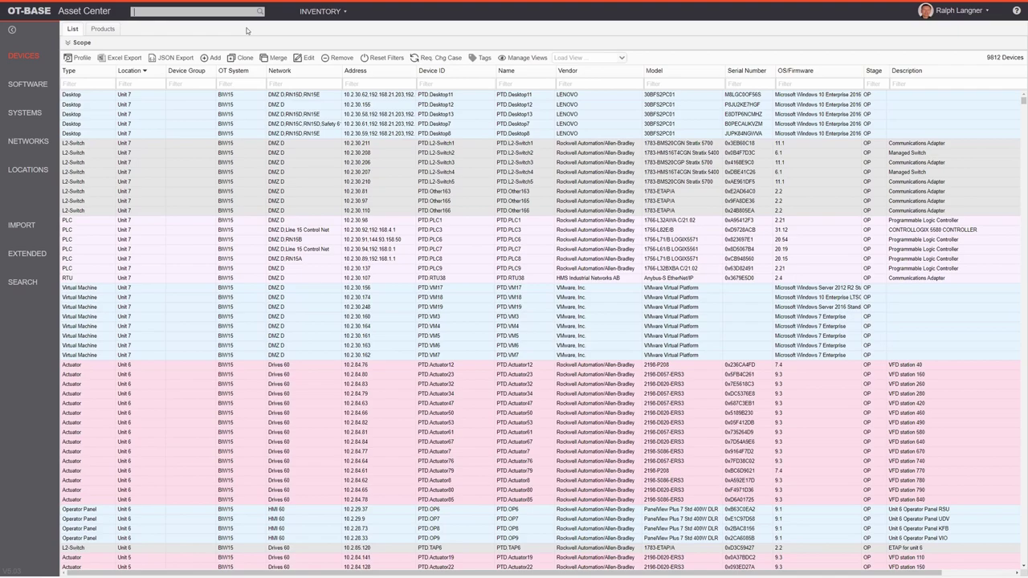
# Search the inventory for "hmi 60" to open that network's profile, expand its topology section and look over the diagram.
pyautogui.write('hmi 60')
pyautogui.press('Return')
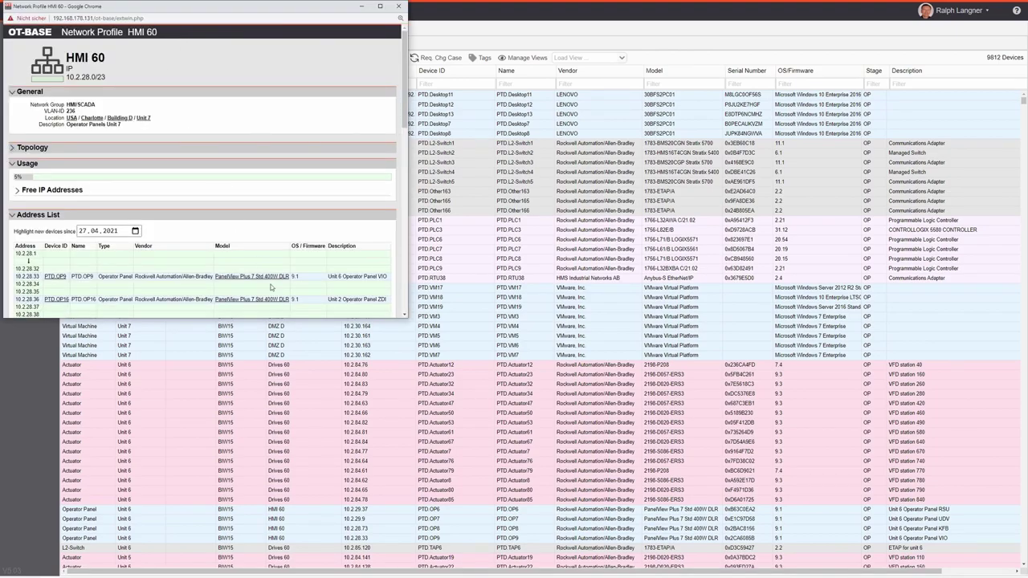
pyautogui.click(369, 153)
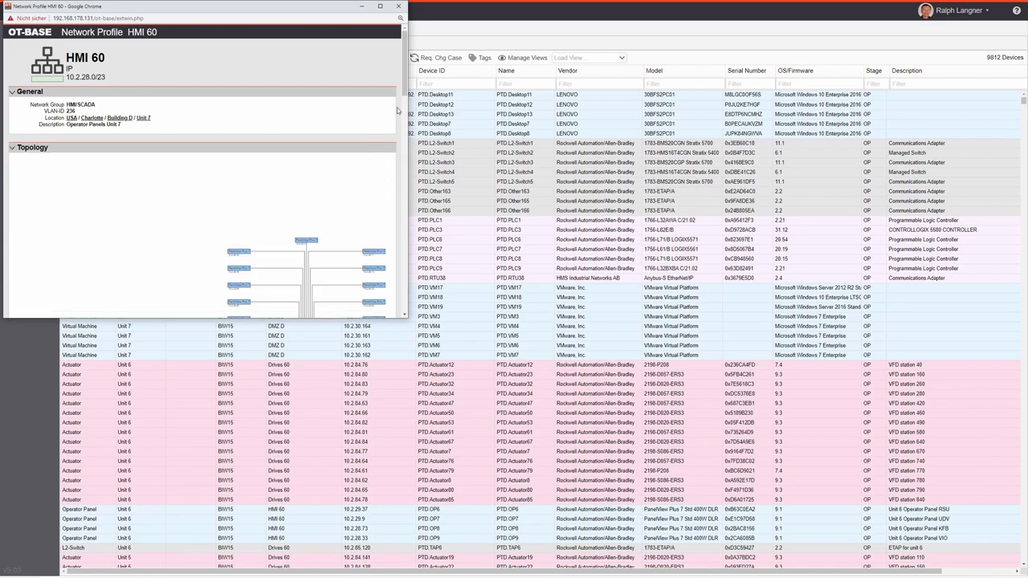
pyautogui.scroll(-1, 405, 96)
pyautogui.scroll(1, 149, 121)
pyautogui.moveTo(406, 84); pyautogui.dragTo(411, 202)
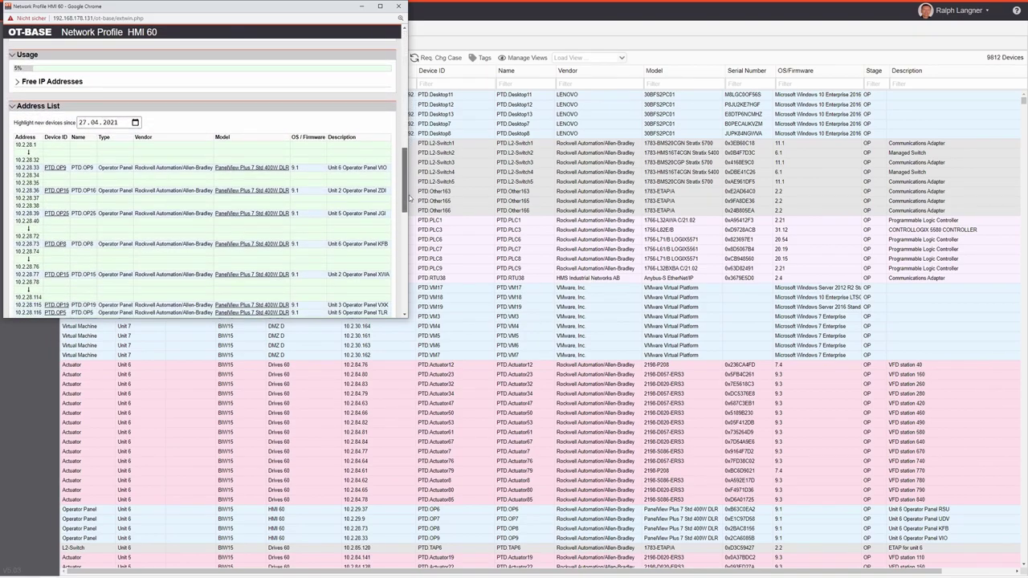
# Expand the free IP addresses in the HMI 60 profile, look through its address list, and close the profile.
pyautogui.click(45, 84)
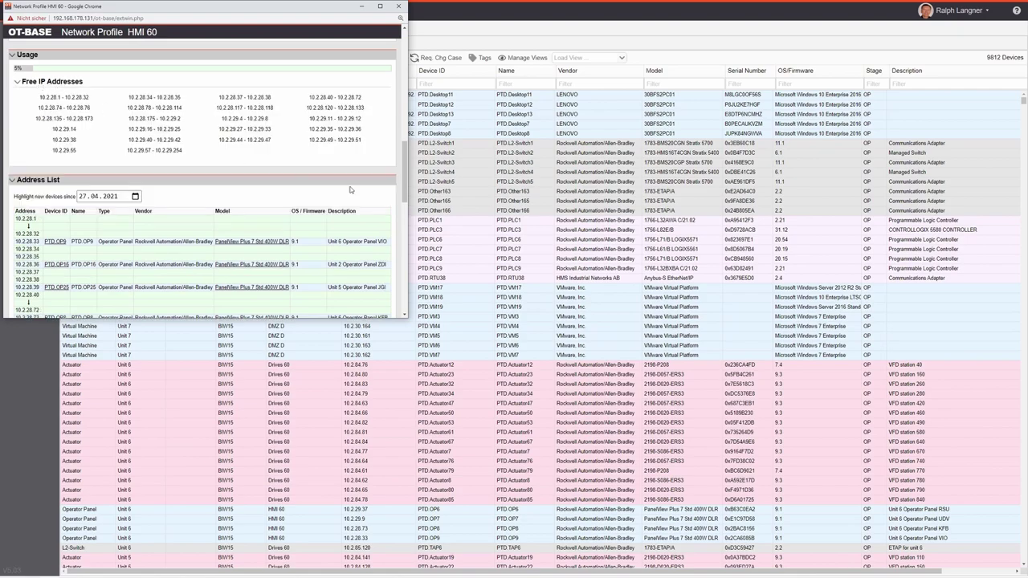
pyautogui.moveTo(406, 162); pyautogui.dragTo(410, 277)
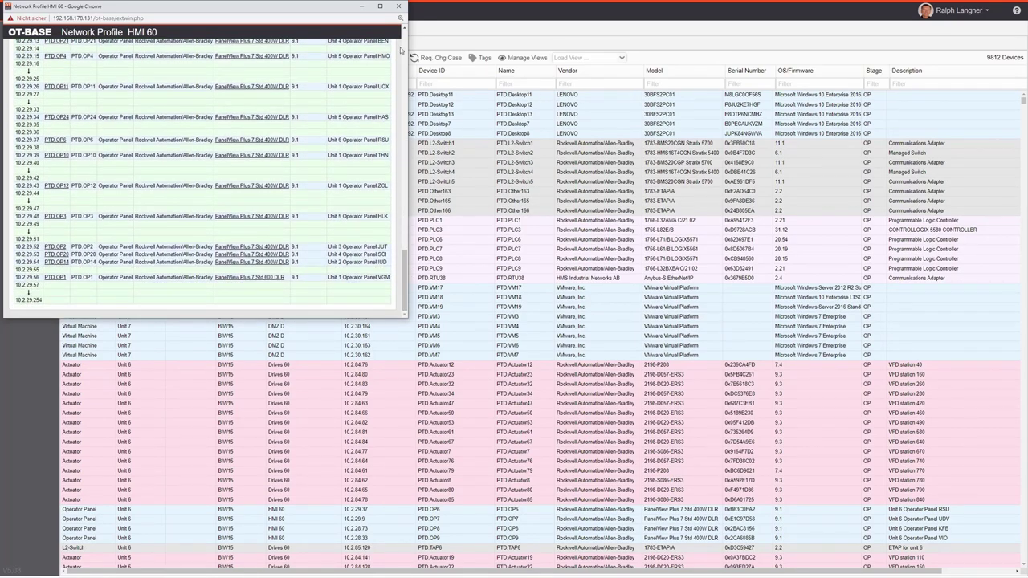
pyautogui.click(398, 6)
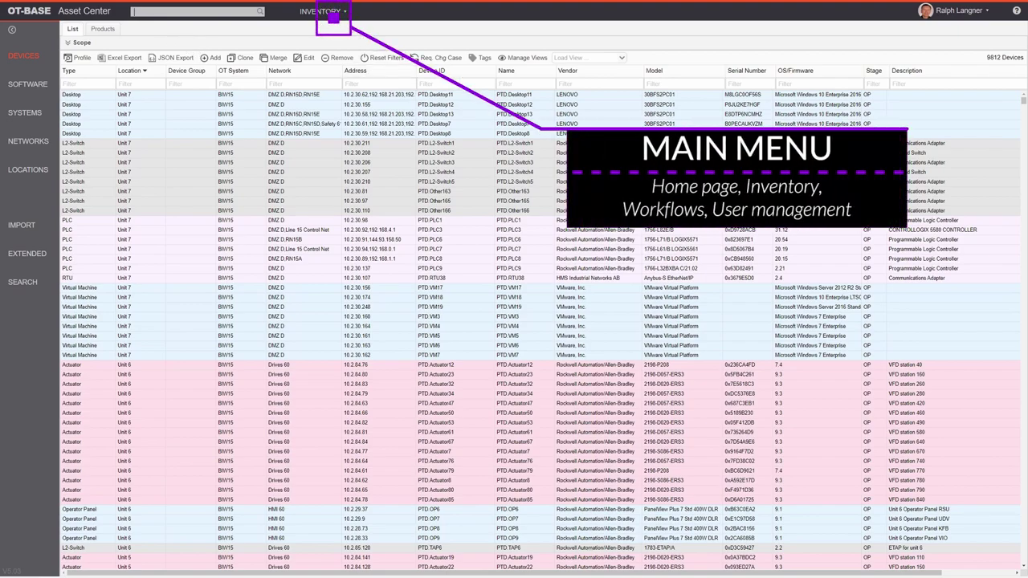
pyautogui.click(326, 14)
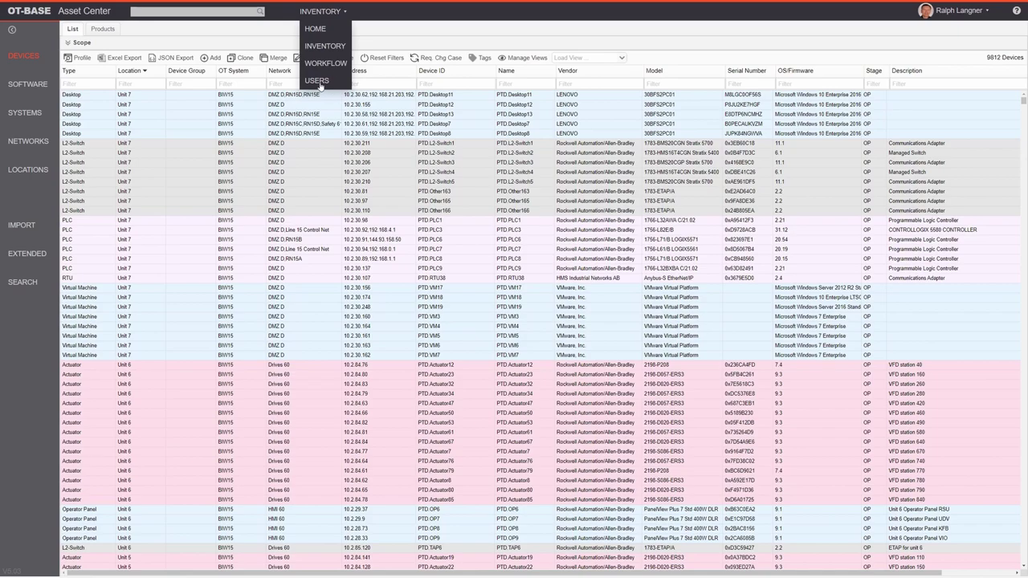
pyautogui.click(452, 31)
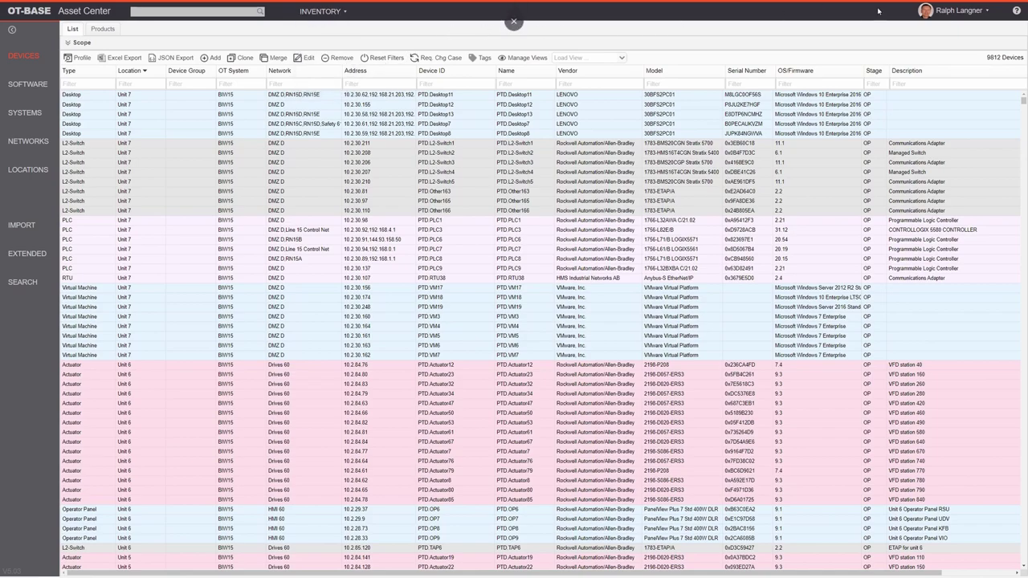
pyautogui.click(967, 16)
# Look through the device inventory list, examining the device types, locations and networks of its entries.
pyautogui.scroll(-2, 351, 238)
pyautogui.scroll(-5, 409, 240)
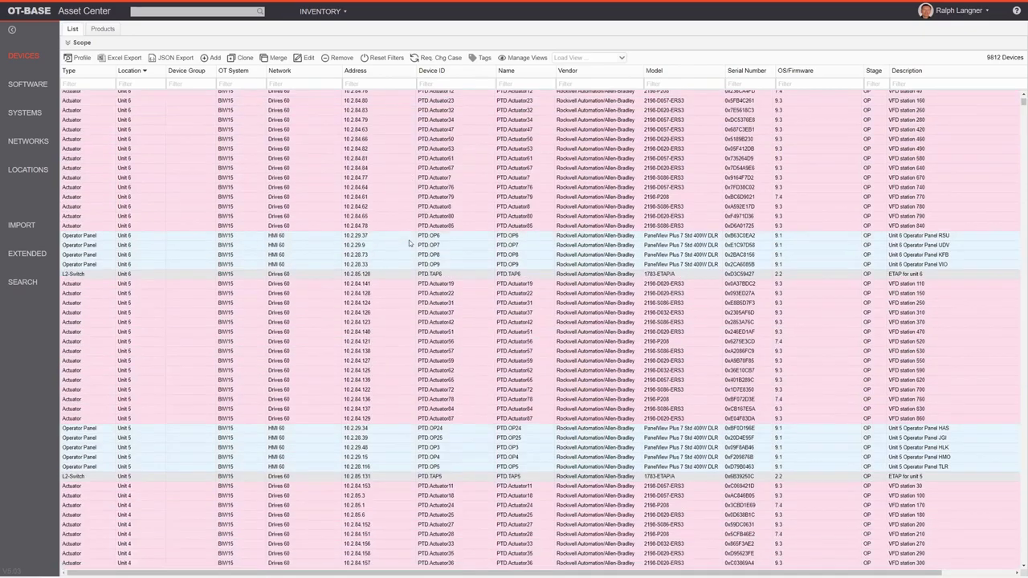
pyautogui.scroll(5, 469, 263)
pyautogui.scroll(2, 469, 263)
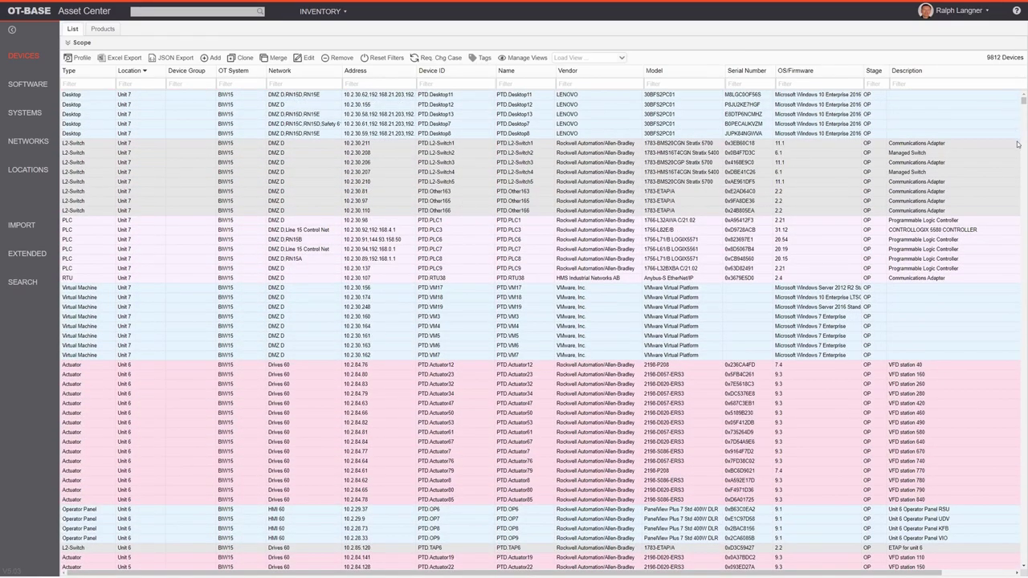
pyautogui.scroll(-10, 1004, 145)
pyautogui.scroll(5, 996, 132)
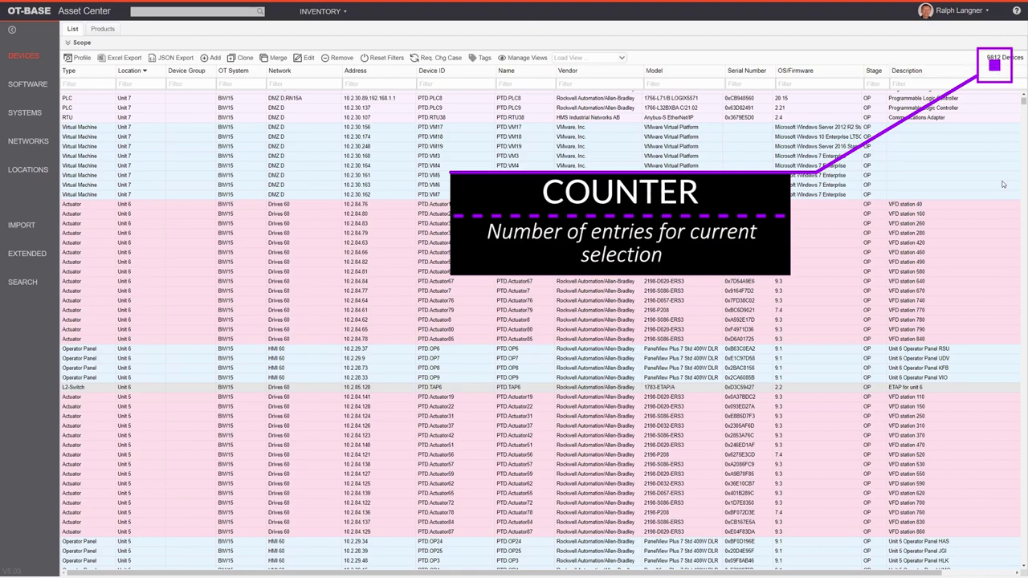
pyautogui.scroll(-2, 1008, 174)
pyautogui.scroll(-10, 1015, 150)
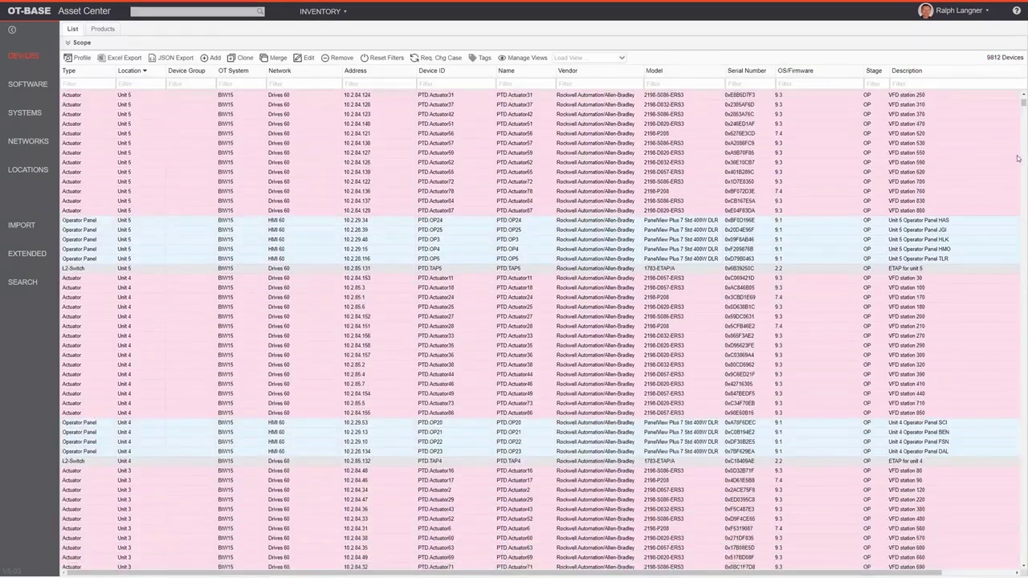
pyautogui.scroll(15, 1022, 166)
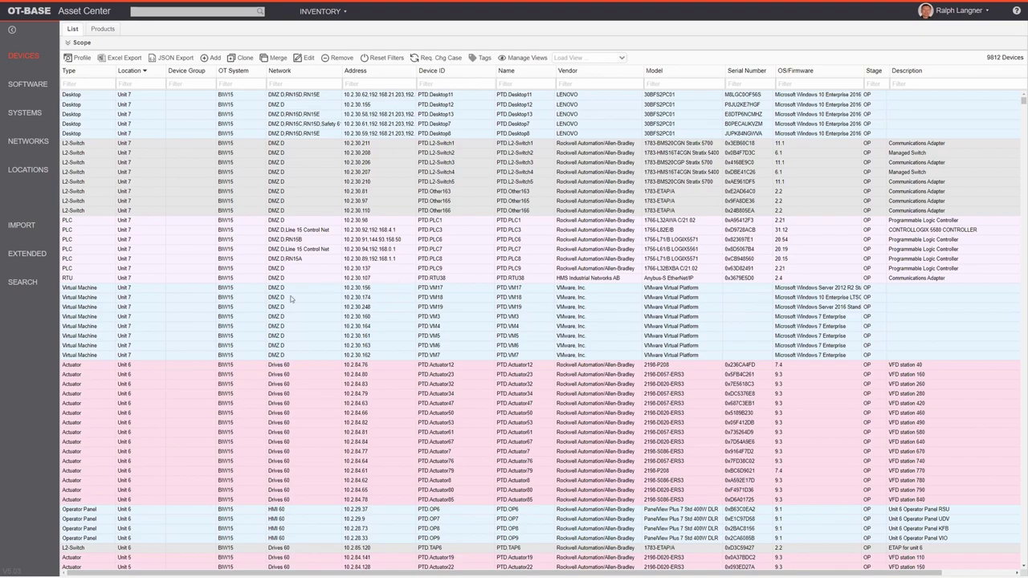
# Limit the scope of the device list to the location USA, Flat Rock.
pyautogui.click(81, 44)
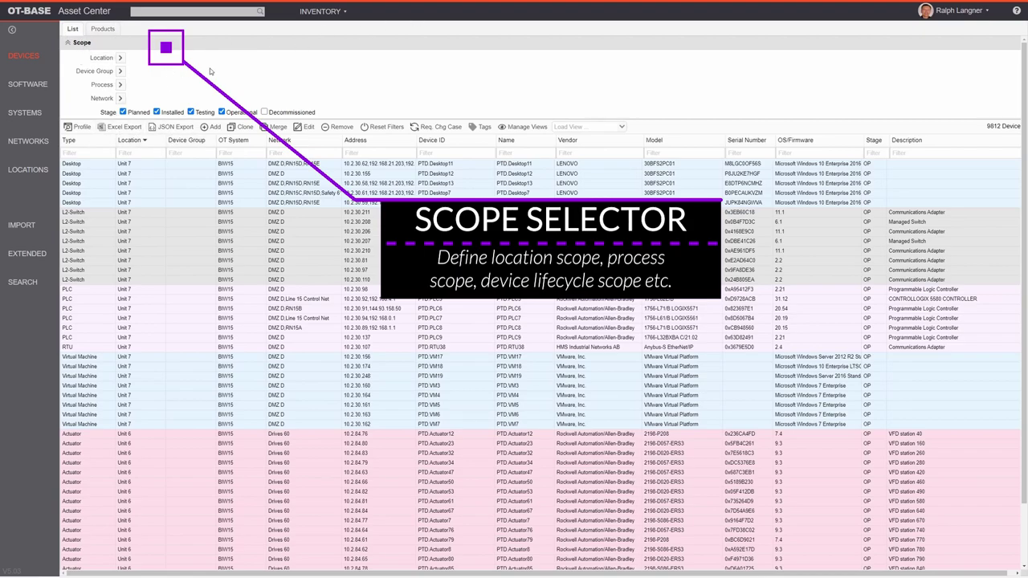
pyautogui.click(121, 58)
pyautogui.click(151, 139)
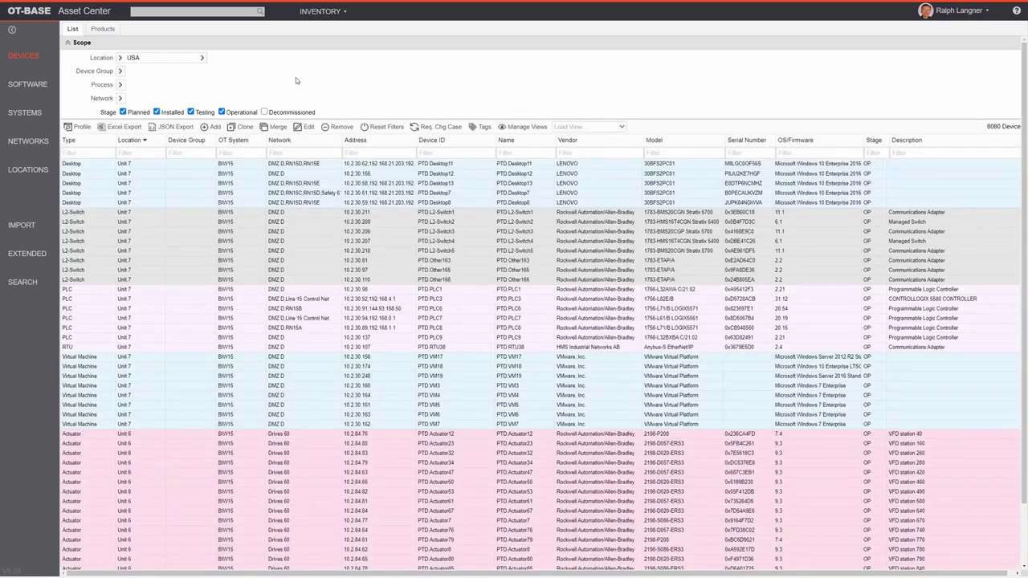
pyautogui.click(202, 58)
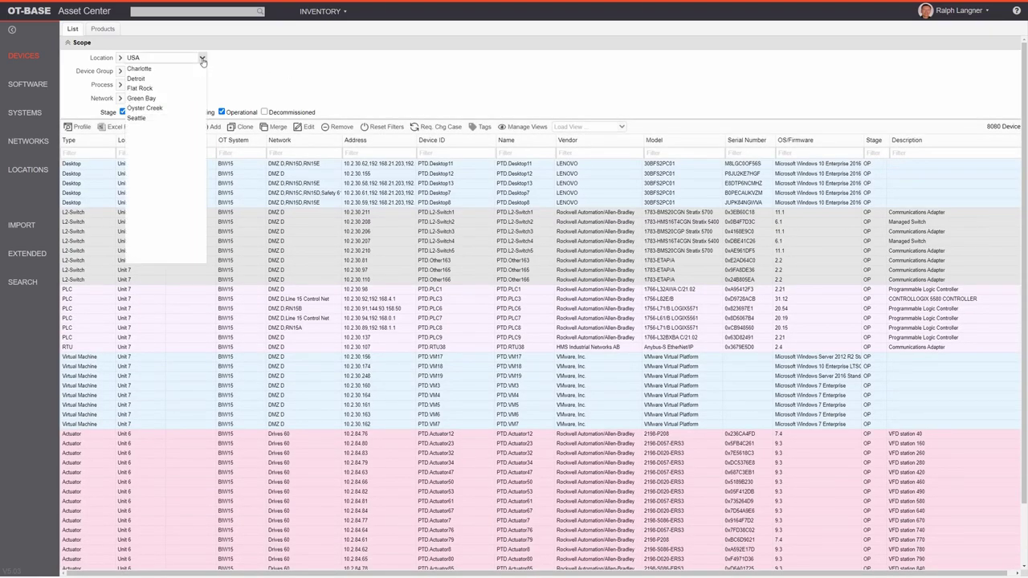
pyautogui.click(204, 90)
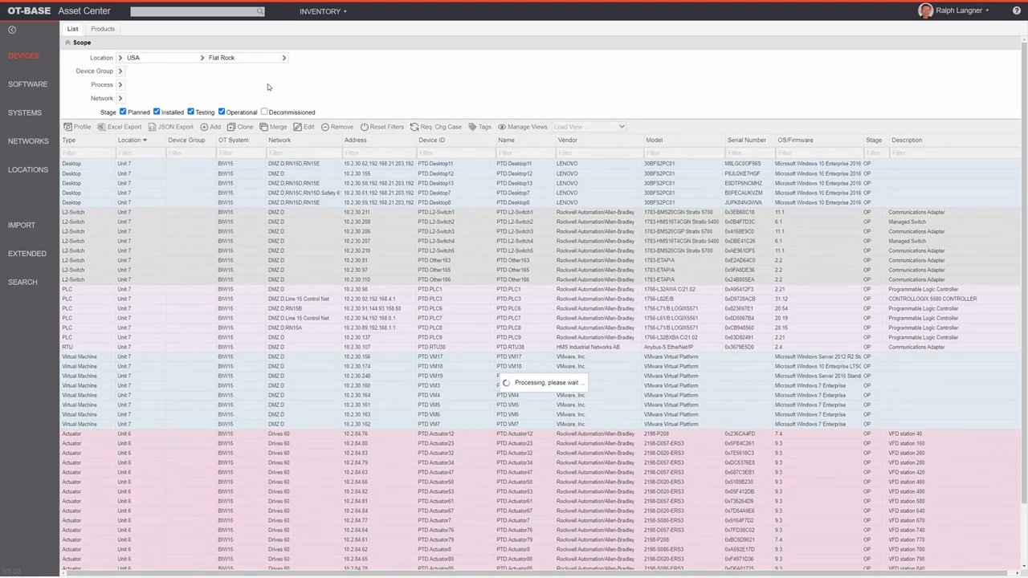
pyautogui.click(283, 58)
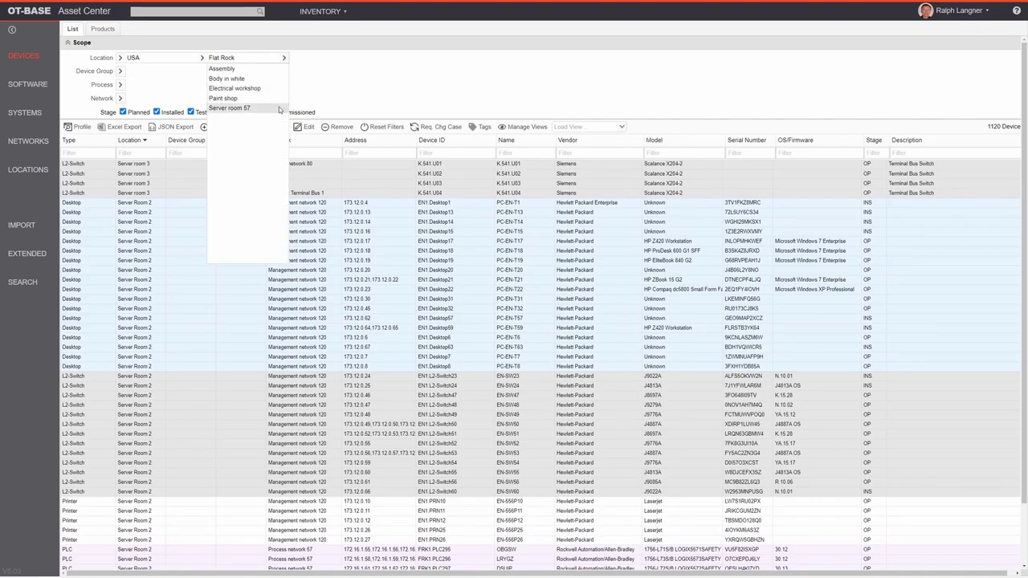
pyautogui.click(319, 58)
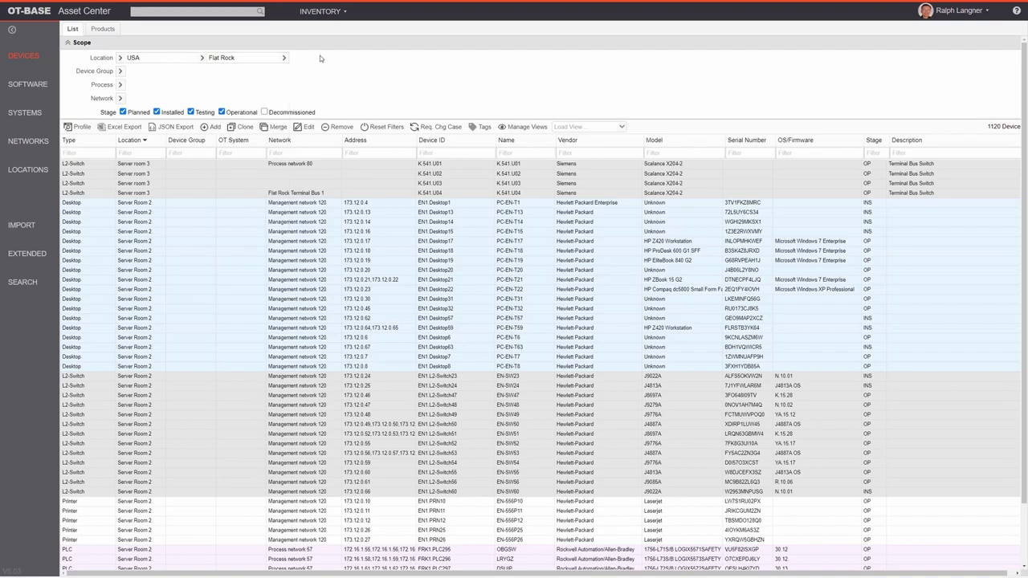
pyautogui.click(120, 98)
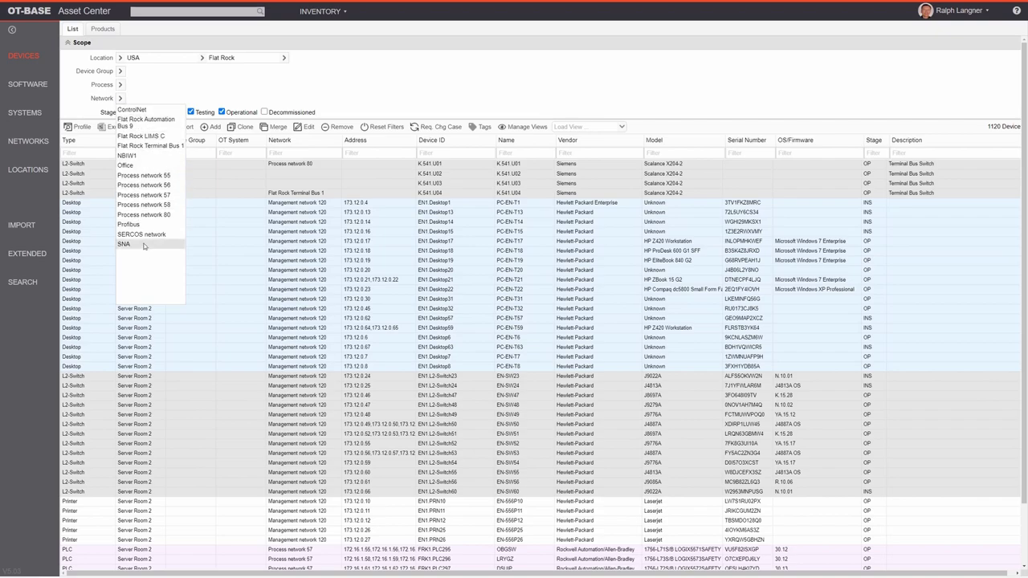
pyautogui.click(194, 73)
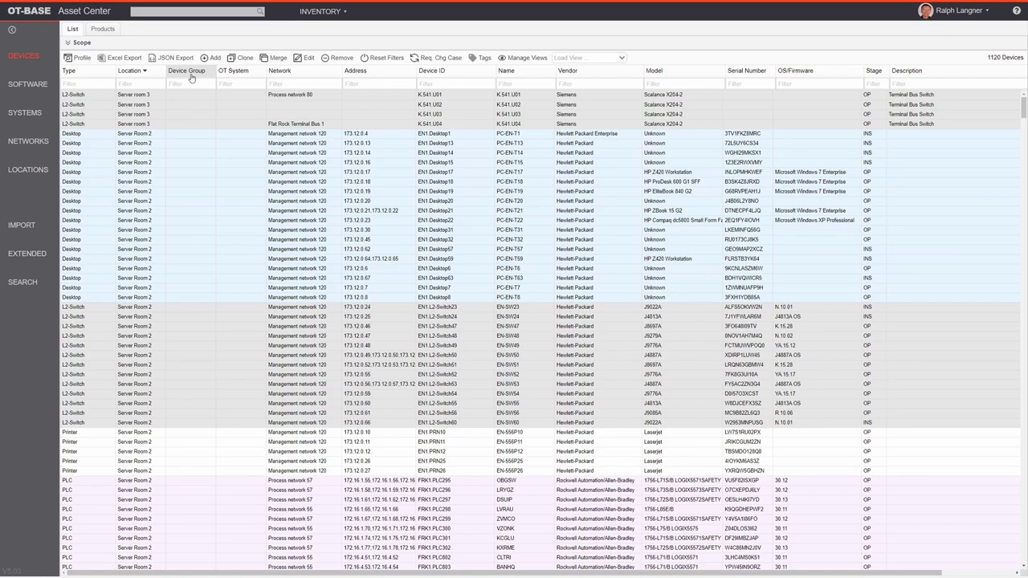
# Sort the device list by OT System and select the L2-Switch with device ID FRK1.L2-Switch962.
pyautogui.click(252, 72)
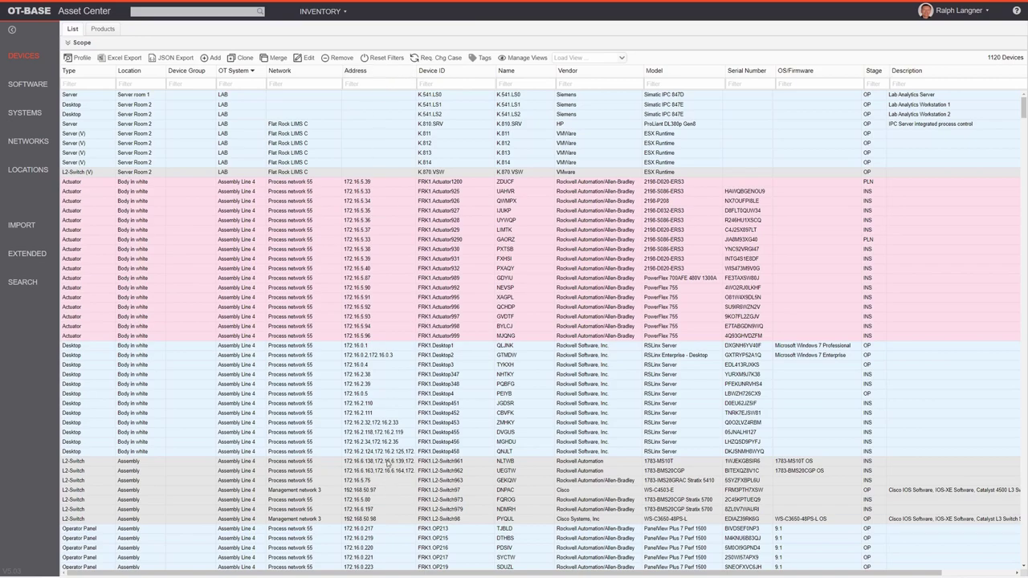
pyautogui.click(389, 463)
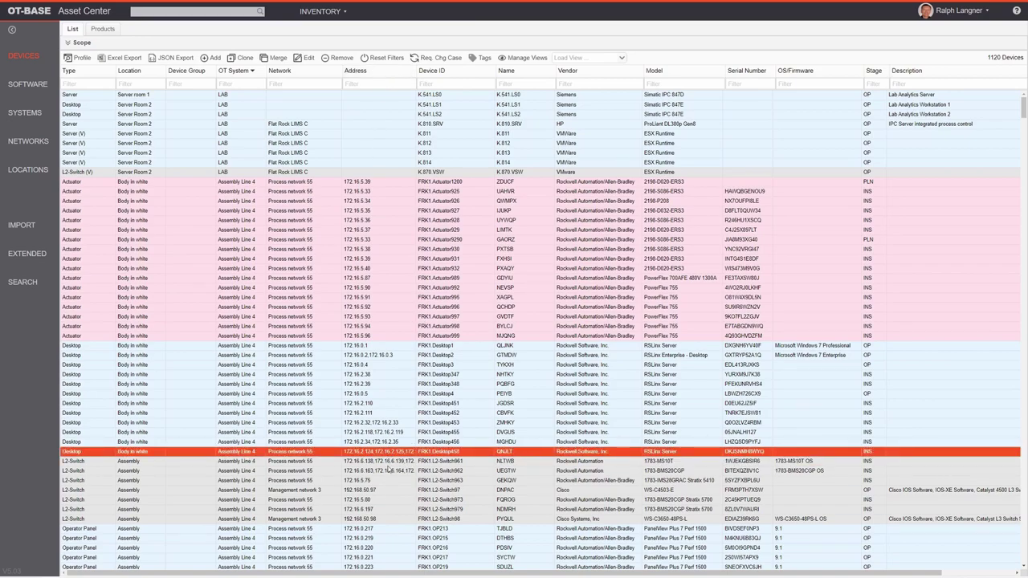
pyautogui.click(391, 472)
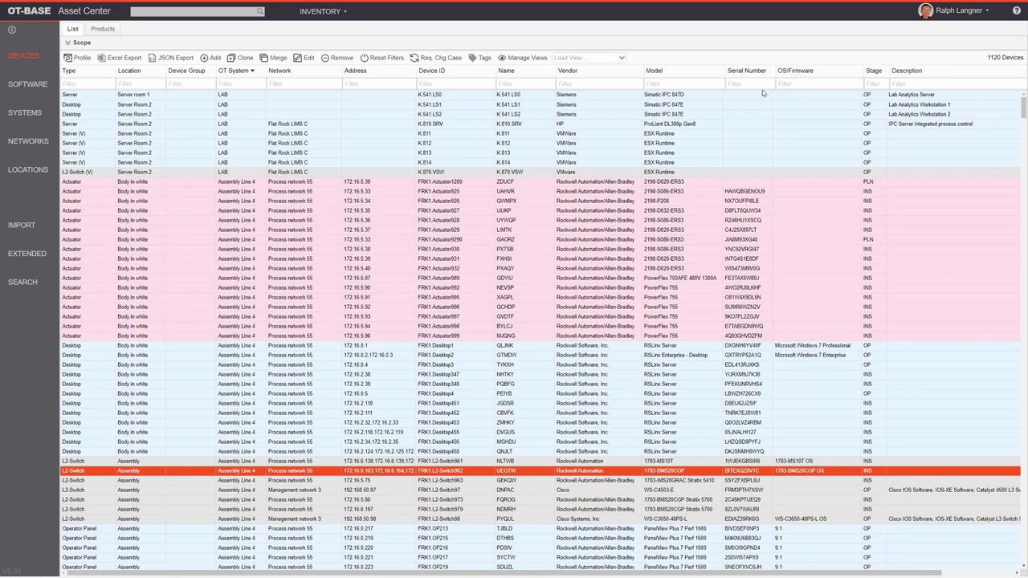
# Hide the Device Group column in the device list and move the Location column in front of Type.
pyautogui.rightClick(391, 75)
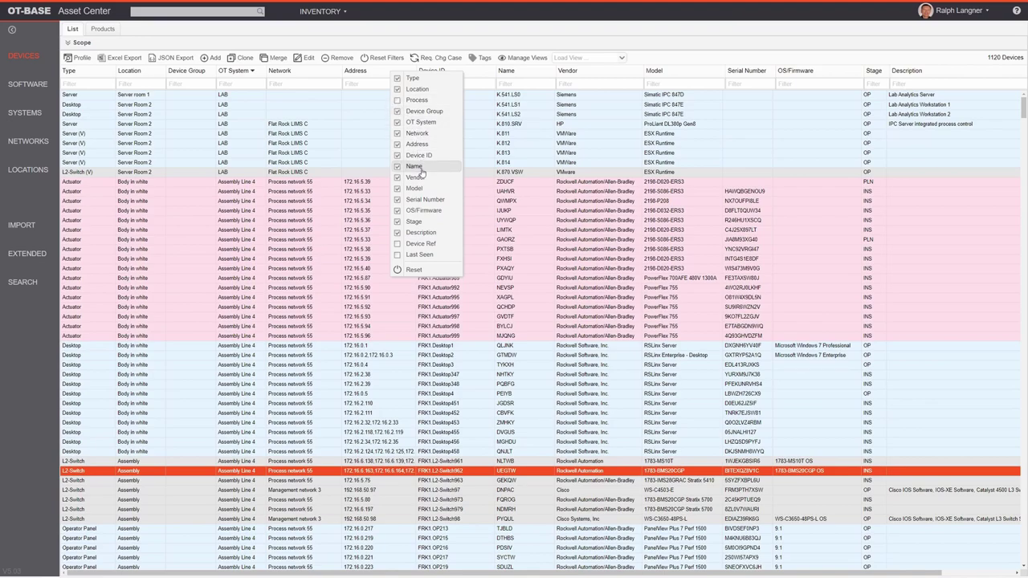
pyautogui.click(398, 111)
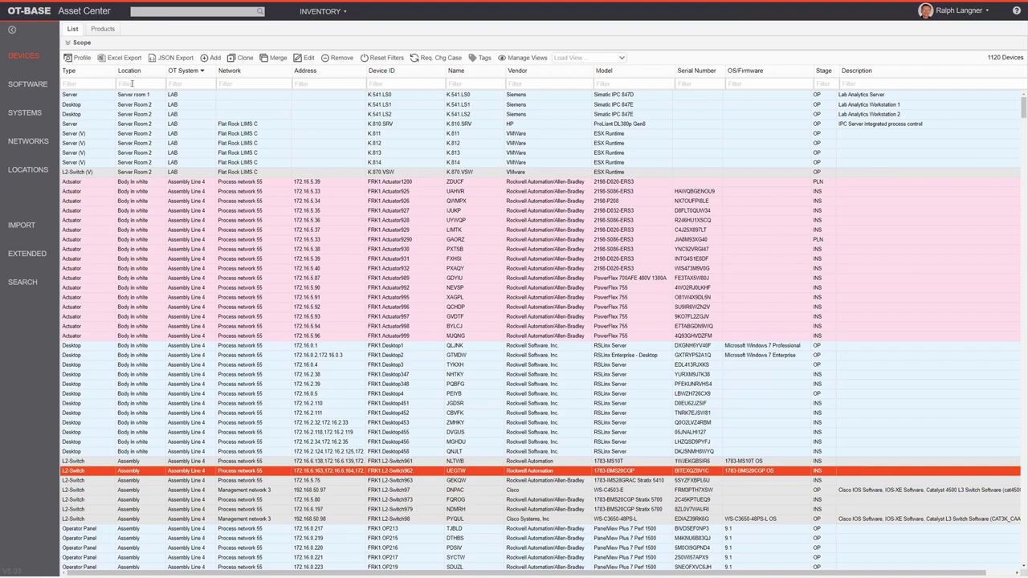
pyautogui.moveTo(132, 81); pyautogui.dragTo(67, 75)
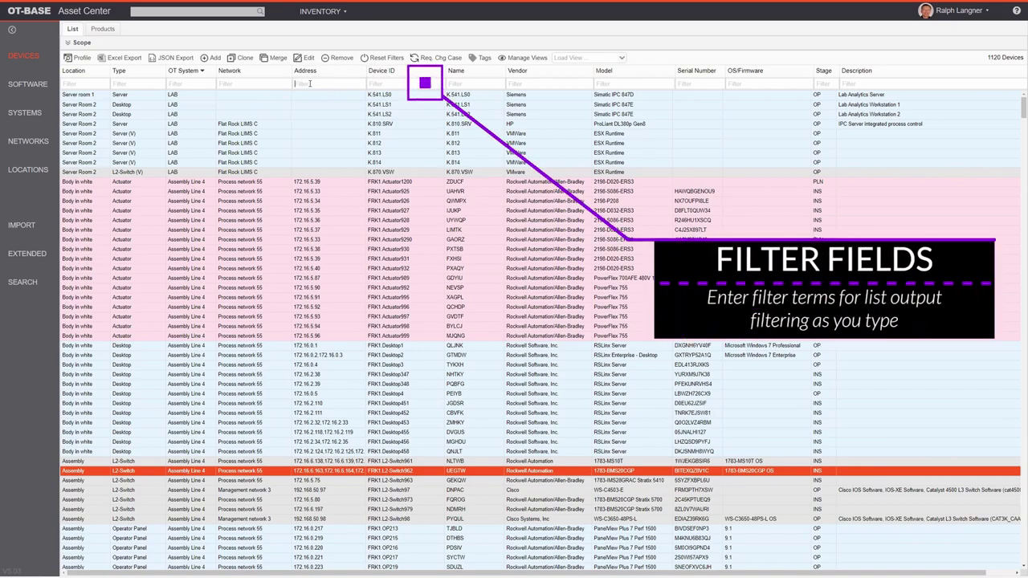
# Filter the device list by vendor with the term "sie".
pyautogui.click(399, 85)
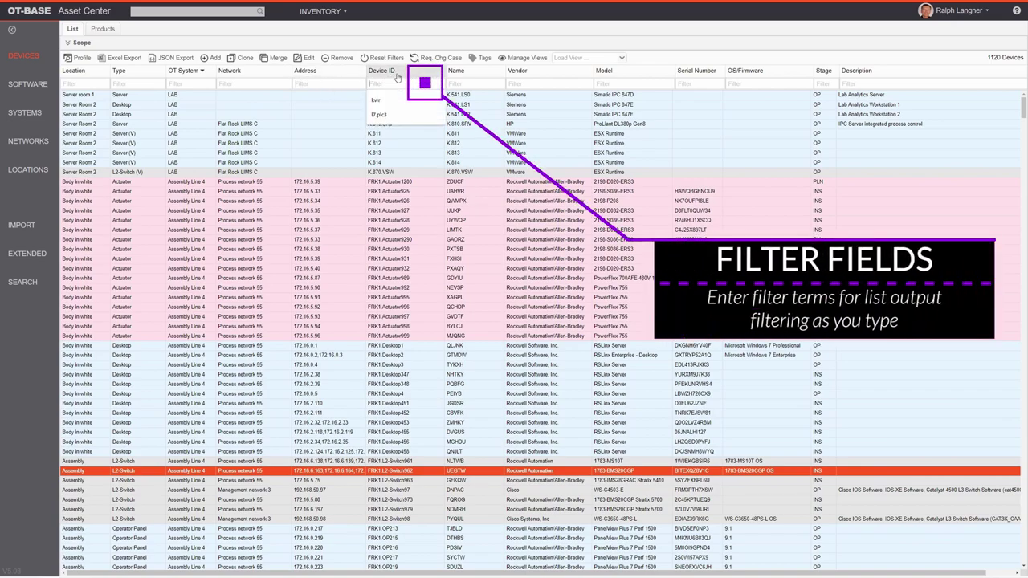
pyautogui.click(485, 82)
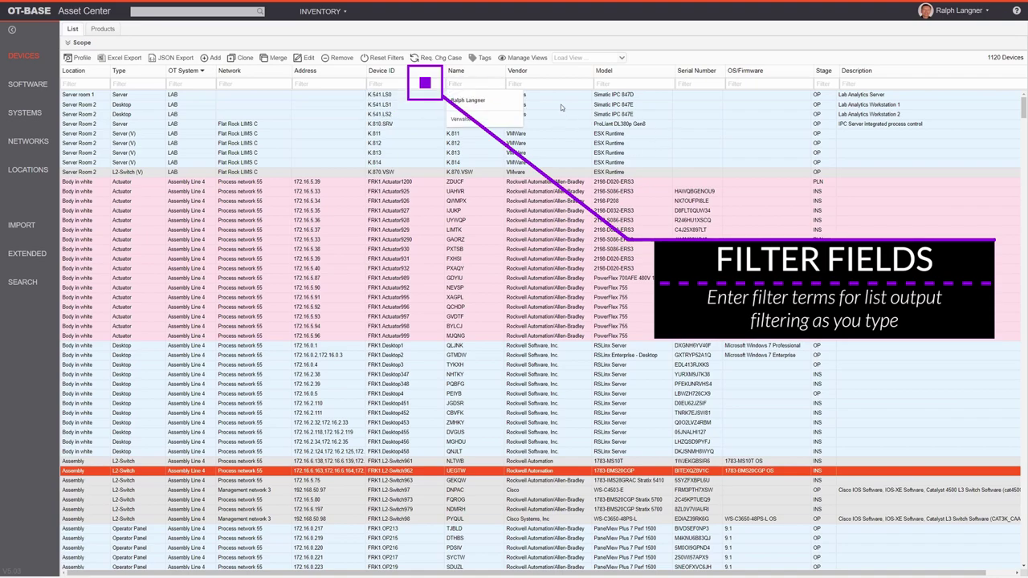
pyautogui.click(551, 82)
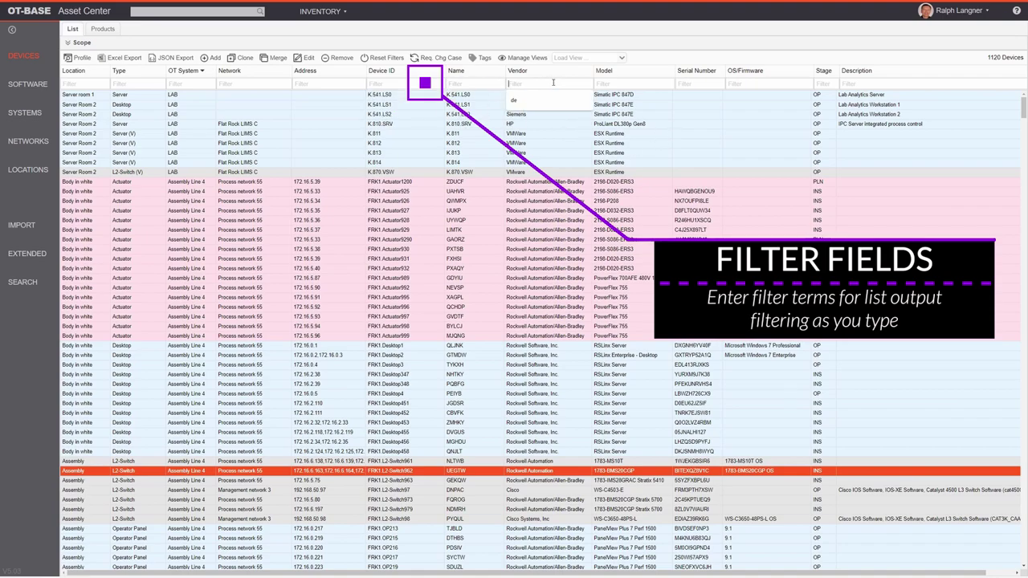
pyautogui.write('s')
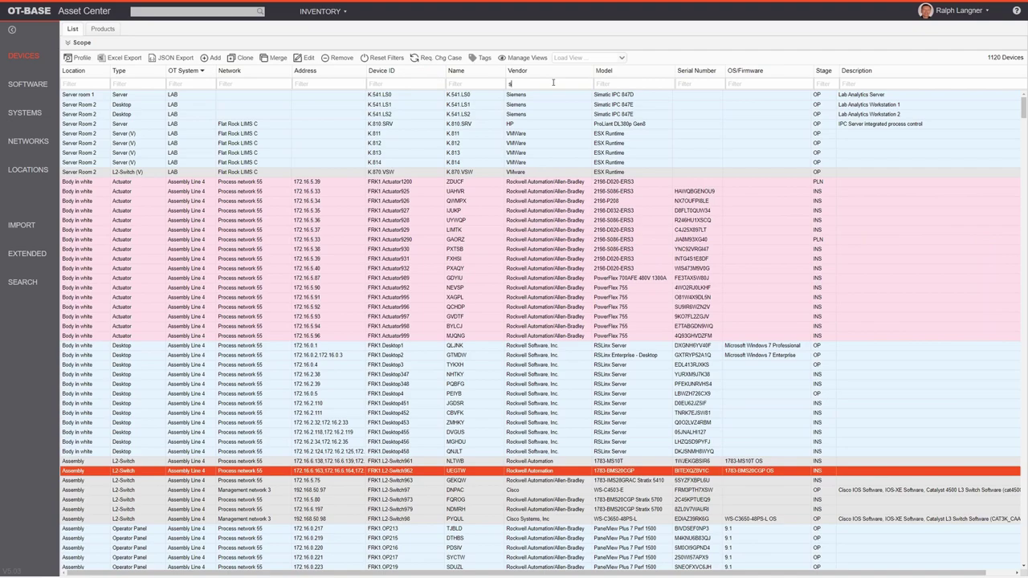
pyautogui.write('ie')
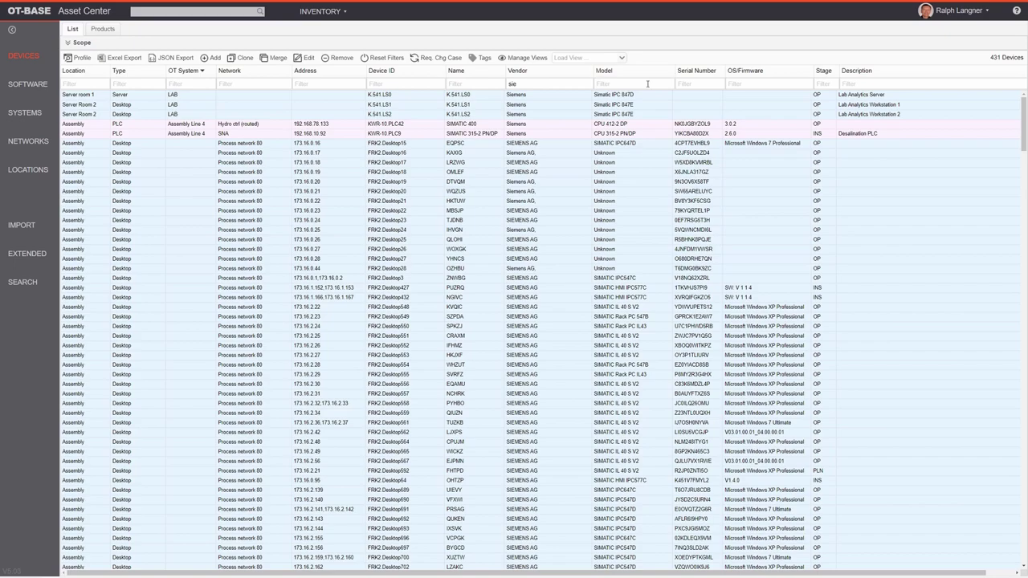
# Narrow the device list by model with the wildcard filter "%412".
pyautogui.write('%')
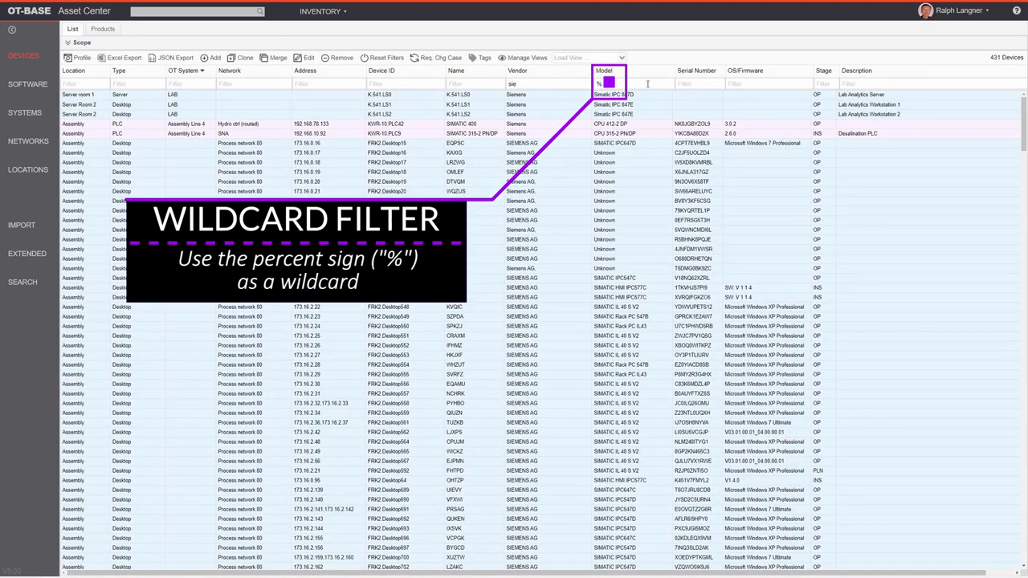
pyautogui.write('c')
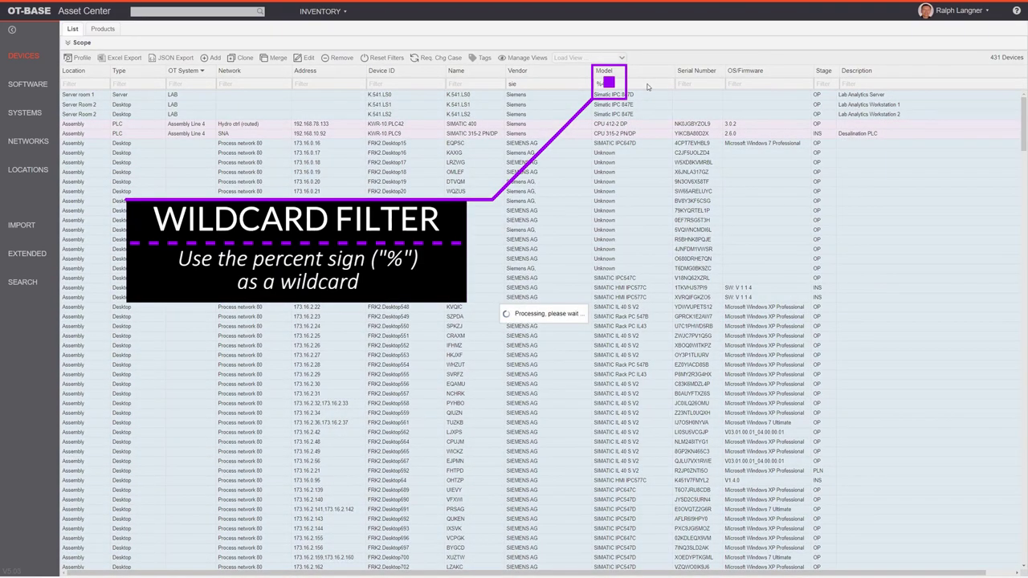
pyautogui.press('BackSpace')
pyautogui.write('412')
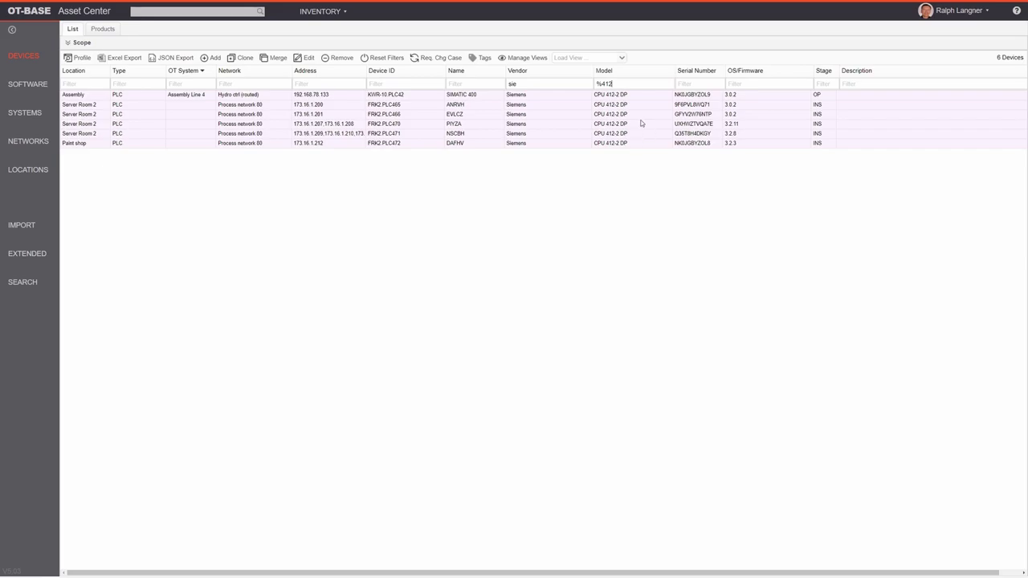
# Review the location and stage scope applied to the device list, and collapse the scope settings again.
pyautogui.click(500, 44)
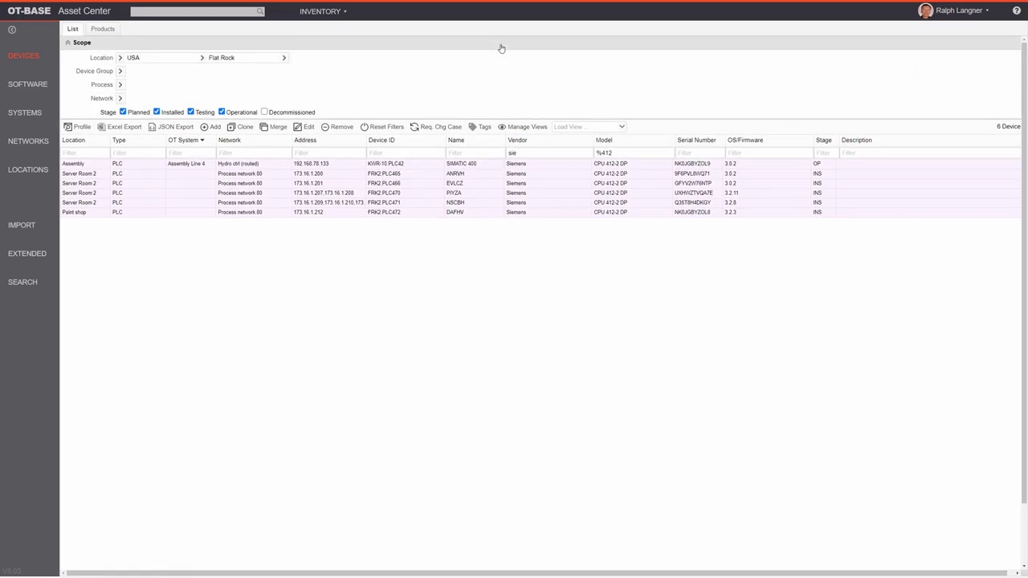
pyautogui.click(501, 48)
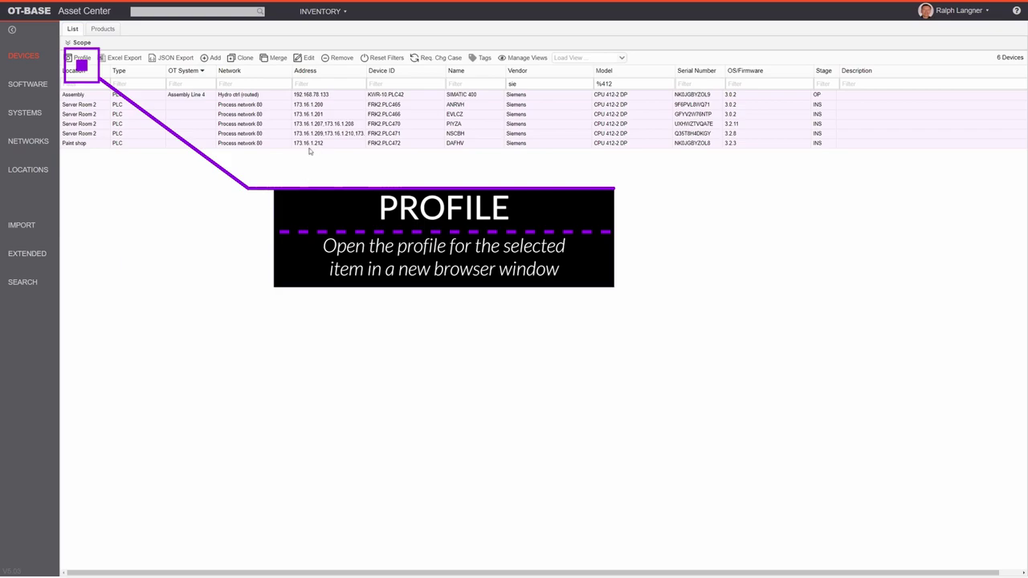
# Open the profile of PLC KWR-10.PLC42, enlarge its window and zoom in on the Assembly location in the site map.
pyautogui.click(244, 100)
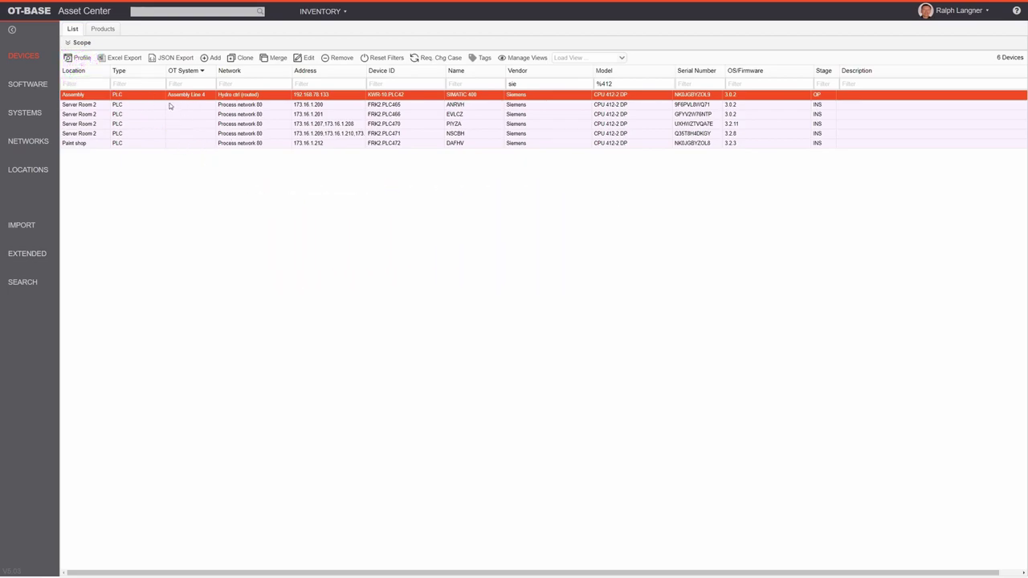
pyautogui.click(83, 60)
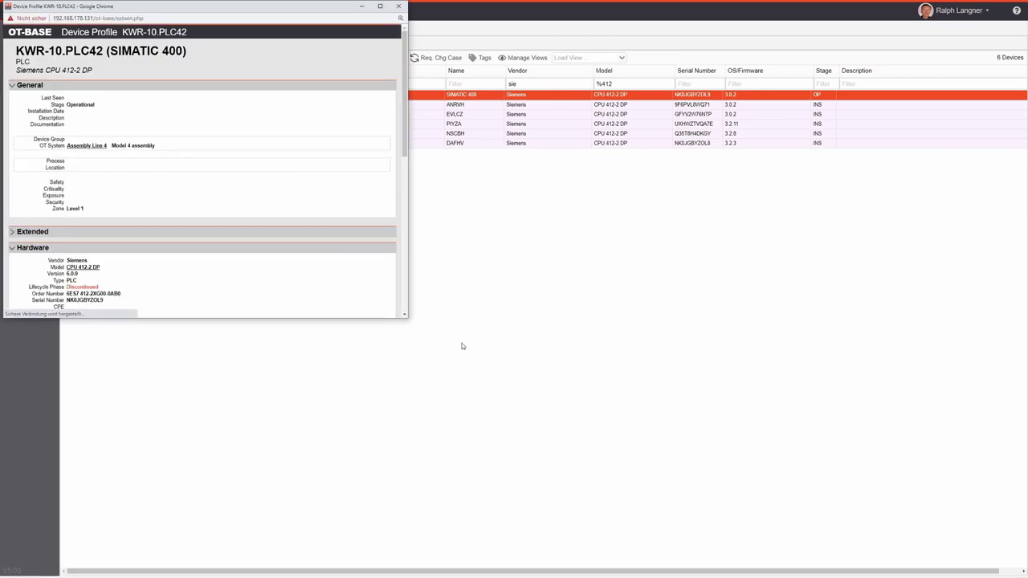
pyautogui.moveTo(406, 318); pyautogui.dragTo(634, 499)
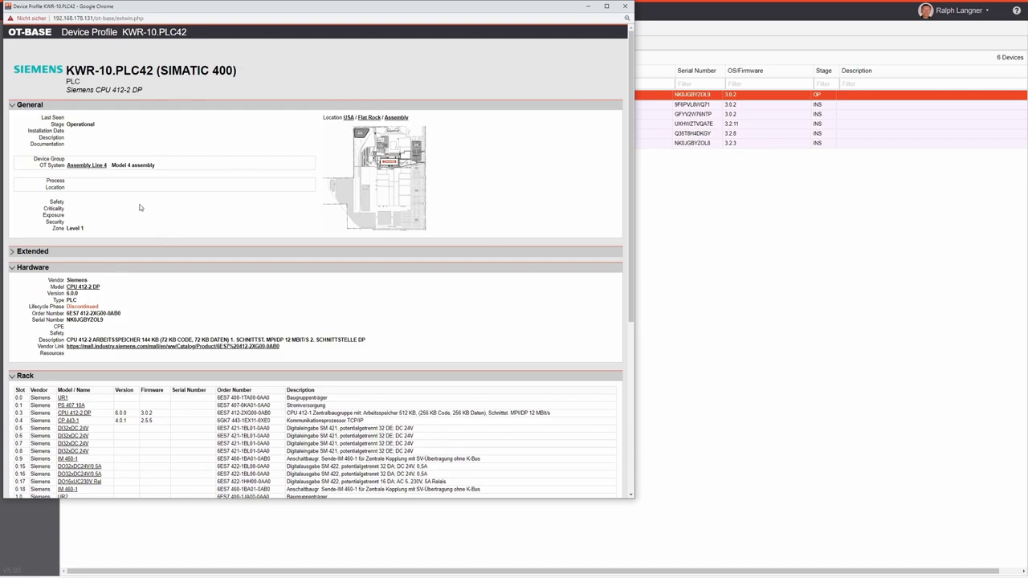
pyautogui.scroll(1, 436, 182)
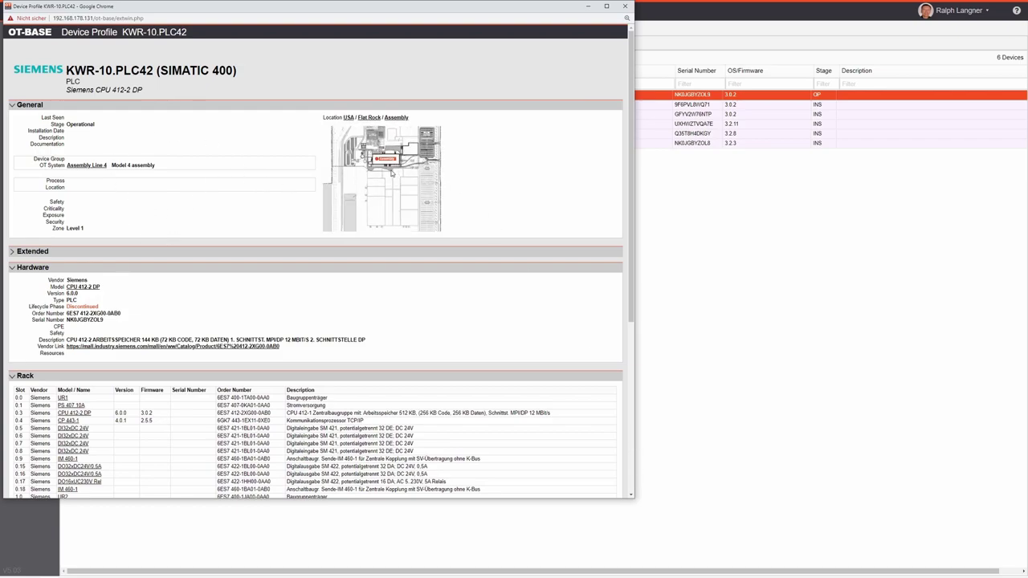
pyautogui.scroll(1, 392, 185)
pyautogui.scroll(2, 388, 178)
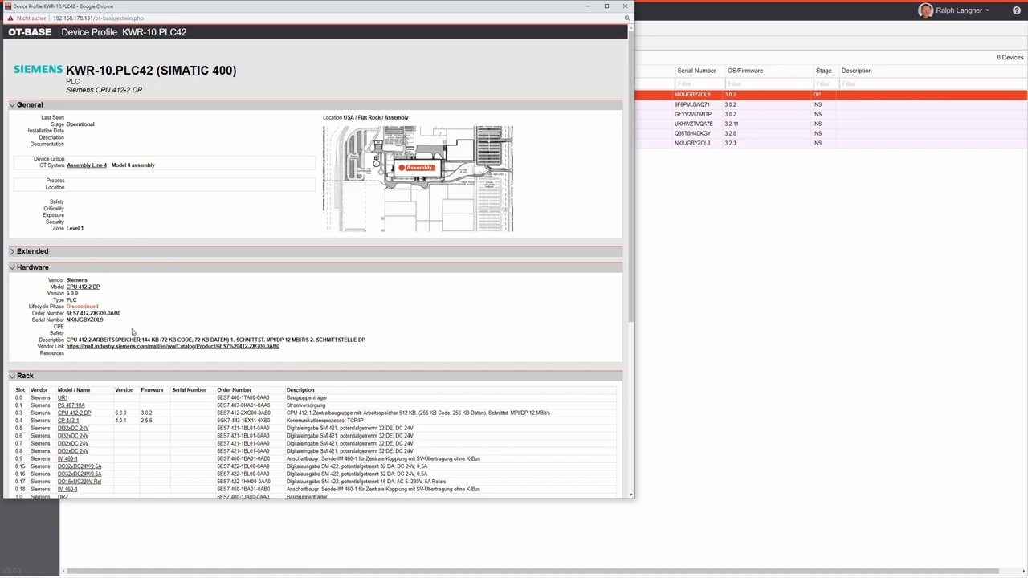
# Review the profile's hardware, rack, connectivity, software and users sections, and close the profile window.
pyautogui.moveTo(633, 274); pyautogui.dragTo(633, 359)
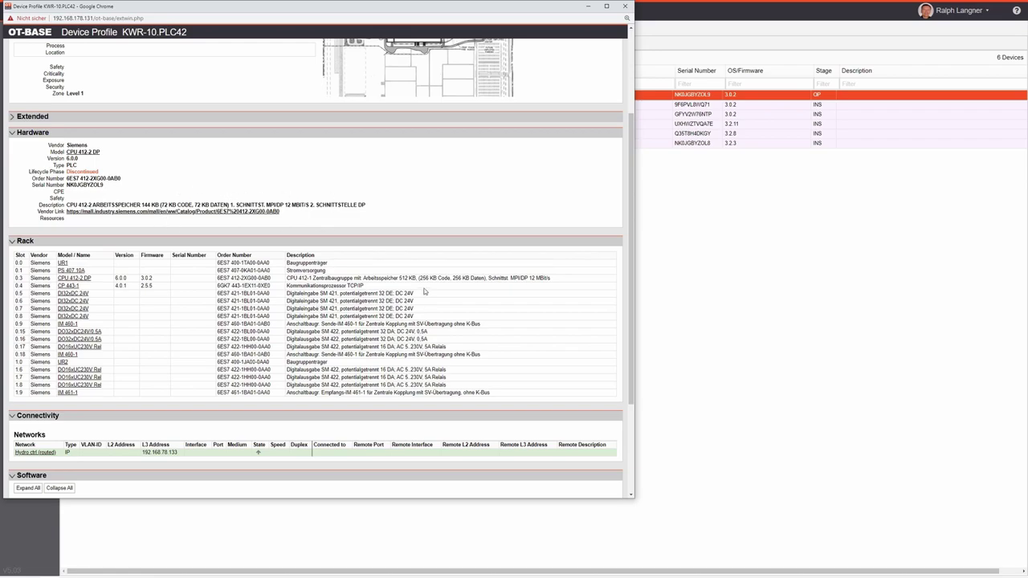
pyautogui.moveTo(628, 197); pyautogui.dragTo(637, 337)
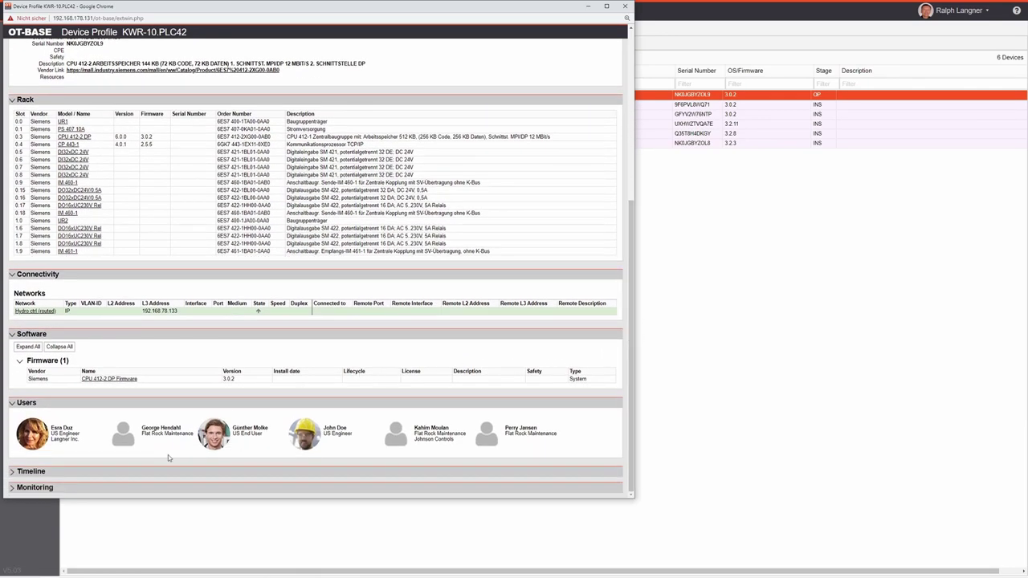
pyautogui.moveTo(636, 253); pyautogui.dragTo(633, 61)
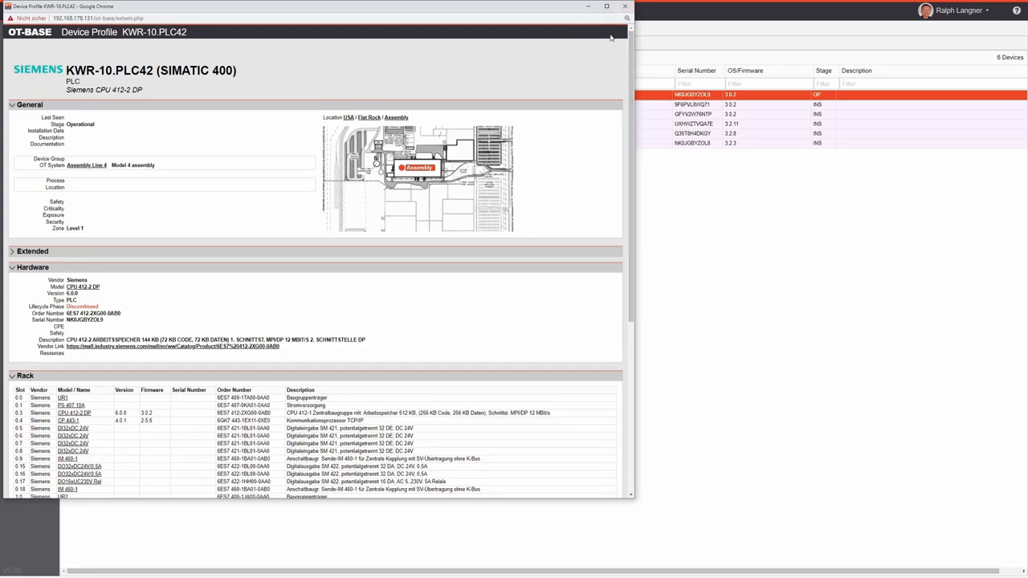
pyautogui.click(625, 7)
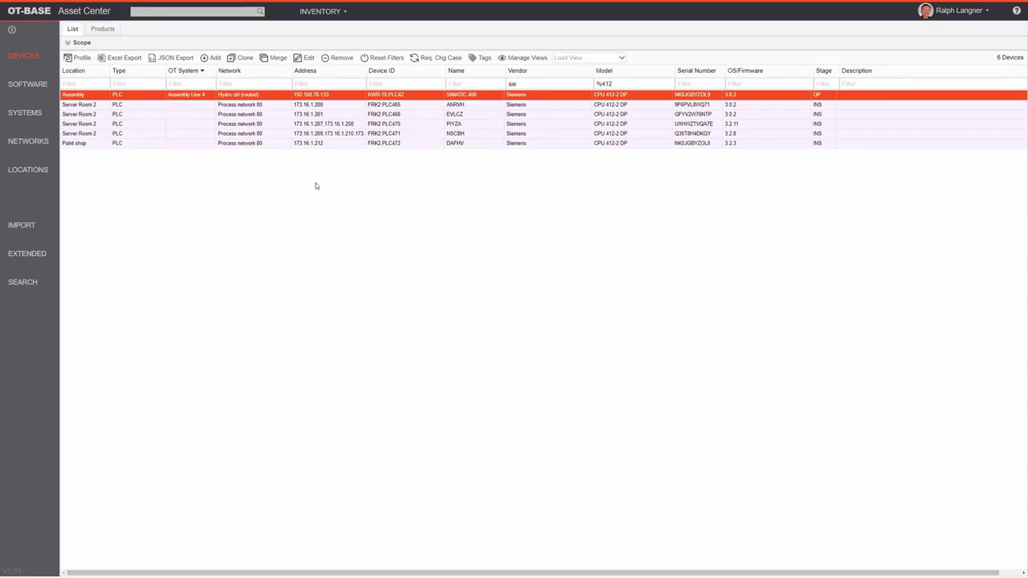
# View the device profile of FRK2.PLC471 and close it.
pyautogui.doubleClick(357, 136)
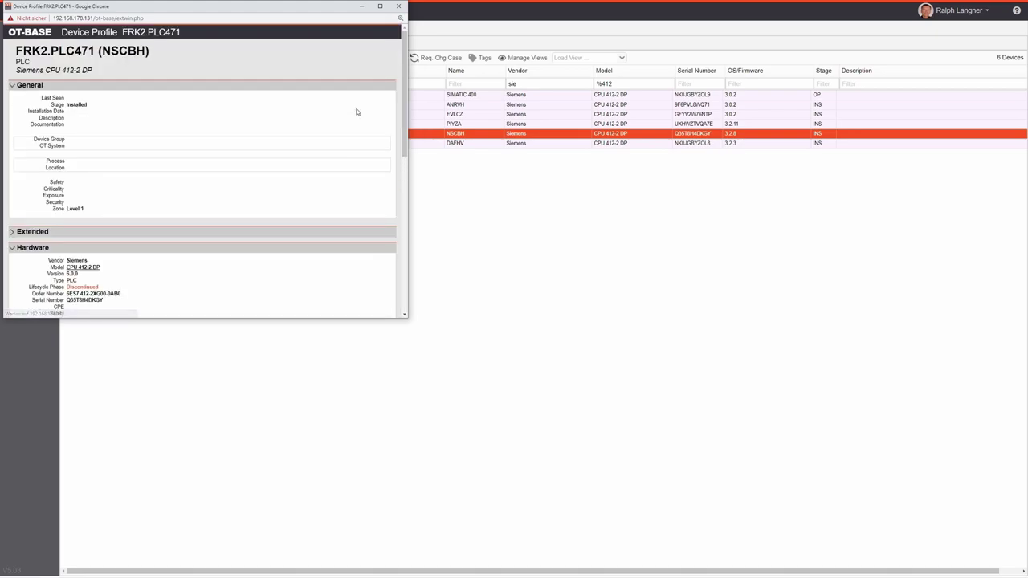
pyautogui.click(321, 117)
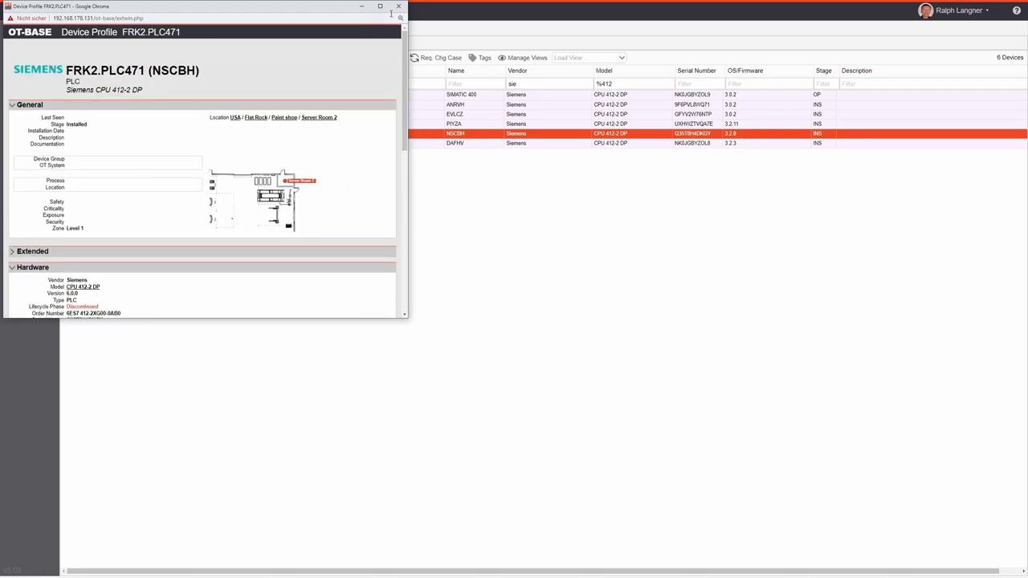
pyautogui.click(398, 7)
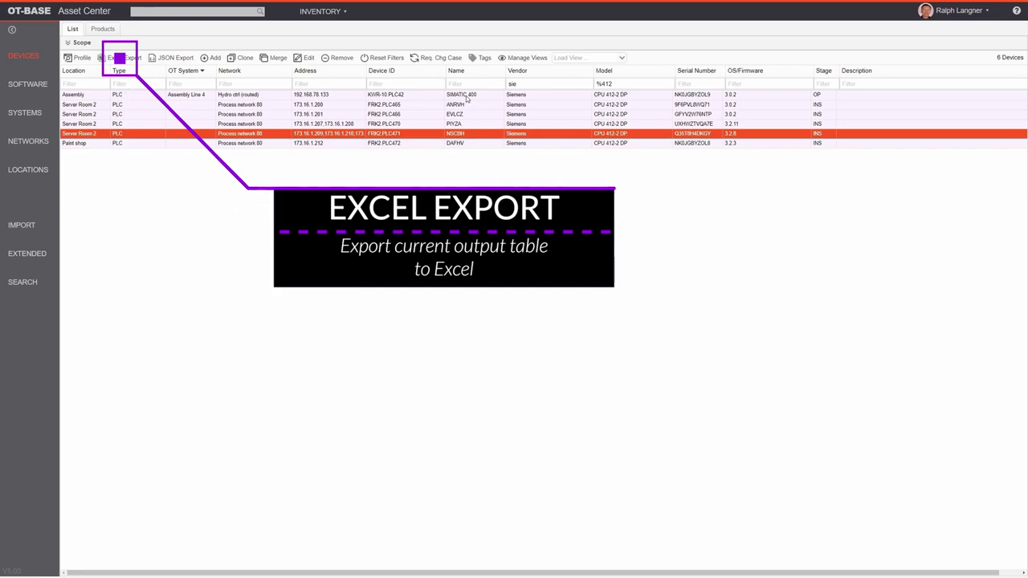
# Export the filtered device list to Excel.
pyautogui.click(120, 61)
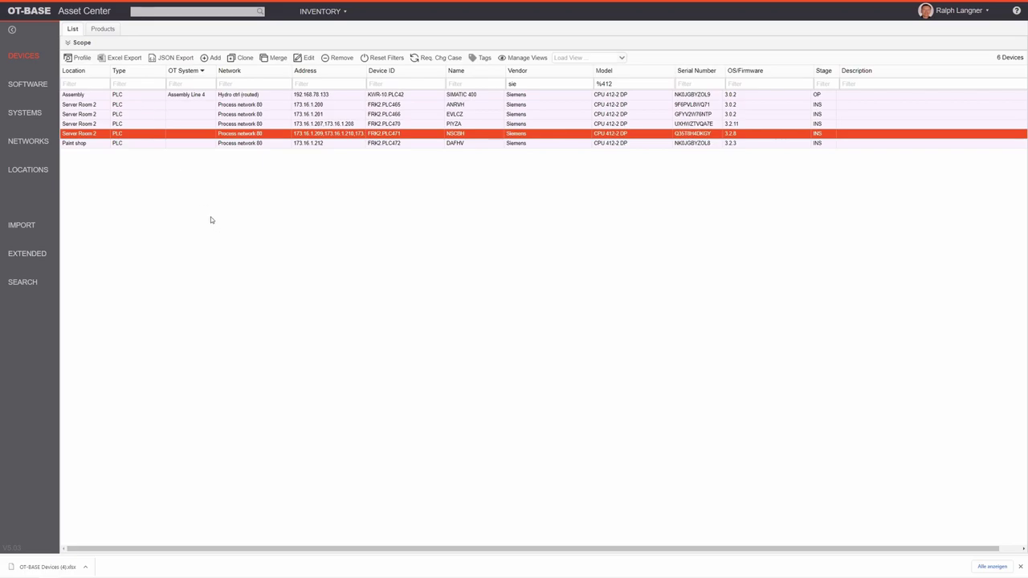
# Look through the new-device form's tags, connections, software, extended and data flow pages, and close it without saving.
pyautogui.click(214, 58)
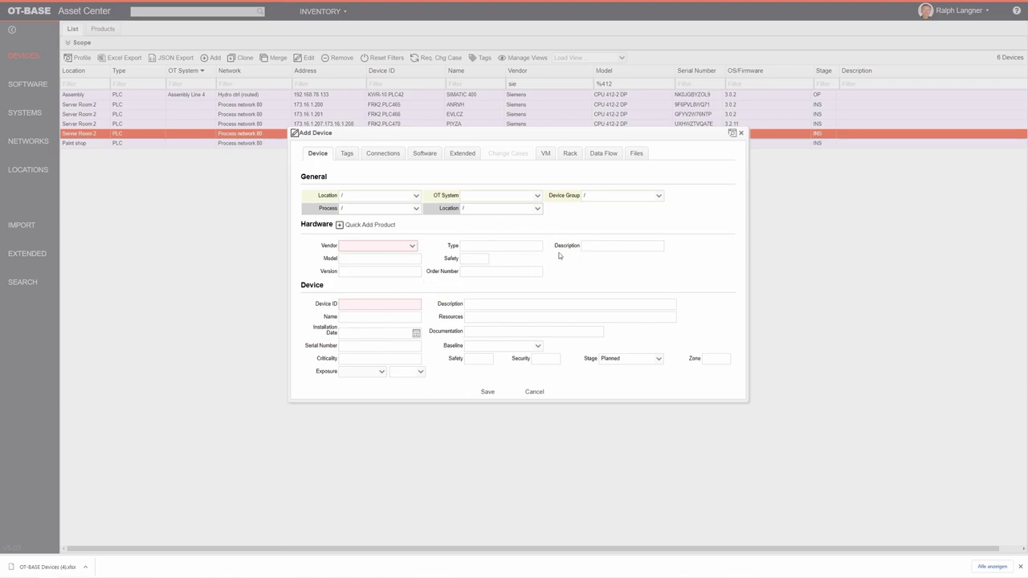
pyautogui.click(348, 165)
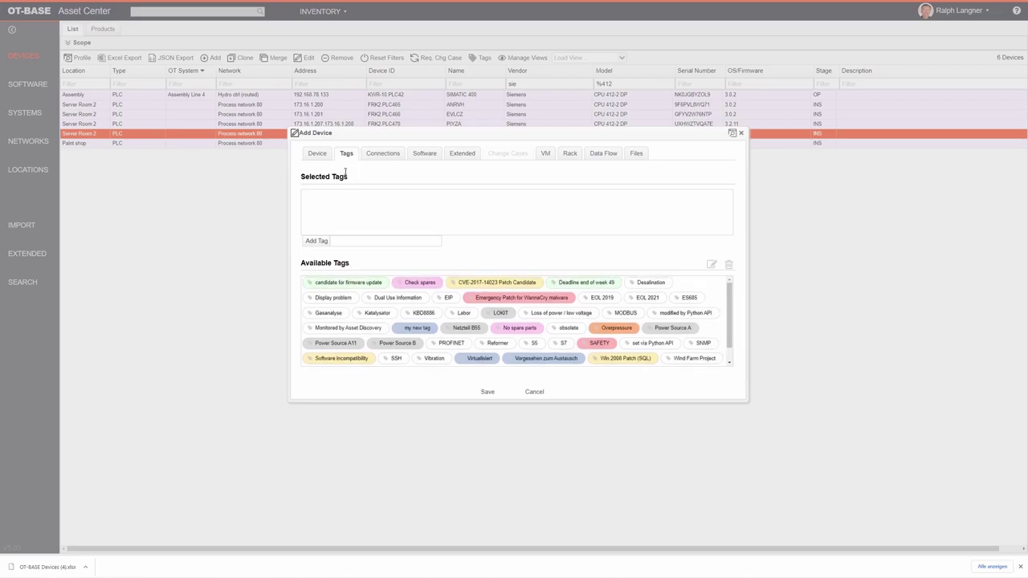
pyautogui.click(375, 155)
pyautogui.click(424, 157)
pyautogui.click(463, 153)
pyautogui.click(613, 156)
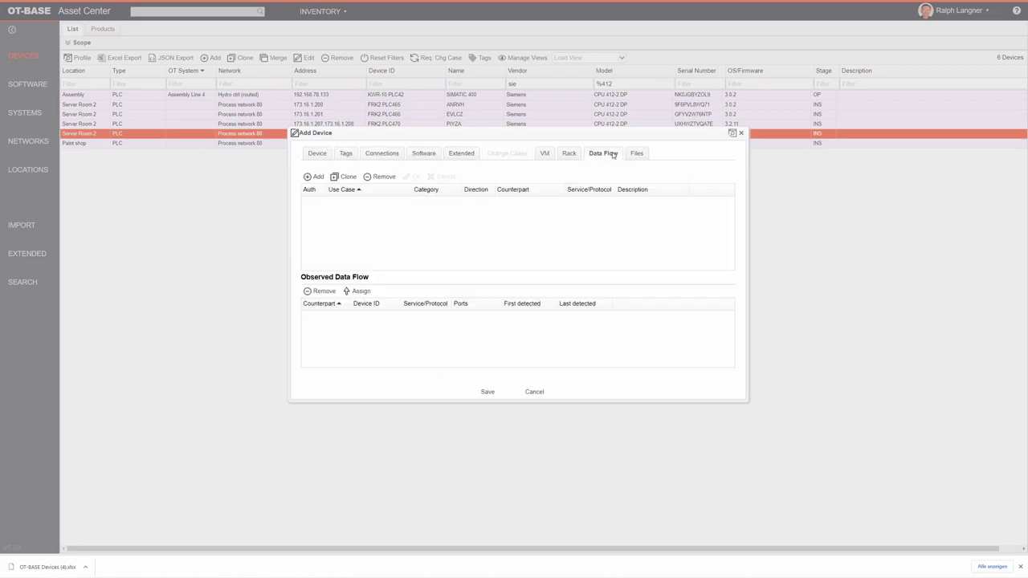
pyautogui.click(741, 133)
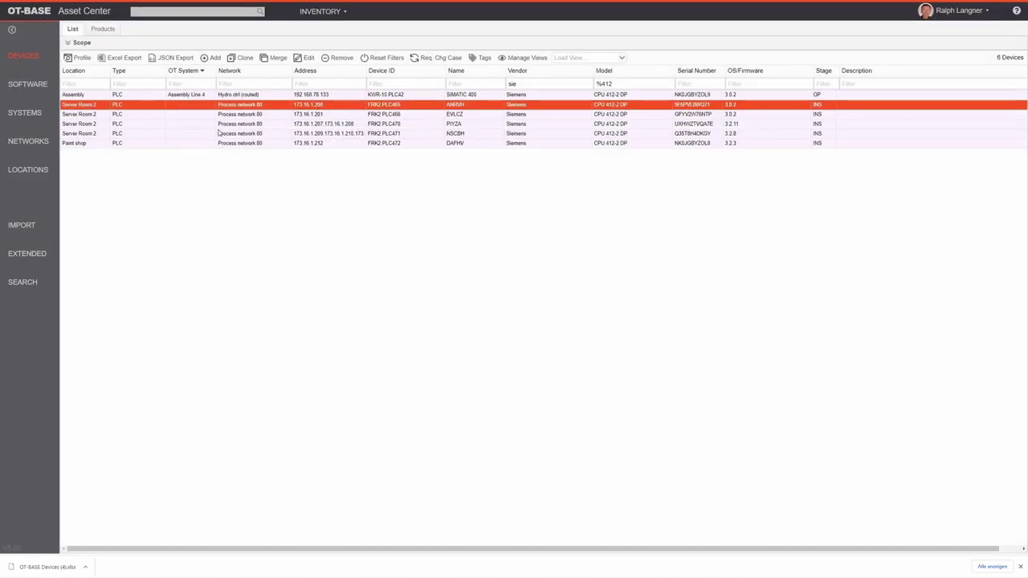
# Try cloning PLC KWR-10.PLC42 from the device list.
pyautogui.click(228, 95)
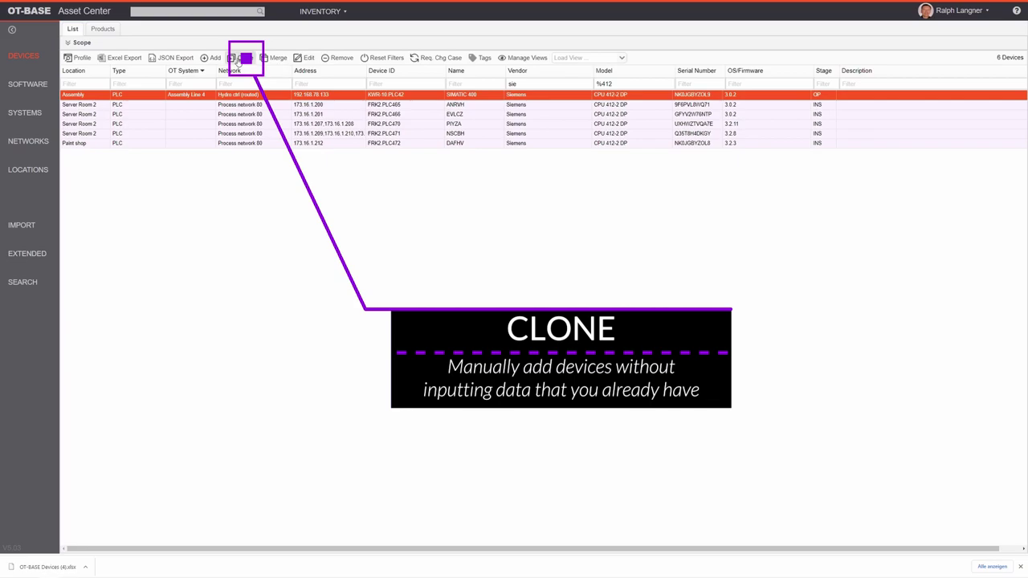
pyautogui.click(241, 59)
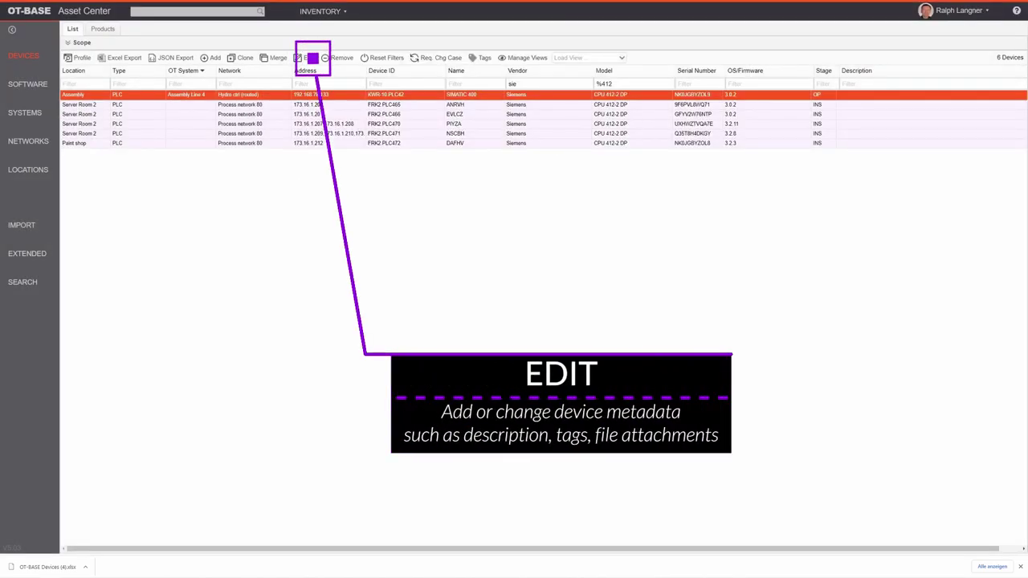
# Try assigning the Siemens Simatic S7-400 baseline and the Car manufacturing process to KWR-10.PLC42, and close the editor without saving.
pyautogui.click(312, 58)
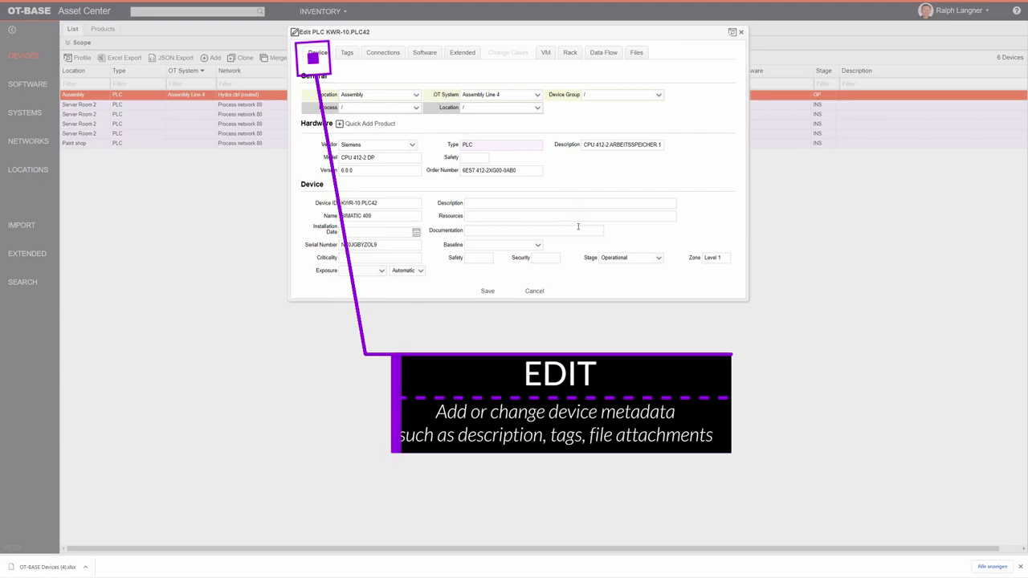
pyautogui.click(538, 244)
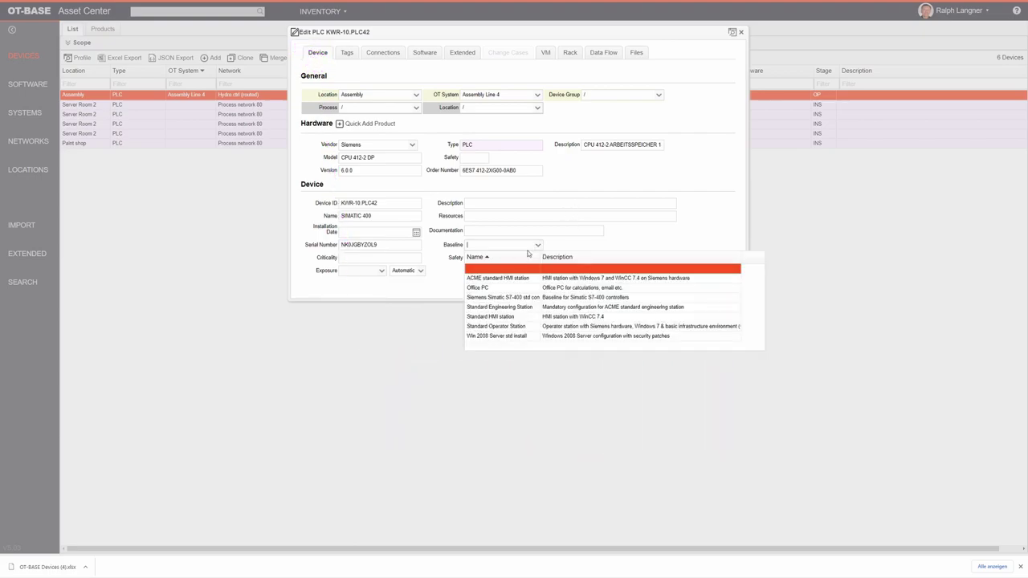
pyautogui.click(515, 297)
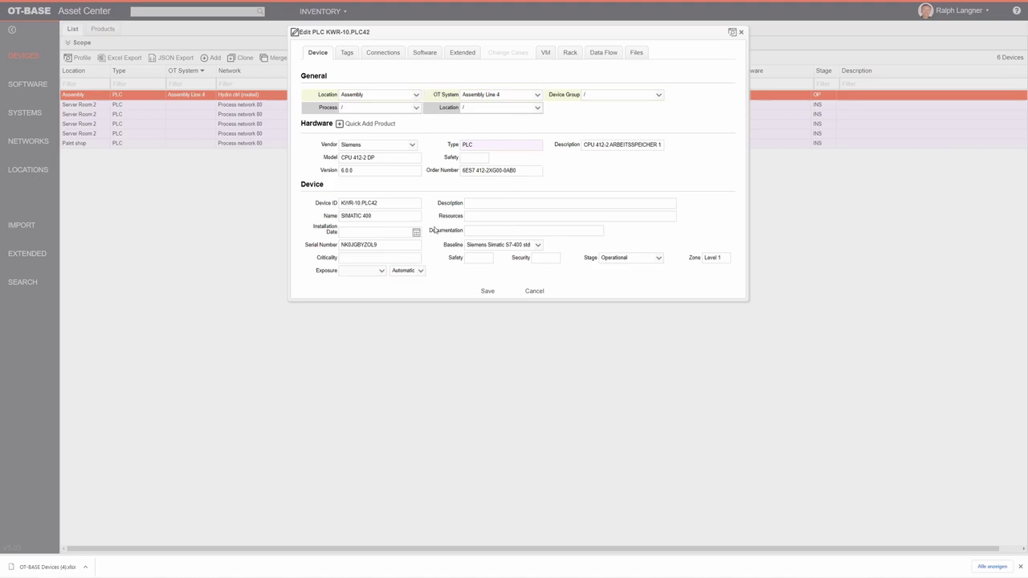
pyautogui.click(416, 108)
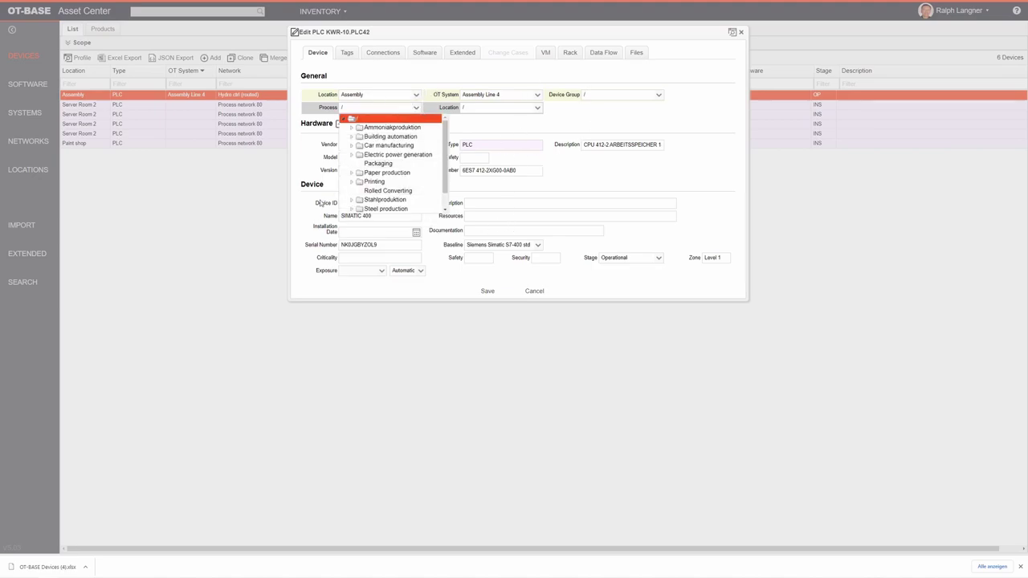
pyautogui.click(371, 149)
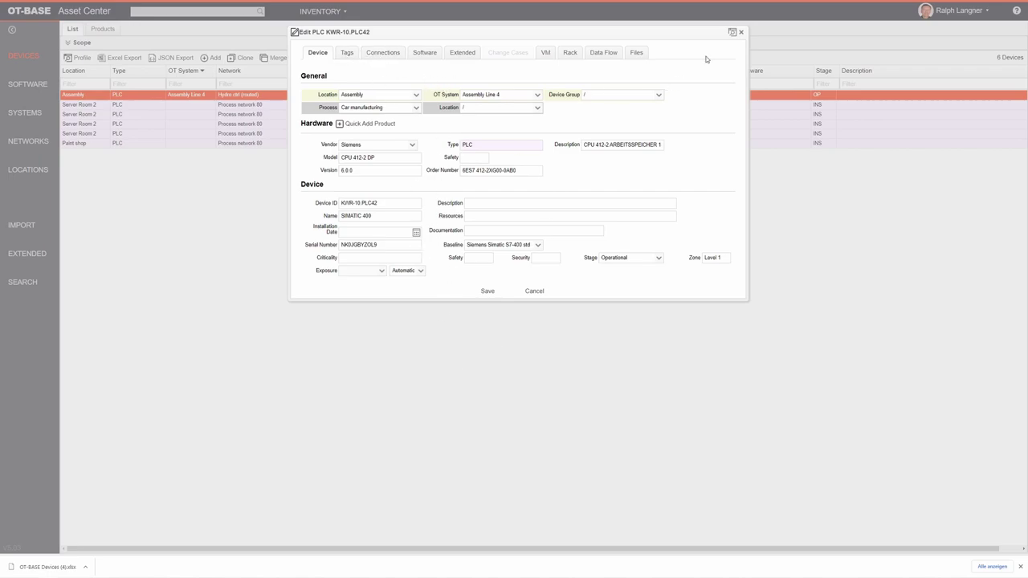
pyautogui.click(740, 32)
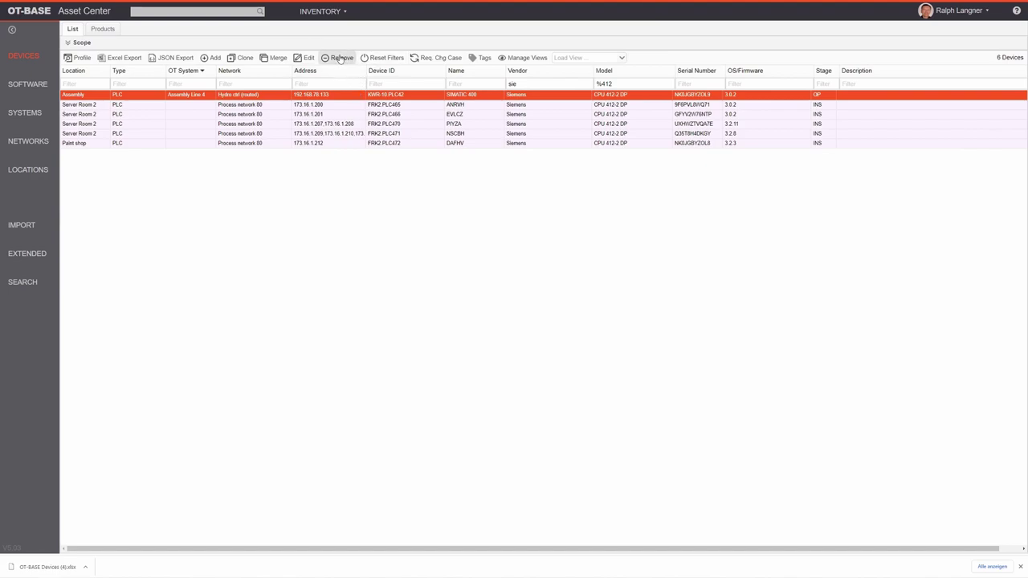
# Reset all column filters of the device list.
pyautogui.click(384, 58)
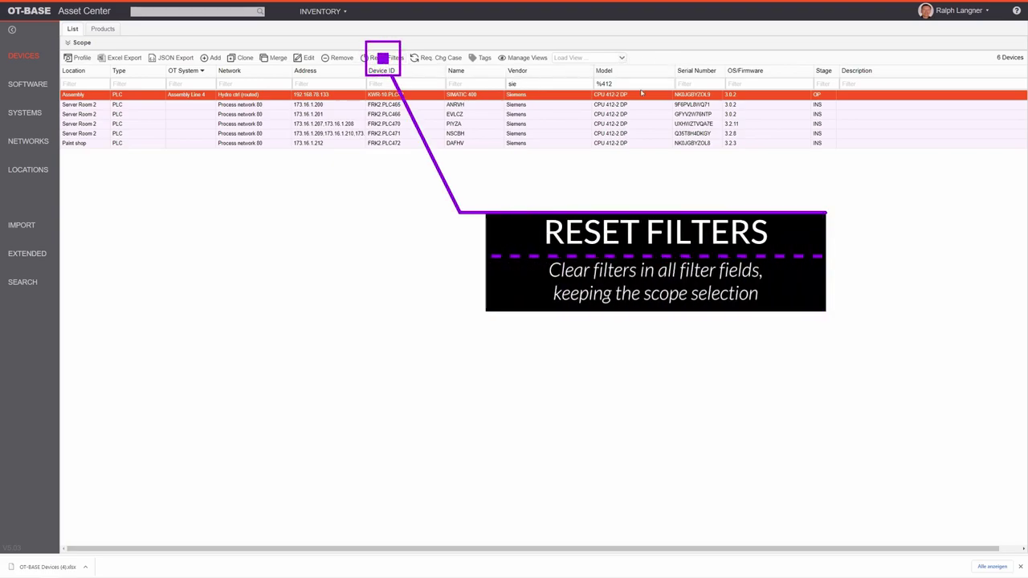
pyautogui.click(384, 57)
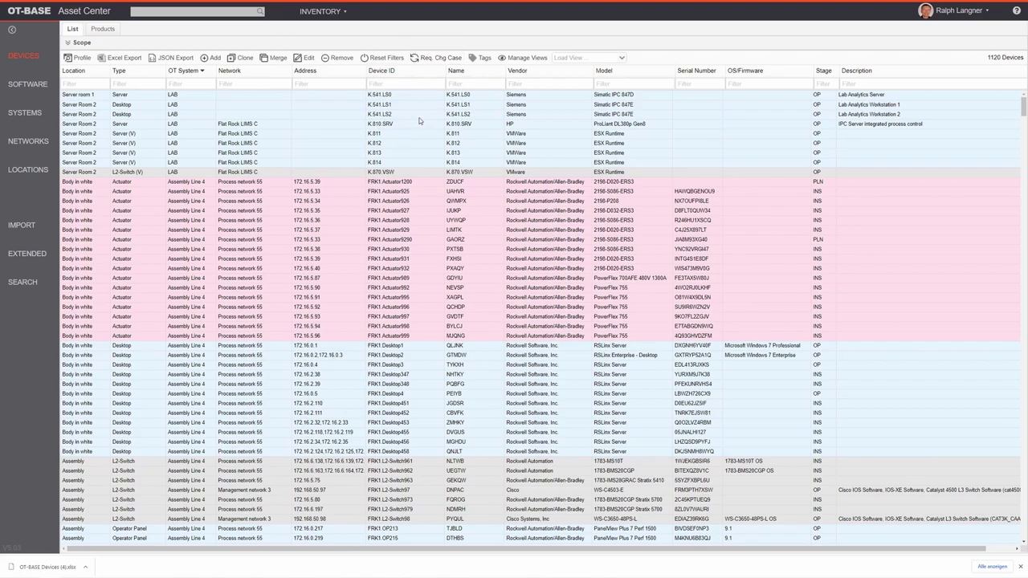
# Filter the device list by the tag EIP, matching all tags.
pyautogui.click(478, 57)
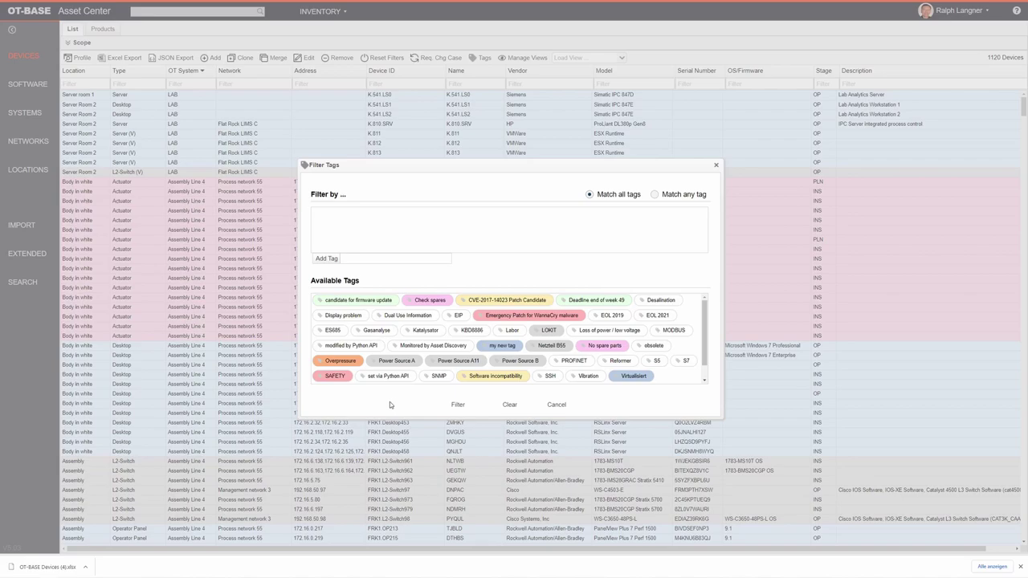
pyautogui.click(456, 318)
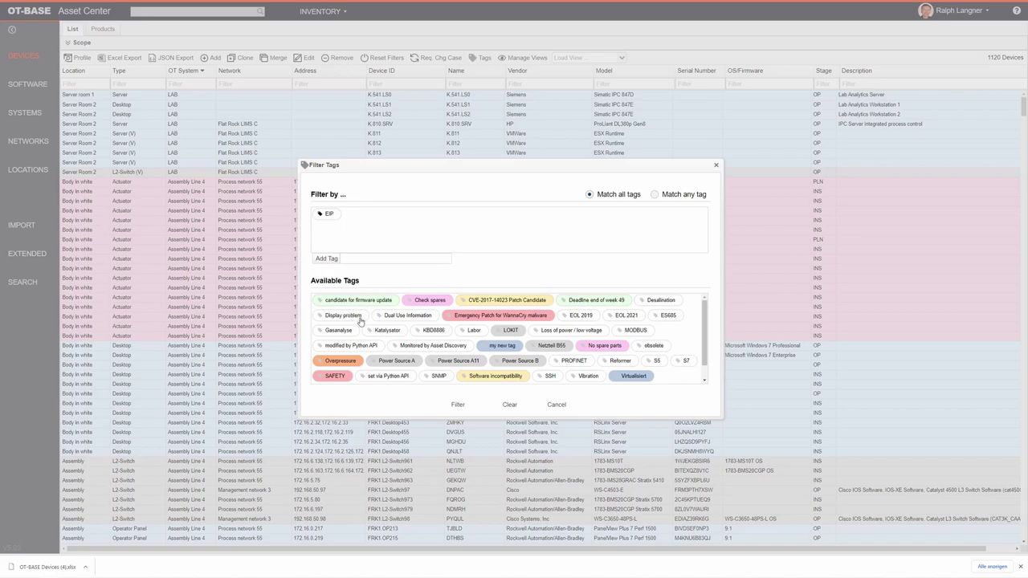
pyautogui.click(458, 405)
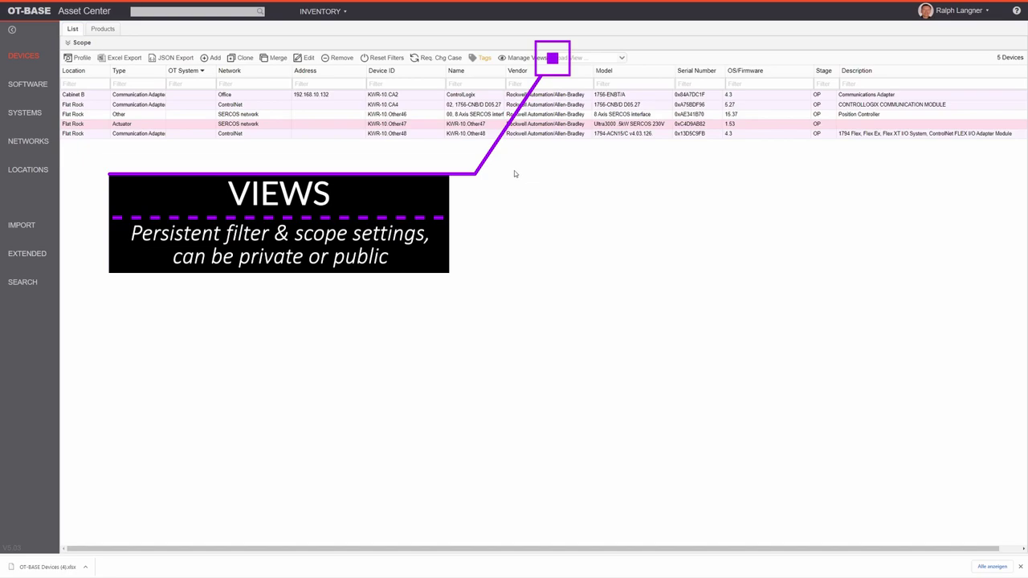
# Load the saved view Cisco 2960S for the device list.
pyautogui.click(620, 58)
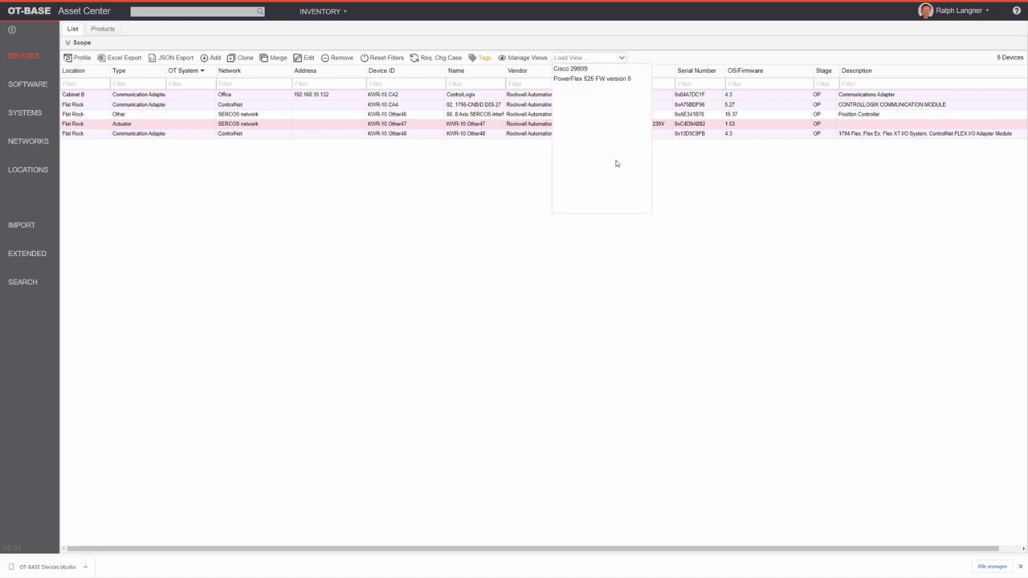
pyautogui.click(610, 72)
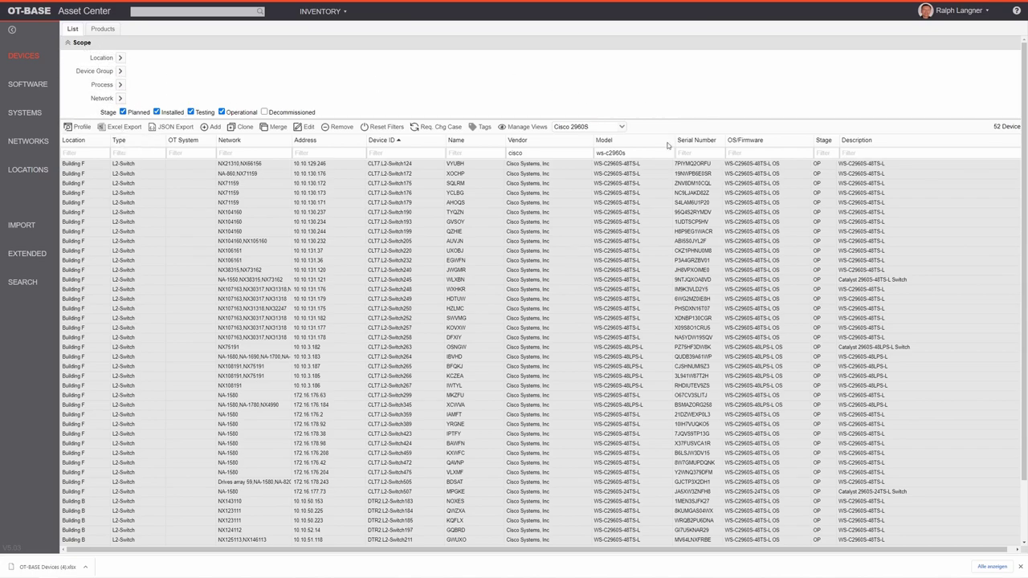
# Load the saved view PowerFlex 525 FW version 5 and check the list of saved views.
pyautogui.click(621, 127)
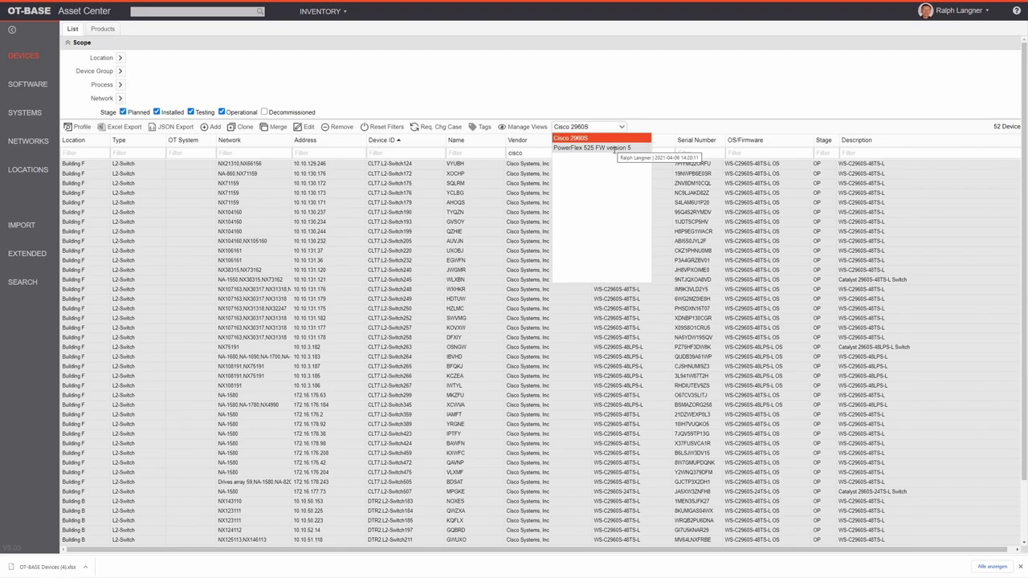
pyautogui.click(623, 149)
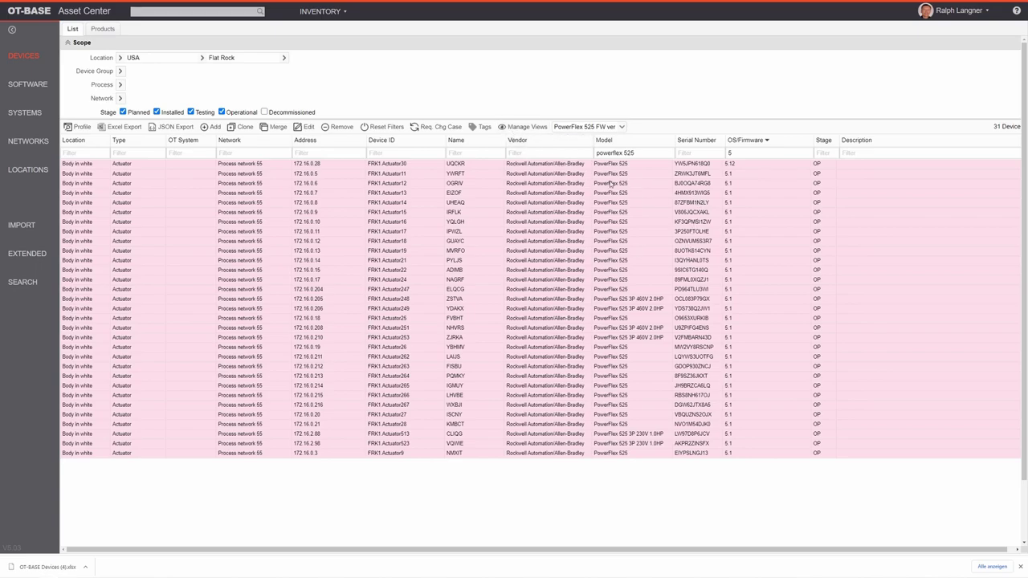
pyautogui.click(527, 129)
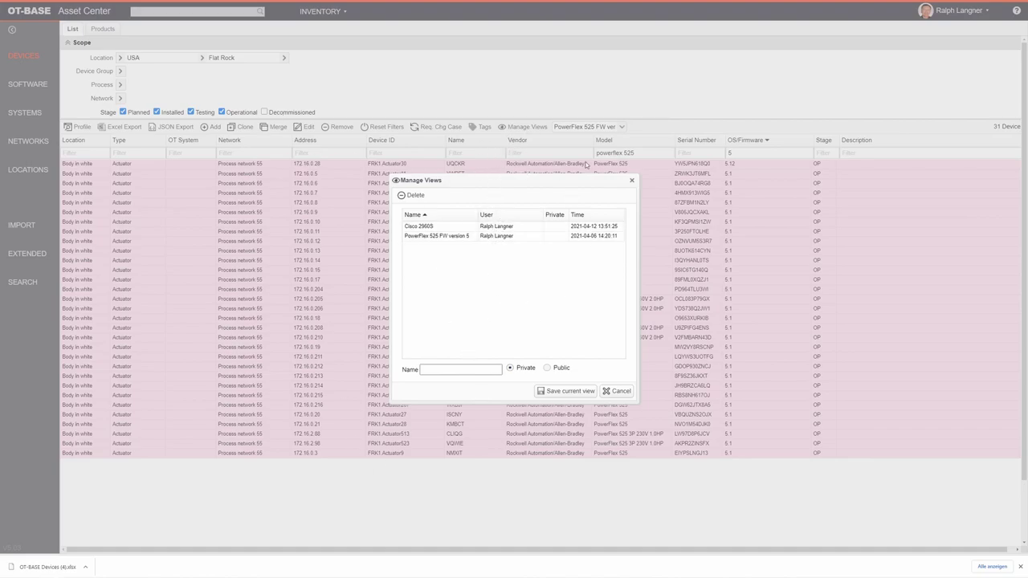
pyautogui.click(632, 180)
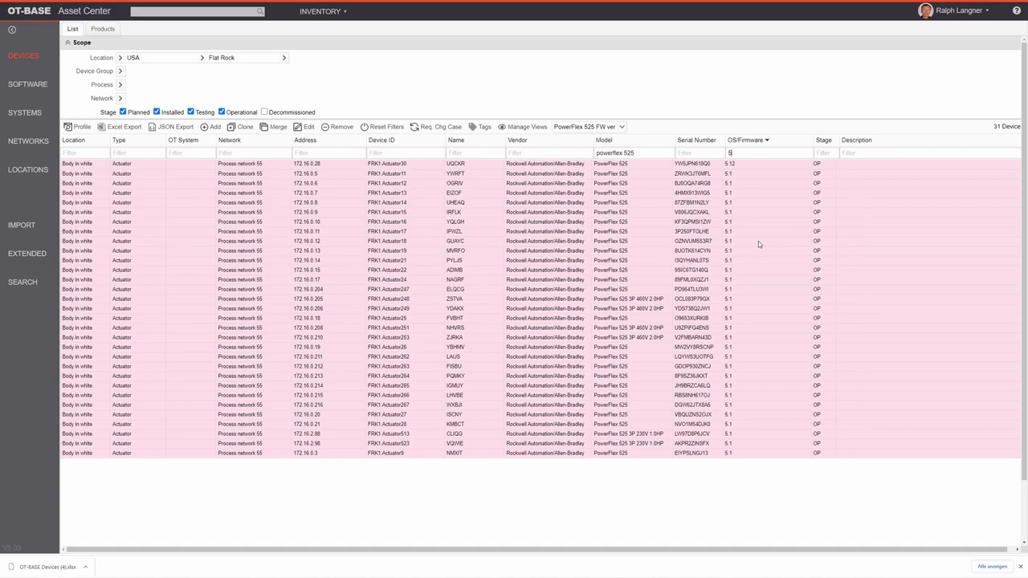
# Narrow the OS/Firmware filter to 5.12 and save the current view as the public view Powerflex 525 FW 5.12.
pyautogui.write('.12')
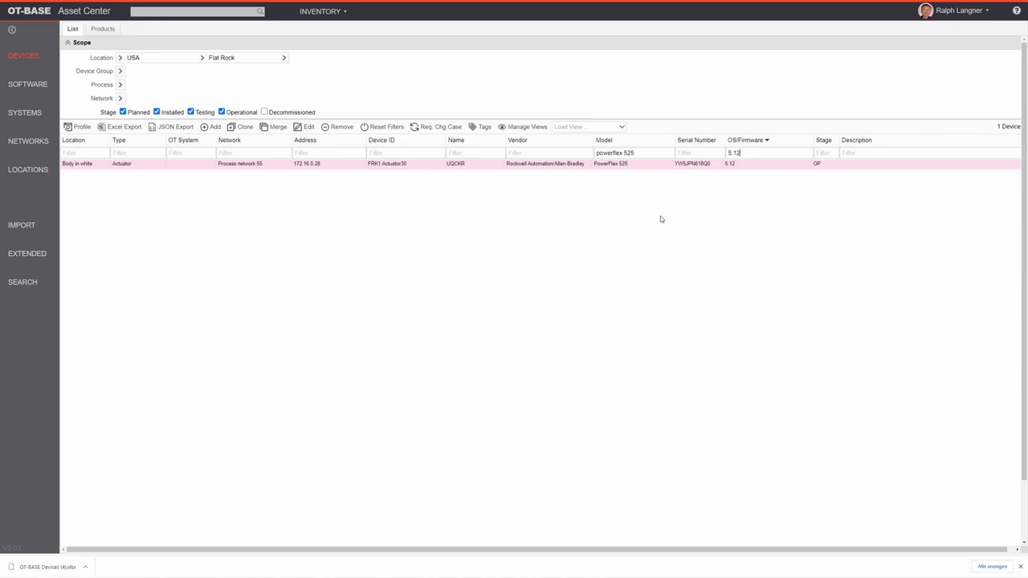
pyautogui.click(519, 128)
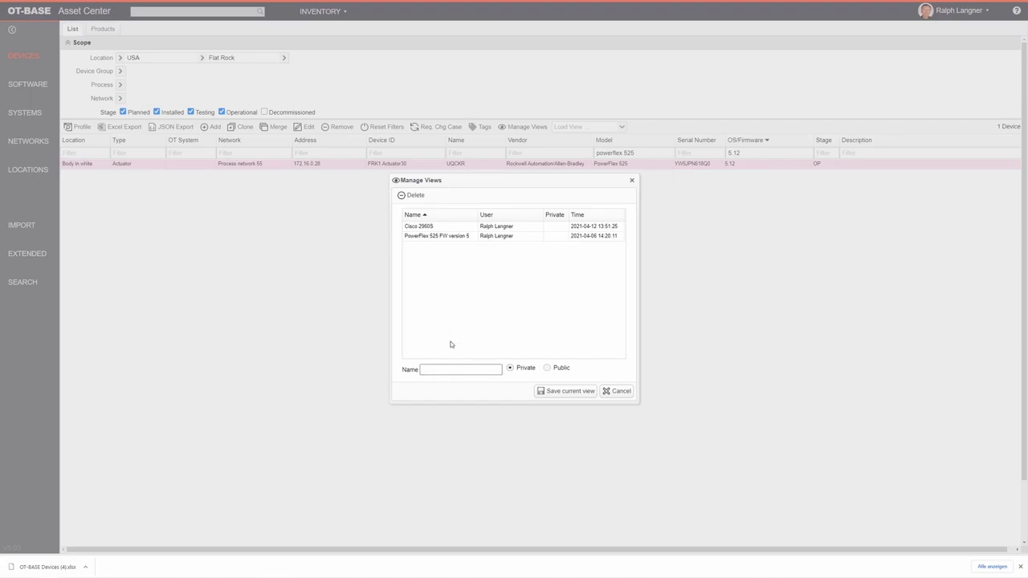
pyautogui.click(468, 370)
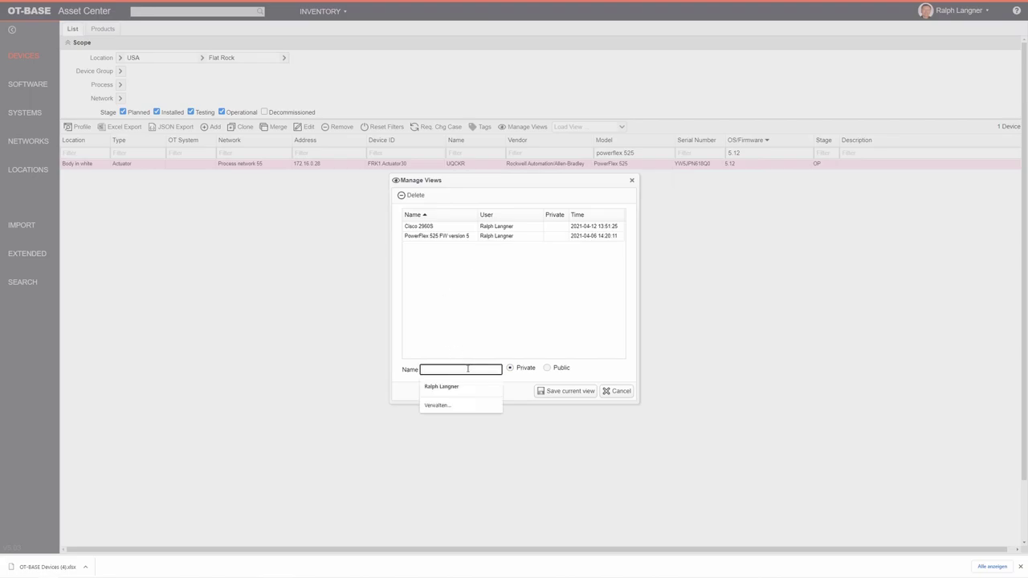
pyautogui.write('P')
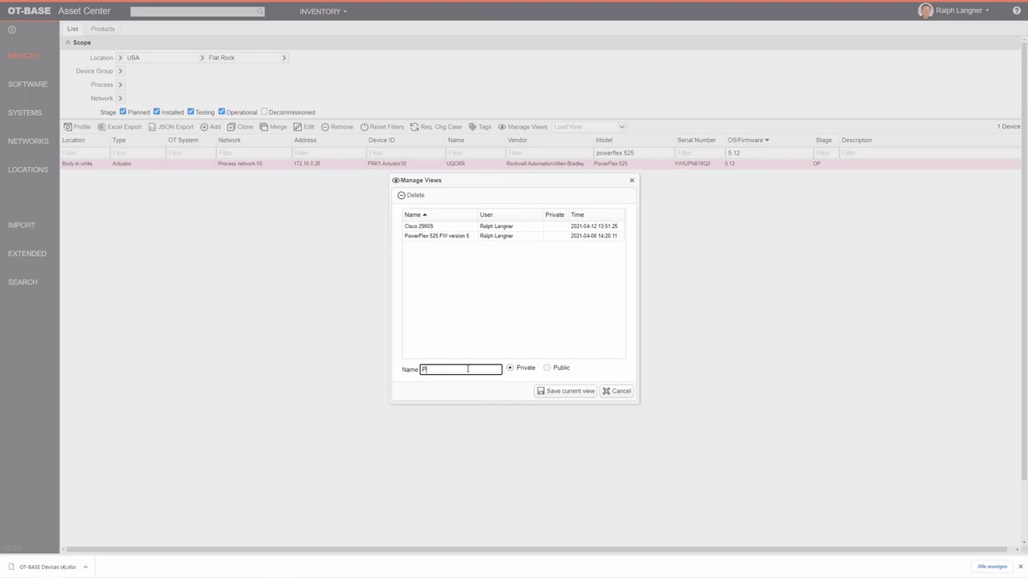
pyautogui.write('owerflex 525 FW 5.12')
pyautogui.click(547, 367)
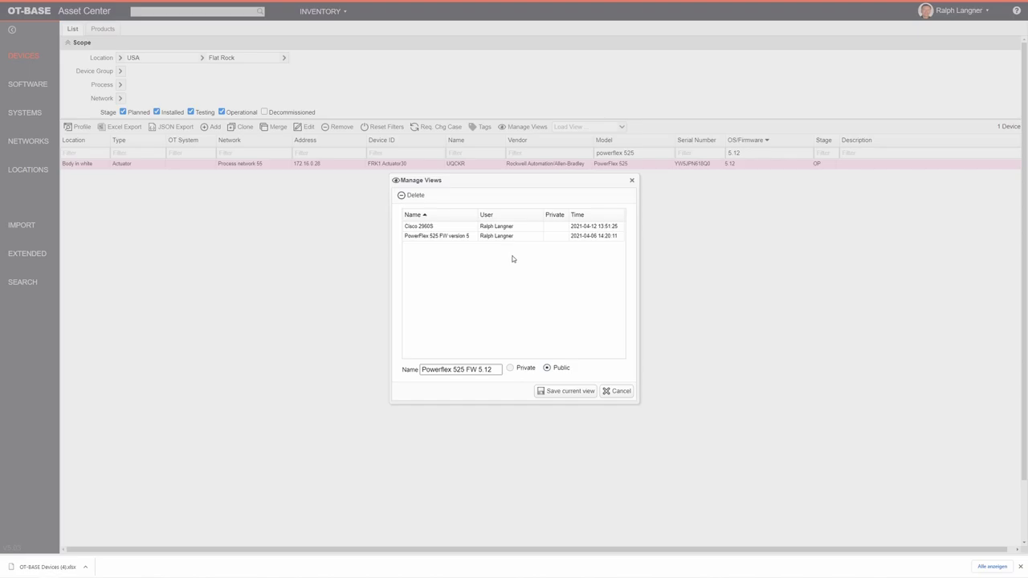
pyautogui.click(566, 392)
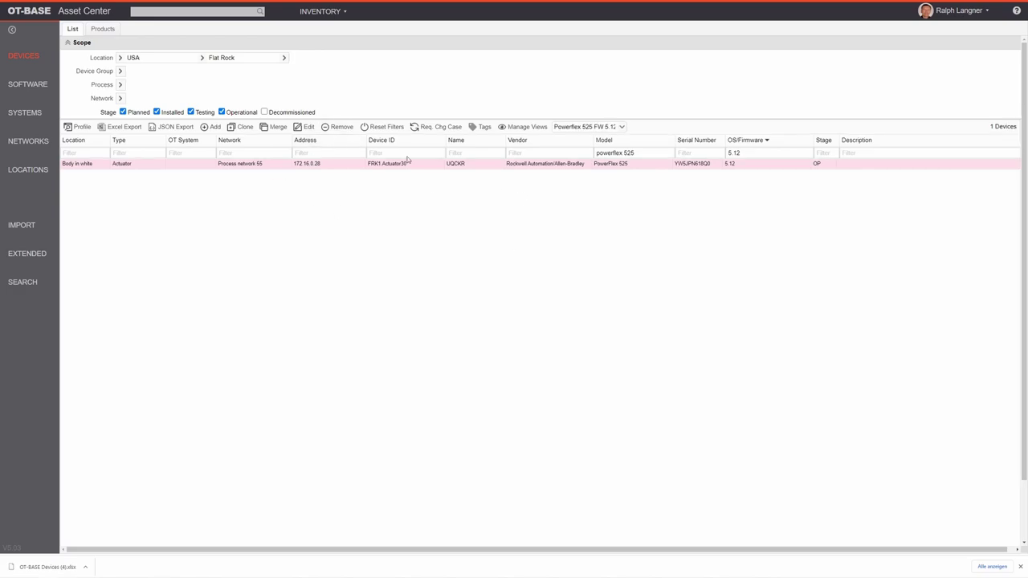
# Reset all column filters and sort the device list by device ID in descending order.
pyautogui.click(382, 127)
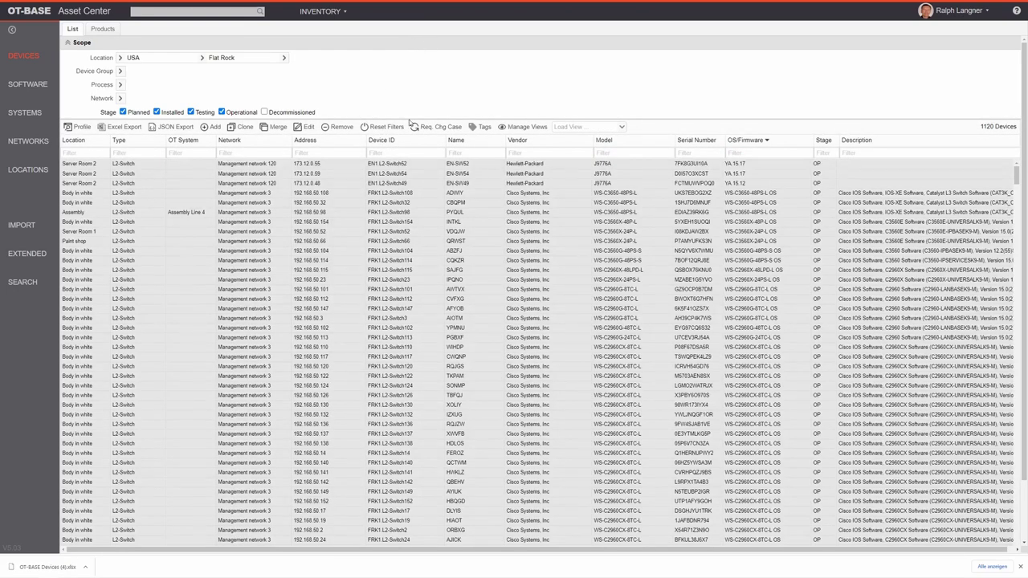
pyautogui.click(397, 141)
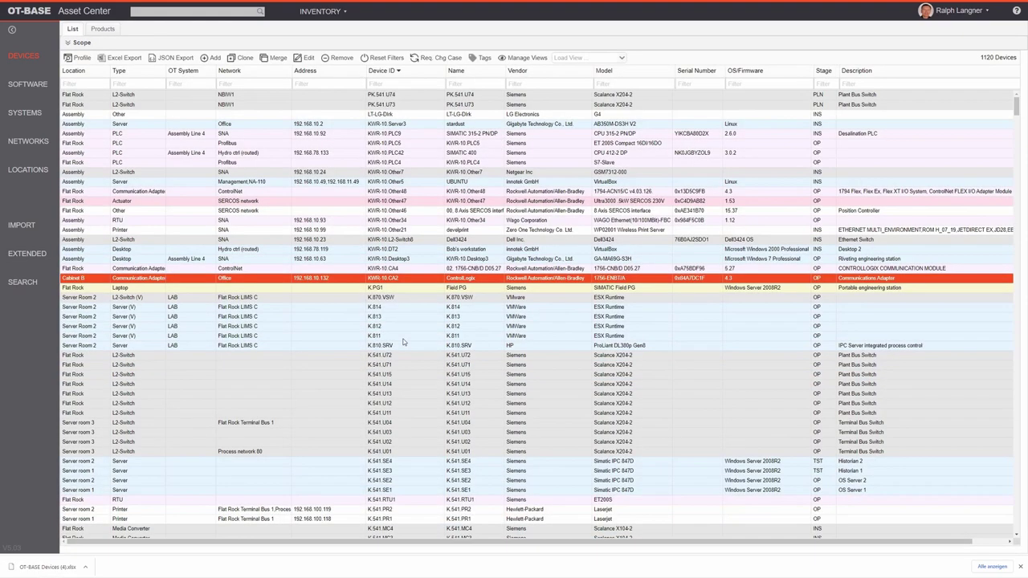
# Open the profile of device KWR-10.CA2 in a maximized window and enlarge its location photo.
pyautogui.doubleClick(328, 279)
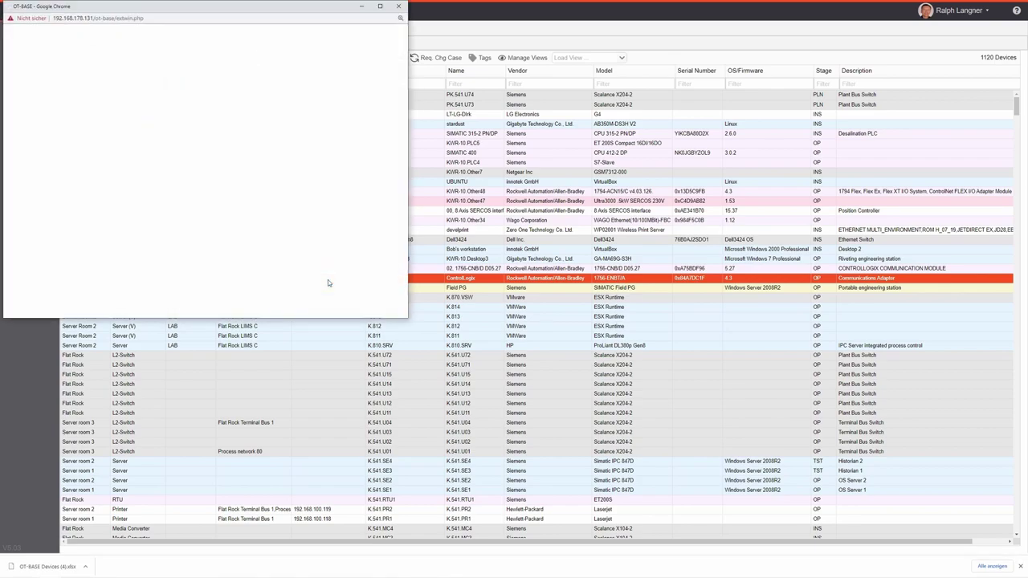
pyautogui.click(380, 6)
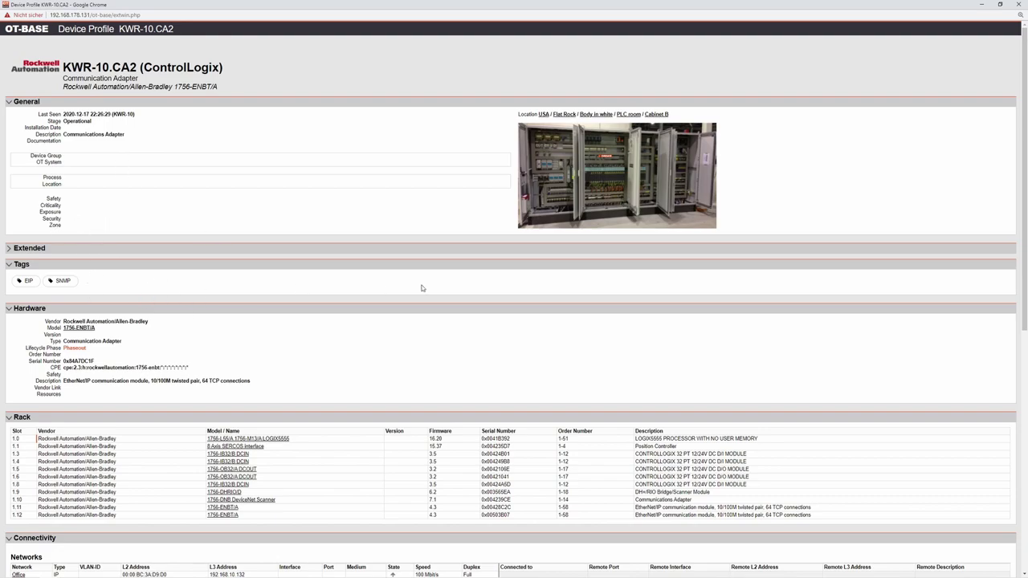
pyautogui.click(627, 170)
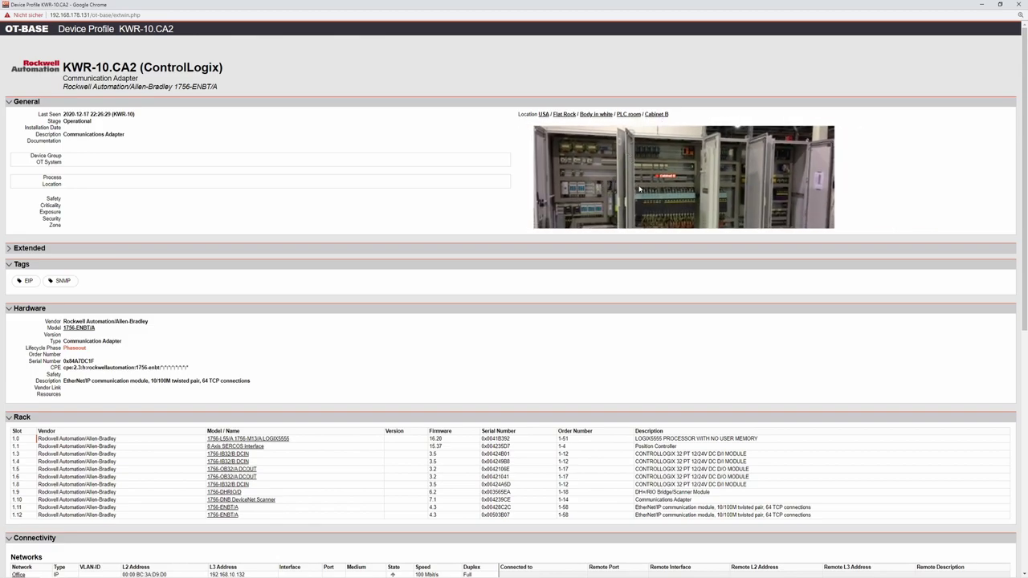
# Check the Extended section of the KWR-10.CA2 profile, collapse it again, and review the hardware, rack and connectivity details.
pyautogui.click(396, 252)
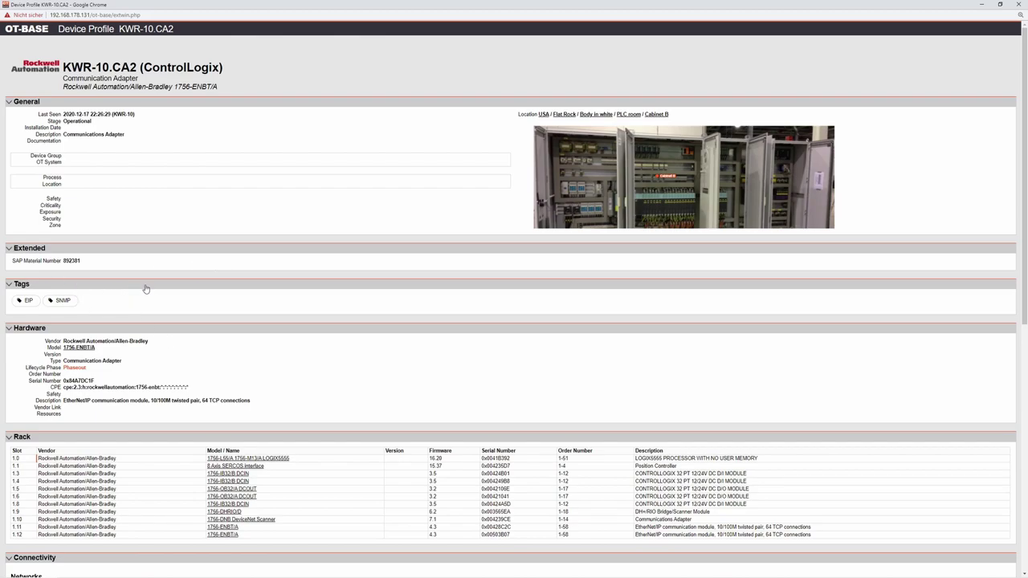
pyautogui.click(148, 250)
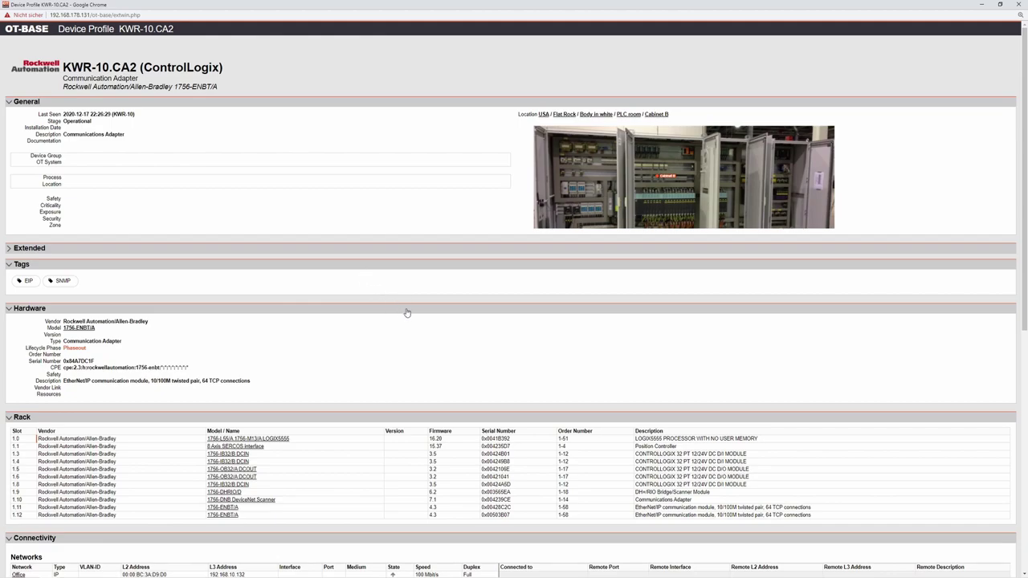
pyautogui.scroll(-2, 393, 323)
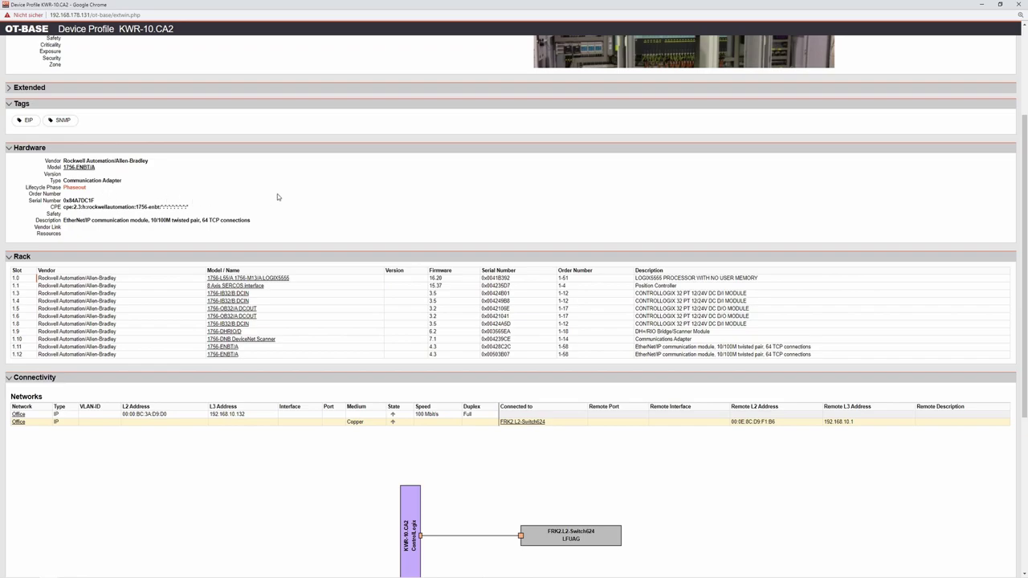
pyautogui.scroll(-1, 277, 193)
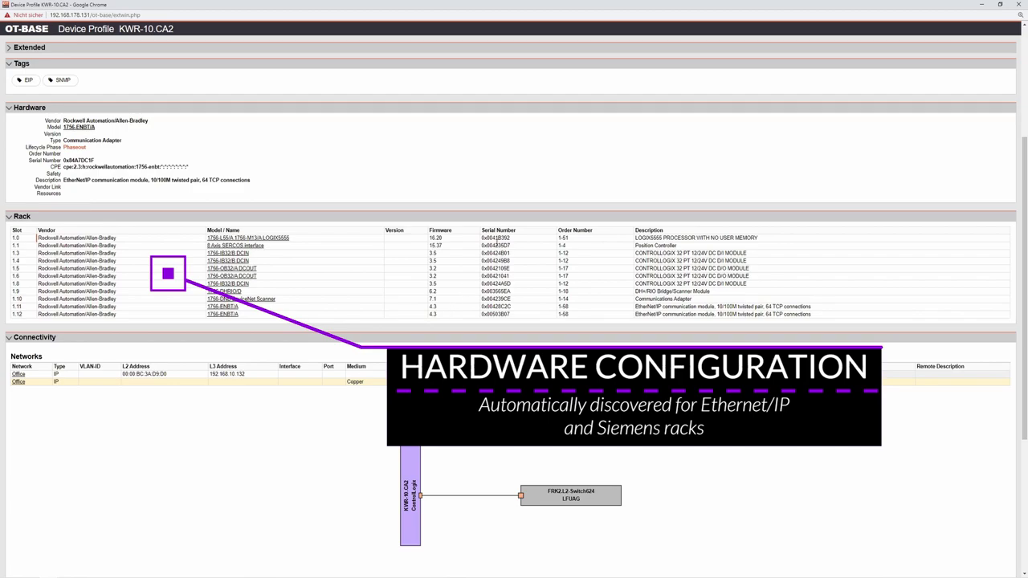
pyautogui.scroll(-1, 850, 200)
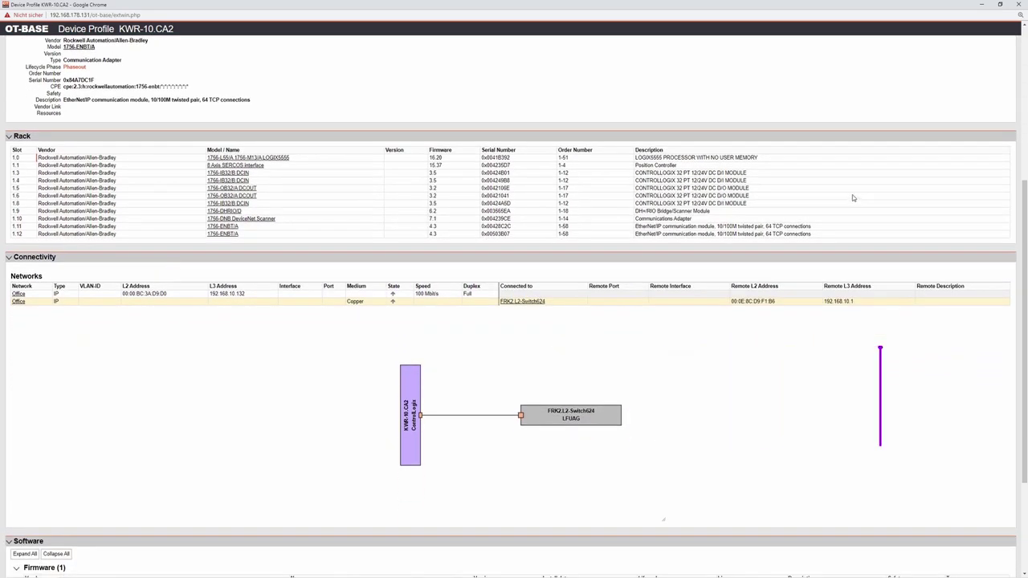
pyautogui.scroll(-1, 314, 295)
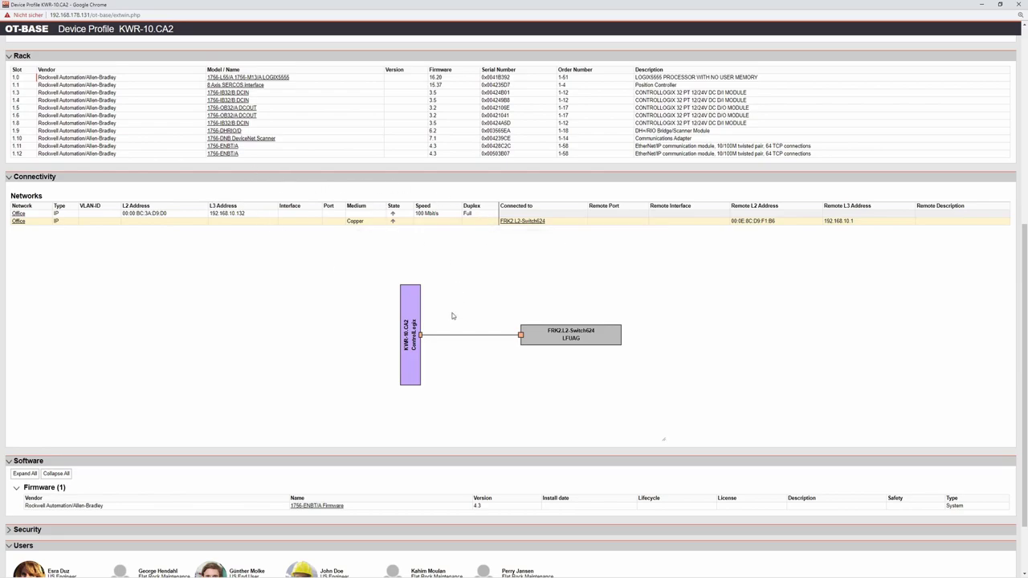
# View the profile of the connected switch FRK2.L2-Switch624 from the connectivity diagram, and close it.
pyautogui.click(594, 341)
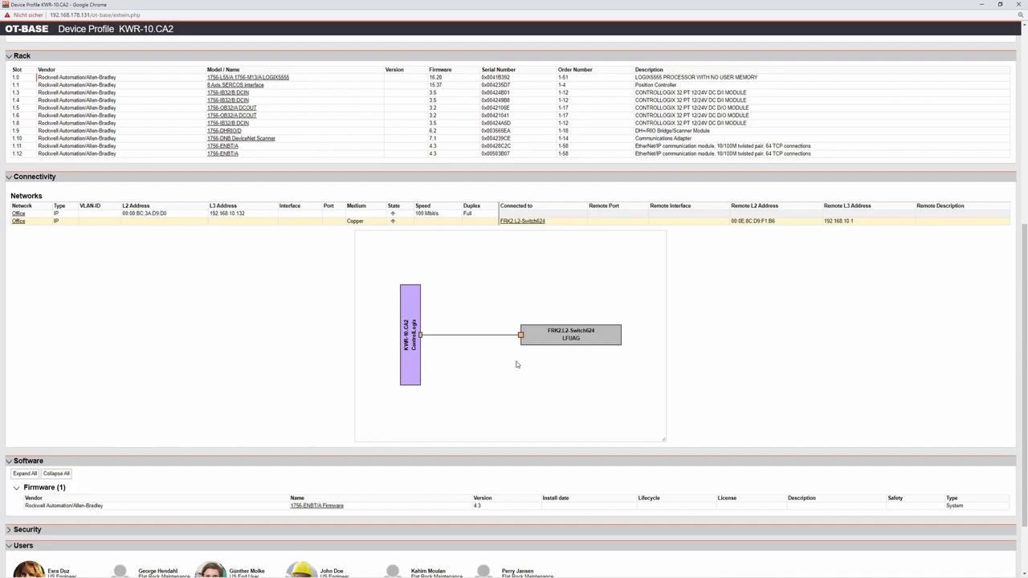
pyautogui.doubleClick(570, 338)
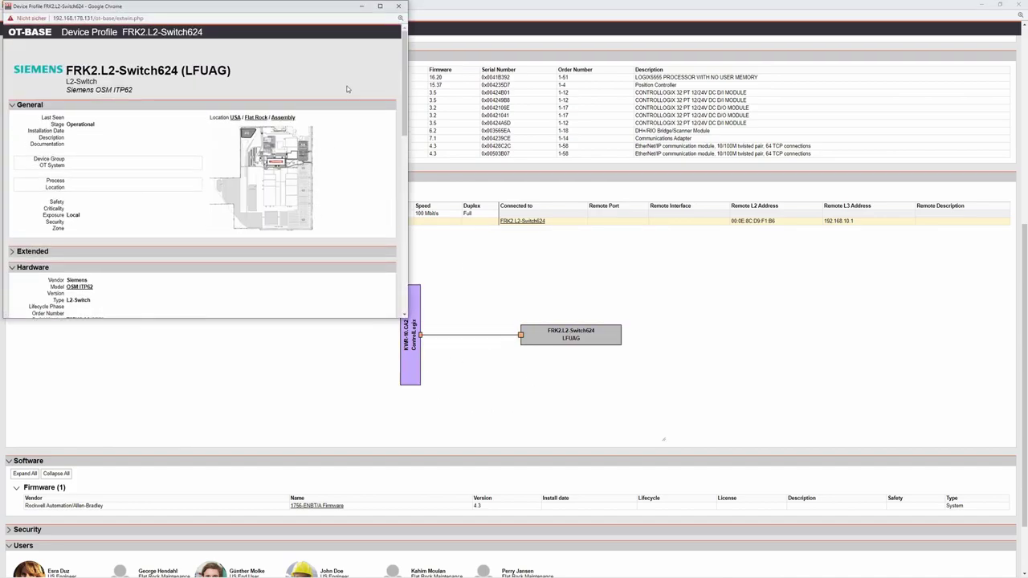
pyautogui.moveTo(404, 96); pyautogui.dragTo(406, 48)
pyautogui.click(398, 6)
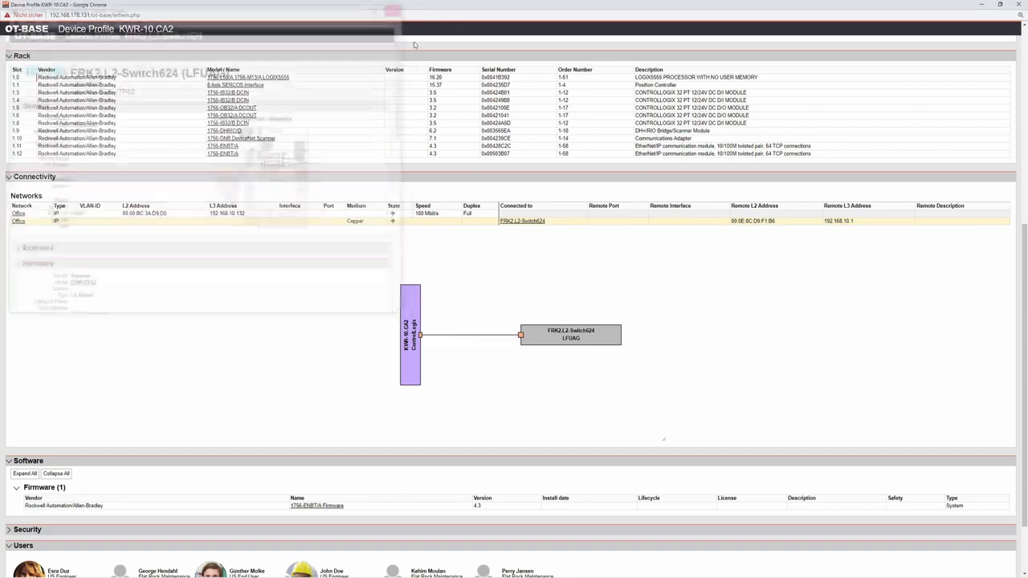
# Expand the Security section of the KWR-10.CA2 profile and show all its known high and medium vulnerabilities.
pyautogui.scroll(-1, 955, 362)
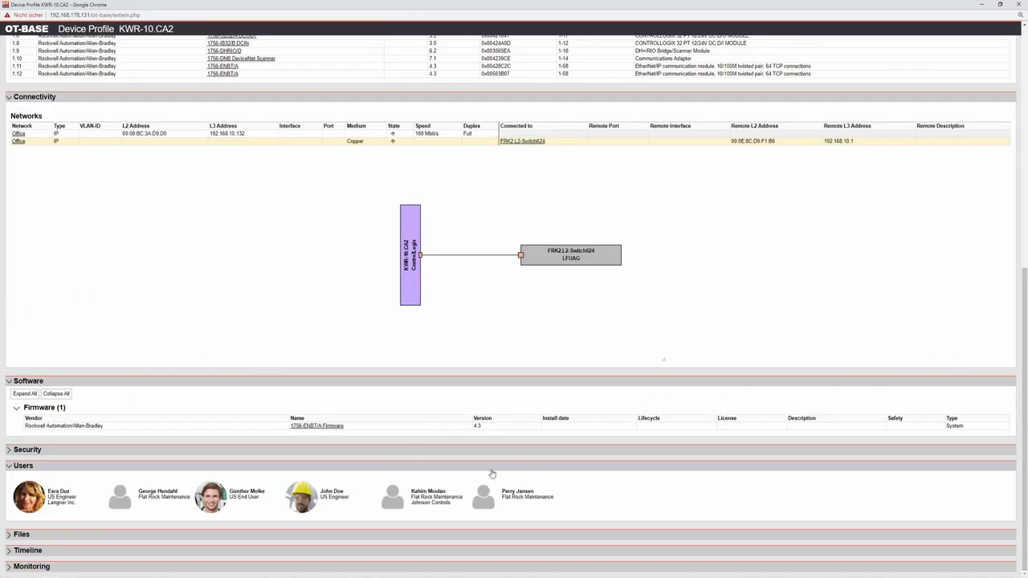
pyautogui.click(500, 453)
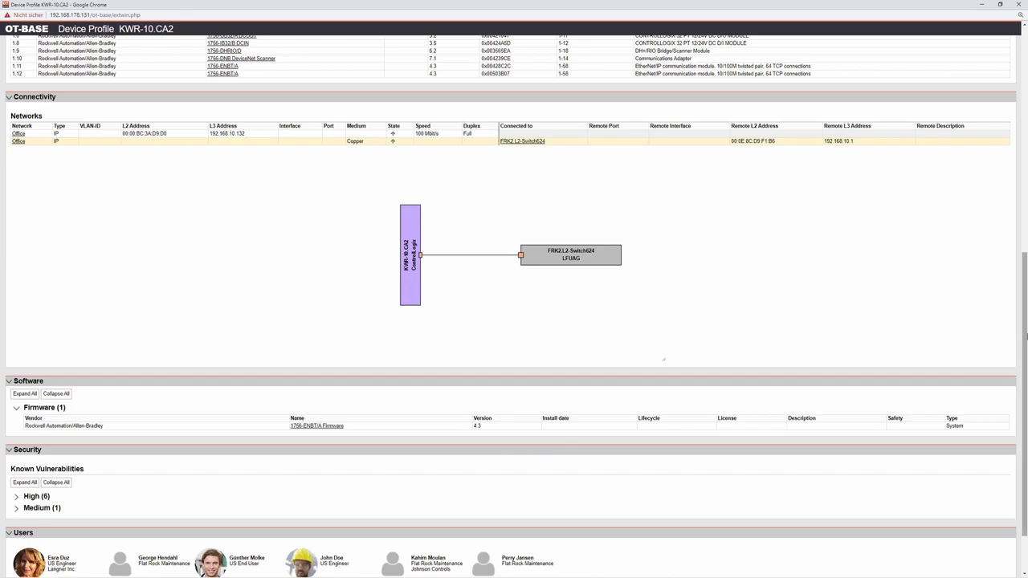
pyautogui.scroll(-1, 163, 474)
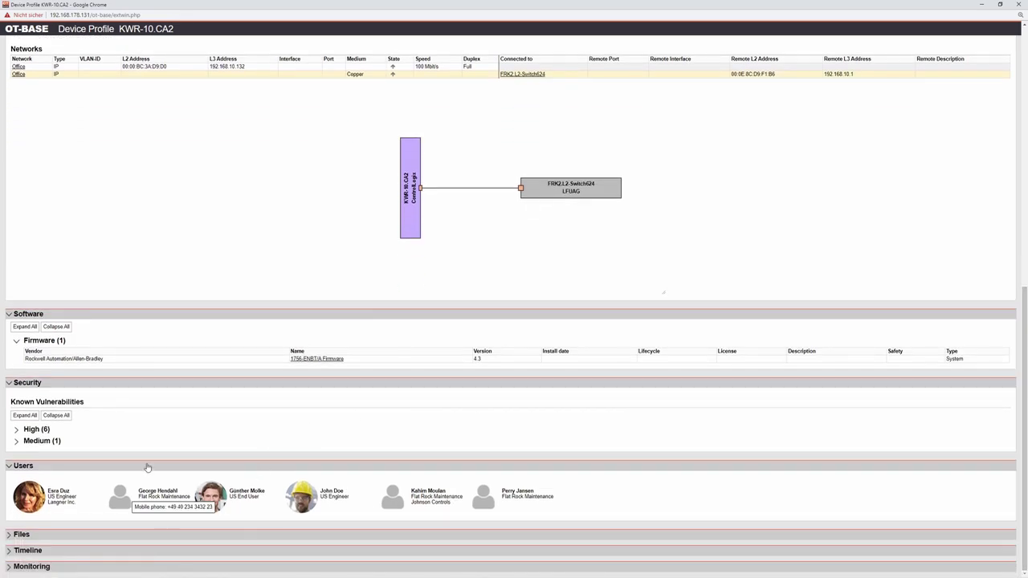
pyautogui.click(23, 417)
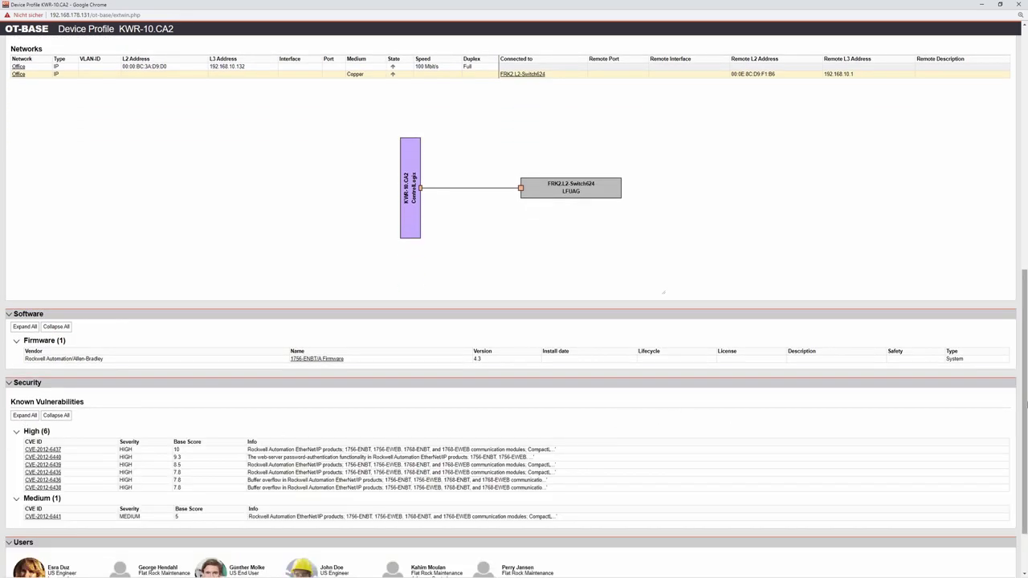
pyautogui.scroll(-1, 1026, 375)
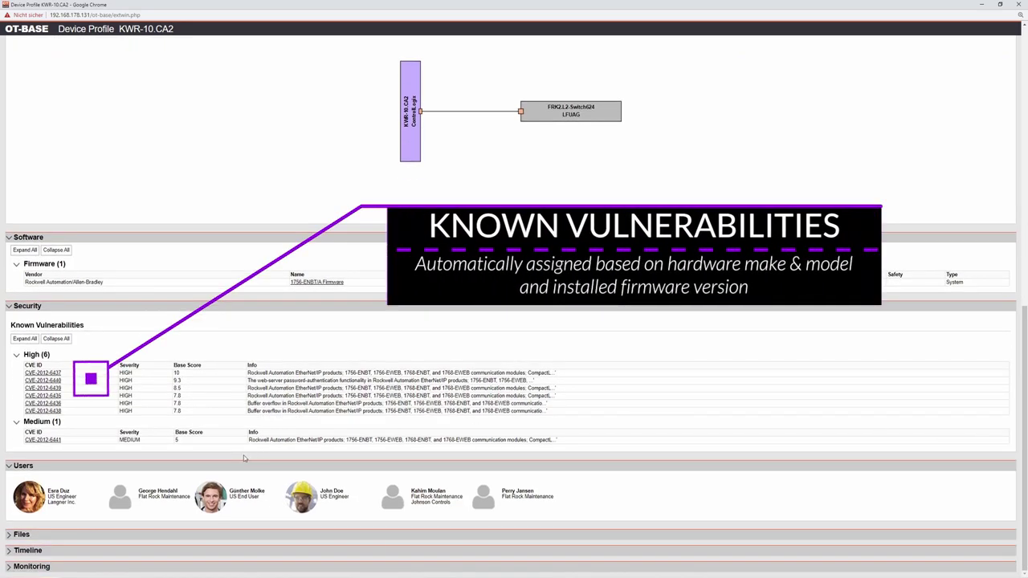
# View the vulnerability profile of CVE-2012-6437 with the vulnerable devices in Charlotte, and close it.
pyautogui.click(52, 374)
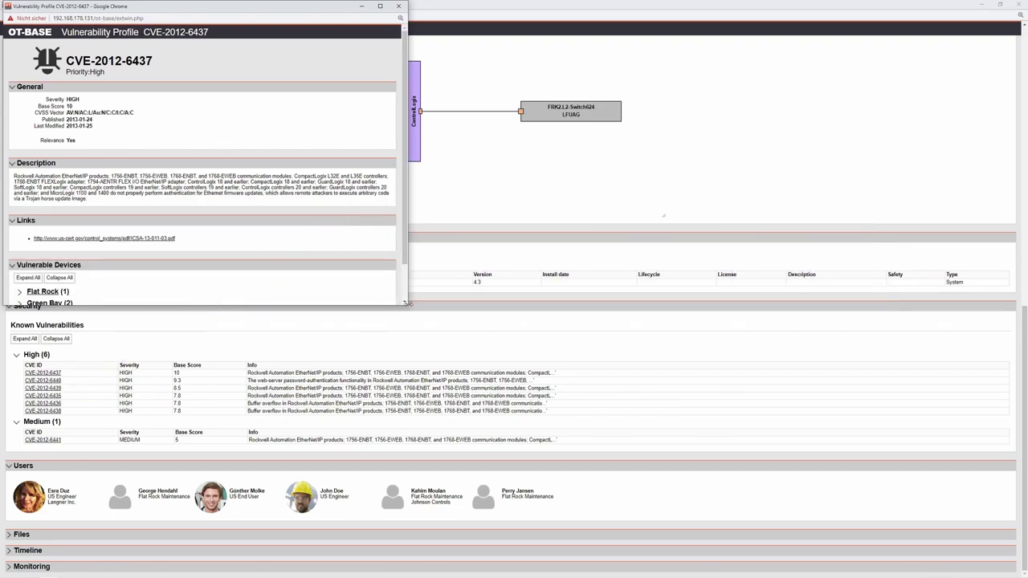
pyautogui.moveTo(407, 305); pyautogui.dragTo(788, 440)
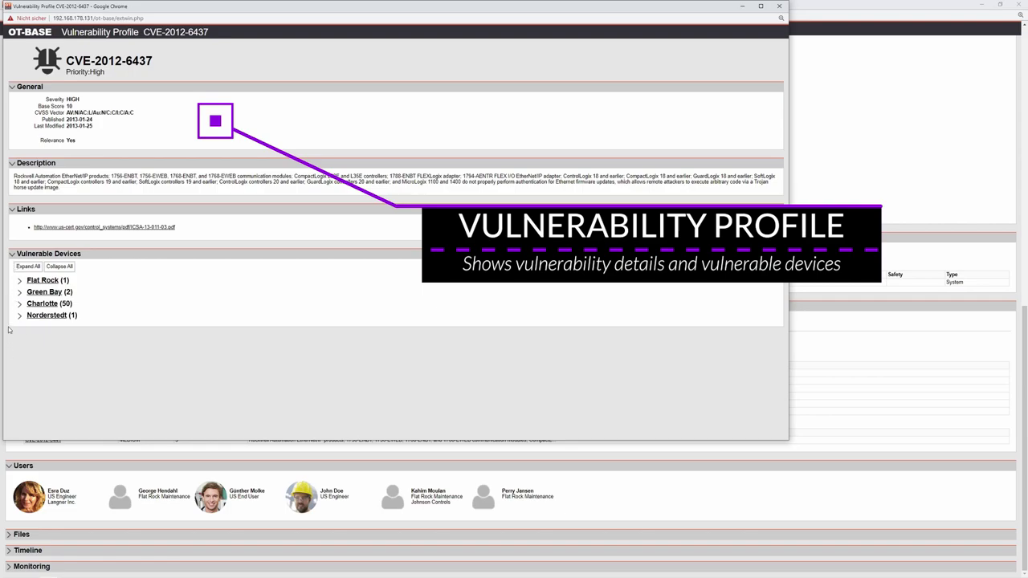
pyautogui.click(19, 304)
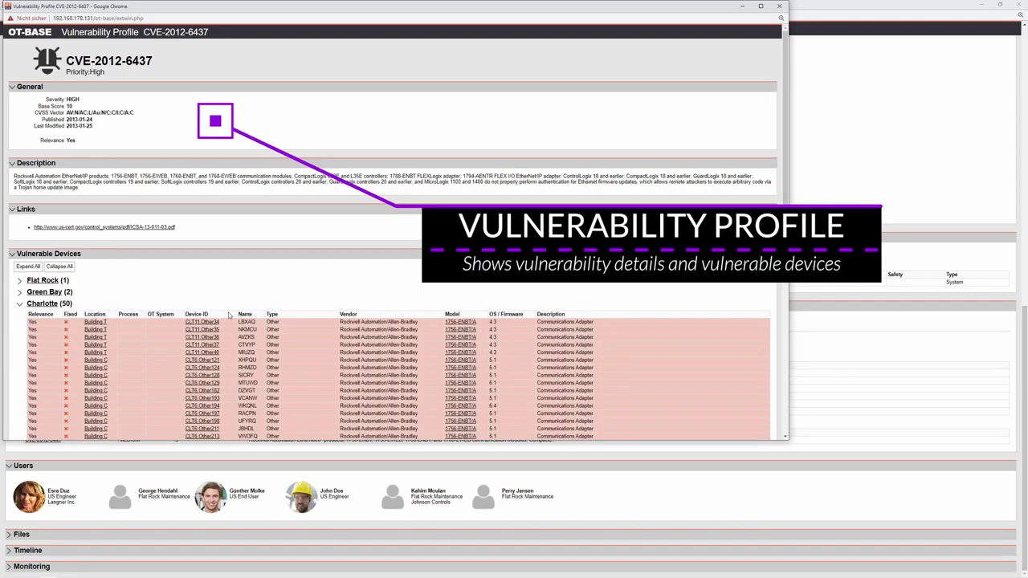
pyautogui.click(779, 5)
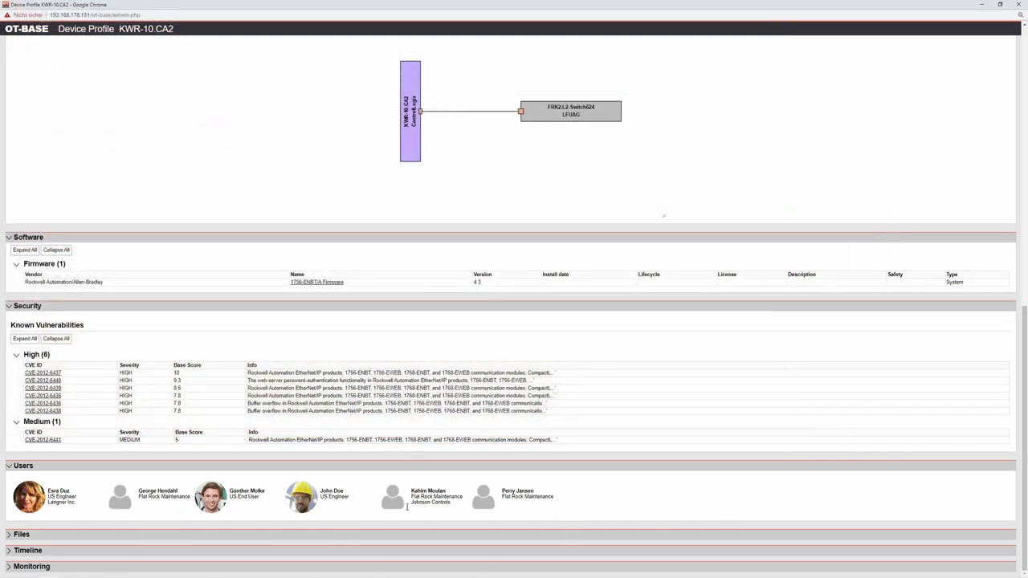
# Expand the Files section of the KWR-10.CA2 profile to view its device files.
pyautogui.click(238, 538)
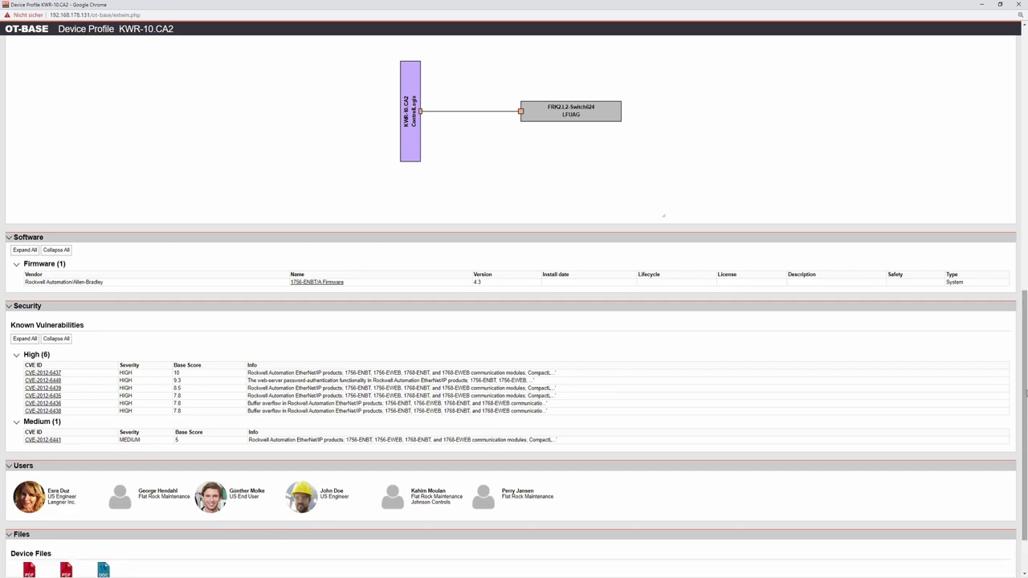
pyautogui.scroll(-2, 1026, 394)
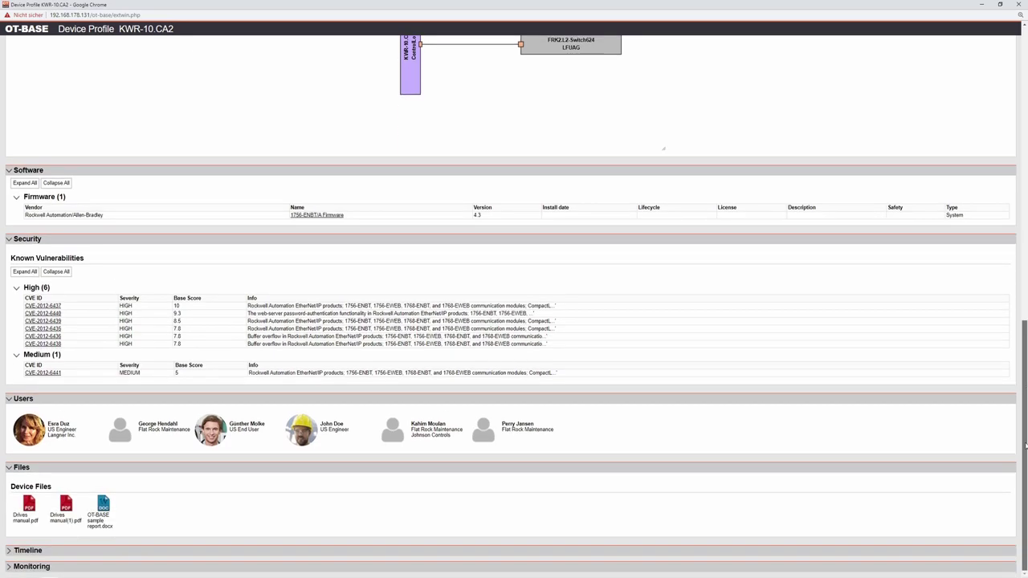
# Expand the Timeline section of the KWR-10.CA2 profile and examine the configuration changes of revisions 1 and 5.
pyautogui.click(209, 552)
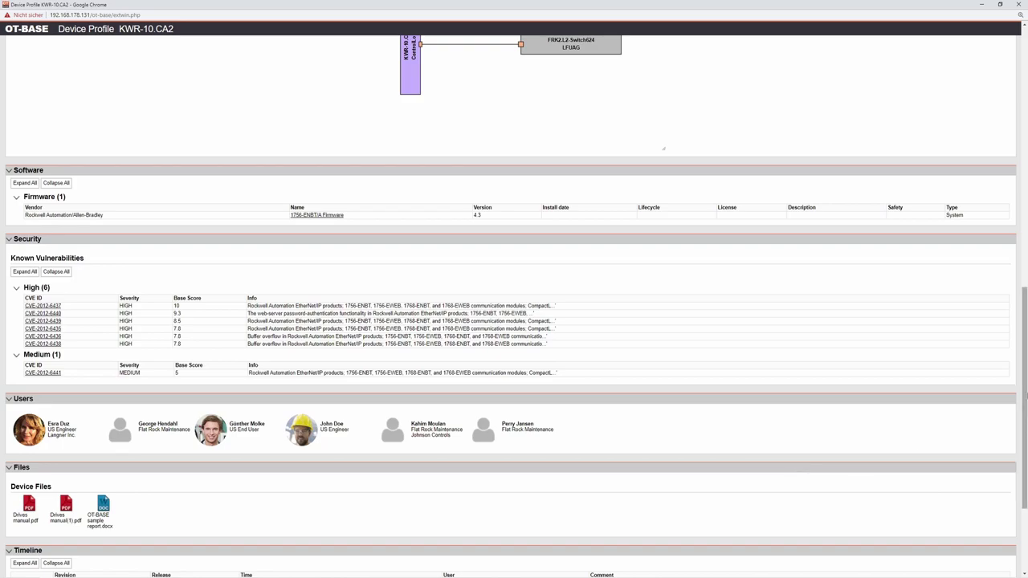
pyautogui.moveTo(1025, 387); pyautogui.dragTo(1026, 451)
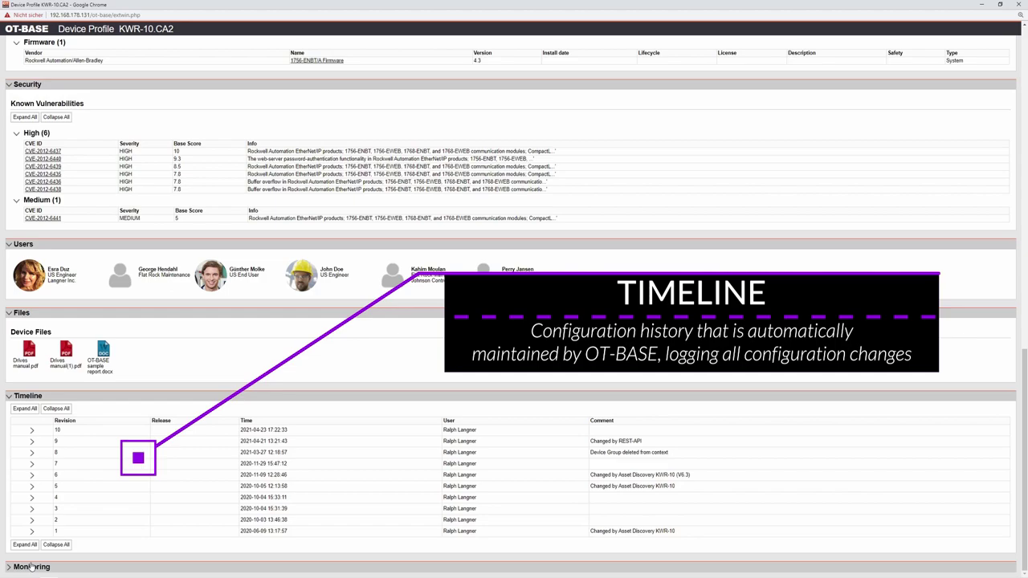
pyautogui.click(30, 532)
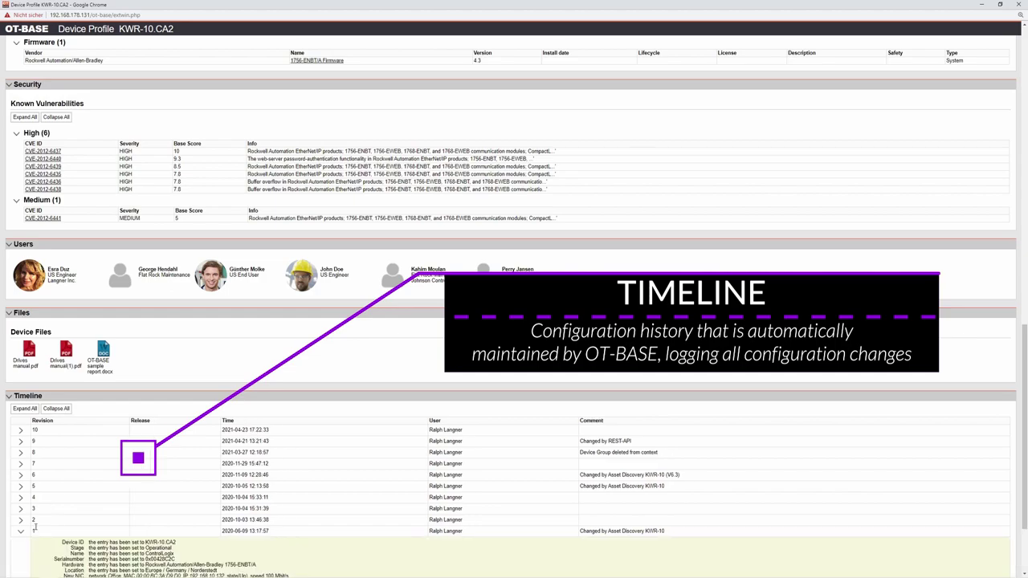
pyautogui.scroll(-1, 25, 534)
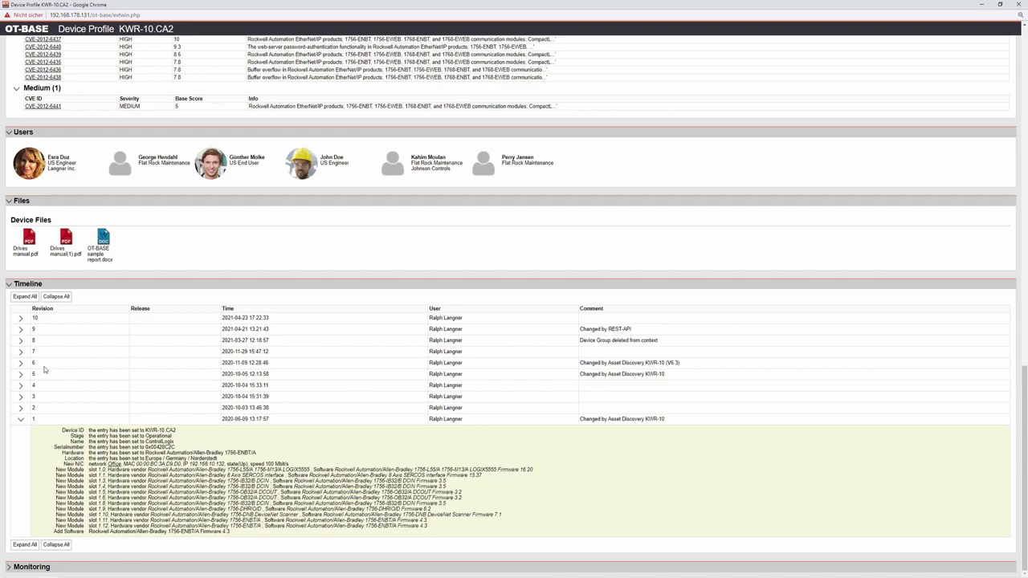
pyautogui.click(20, 374)
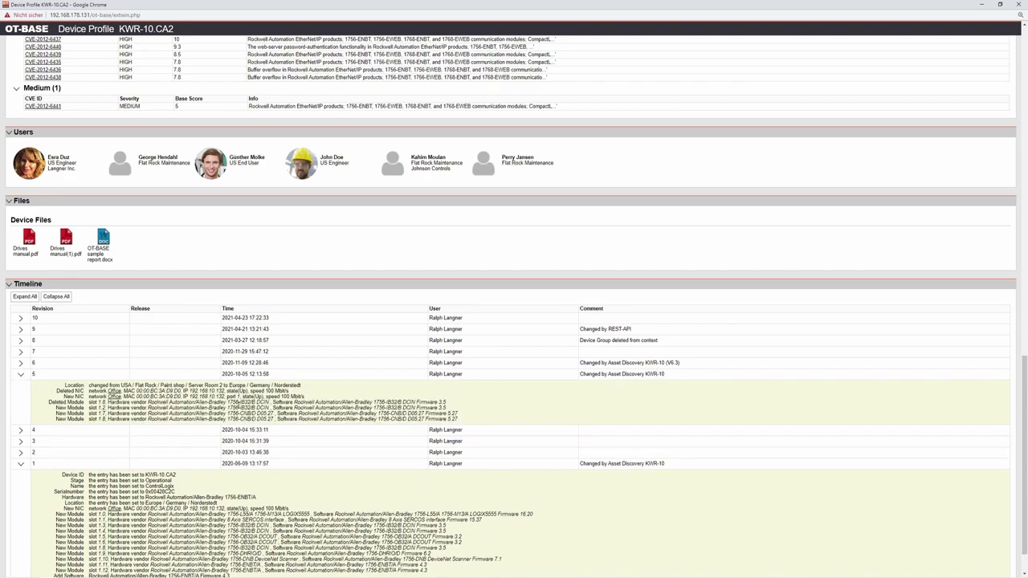
pyautogui.scroll(-1, 297, 356)
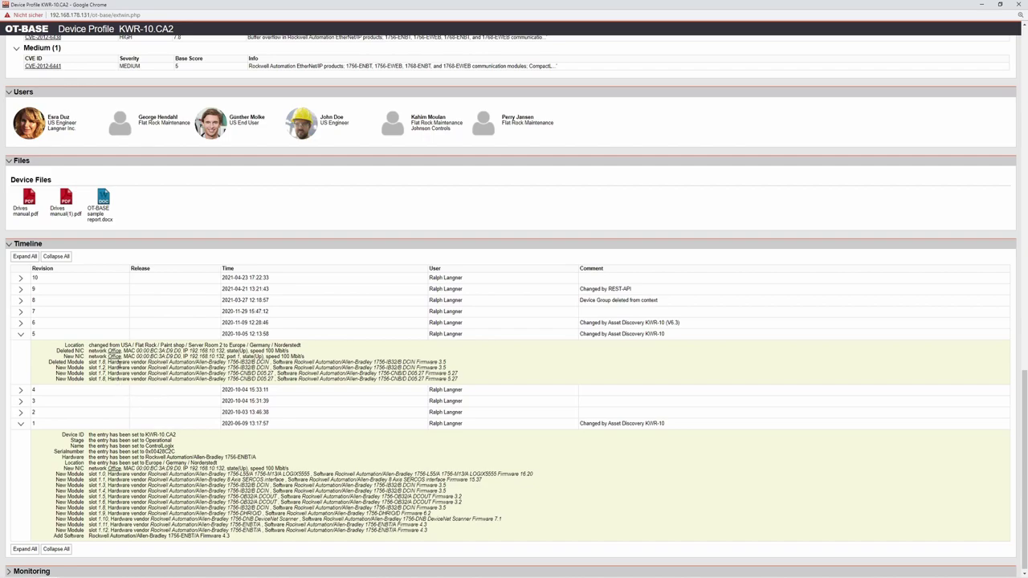
# Close the KWR-10.CA2 profile and open the device profile of KWR-10.Desktop3 in a maximized window.
pyautogui.click(1020, 4)
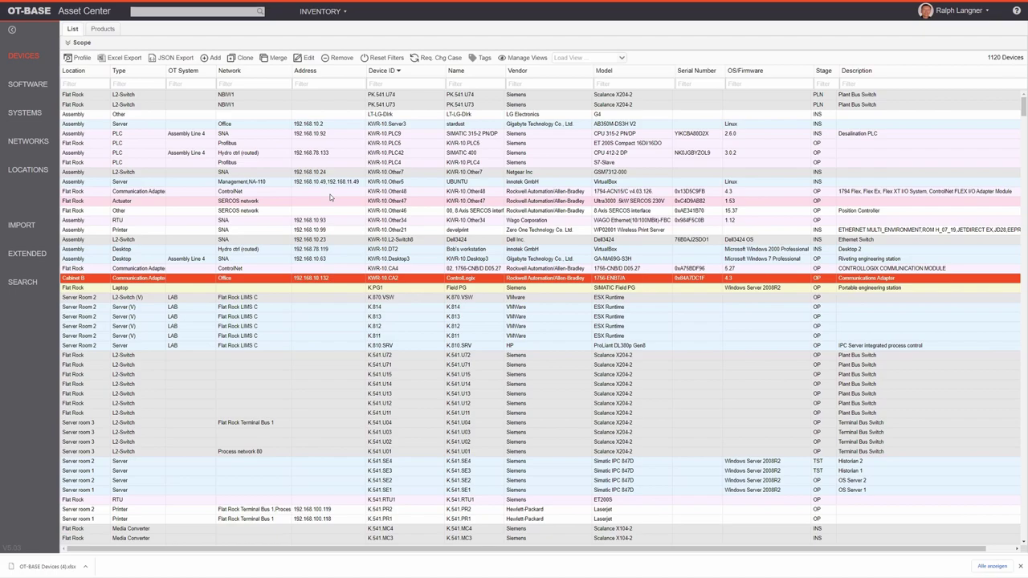
pyautogui.click(417, 261)
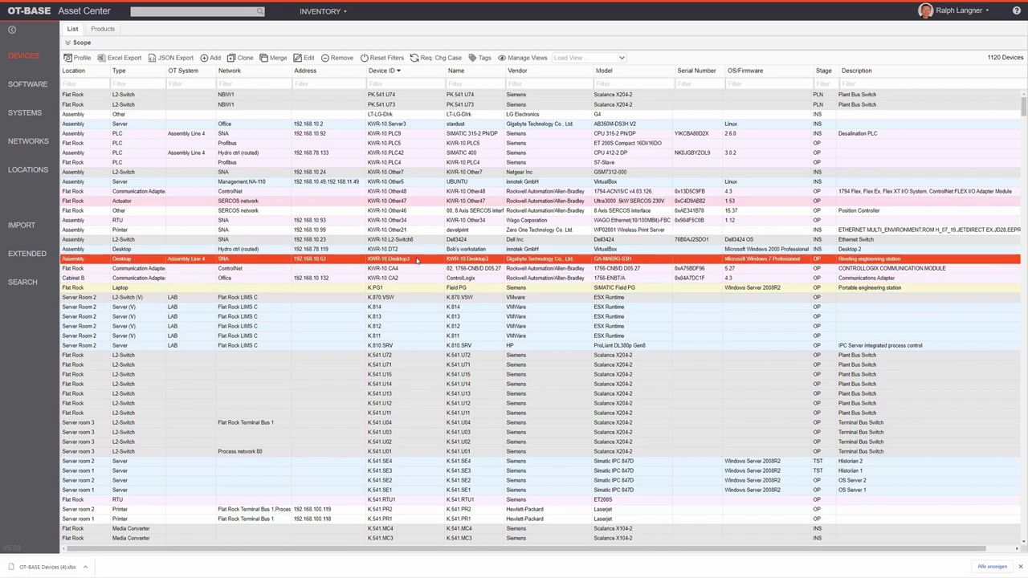
pyautogui.doubleClick(416, 260)
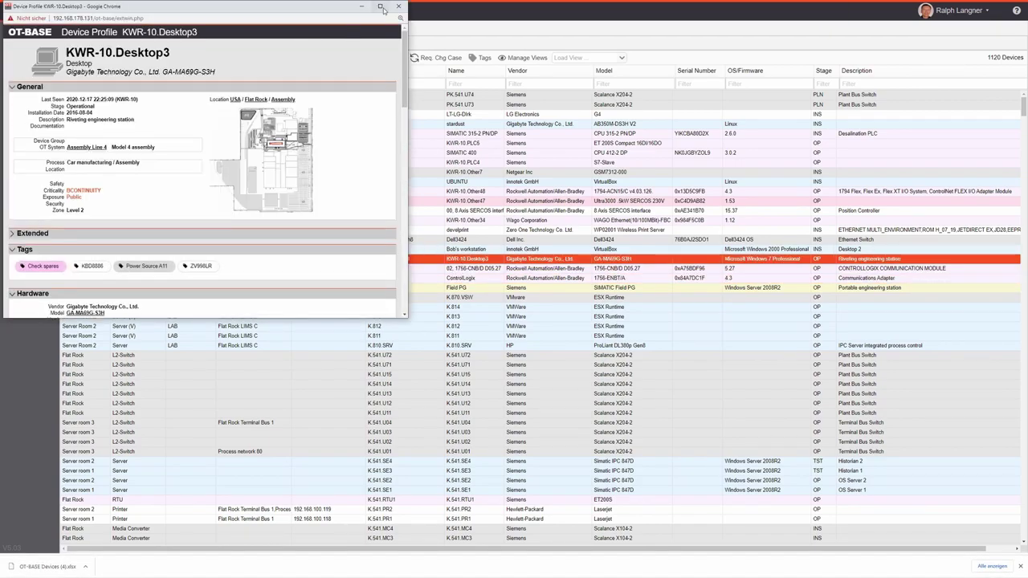
pyautogui.click(381, 6)
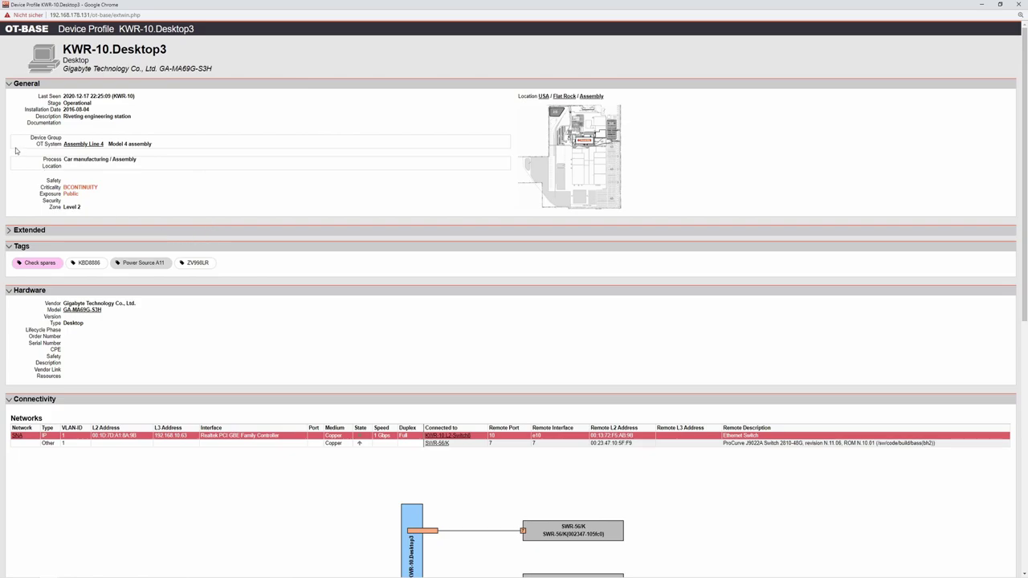
# View the system profile of Assembly Line 4 and close it, and expand the Extended section of the KWR-10.Desktop3 profile.
pyautogui.click(88, 144)
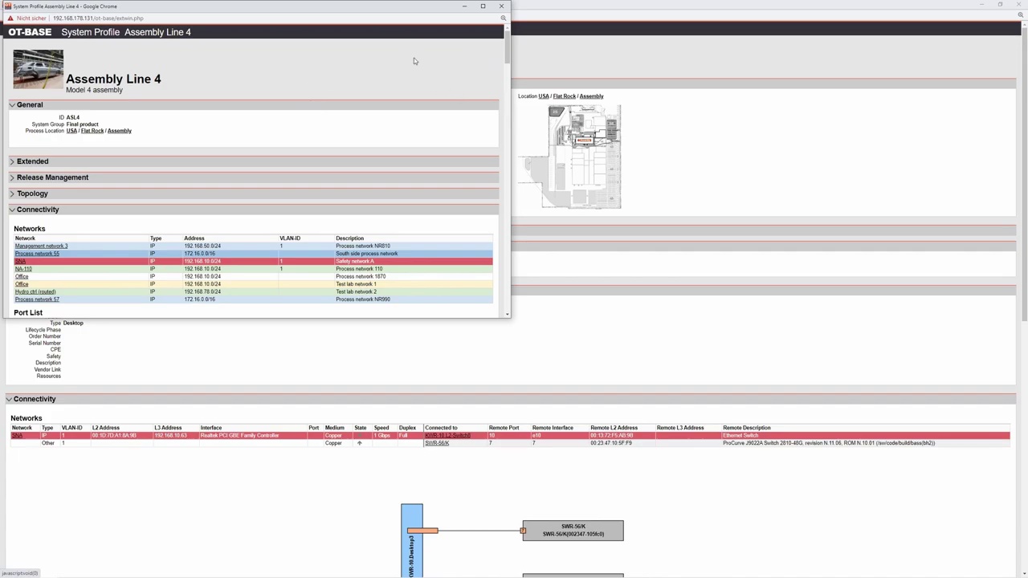
pyautogui.click(501, 6)
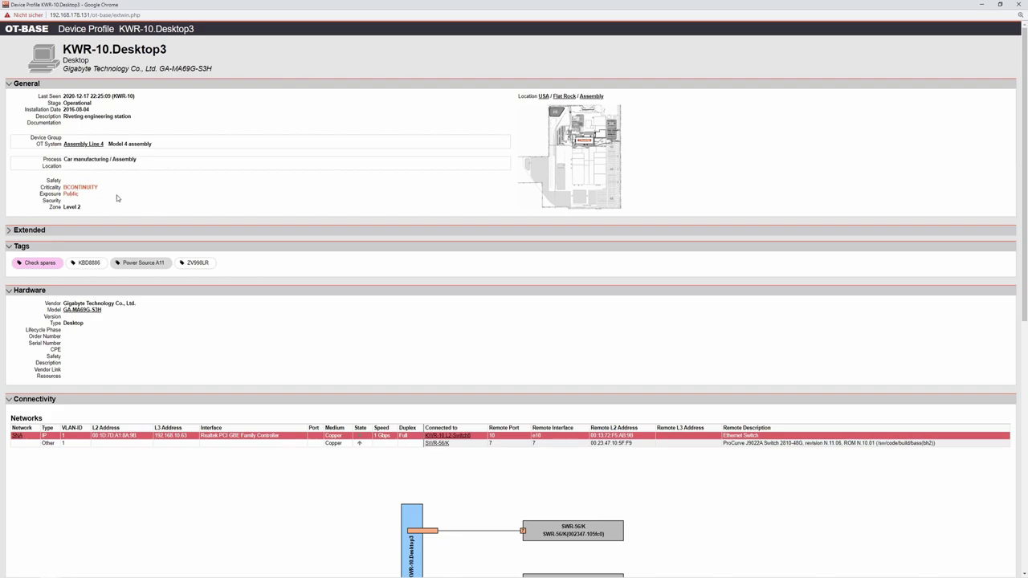
pyautogui.click(192, 231)
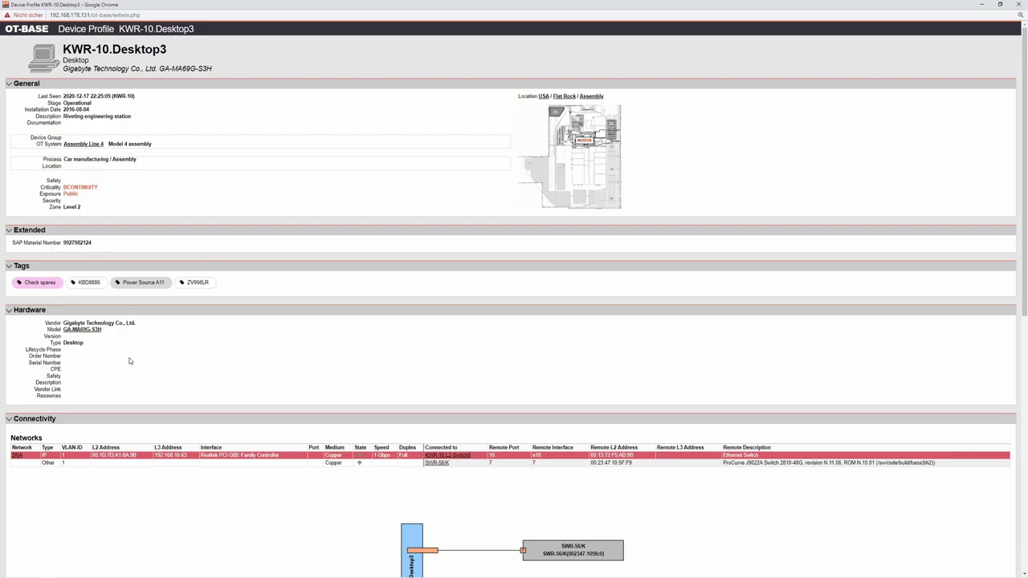
# Expand the Data Flow section of the KWR-10.Desktop3 profile and examine its protocol flows and network diagram.
pyautogui.scroll(-3, 1025, 235)
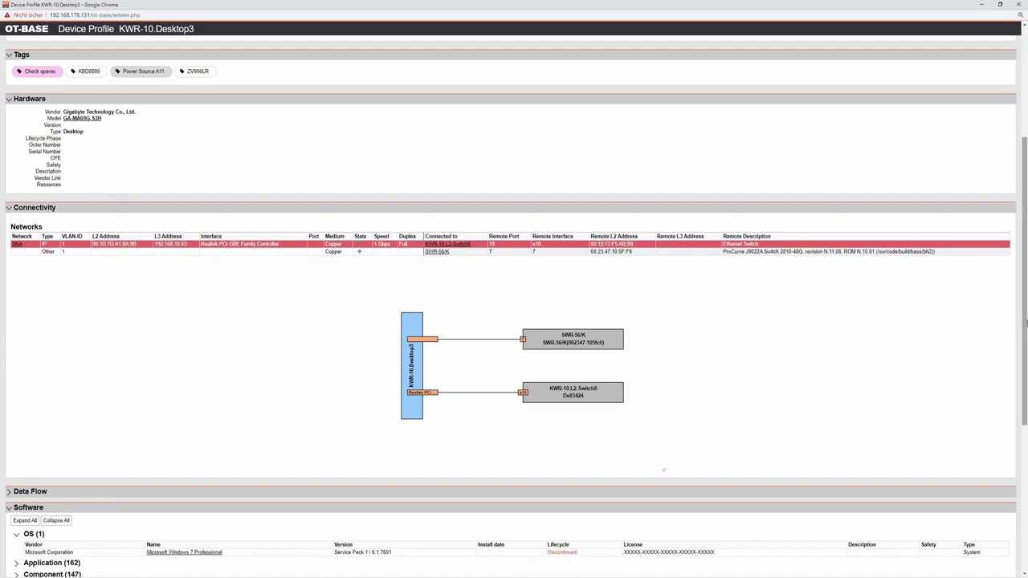
pyautogui.scroll(-3, 1024, 310)
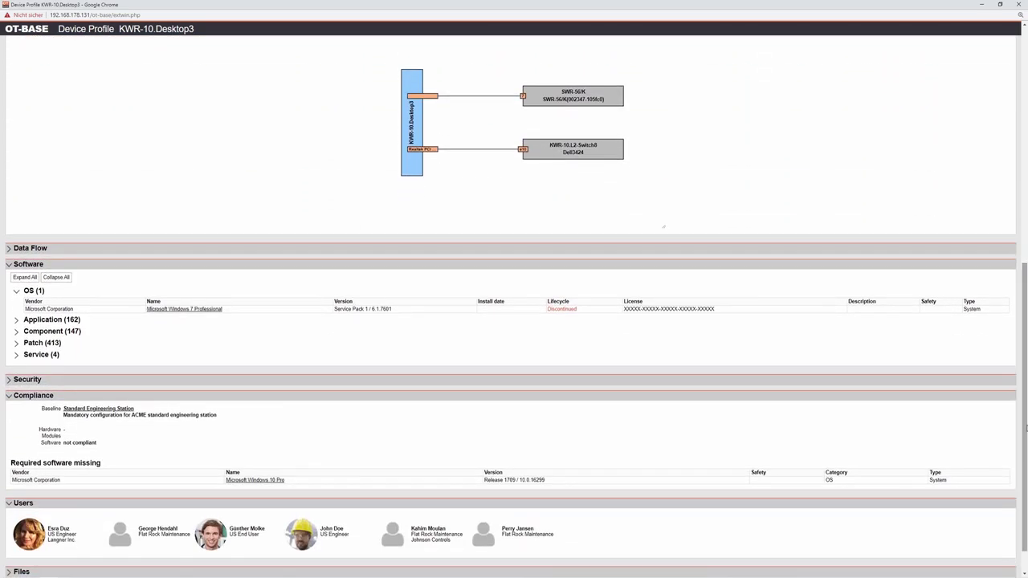
pyautogui.click(887, 248)
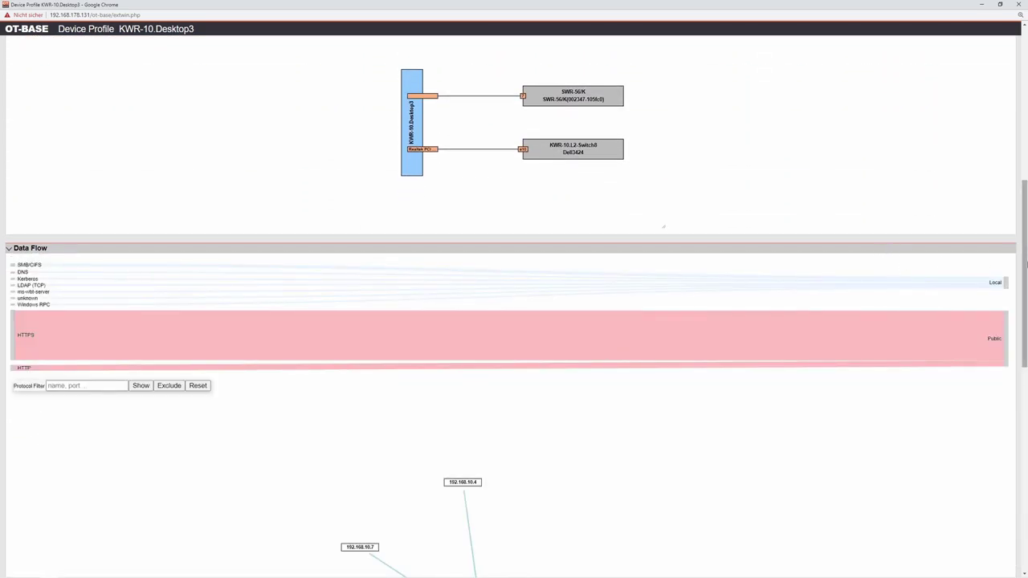
pyautogui.moveTo(1024, 233); pyautogui.dragTo(1025, 212)
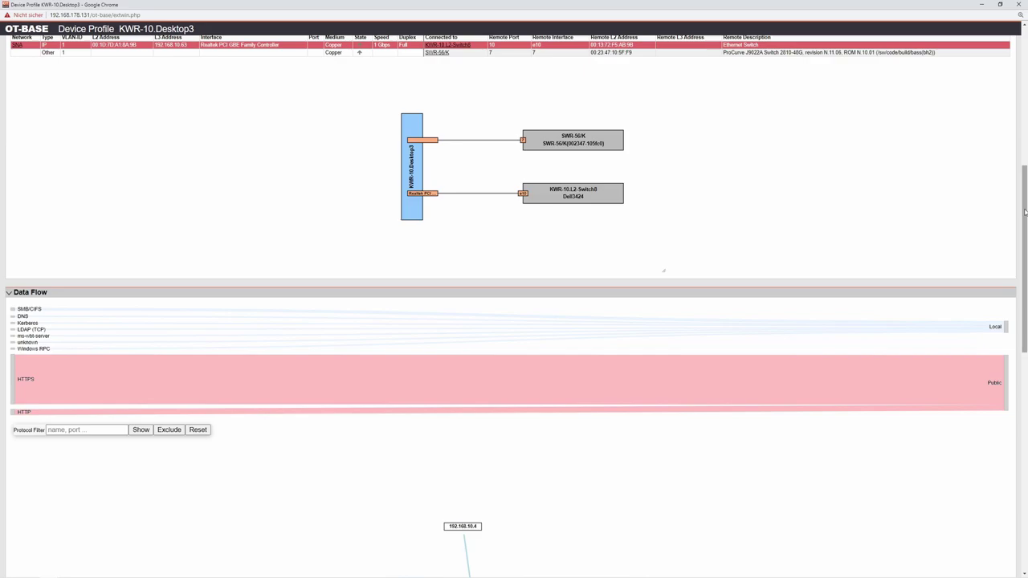
pyautogui.scroll(-4, 1024, 212)
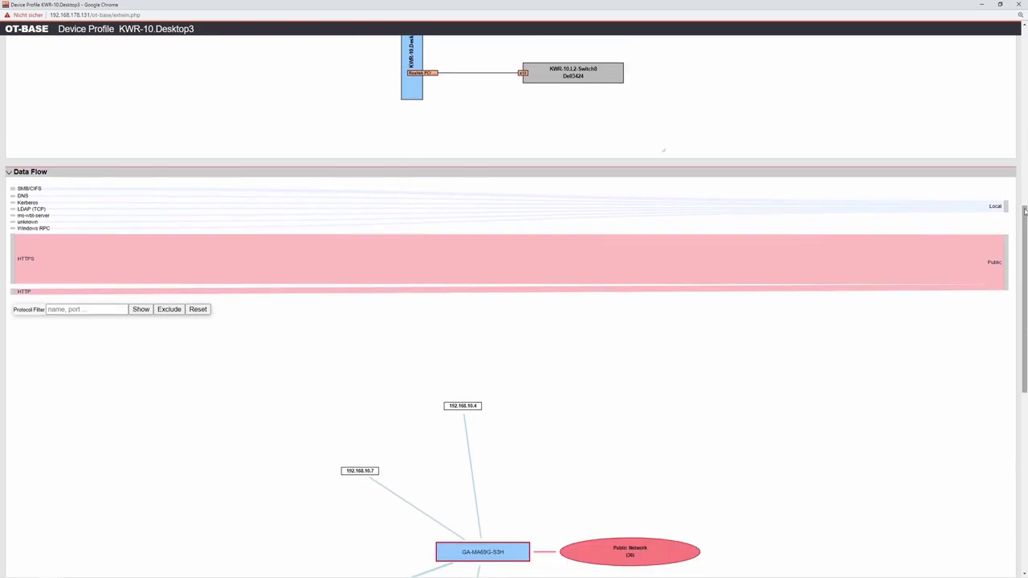
pyautogui.scroll(-1, 1026, 211)
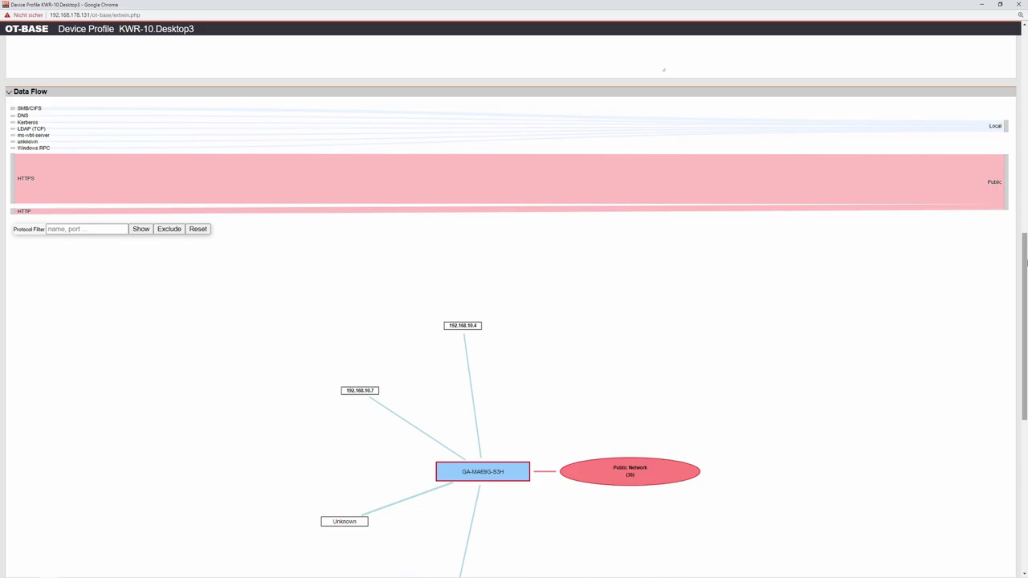
pyautogui.scroll(1, 1025, 262)
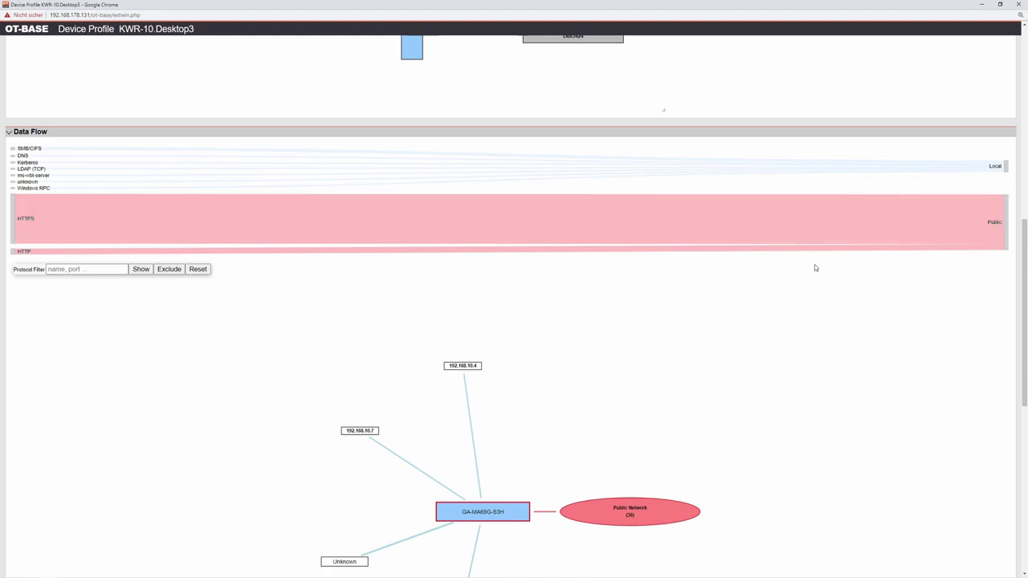
pyautogui.scroll(-3, 586, 284)
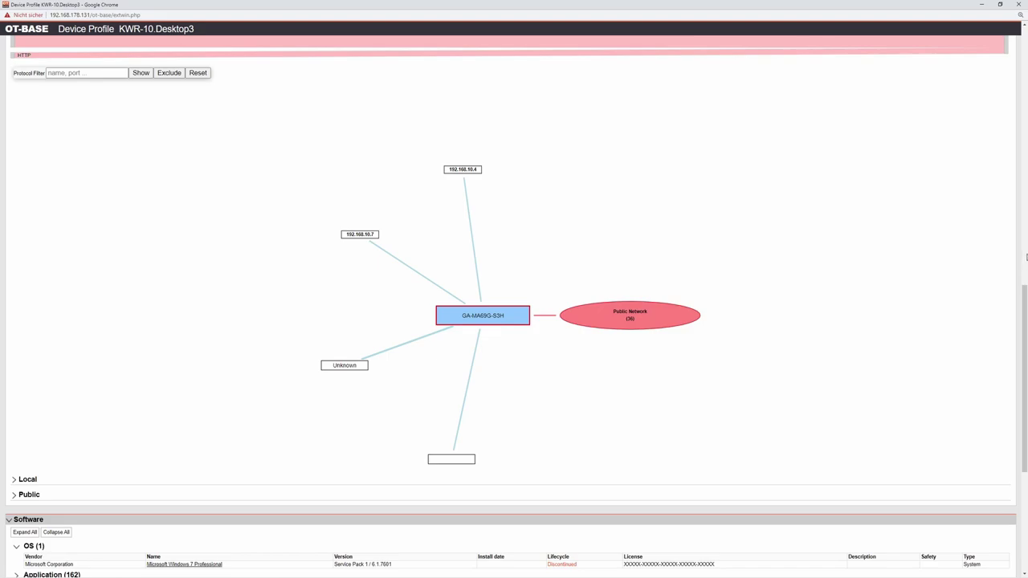
pyautogui.moveTo(1023, 297); pyautogui.dragTo(1023, 399)
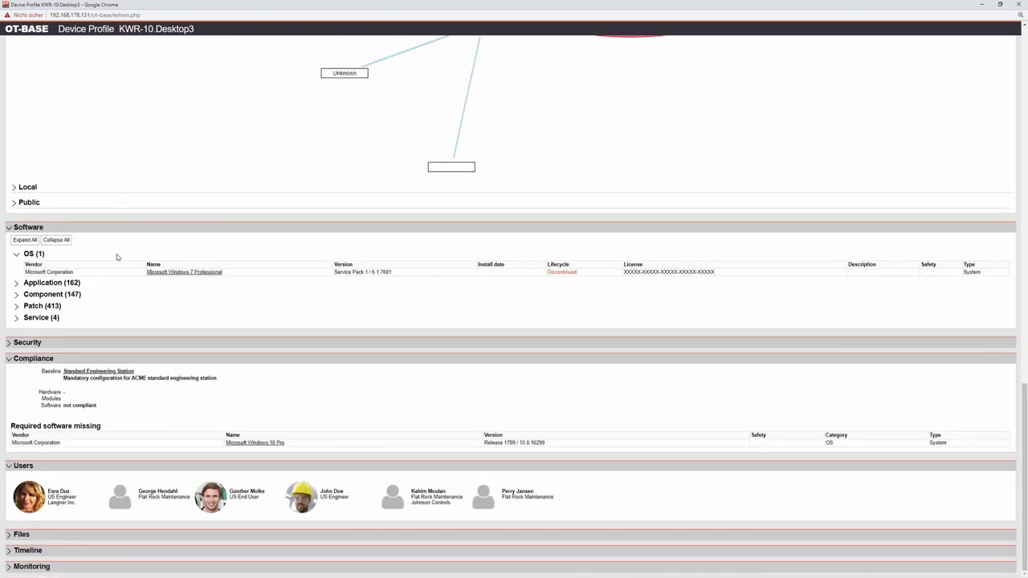
pyautogui.click(20, 189)
pyautogui.click(20, 190)
# Expand the Application group in the Software section and look through the installed applications.
pyautogui.click(16, 285)
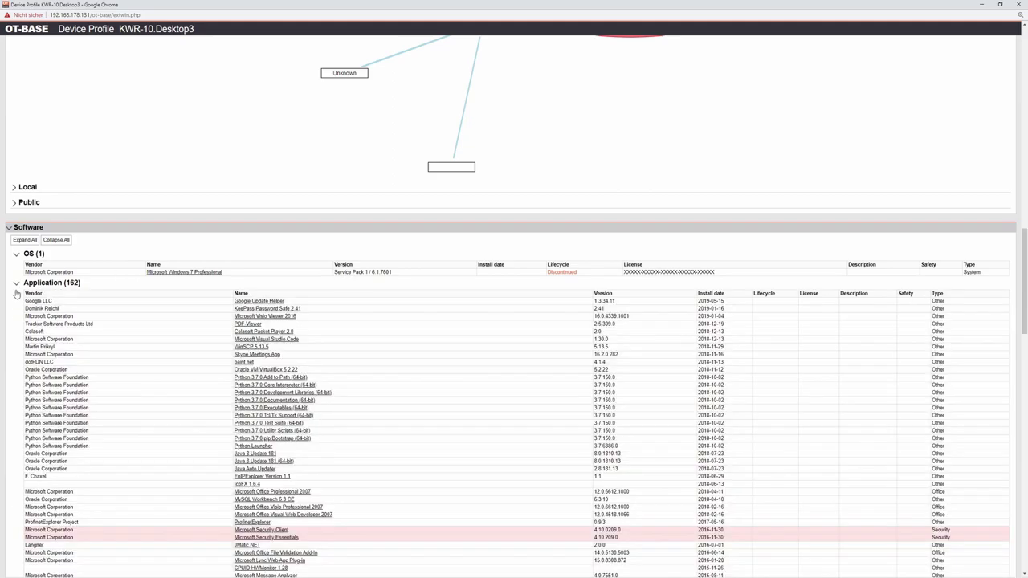
pyautogui.moveTo(1024, 241); pyautogui.dragTo(1024, 349)
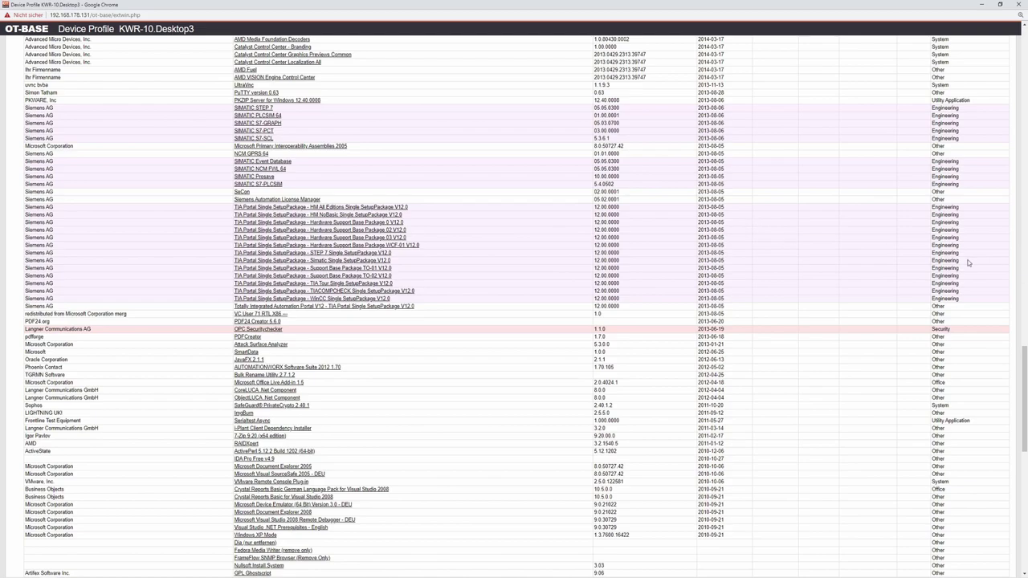
pyautogui.moveTo(1025, 380); pyautogui.dragTo(986, 454)
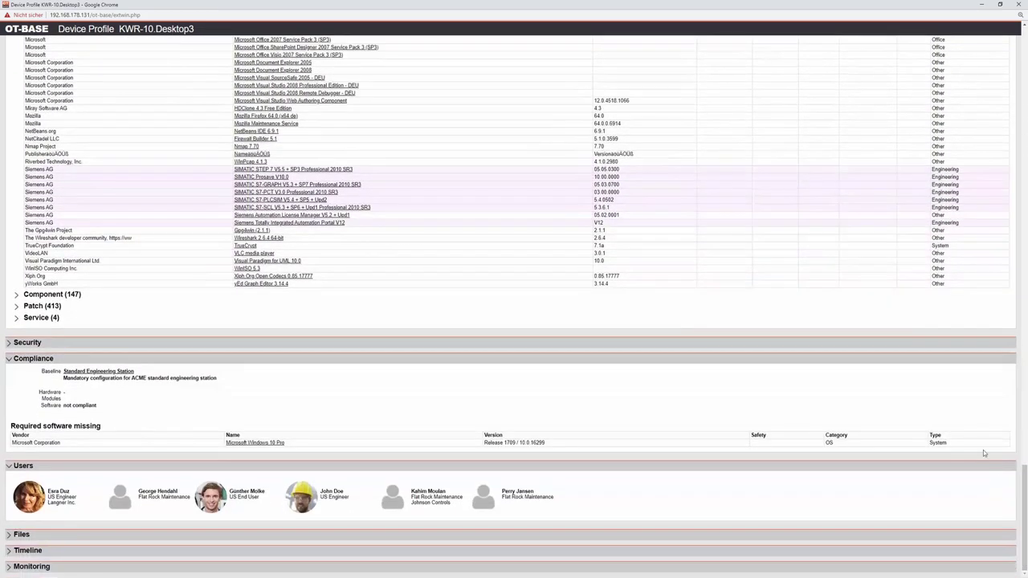
# View the Component and Patch software lists, collapsing each again, and expand the Service list.
pyautogui.click(16, 296)
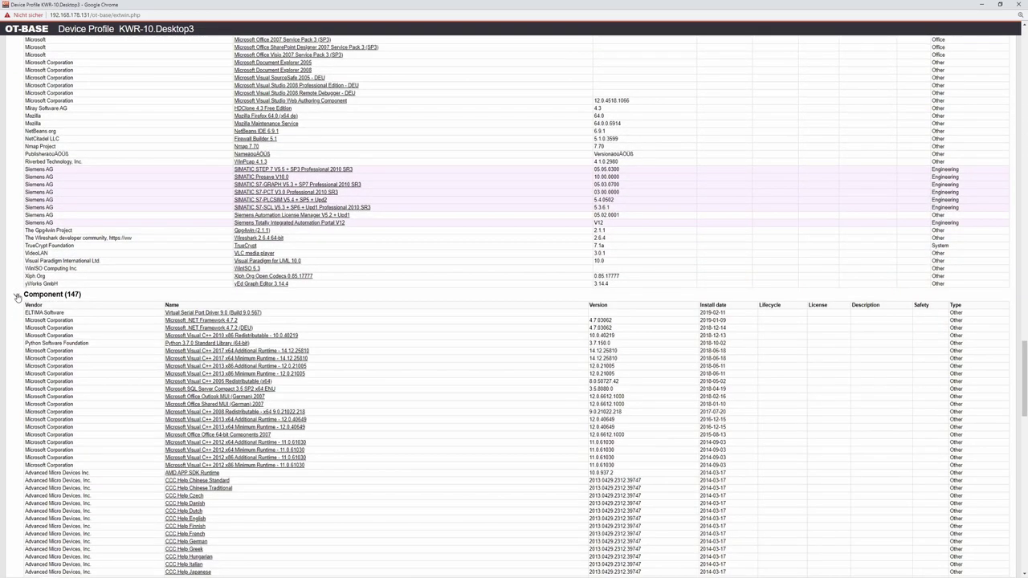
pyautogui.click(16, 295)
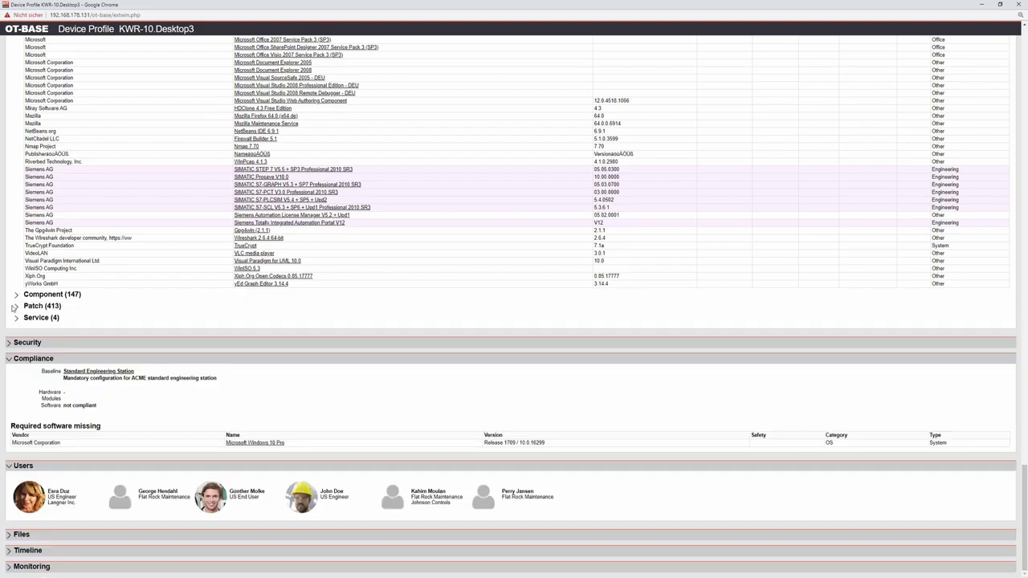
pyautogui.click(16, 306)
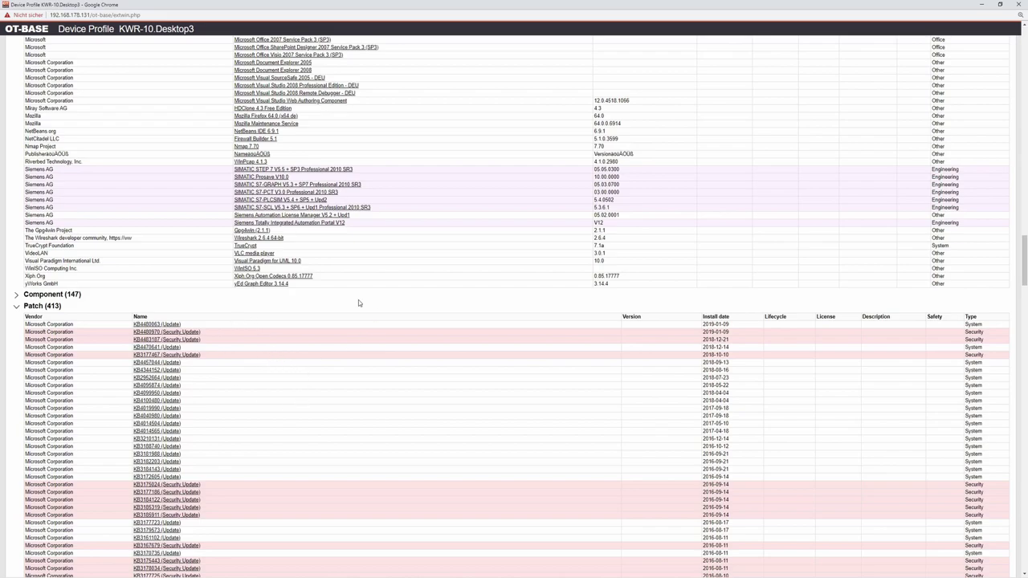
pyautogui.click(13, 307)
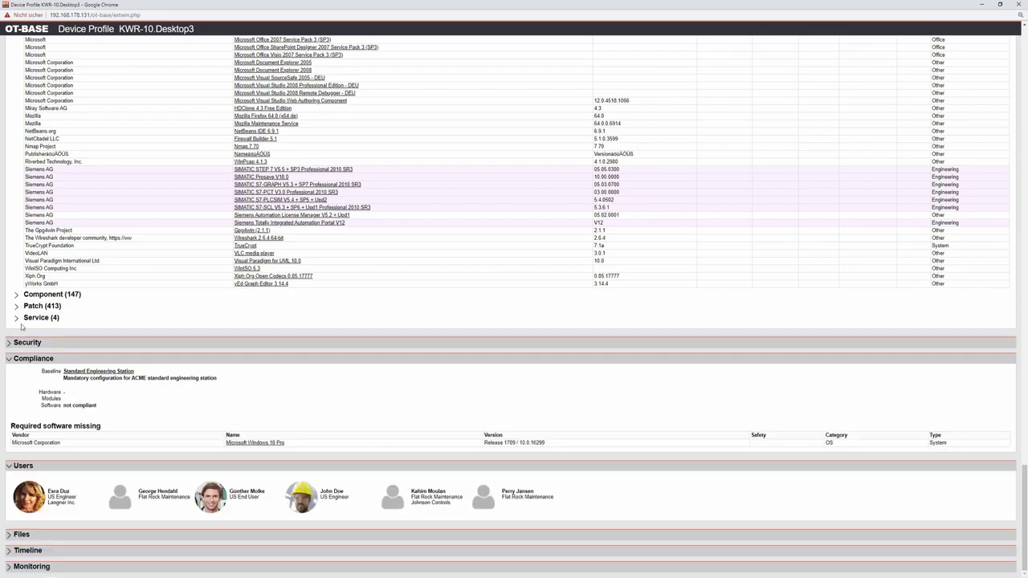
pyautogui.click(17, 318)
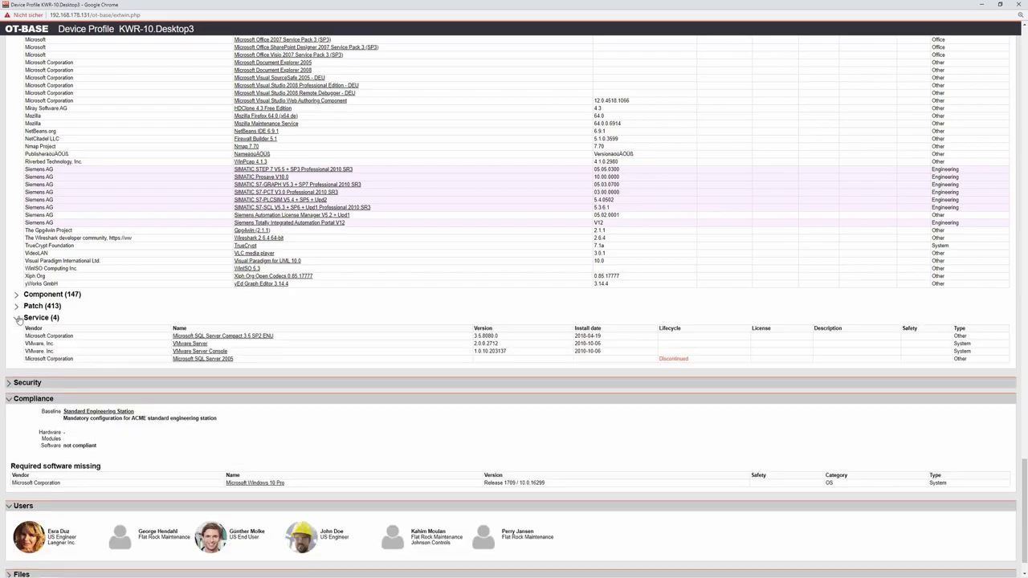
# Expand the Security section of the KWR-10.Desktop3 profile and examine the security patches chart and the critical known vulnerabilities.
pyautogui.click(726, 384)
pyautogui.moveTo(1023, 427); pyautogui.dragTo(1023, 470)
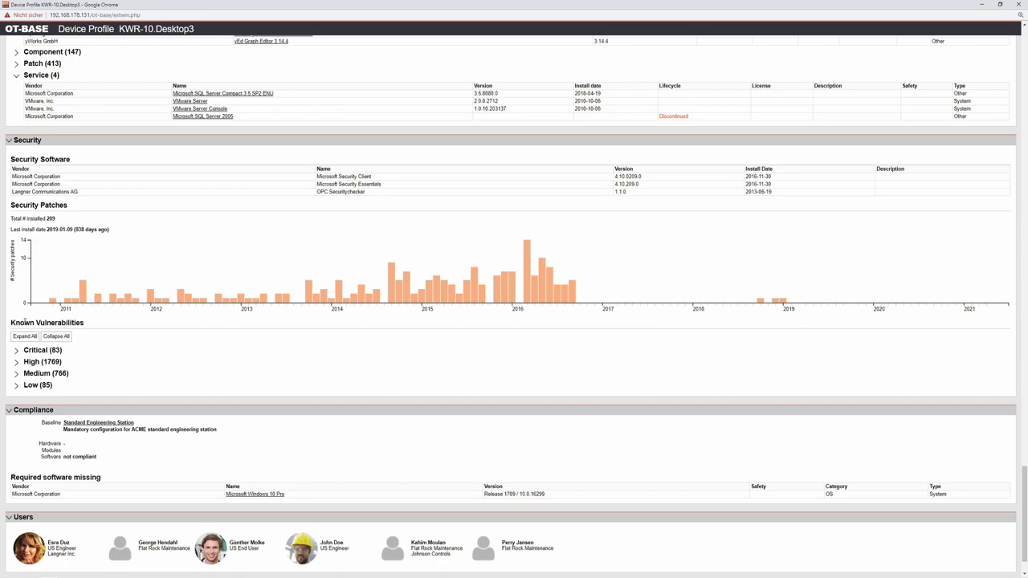
pyautogui.click(16, 351)
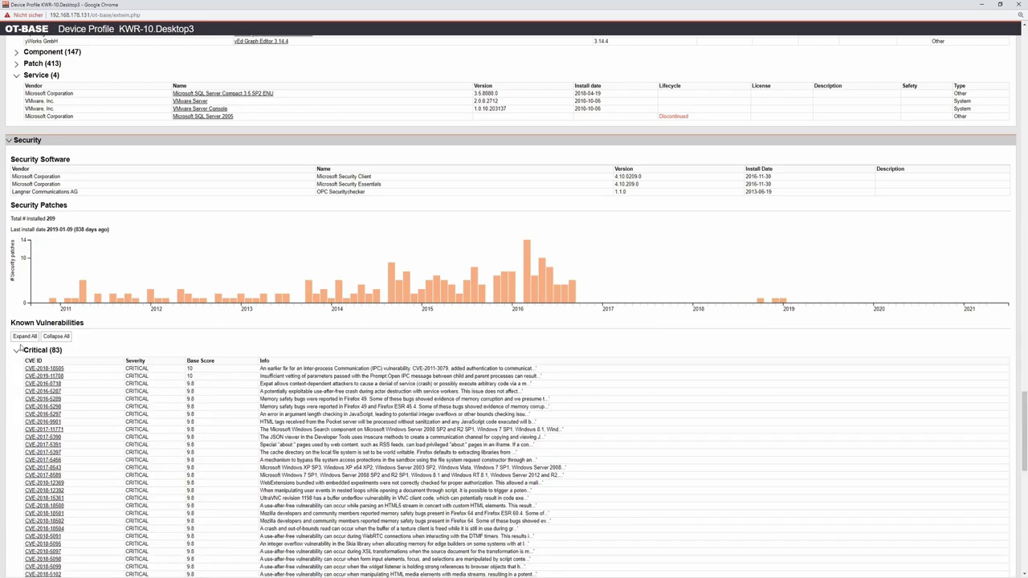
pyautogui.scroll(-2, 457, 329)
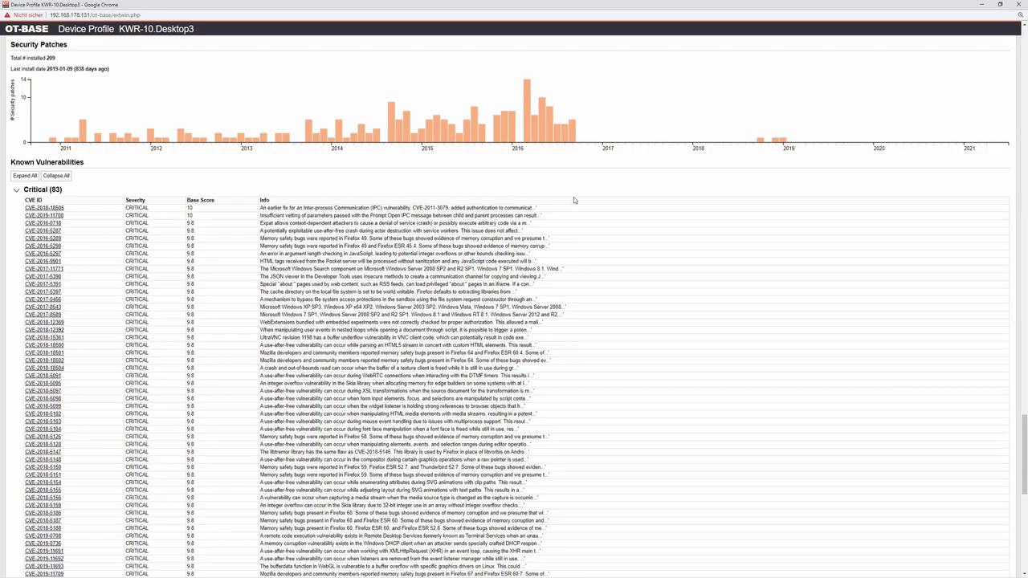
pyautogui.scroll(4, 573, 196)
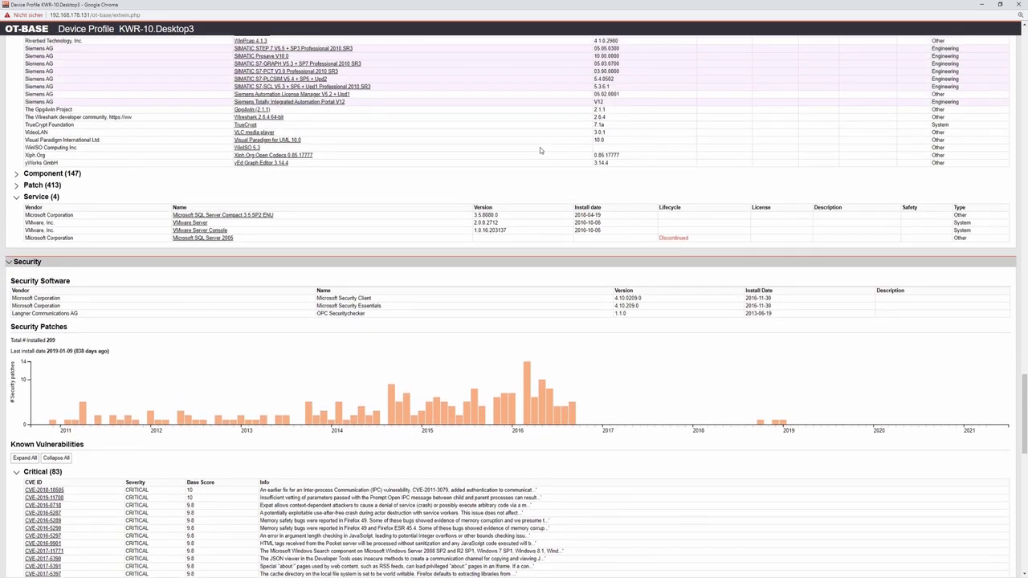
pyautogui.scroll(-1, 539, 147)
pyautogui.scroll(-3, 537, 149)
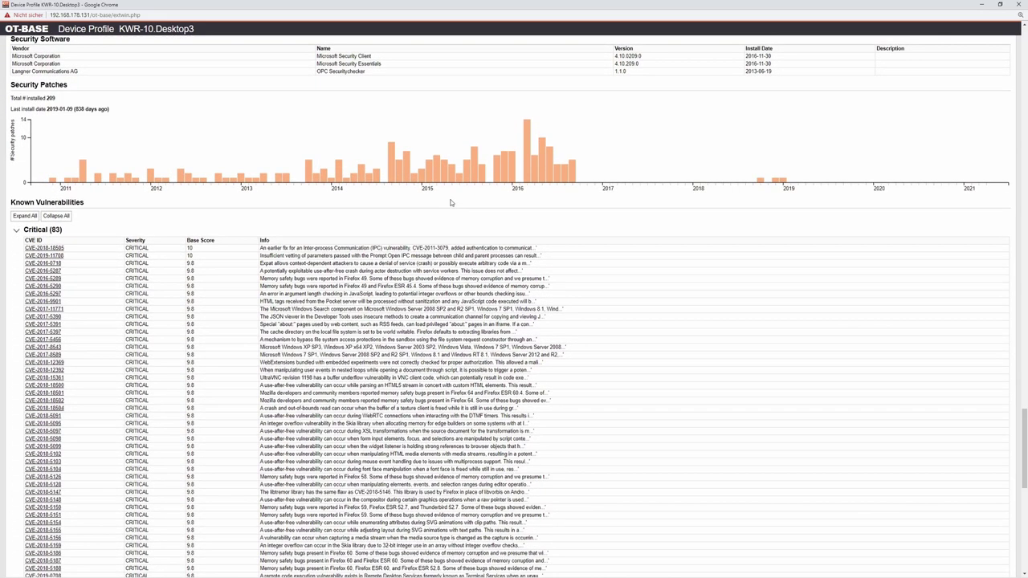
# Collapse the Critical vulnerabilities group and compare the installed operating system with the missing required software listed under Compliance.
pyautogui.scroll(-2, 452, 203)
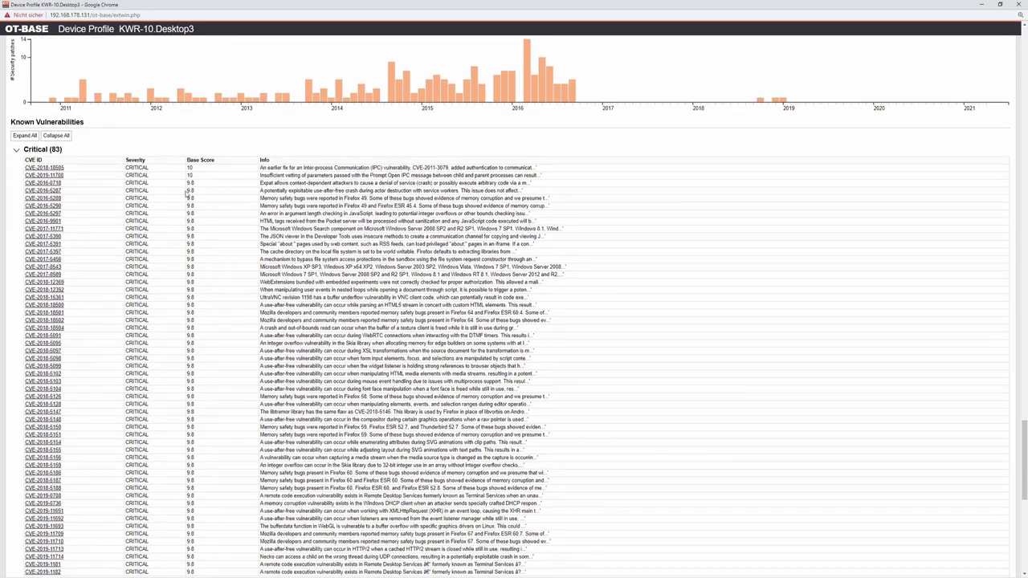
pyautogui.click(14, 151)
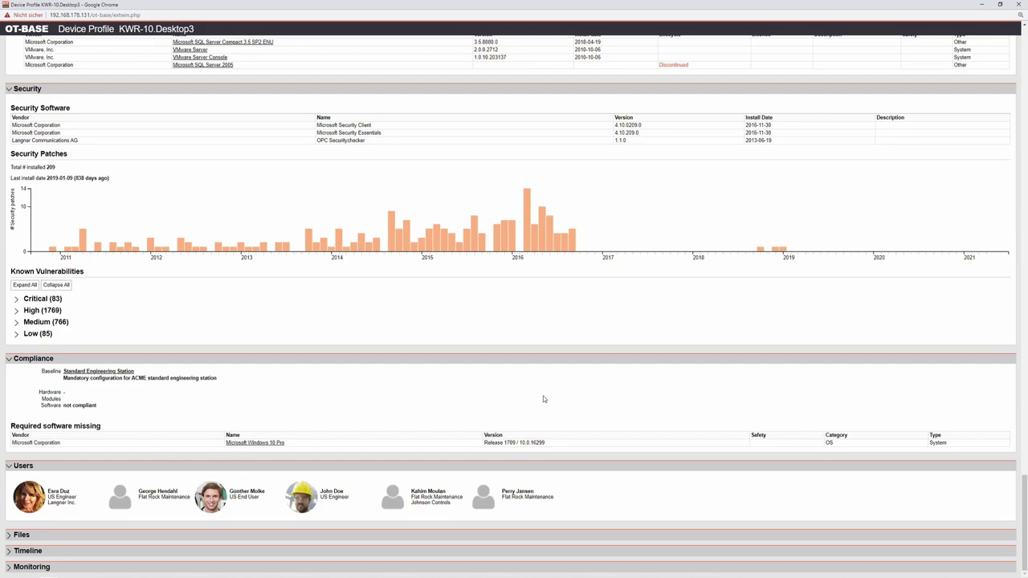
pyautogui.scroll(20, 674, 367)
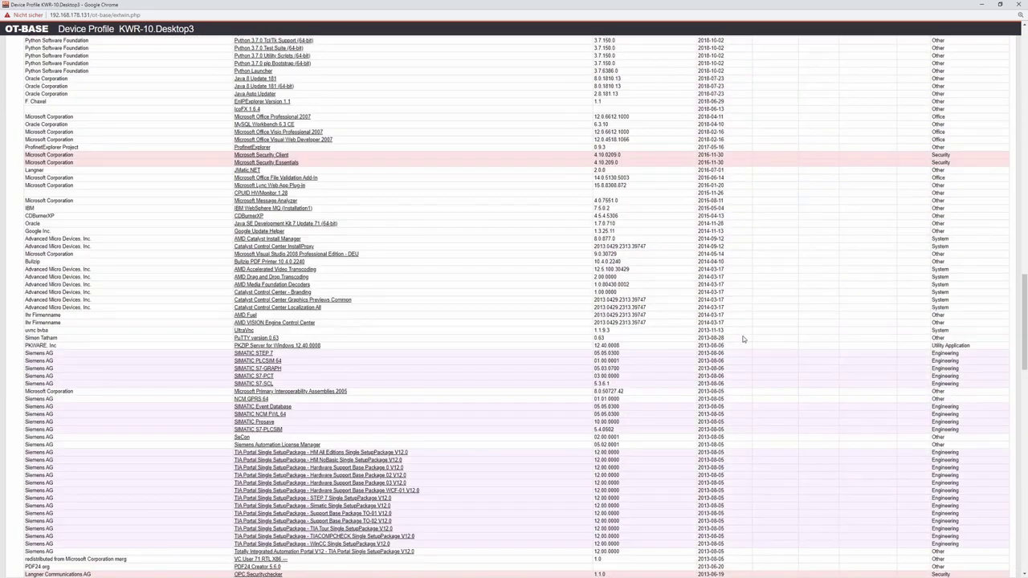
pyautogui.scroll(1, 751, 337)
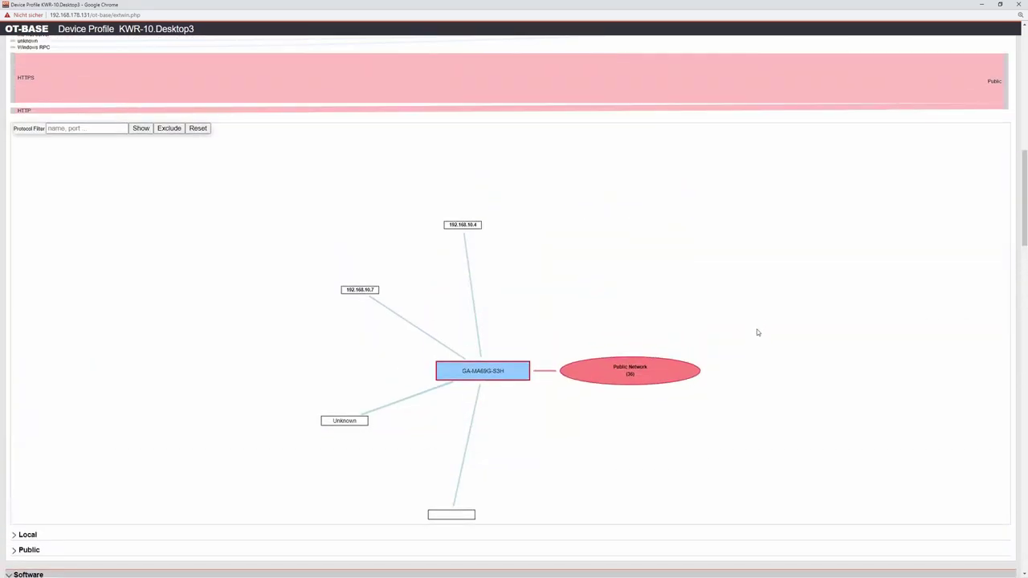
pyautogui.moveTo(1024, 245); pyautogui.dragTo(1024, 281)
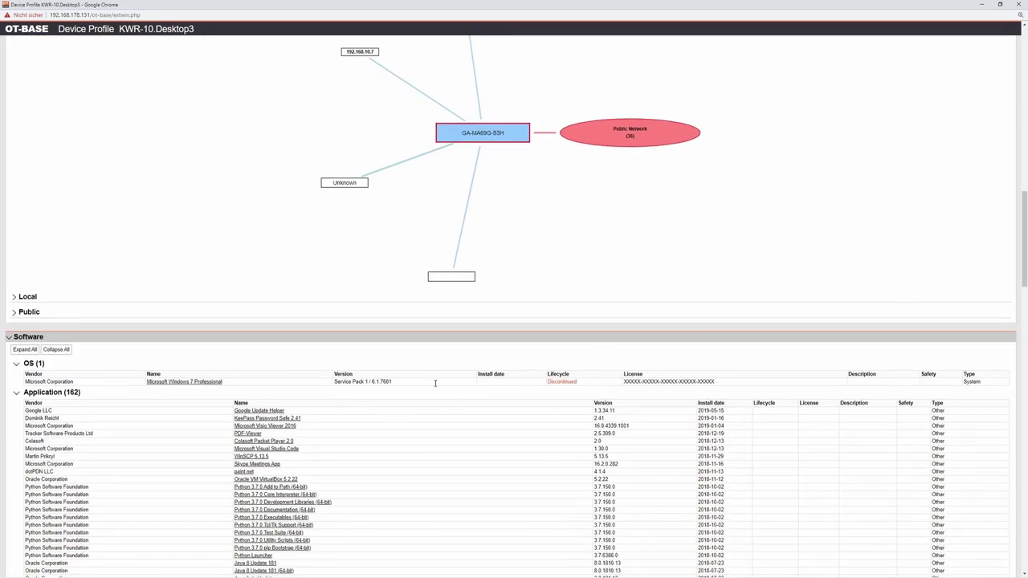
pyautogui.moveTo(1024, 235); pyautogui.dragTo(1024, 517)
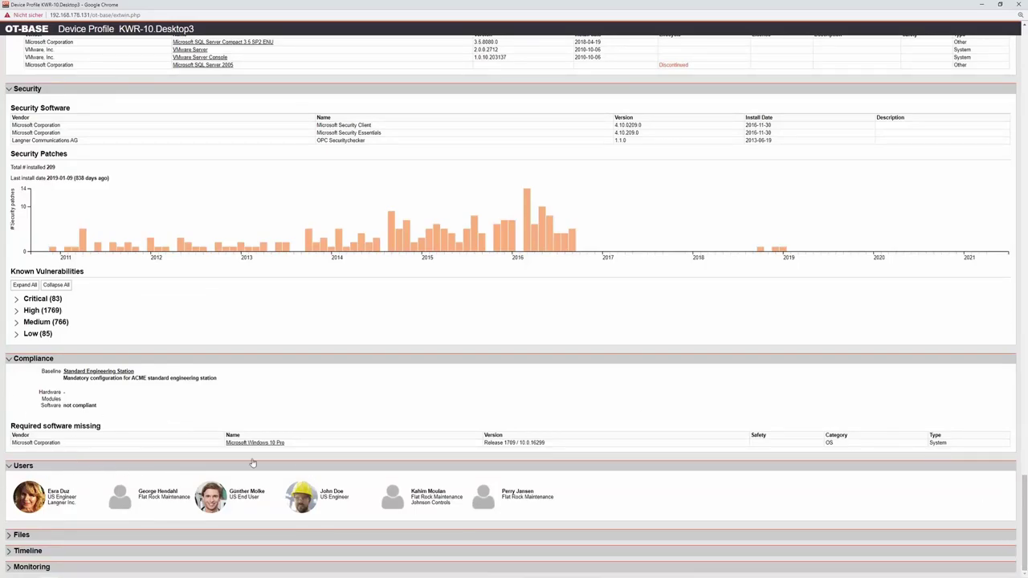
pyautogui.moveTo(137, 497)
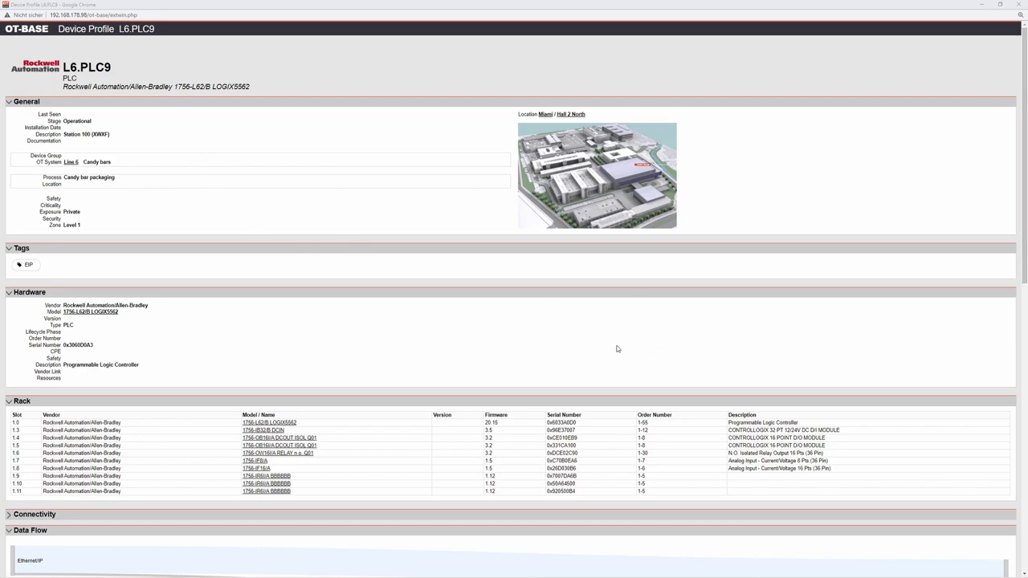
# Examine the Data Flow network diagram of the L6.PLC9 profile, including the details of the connected L6.VM10 device.
pyautogui.moveTo(1025, 196); pyautogui.dragTo(1012, 418)
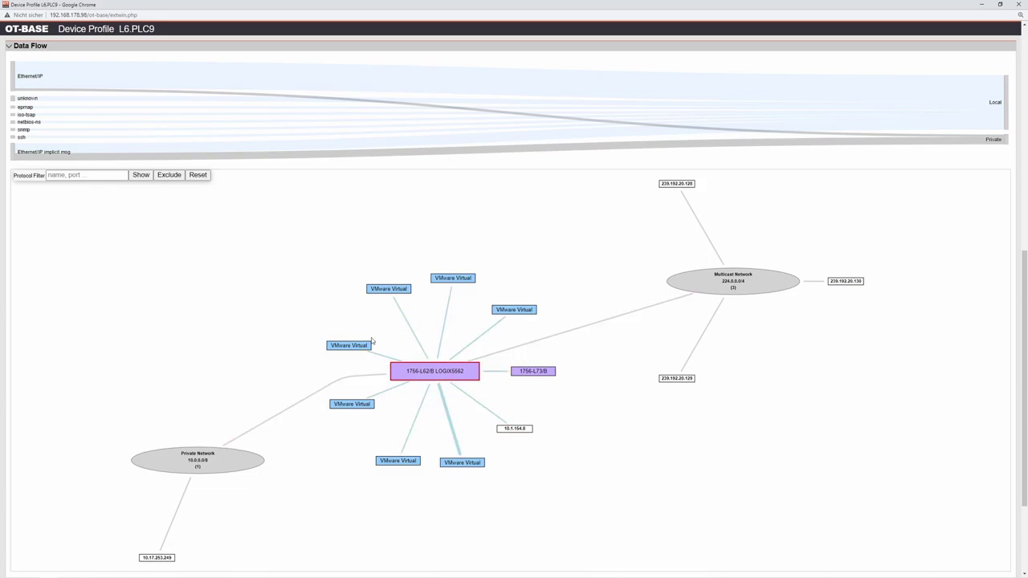
pyautogui.scroll(5, 407, 409)
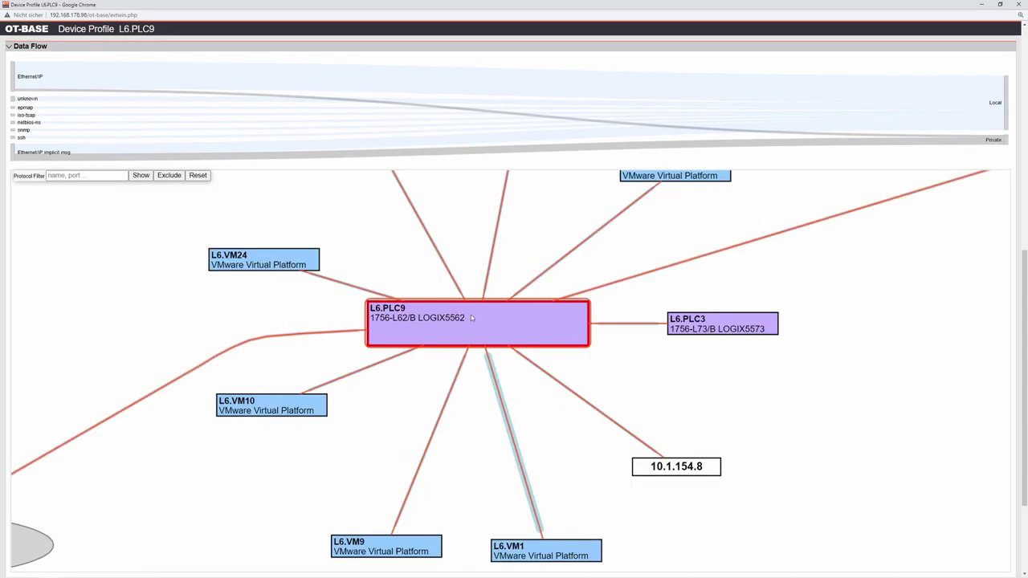
pyautogui.moveTo(338, 431); pyautogui.dragTo(420, 361)
pyautogui.scroll(3, 417, 361)
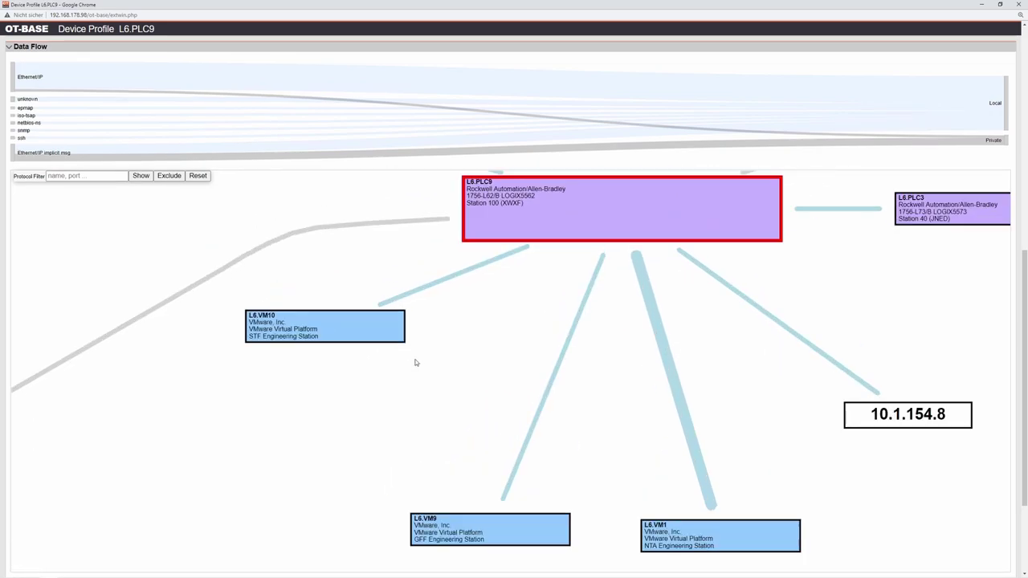
pyautogui.scroll(2, 375, 384)
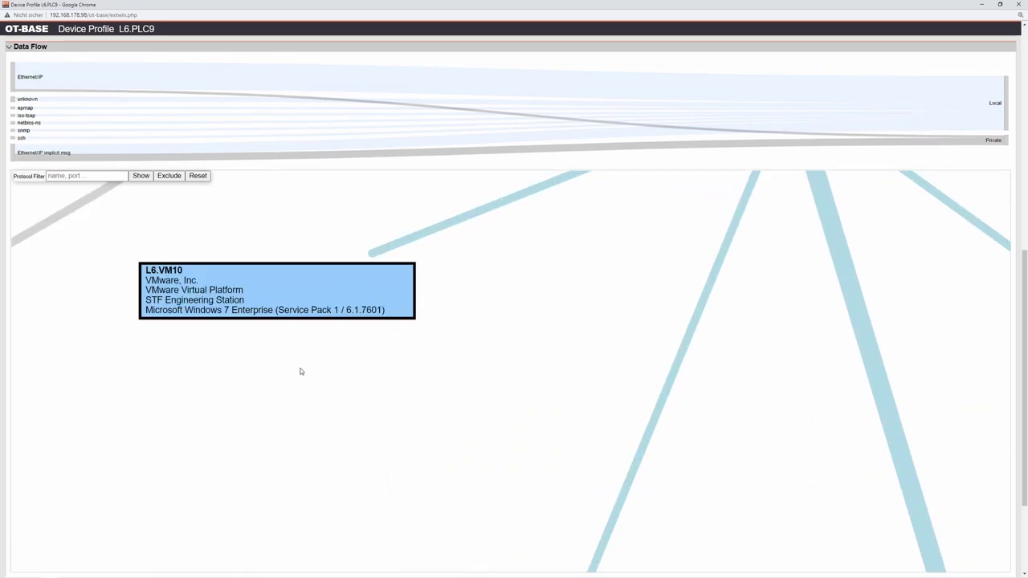
pyautogui.scroll(-2, 427, 362)
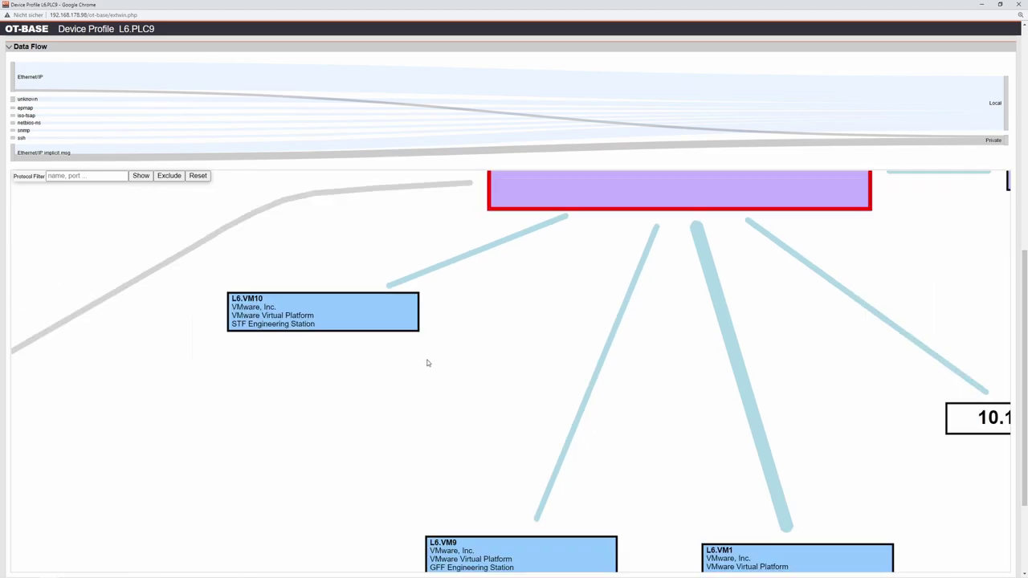
pyautogui.scroll(-1, 496, 368)
pyautogui.moveTo(493, 360); pyautogui.dragTo(438, 367)
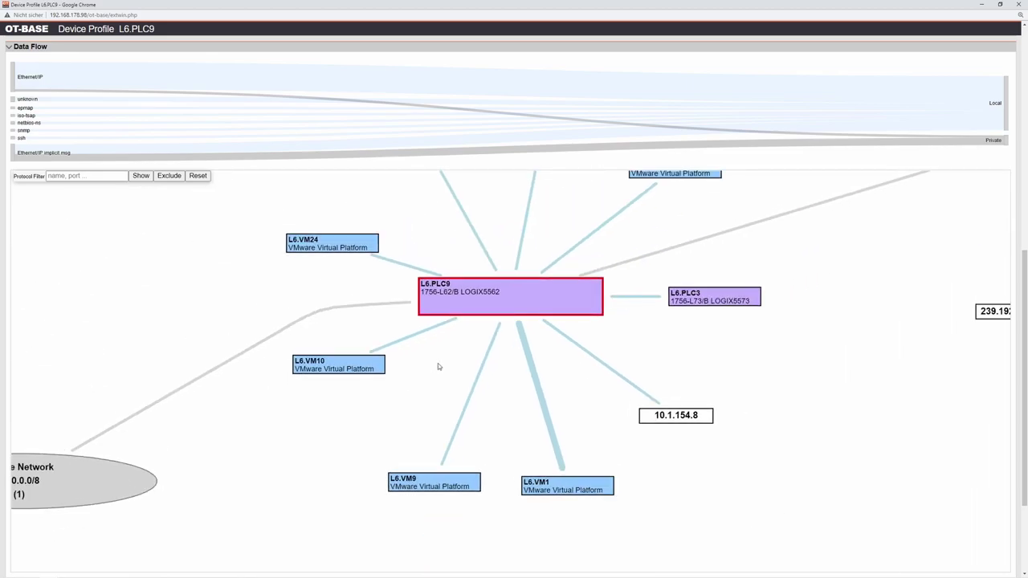
# Inspect the protocols on L6.PLC9's connections to L6.VM10 and the Private Network, and view the whole network diagram.
pyautogui.moveTo(414, 338)
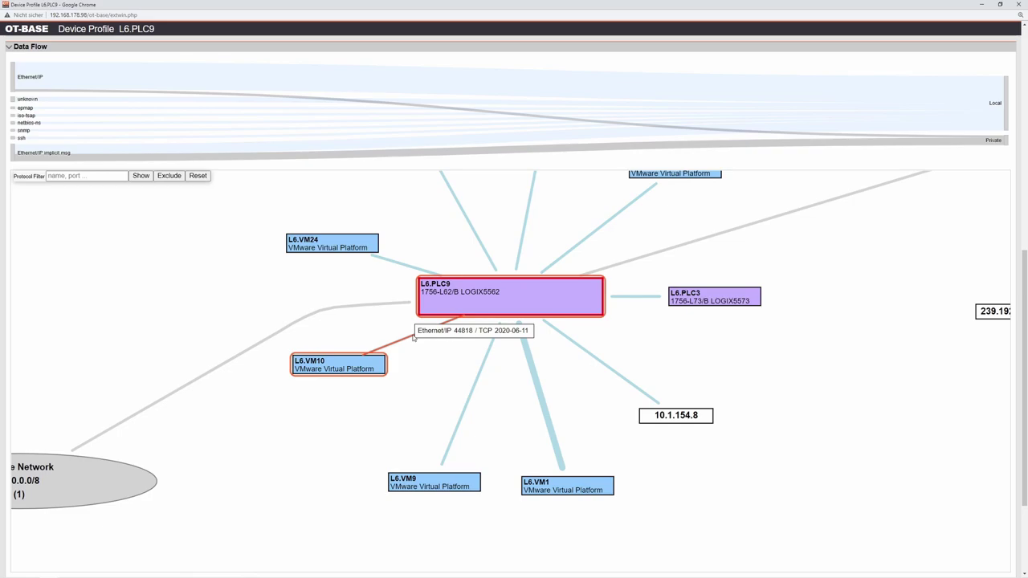
pyautogui.moveTo(206, 375)
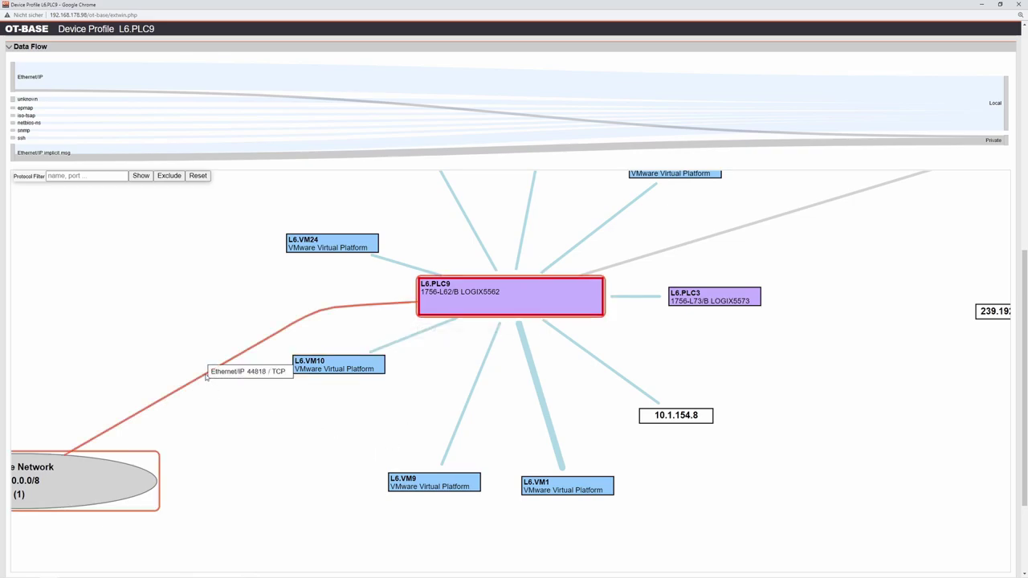
pyautogui.scroll(-5, 206, 477)
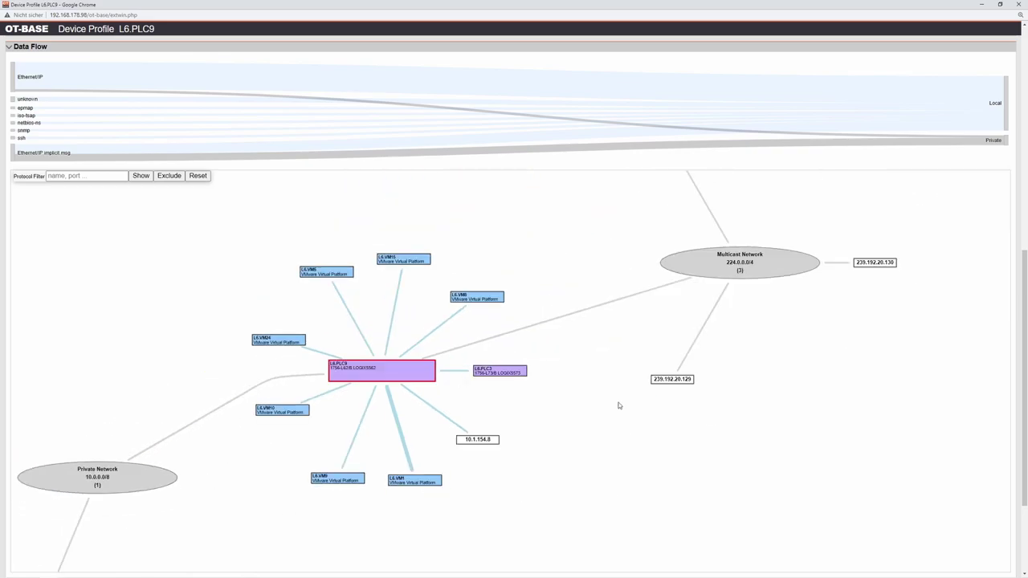
pyautogui.moveTo(608, 426); pyautogui.dragTo(622, 403)
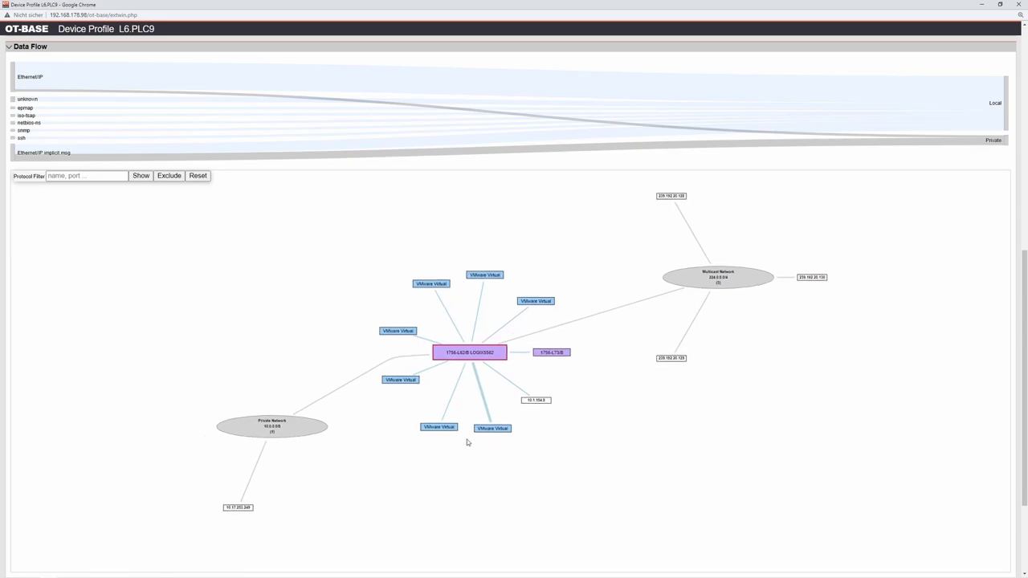
pyautogui.scroll(3, 552, 480)
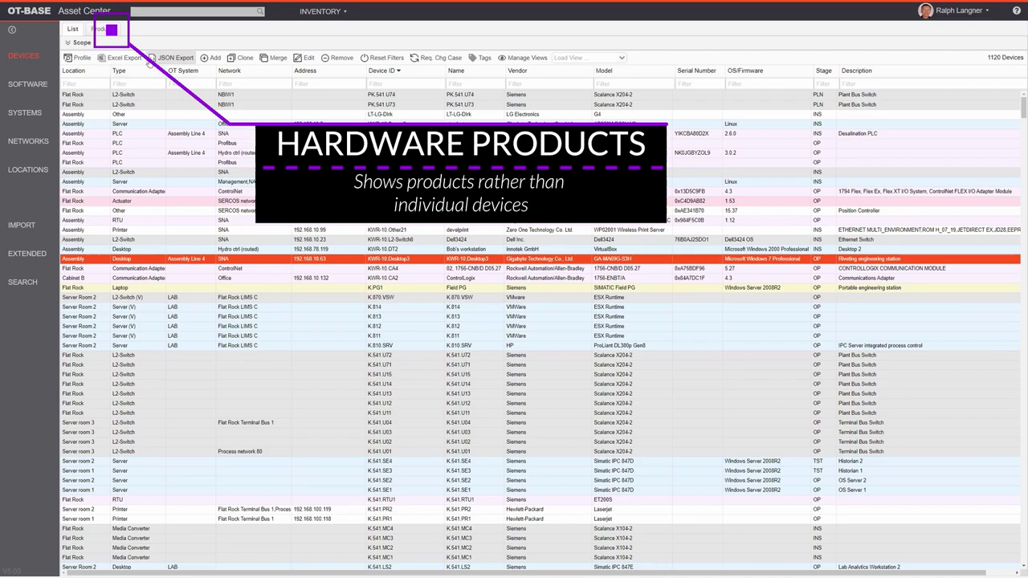
# Show the device inventory by hardware product and open the PowerFlex 525 hardware profile in a maximized window.
pyautogui.click(115, 35)
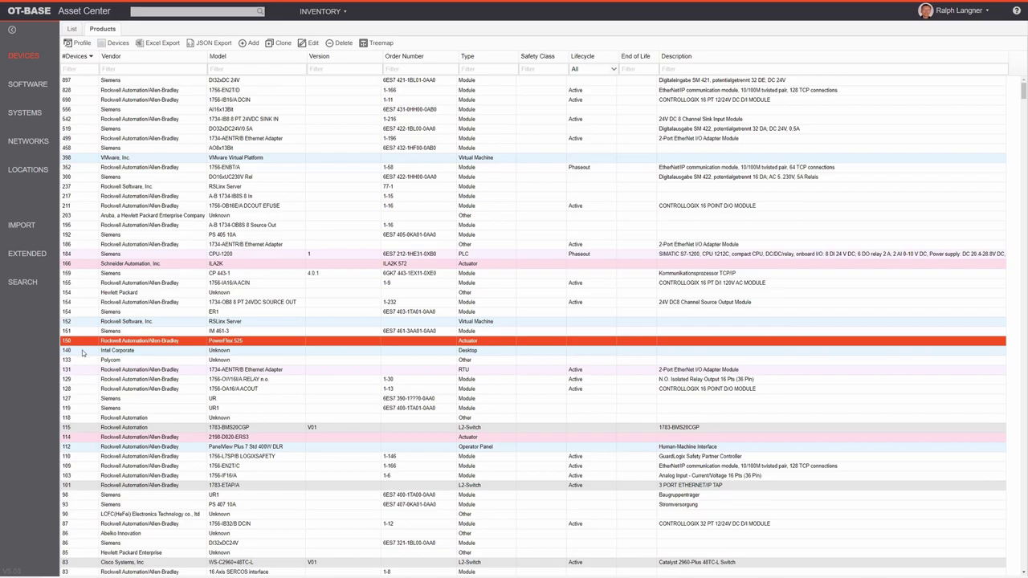
pyautogui.doubleClick(158, 343)
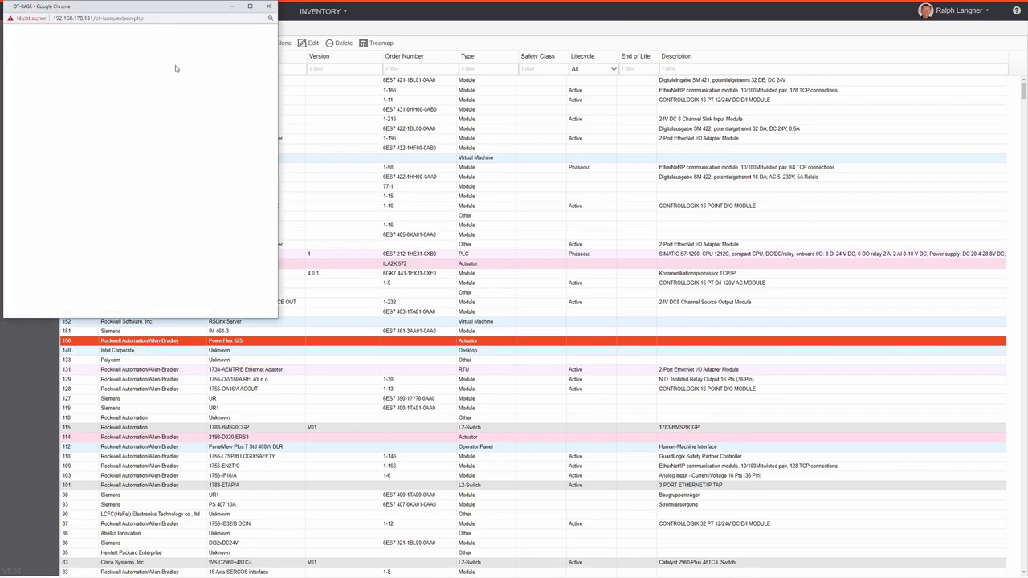
pyautogui.click(250, 6)
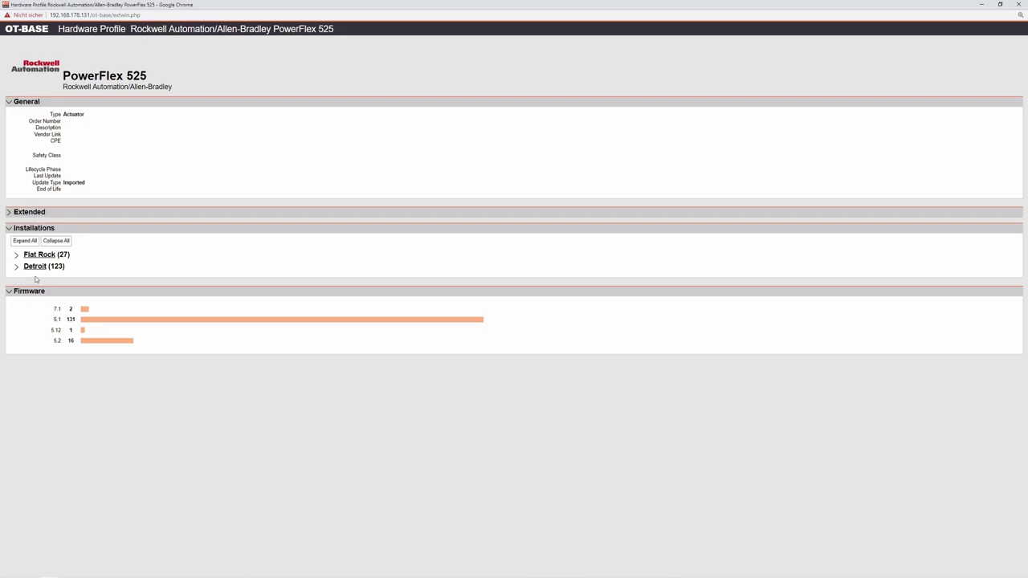
# Expand all PowerFlex 525 installations, sort the Flat Rock devices by OS / Firmware, and look through the Detroit devices.
pyautogui.click(23, 242)
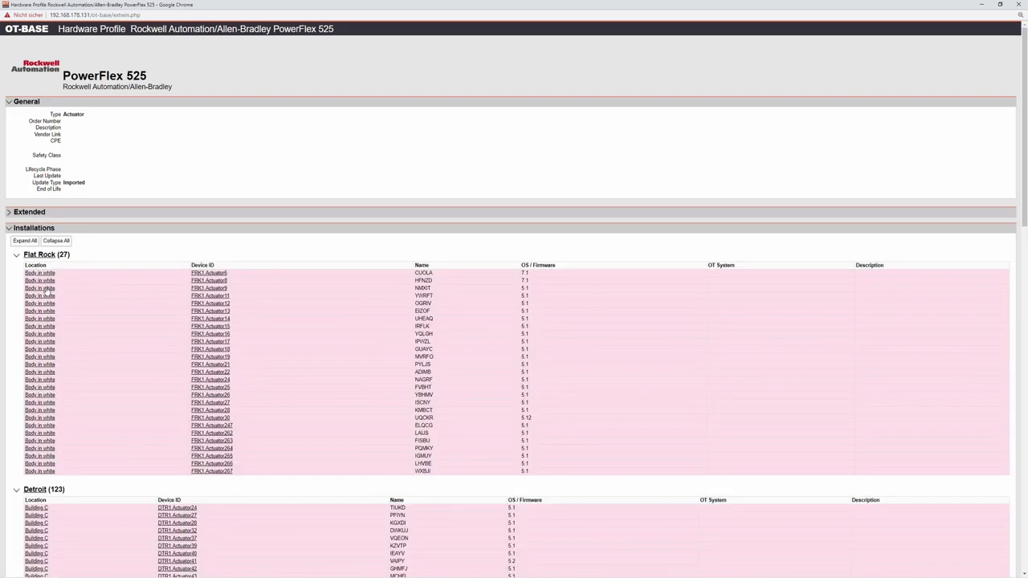
pyautogui.scroll(-1, 32, 374)
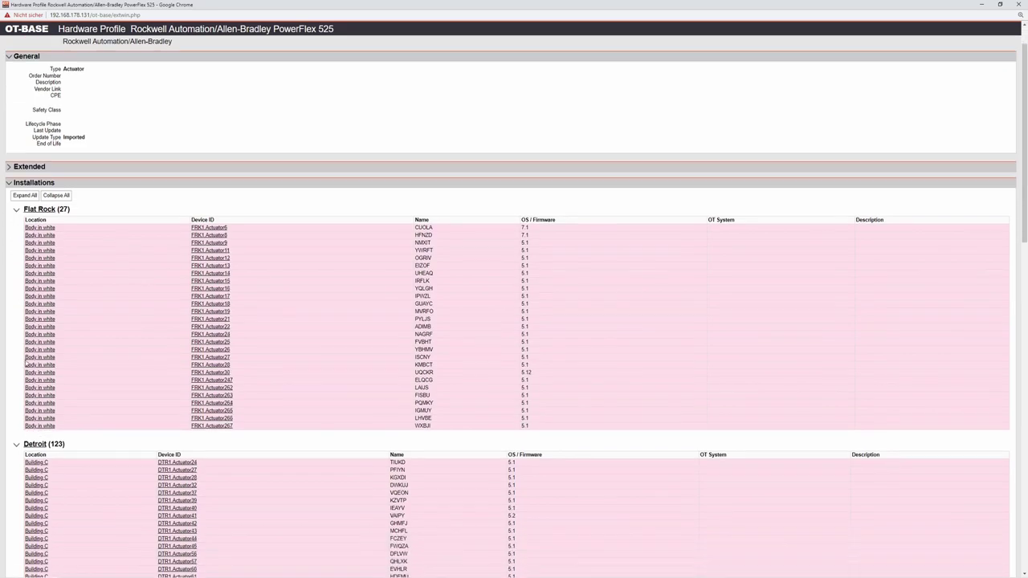
pyautogui.scroll(-2, 22, 390)
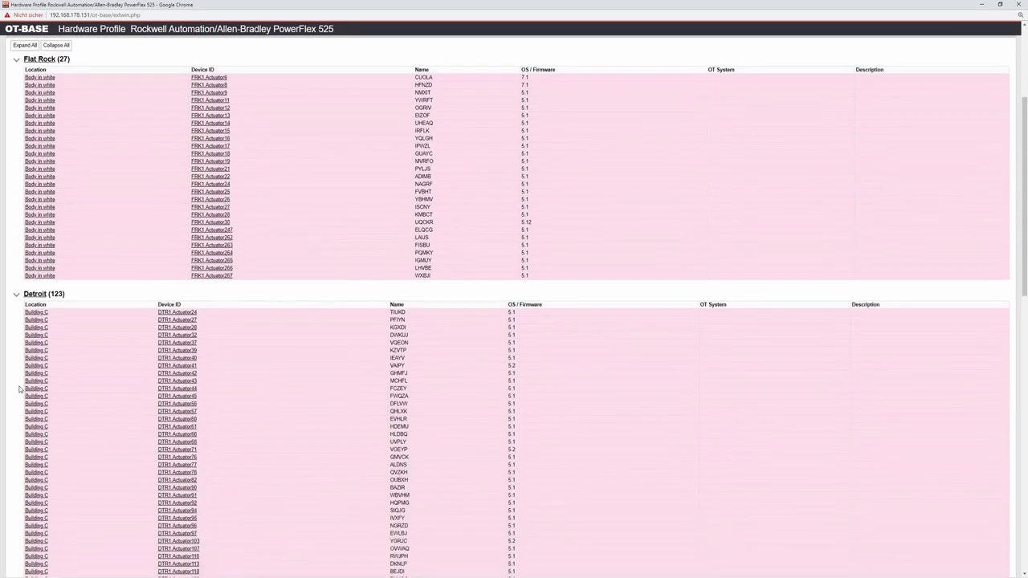
pyautogui.scroll(3, 22, 385)
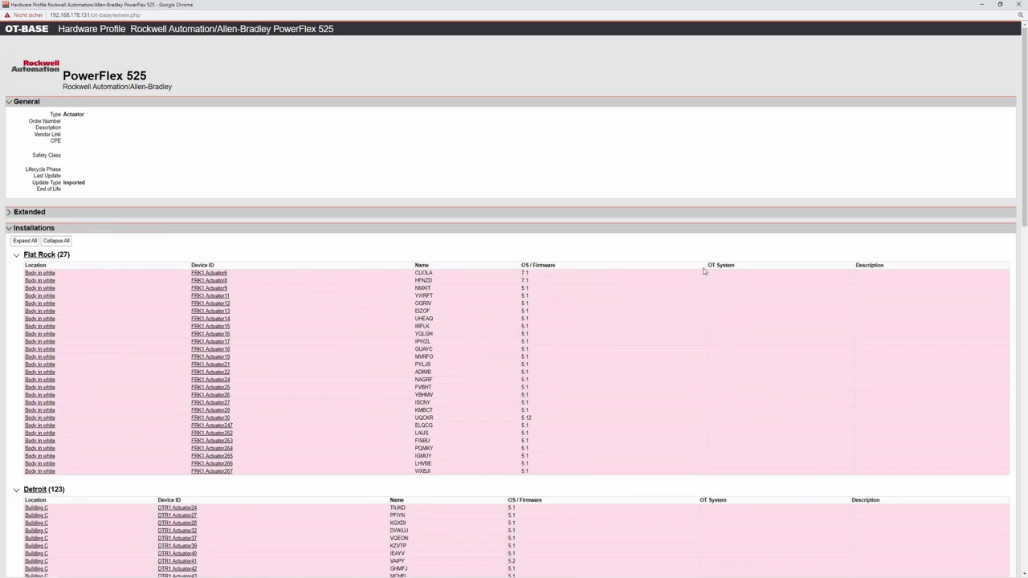
pyautogui.click(661, 267)
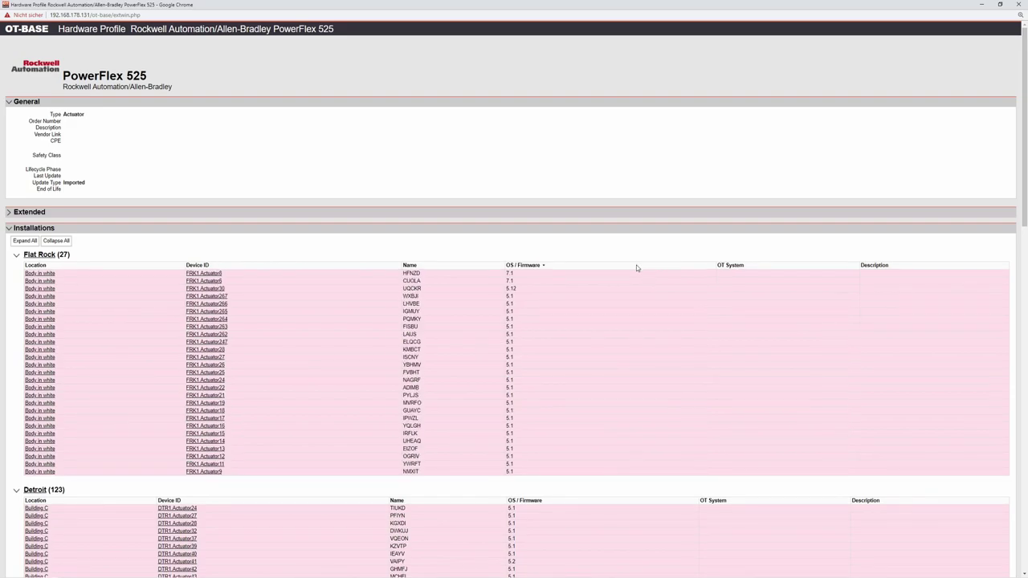
pyautogui.click(562, 264)
pyautogui.moveTo(1026, 161); pyautogui.dragTo(1026, 496)
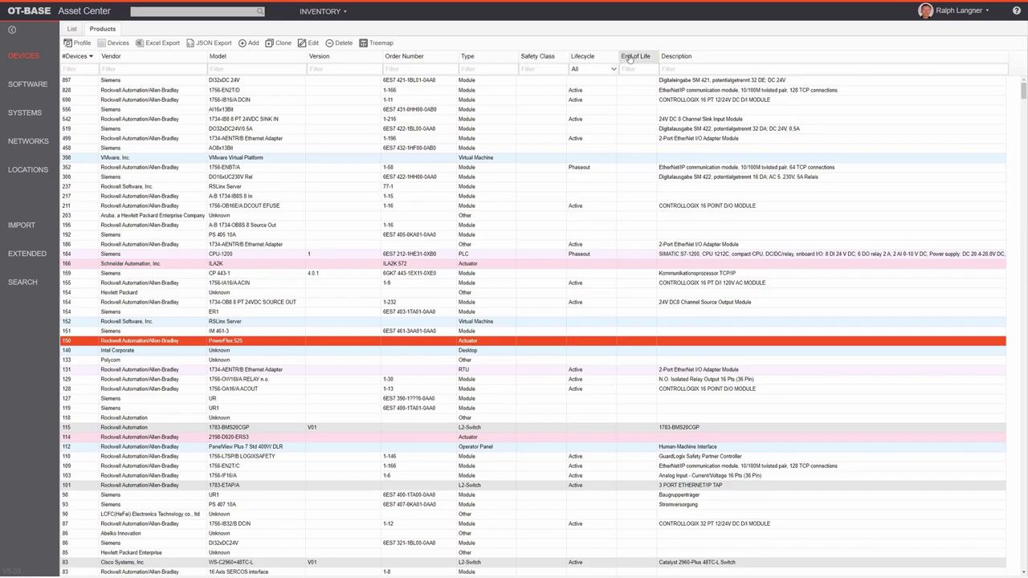
# Check which columns are available for the product list and sort the products by Lifecycle.
pyautogui.rightClick(721, 60)
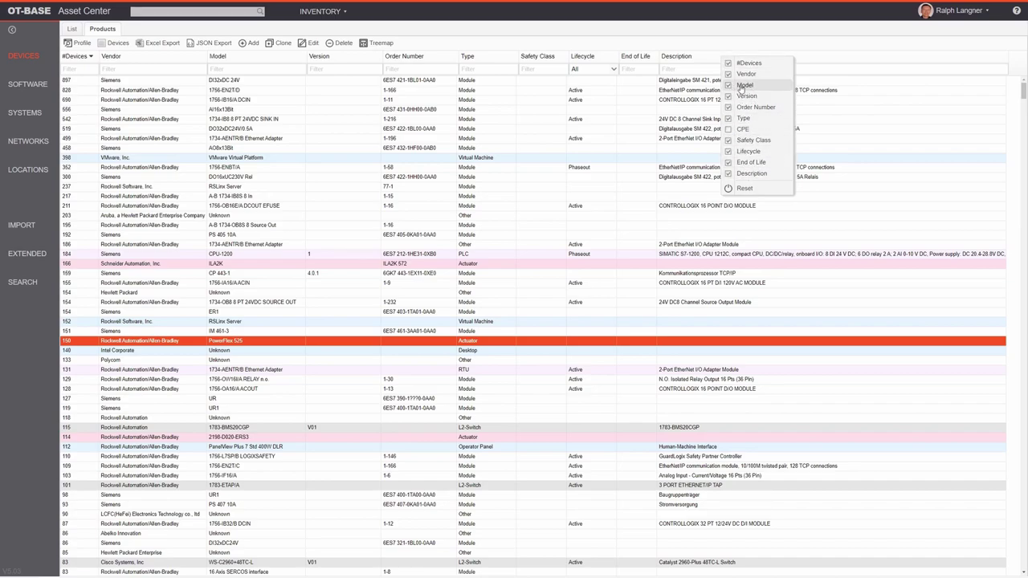
pyautogui.click(731, 40)
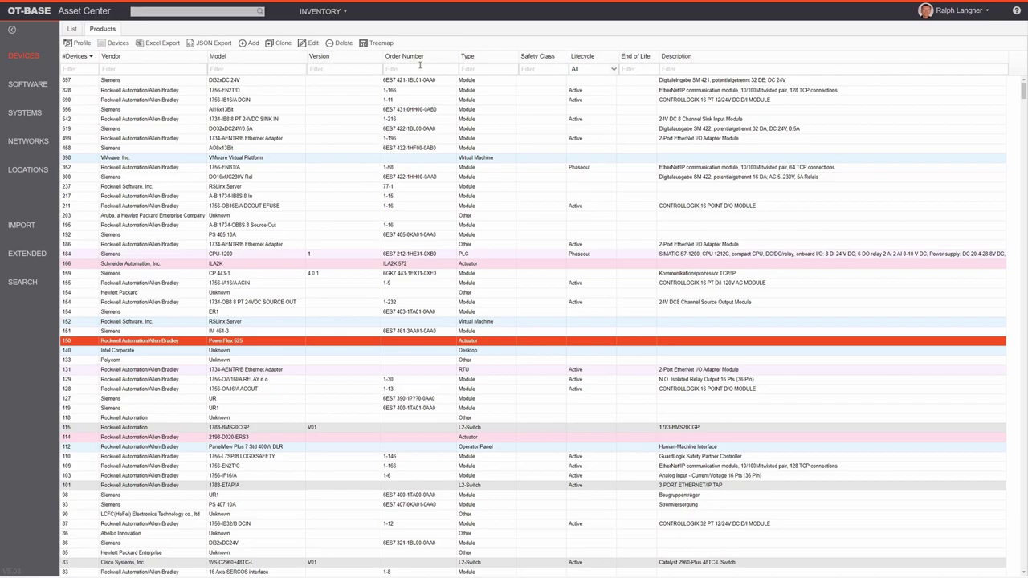
pyautogui.click(592, 62)
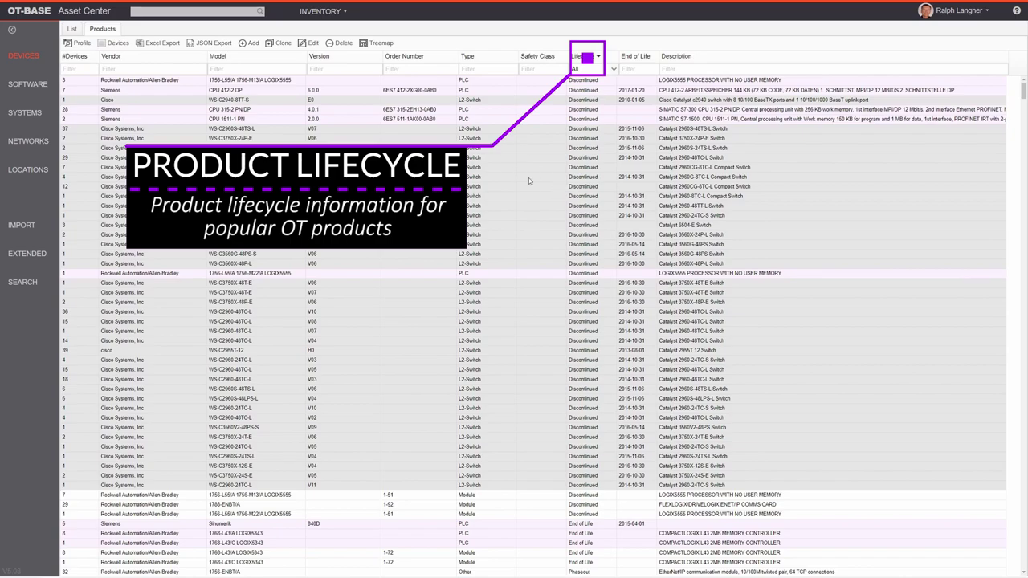
# Open the hardware profile of the discontinued Cisco WS-C2960-48TC-L V09 switch and view its installations at all sites, collapsing them again.
pyautogui.click(126, 156)
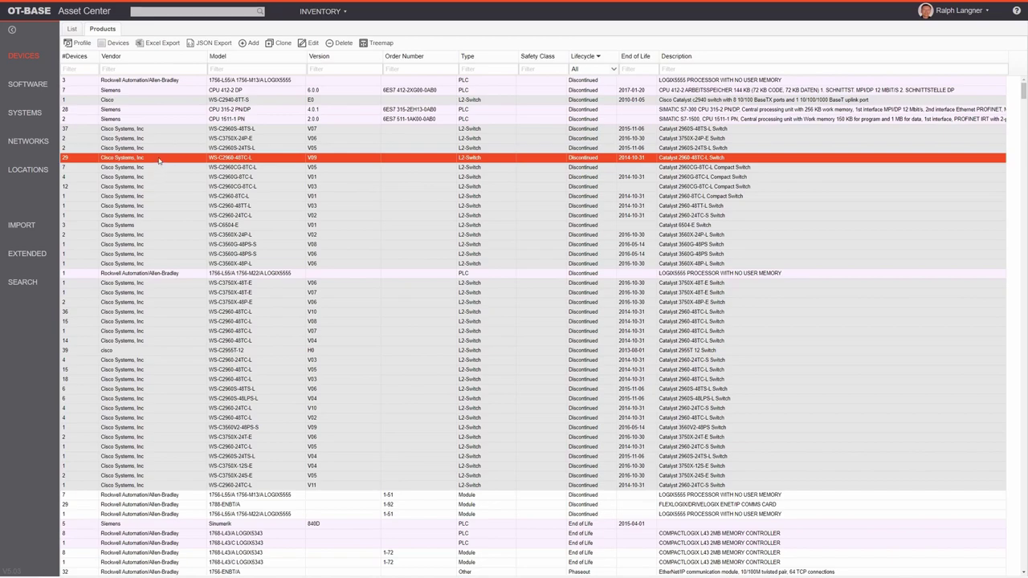
pyautogui.doubleClick(224, 161)
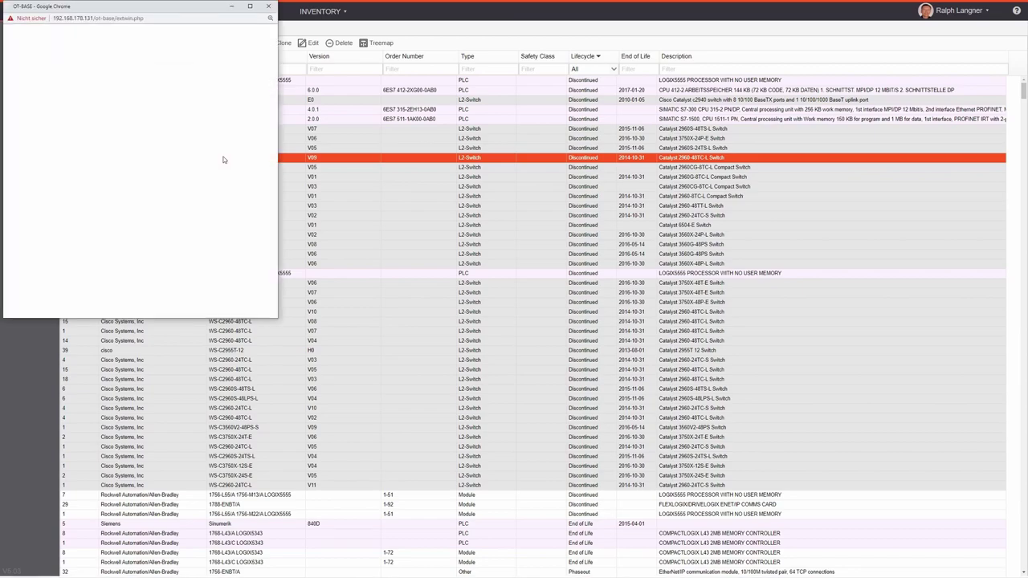
pyautogui.click(252, 8)
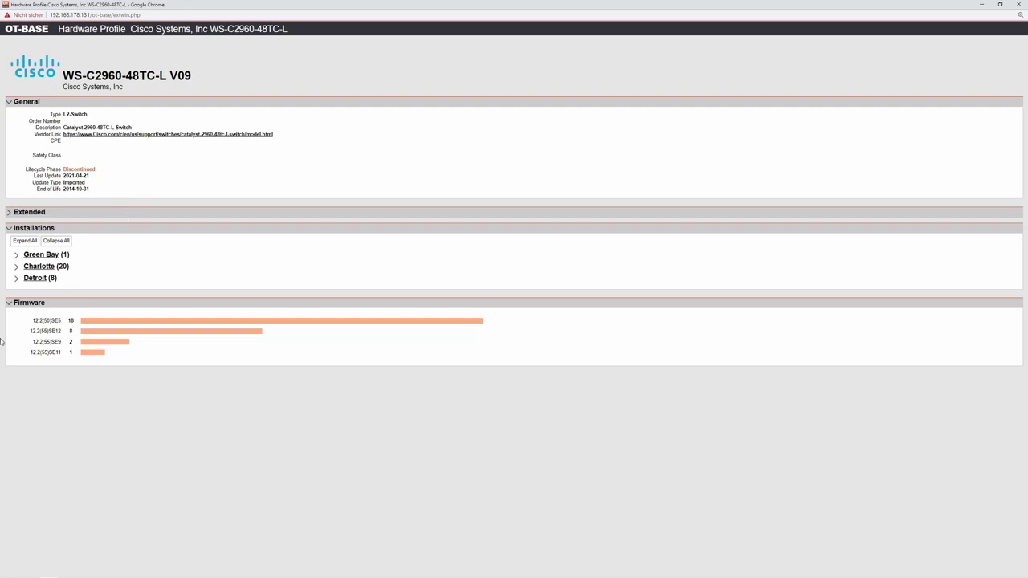
pyautogui.click(25, 242)
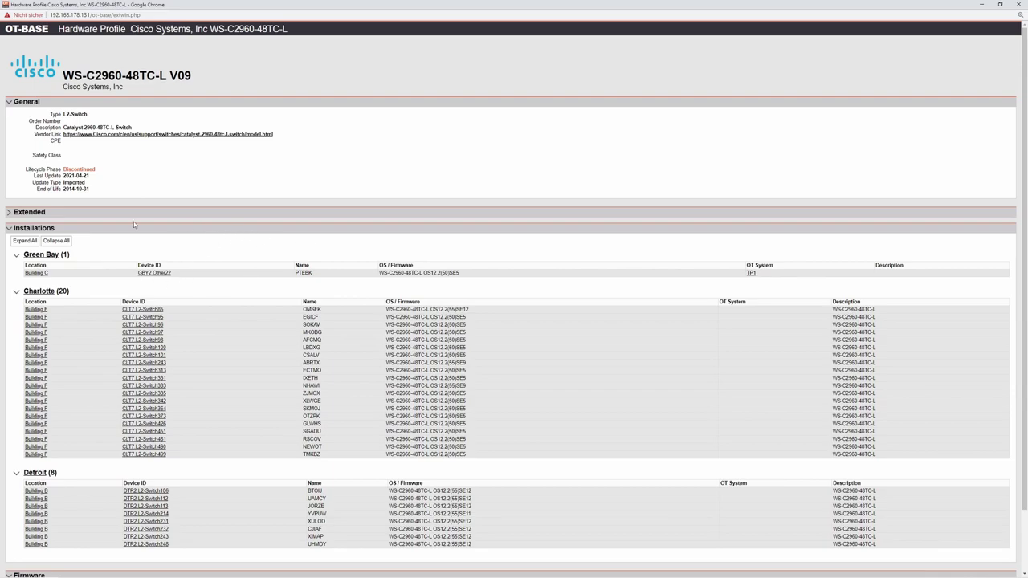
pyautogui.click(65, 243)
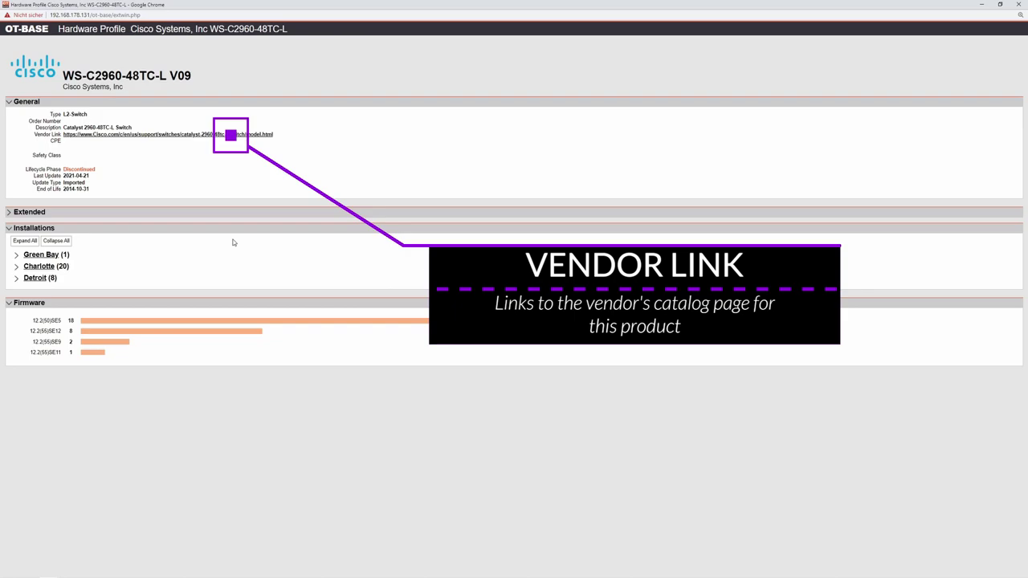
# Open the vendor's catalog page for the WS-C2960-48TC-L switch, and close it to return to the hardware product list.
pyautogui.click(168, 134)
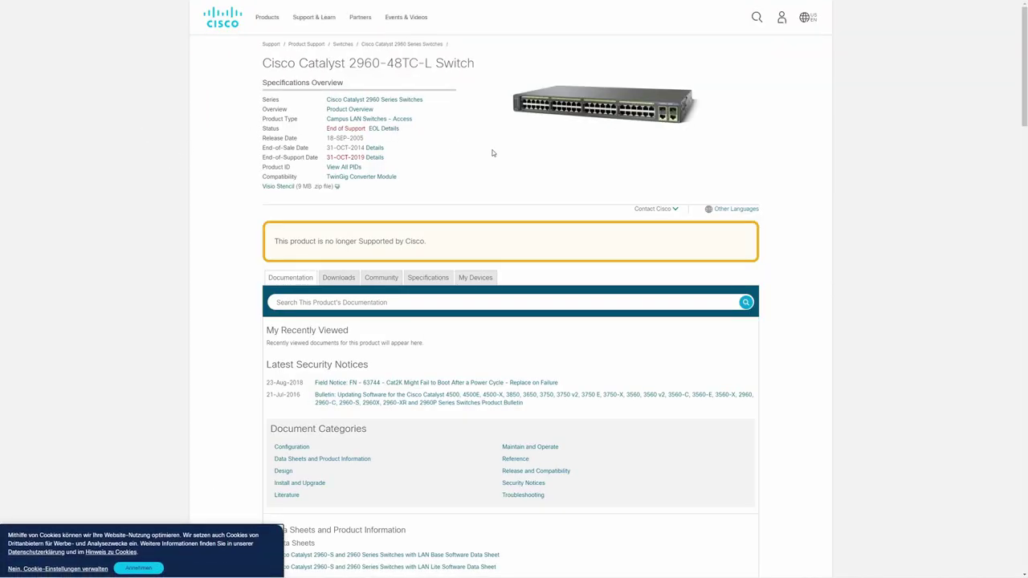
pyautogui.hotkey('ctrl', 'w')
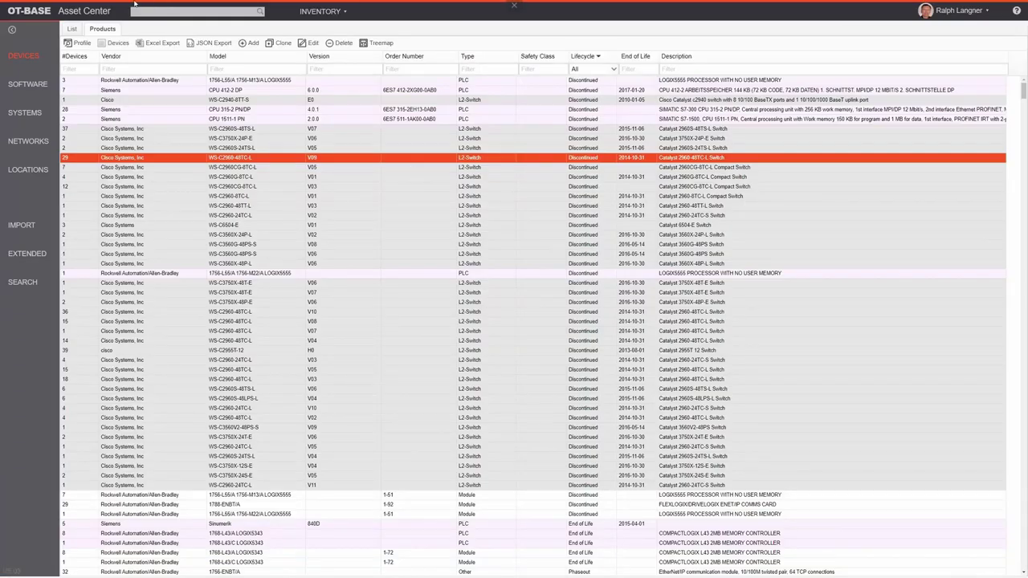
pyautogui.click(81, 45)
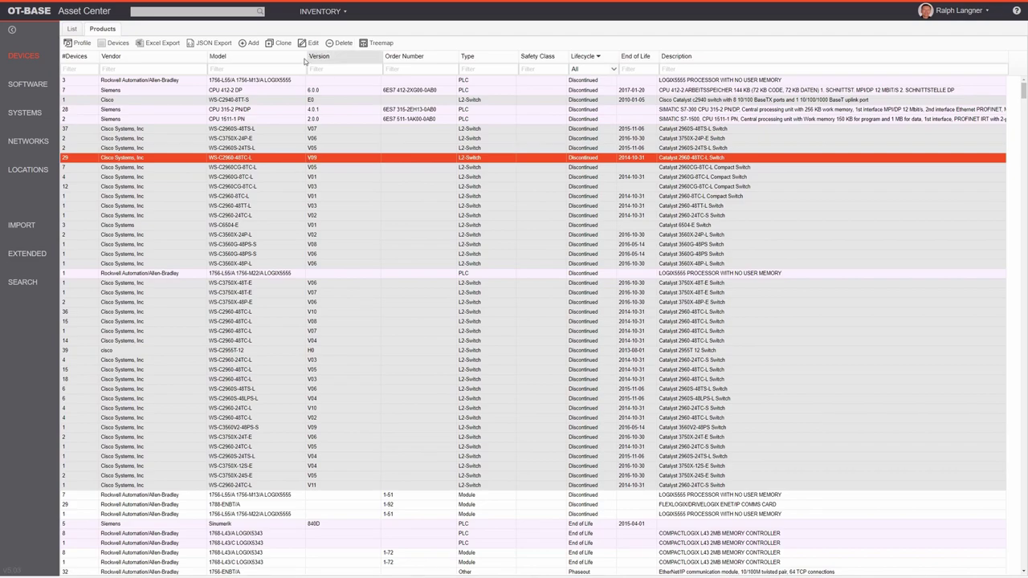
# Open the hardware product treemap, enlarge its window, and drill down into the PLC group.
pyautogui.click(376, 42)
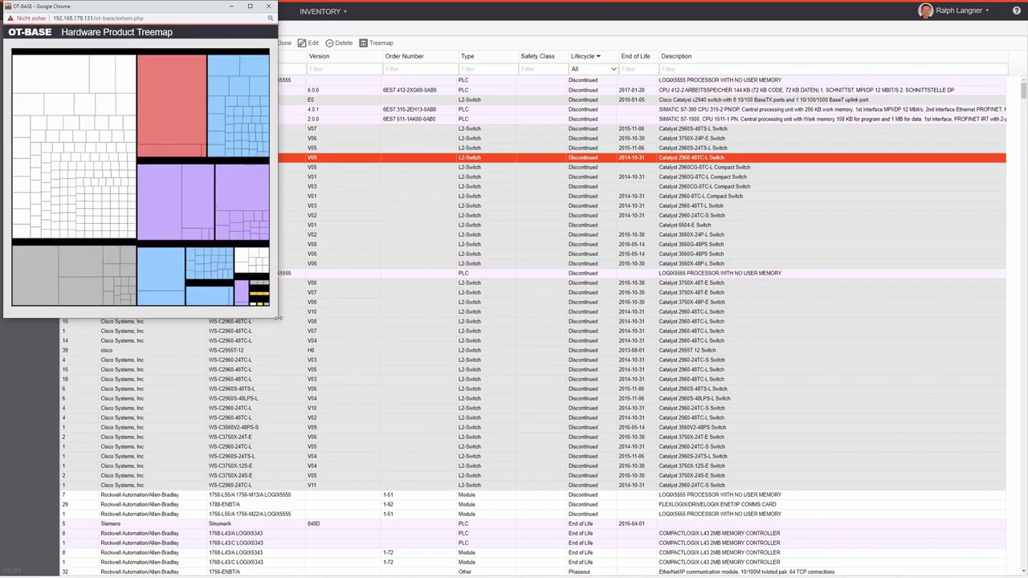
pyautogui.moveTo(276, 319); pyautogui.dragTo(432, 461)
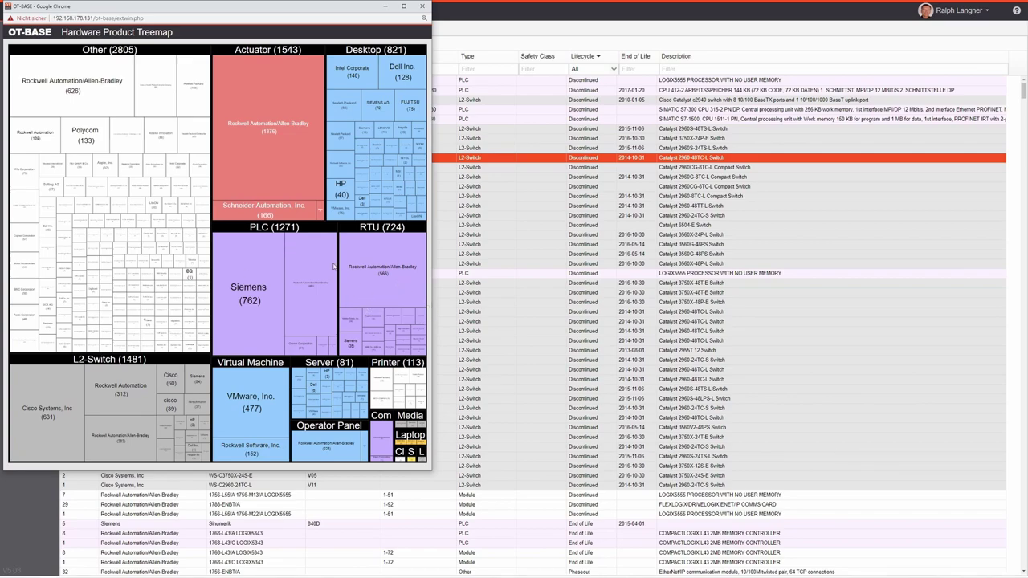
pyautogui.click(313, 229)
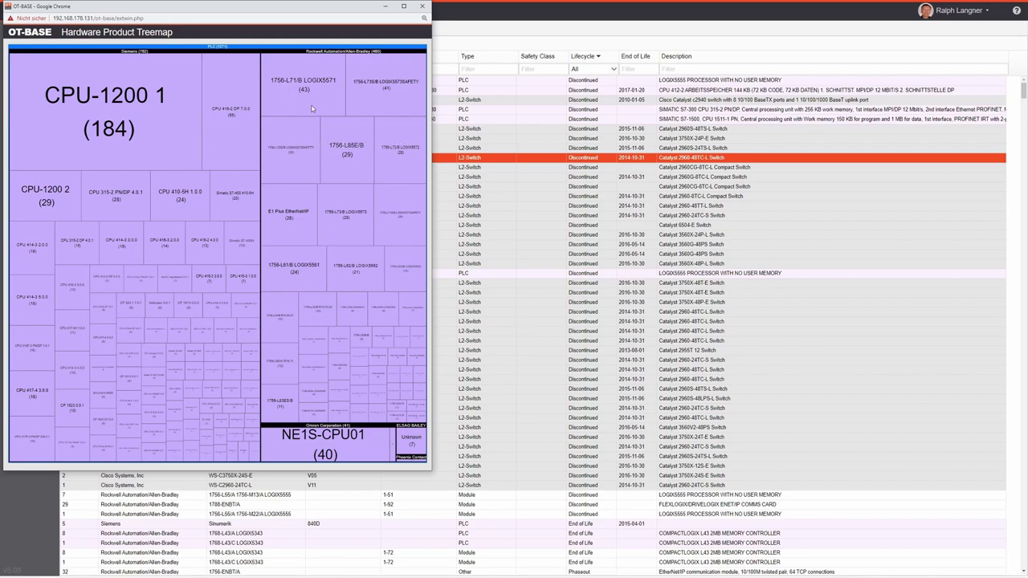
# Open the 1756-L71/B LOGIX5571 and Siemens CPU 416-2 5.0.0 hardware profiles from the treemap and arrange them side by side.
pyautogui.click(330, 87)
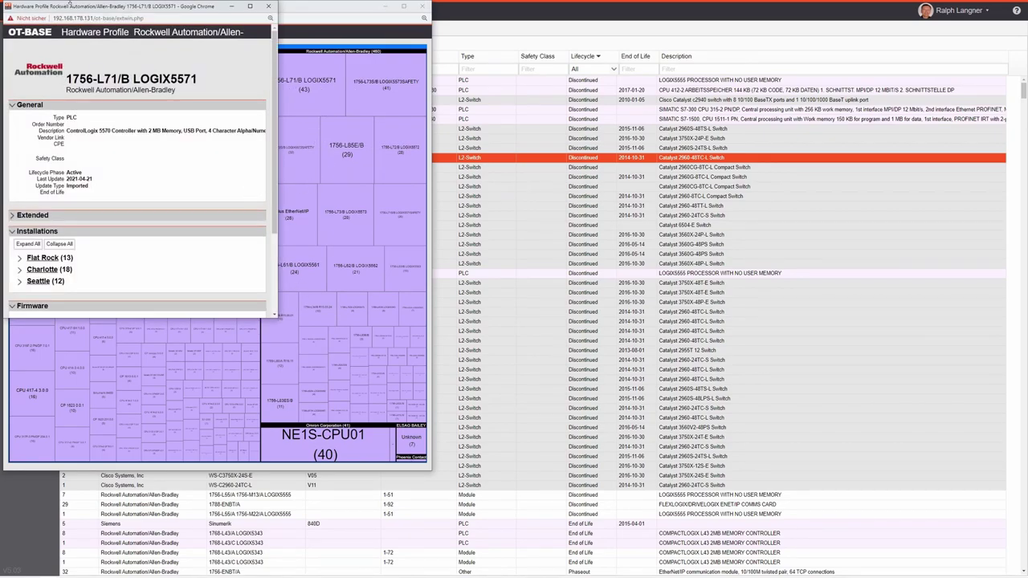
pyautogui.moveTo(68, 9); pyautogui.dragTo(498, 8)
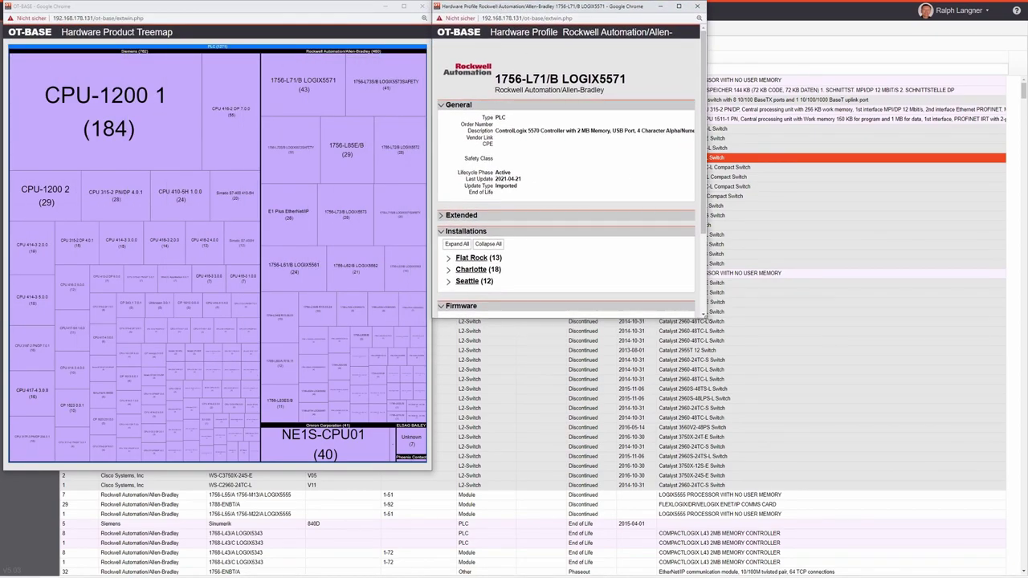
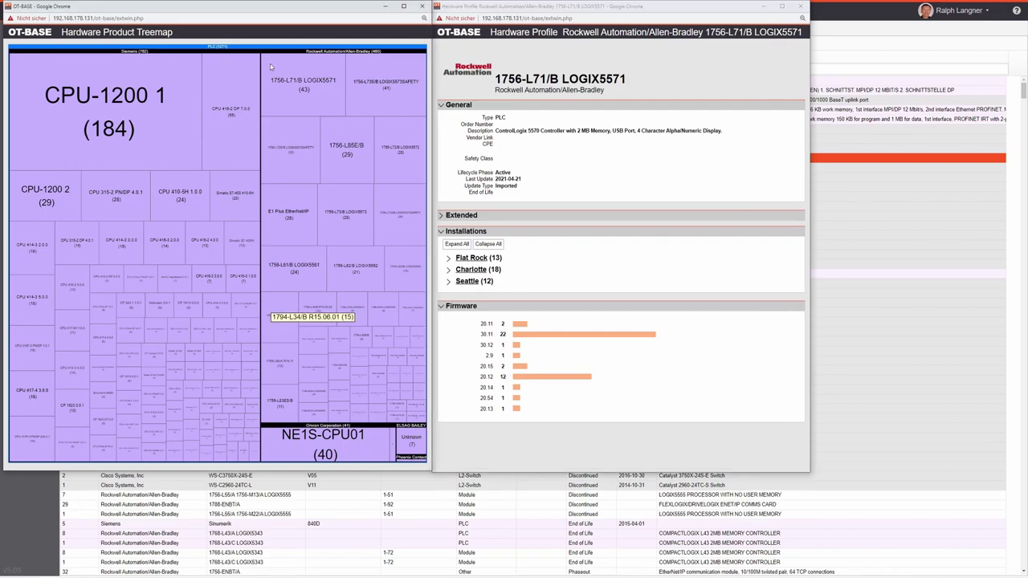
pyautogui.click(77, 291)
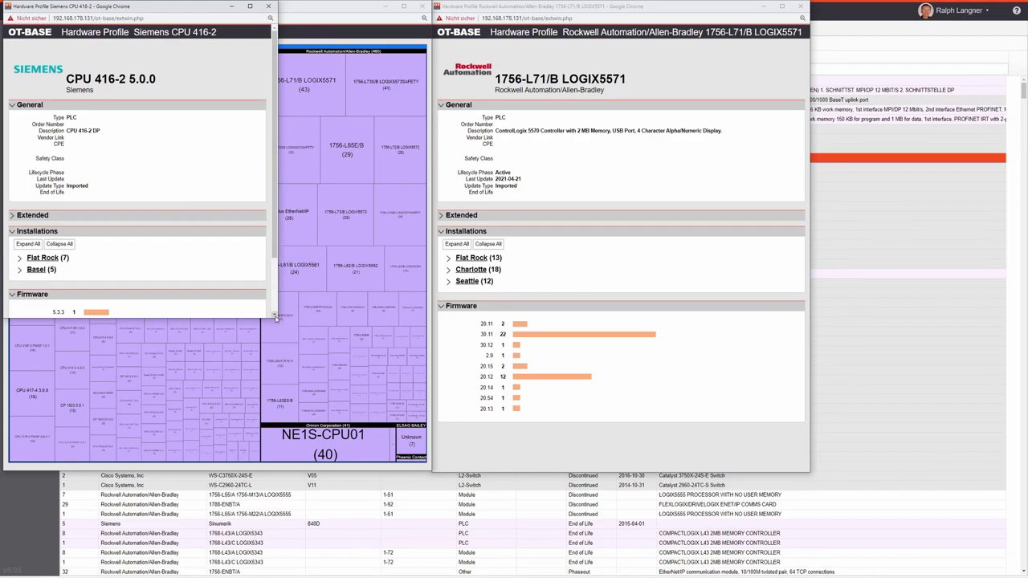
pyautogui.moveTo(278, 316); pyautogui.dragTo(350, 464)
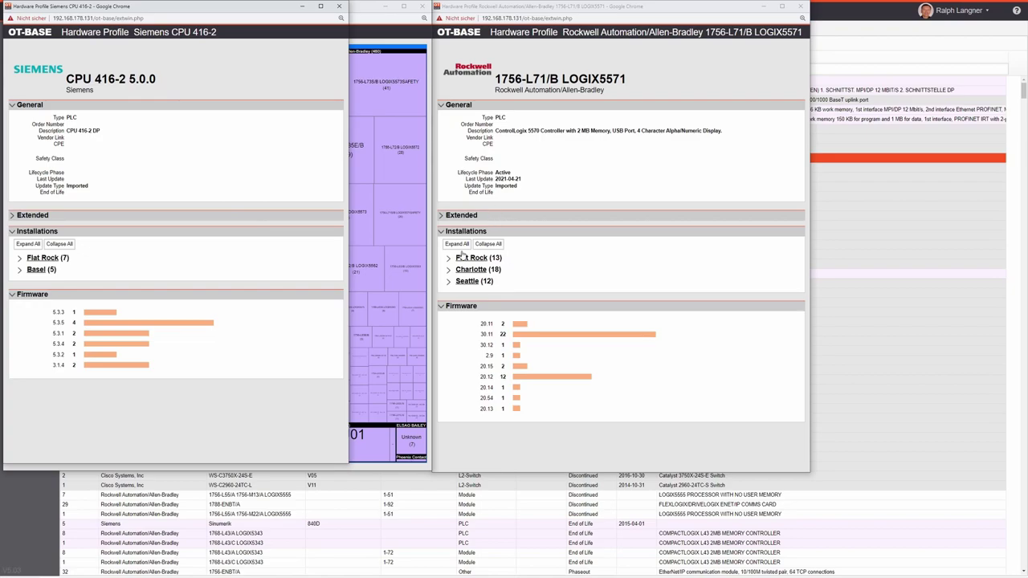
# Expand the Flat Rock installations of the 1756-L71/B LOGIX5571, and close both hardware profiles.
pyautogui.click(450, 258)
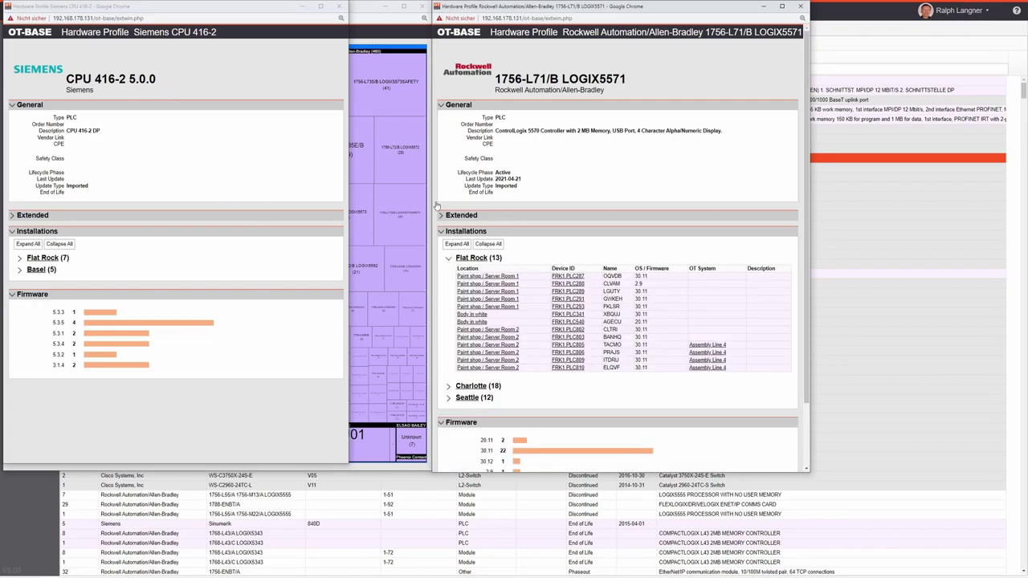
pyautogui.click(341, 7)
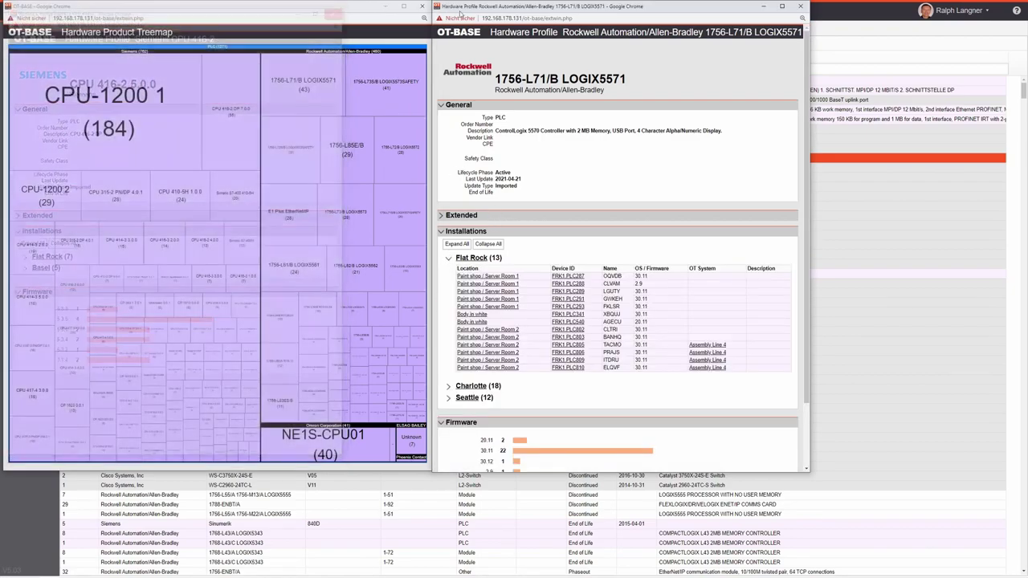
pyautogui.click(800, 6)
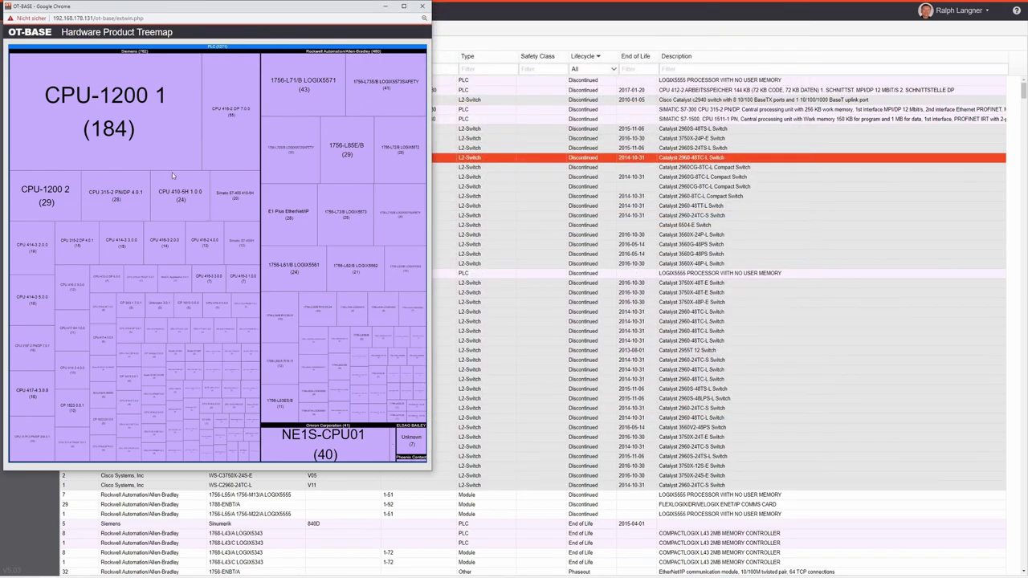
# Drill down from the treemap overview to Rockwell Automation L2-switches, view the 1783-BMS20CGP V01 profile, and close the profile and treemap.
pyautogui.click(207, 49)
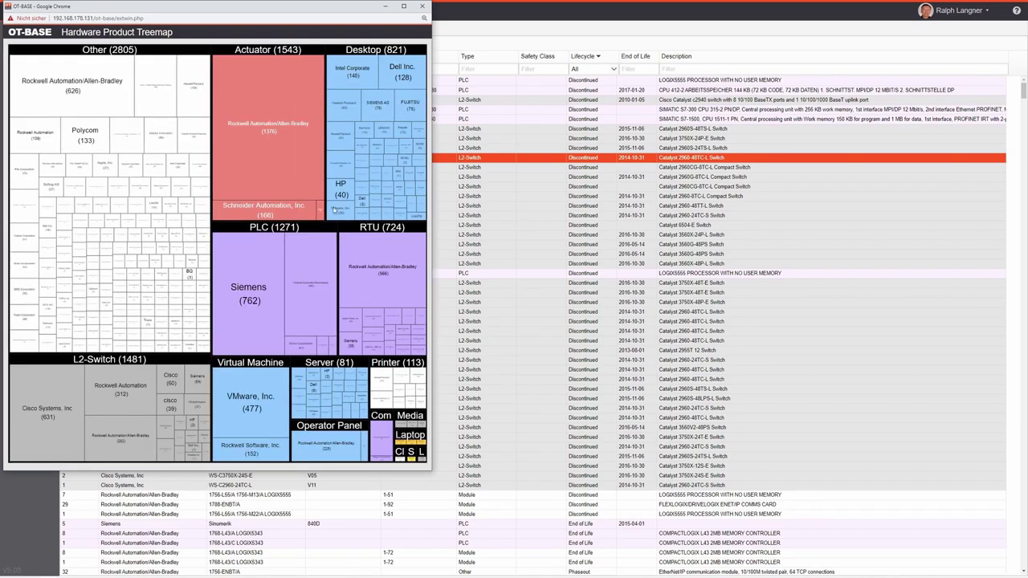
pyautogui.click(121, 401)
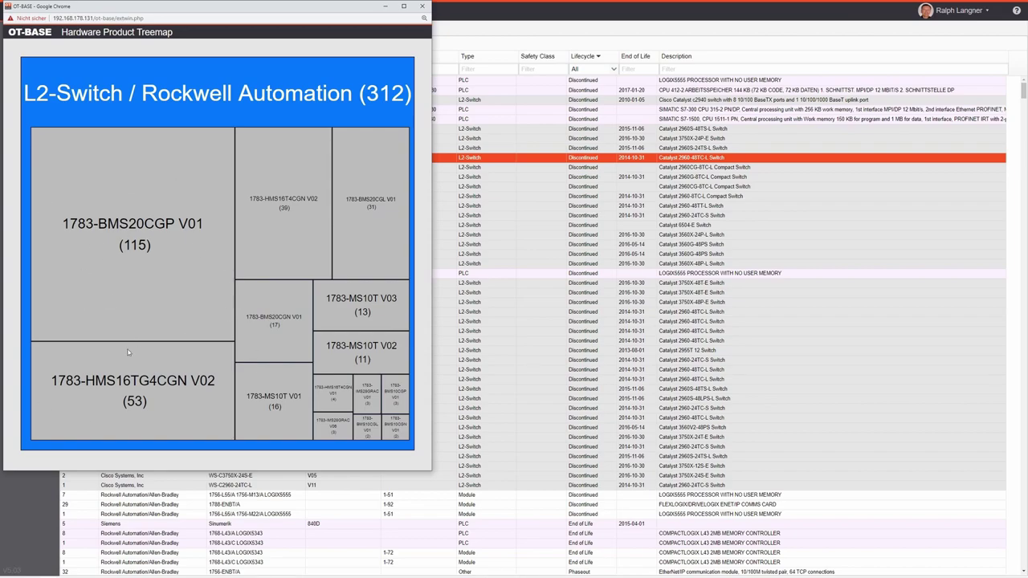
pyautogui.click(137, 251)
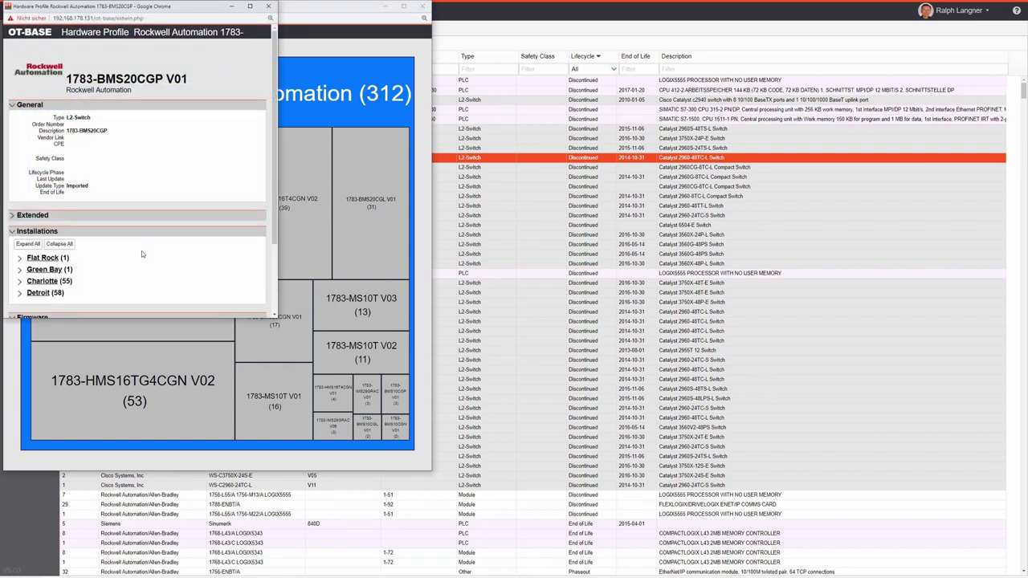
pyautogui.click(268, 5)
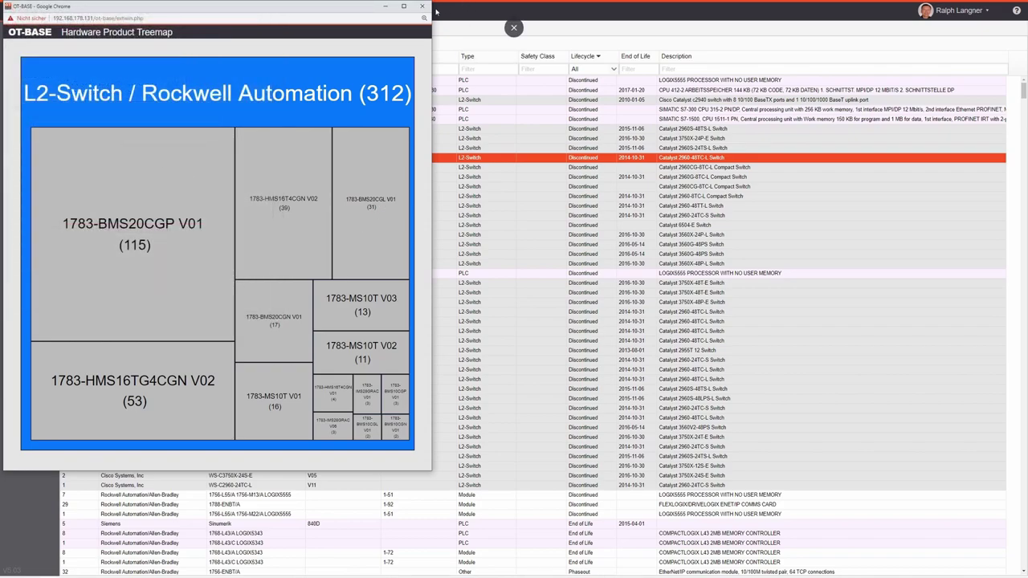
pyautogui.click(422, 6)
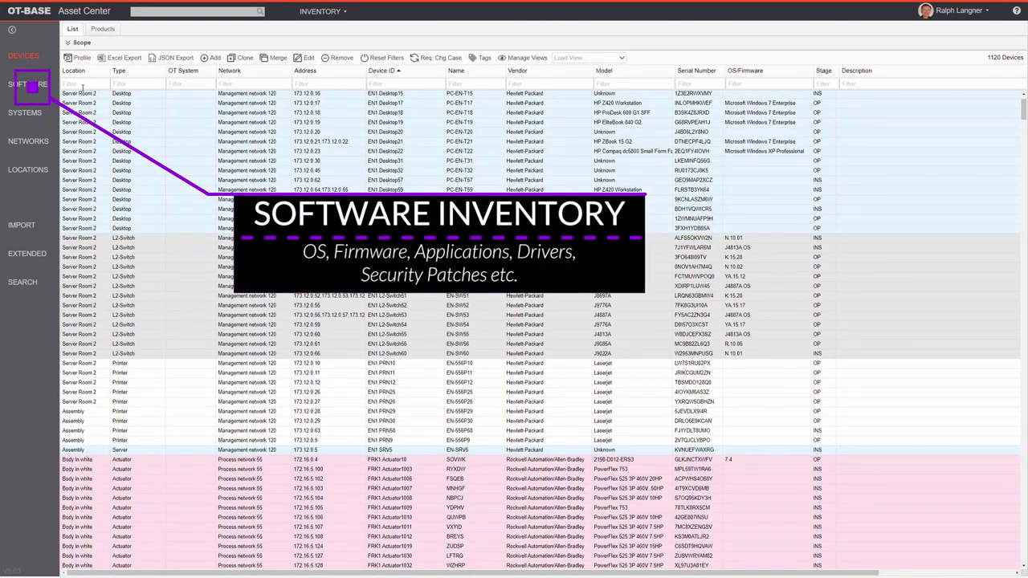
# Show the software inventory's product list and check which columns are available for it.
pyautogui.click(40, 86)
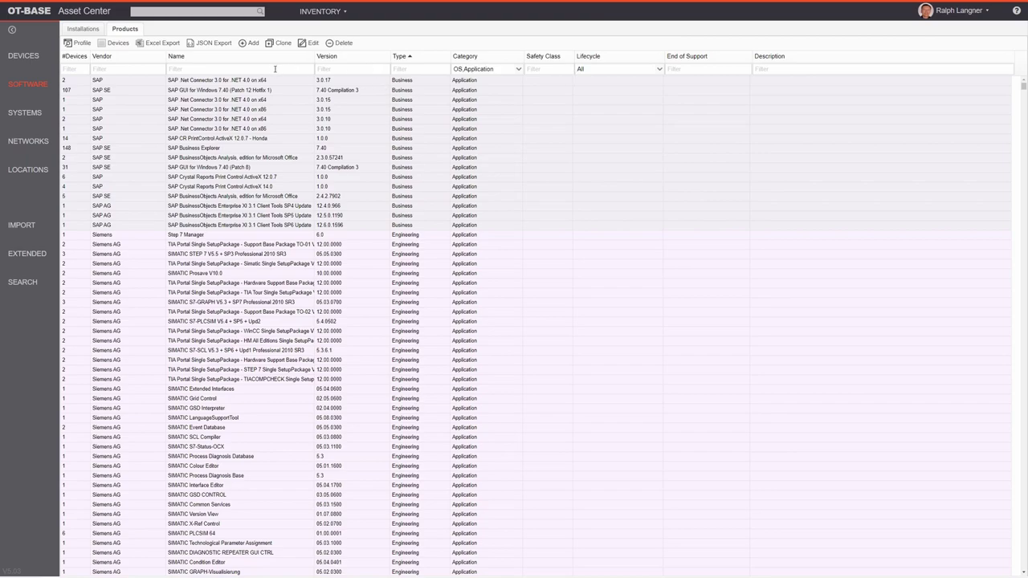
pyautogui.rightClick(230, 61)
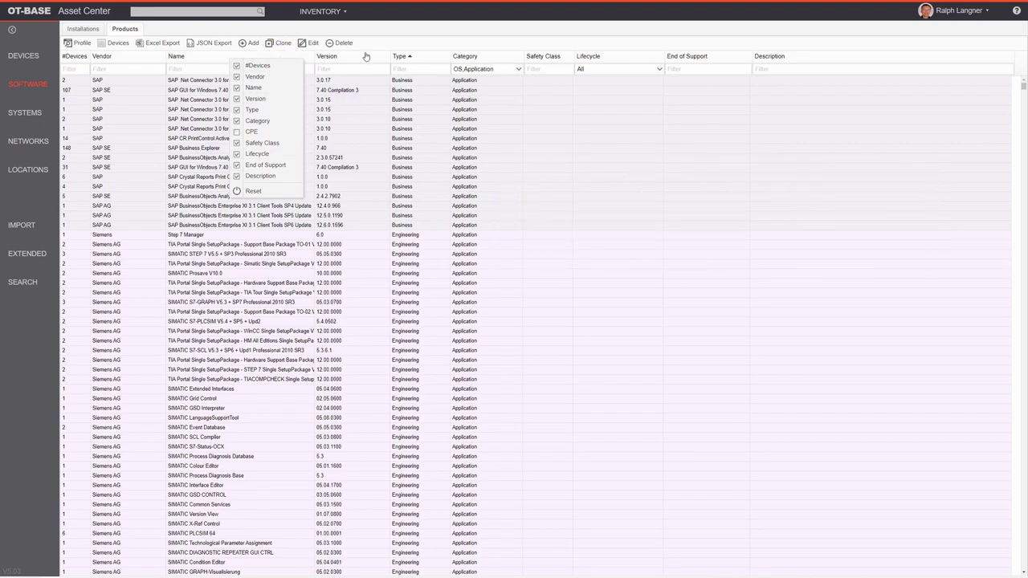
# Filter the software products by the name "%pcs 7".
pyautogui.click(265, 69)
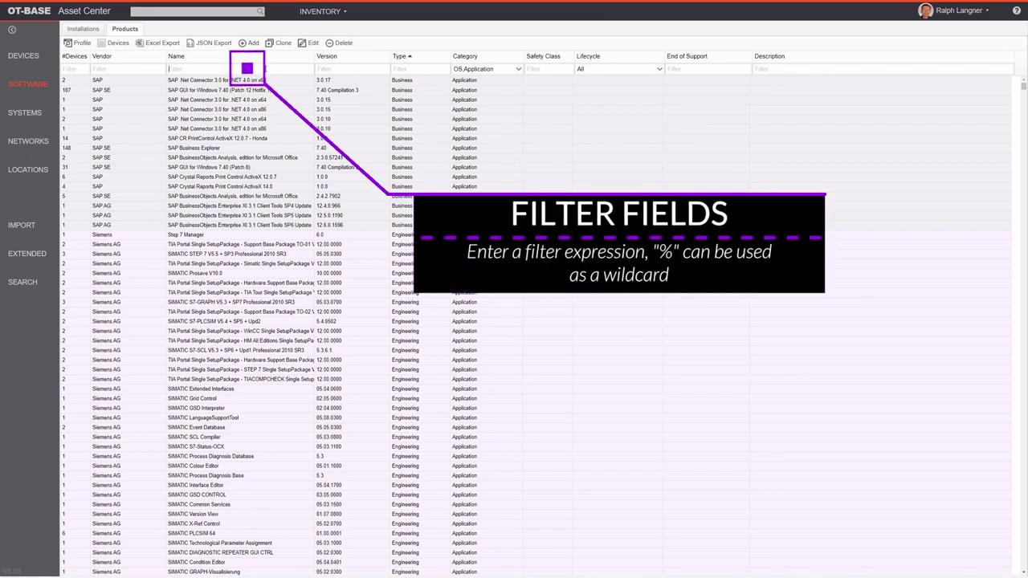
pyautogui.write('%')
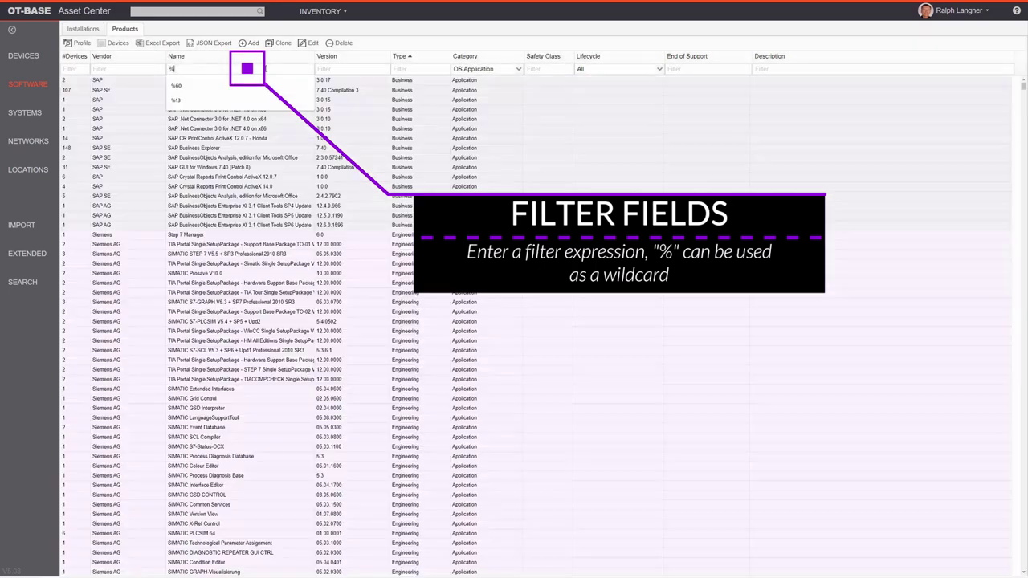
pyautogui.write('pcs')
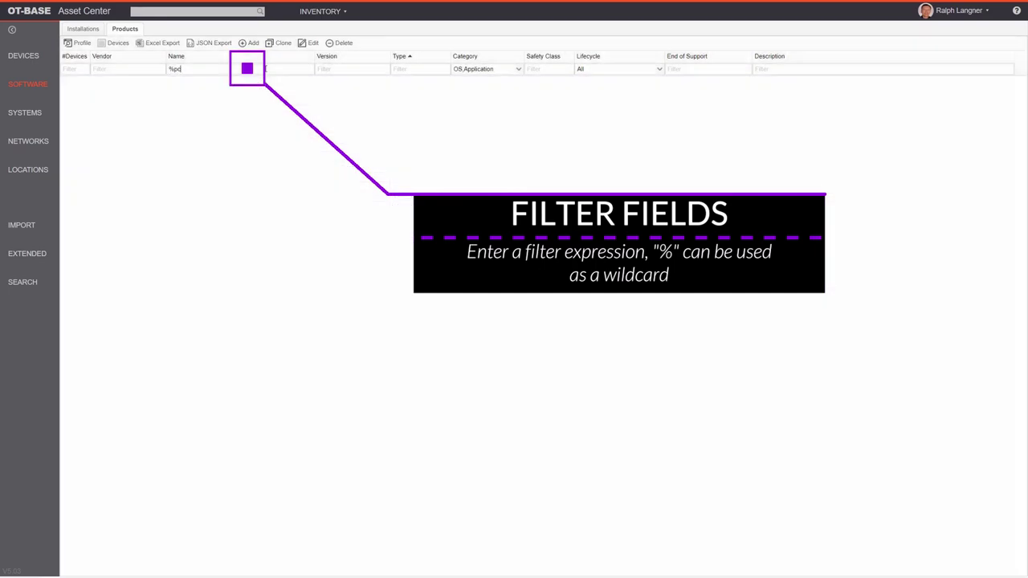
pyautogui.write(' 7')
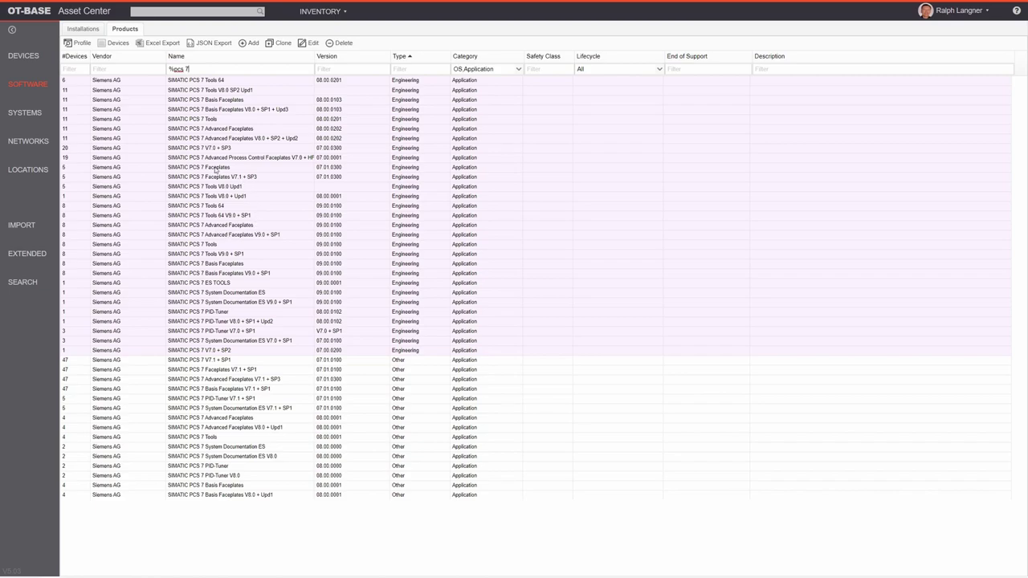
# Open the software profile of SIMATIC PCS 7 V7.0 + SP3 in a maximized window and expand all its installations.
pyautogui.click(248, 149)
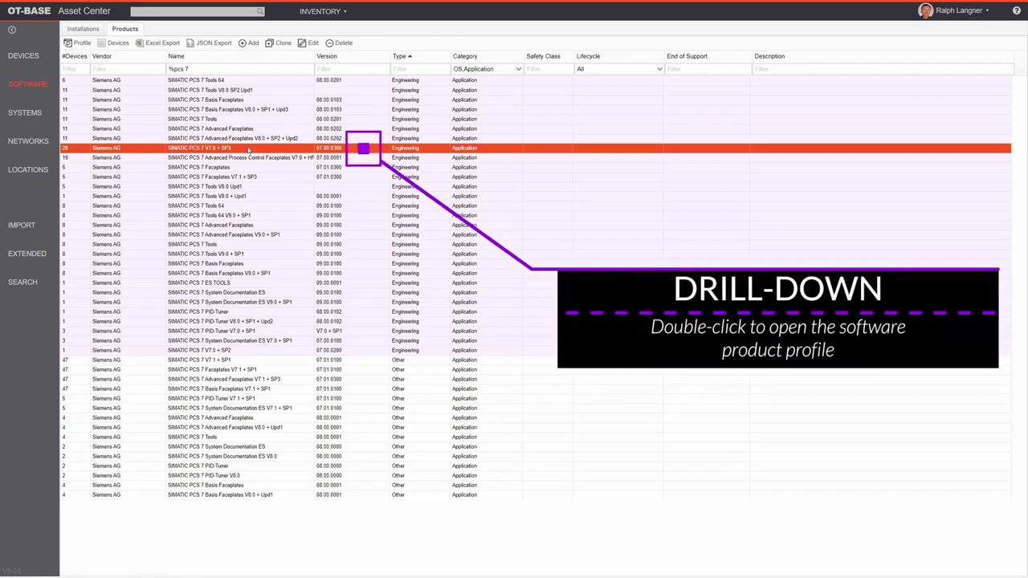
pyautogui.click(83, 46)
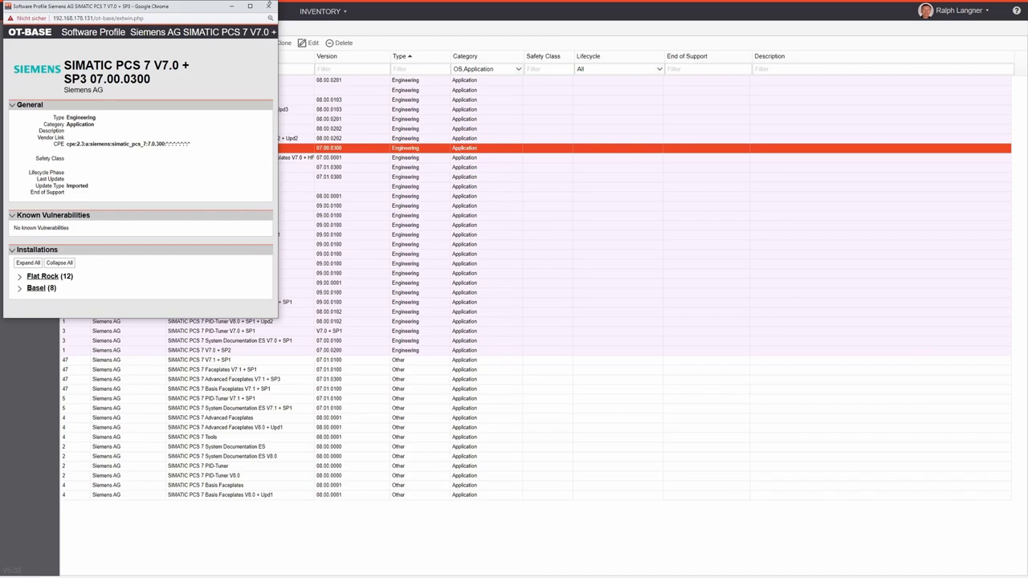
pyautogui.click(250, 6)
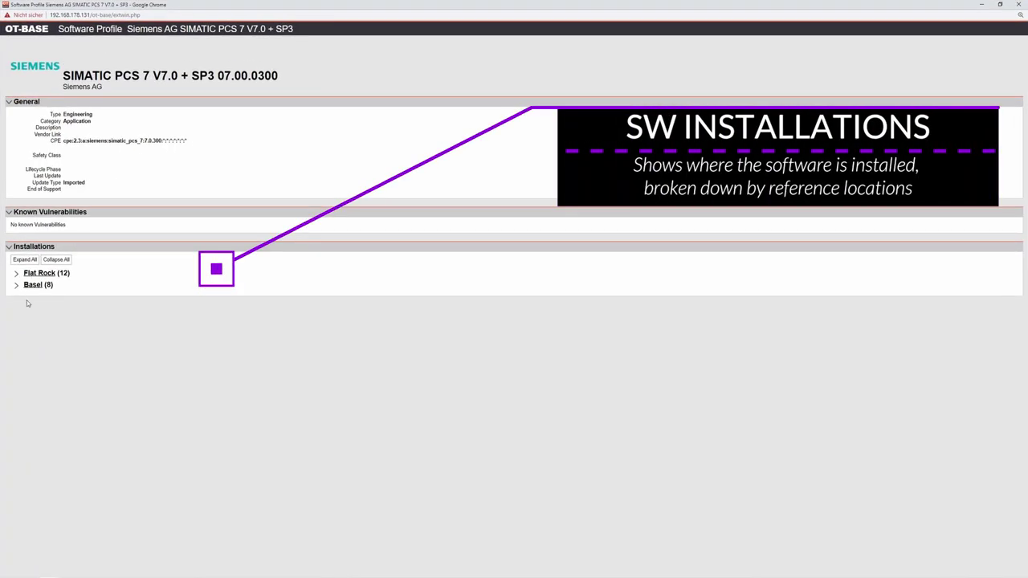
pyautogui.click(25, 259)
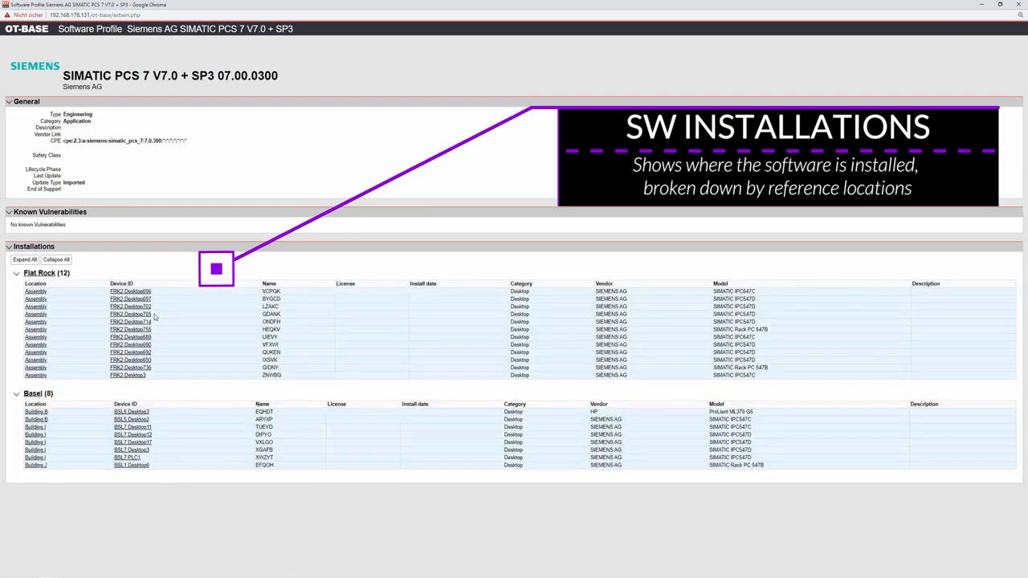
# Review the software installed on the Flat Rock device FRK2.Desktop696 in its device profile, and close the device and software profiles.
pyautogui.click(131, 345)
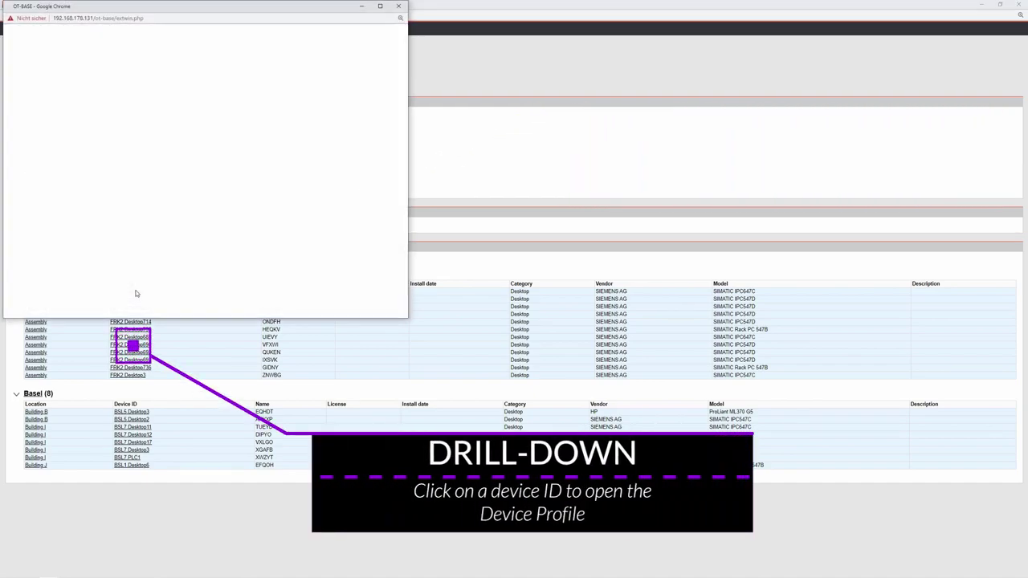
pyautogui.moveTo(400, 50); pyautogui.dragTo(401, 225)
pyautogui.click(18, 165)
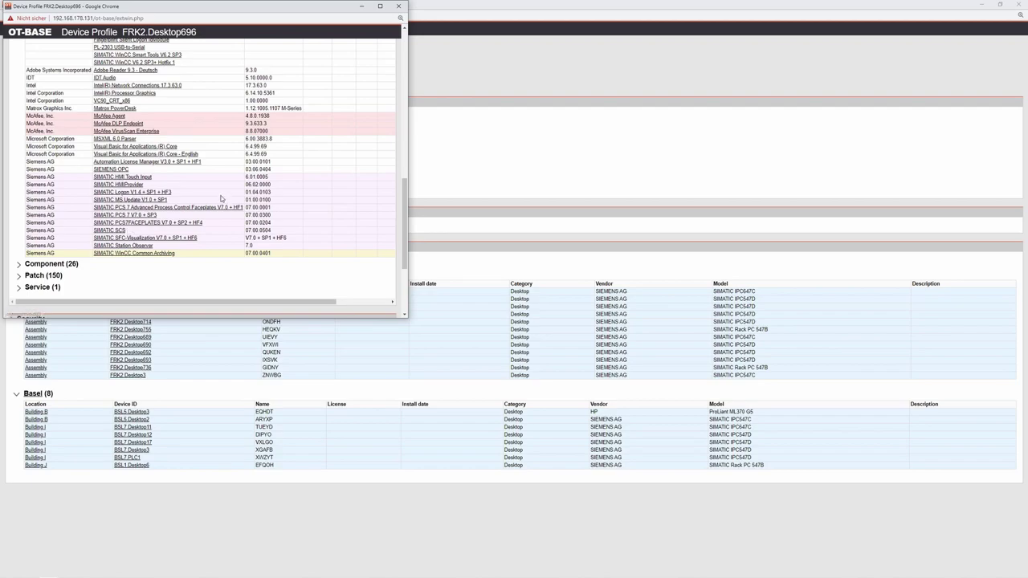
pyautogui.click(398, 6)
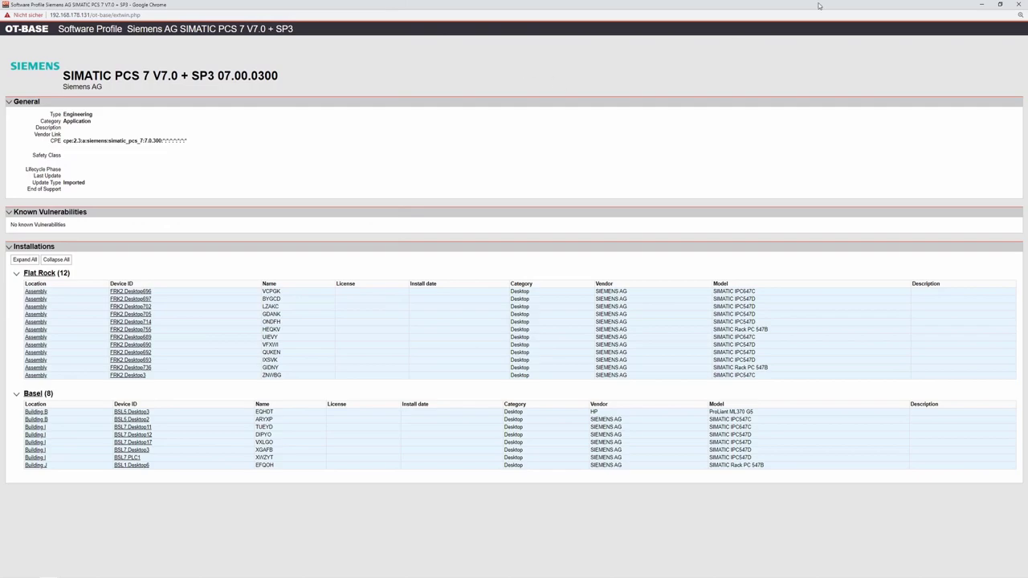
pyautogui.click(1017, 4)
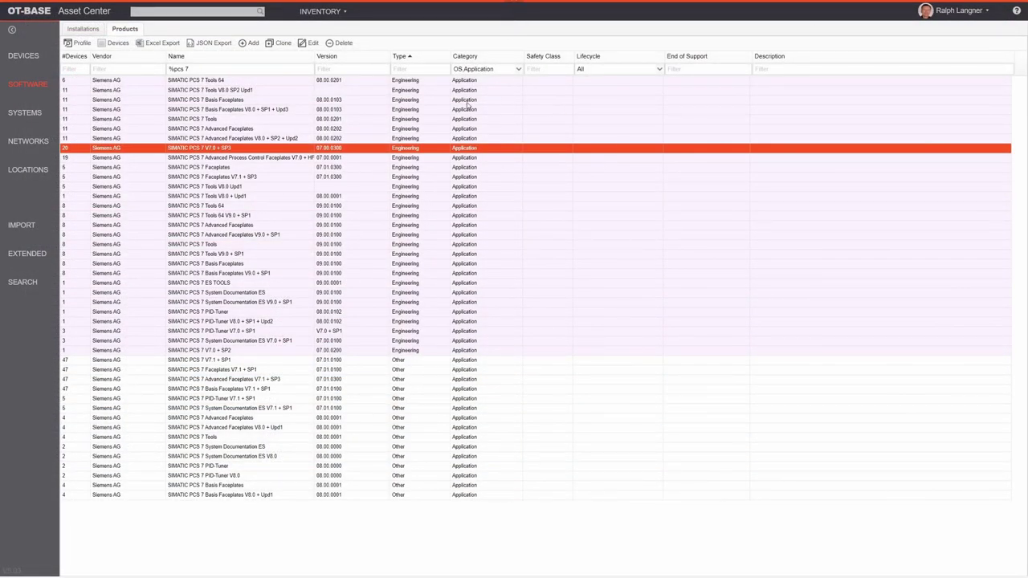
# Limit the software category filter to OS and clear the name filter.
pyautogui.click(519, 69)
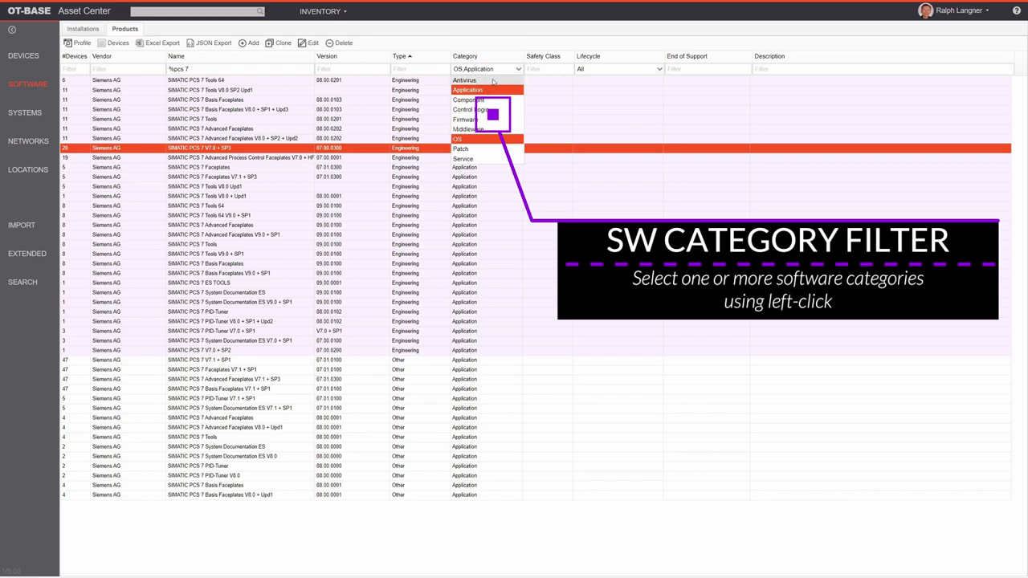
pyautogui.click(484, 90)
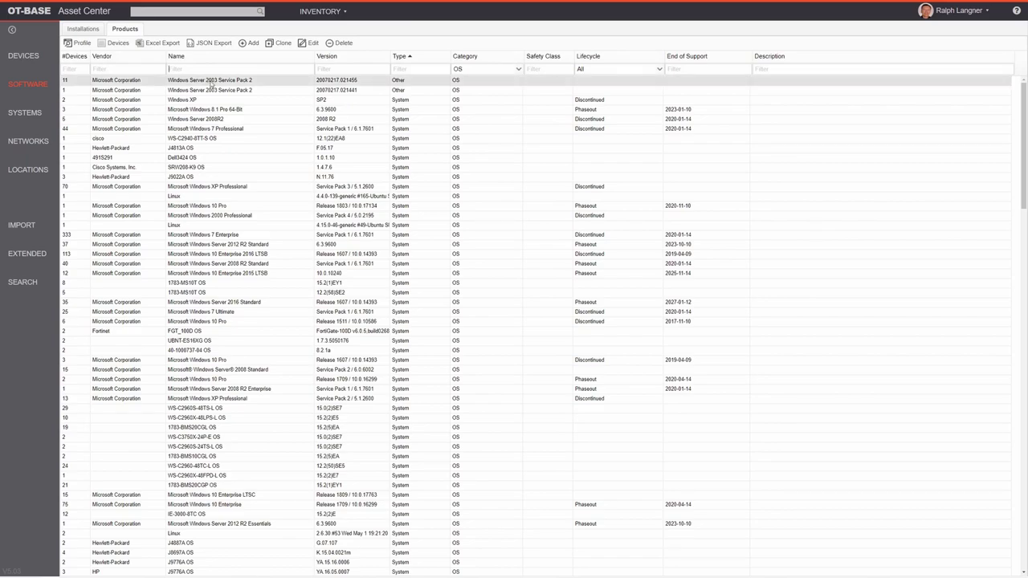
# Filter the software products by the vendor "mic" and open the profile of Microsoft Windows 7 Enterprise Service Pack 1 in an enlarged window.
pyautogui.click(112, 68)
pyautogui.write('mic')
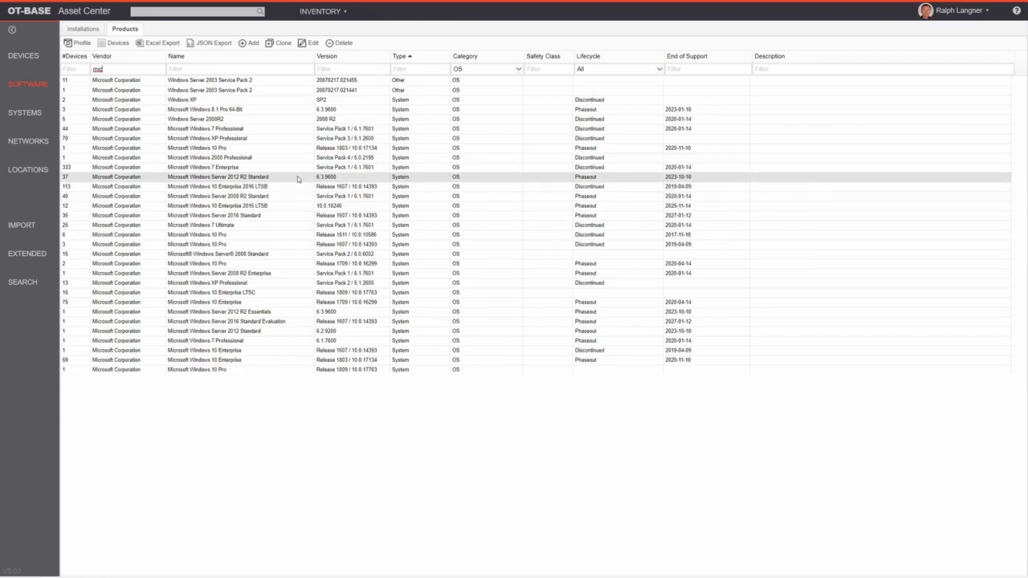
pyautogui.click(215, 168)
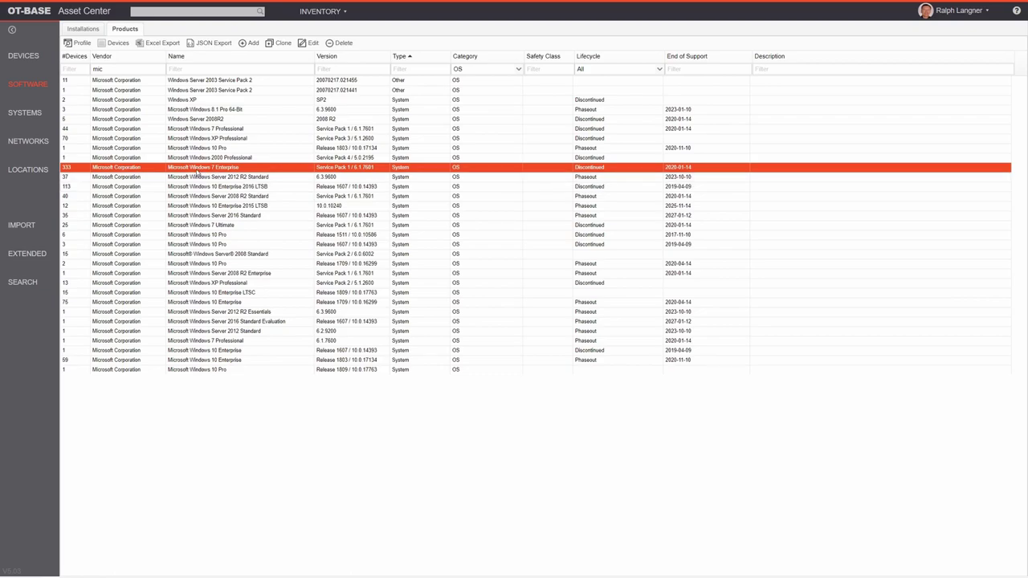
pyautogui.doubleClick(282, 171)
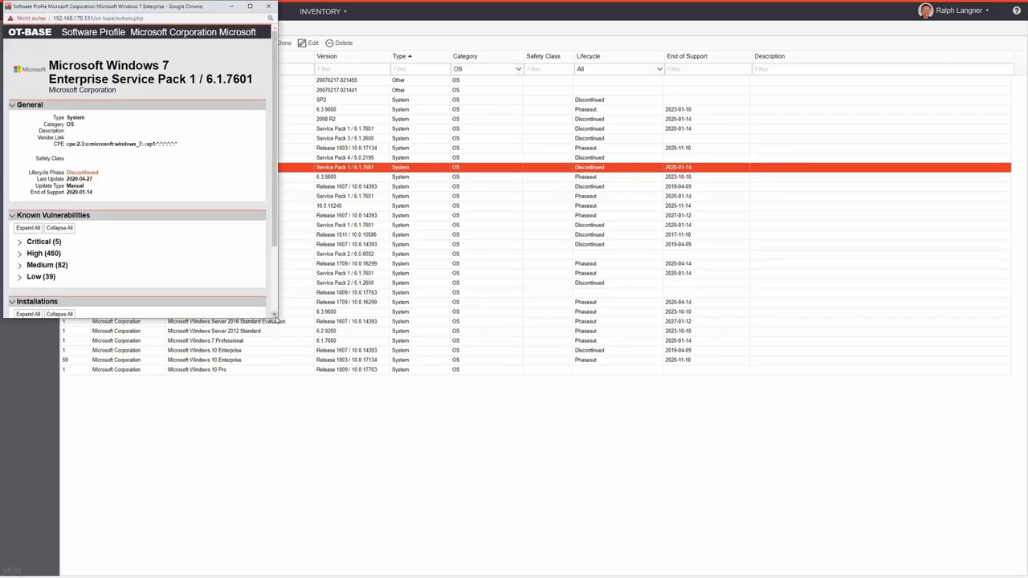
pyautogui.moveTo(277, 318)
pyautogui.mouseDown()
pyautogui.moveTo(510, 394)
pyautogui.moveTo(597, 491)
pyautogui.mouseUp()
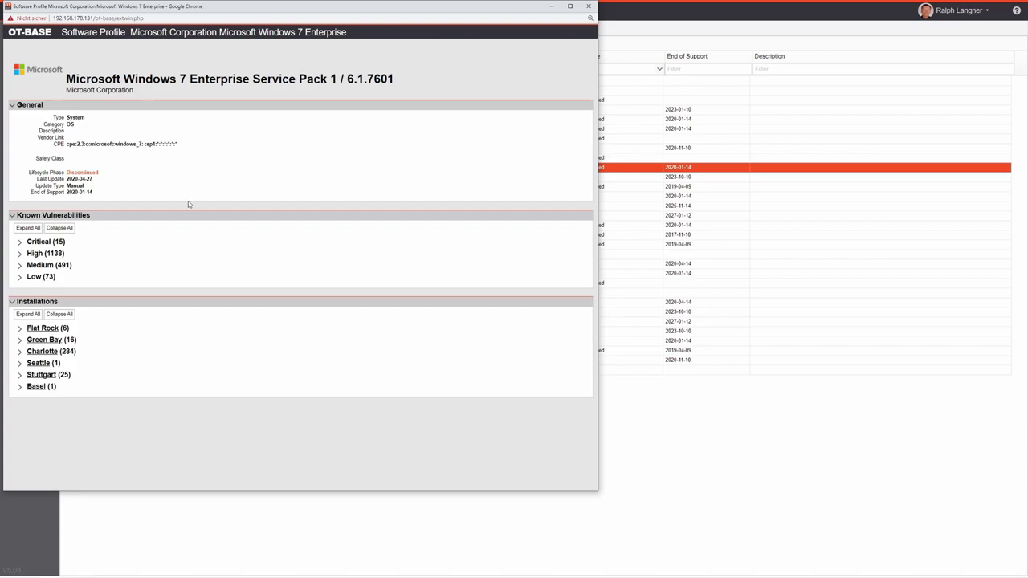
# Review the Flat Rock installations and the critical known vulnerabilities in the Windows 7 Enterprise profile, and close it.
pyautogui.click(20, 328)
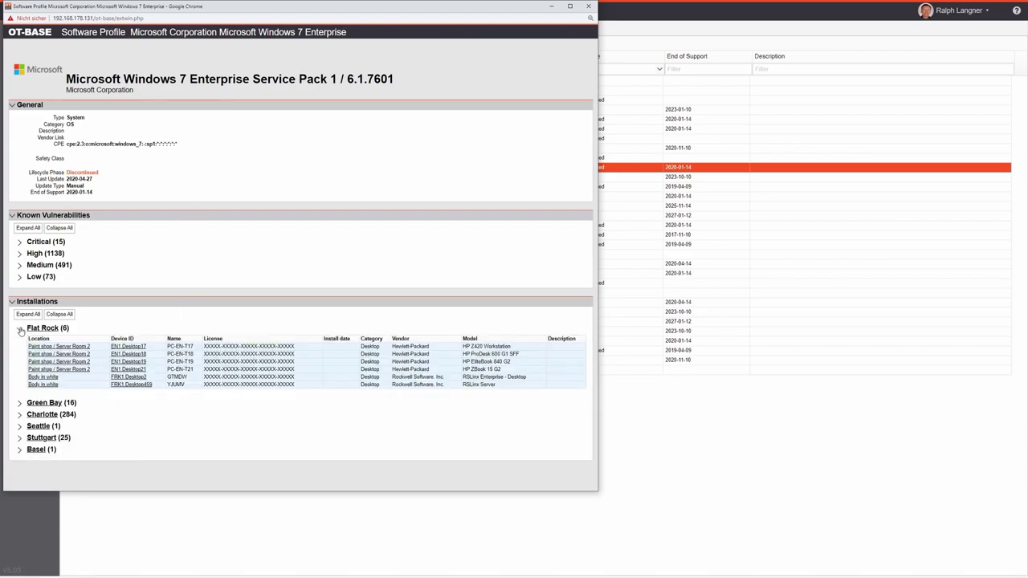
pyautogui.click(20, 244)
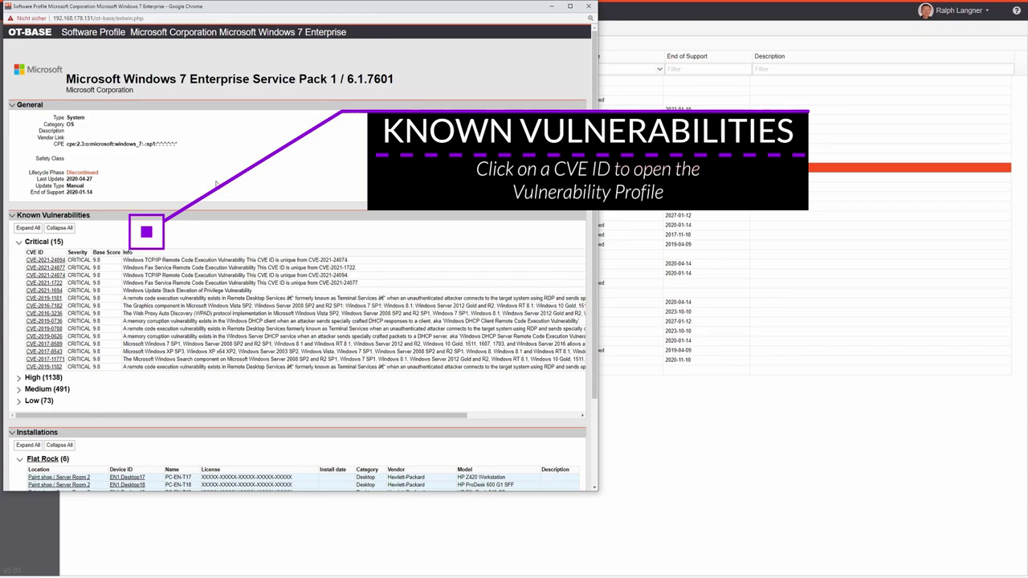
pyautogui.click(589, 6)
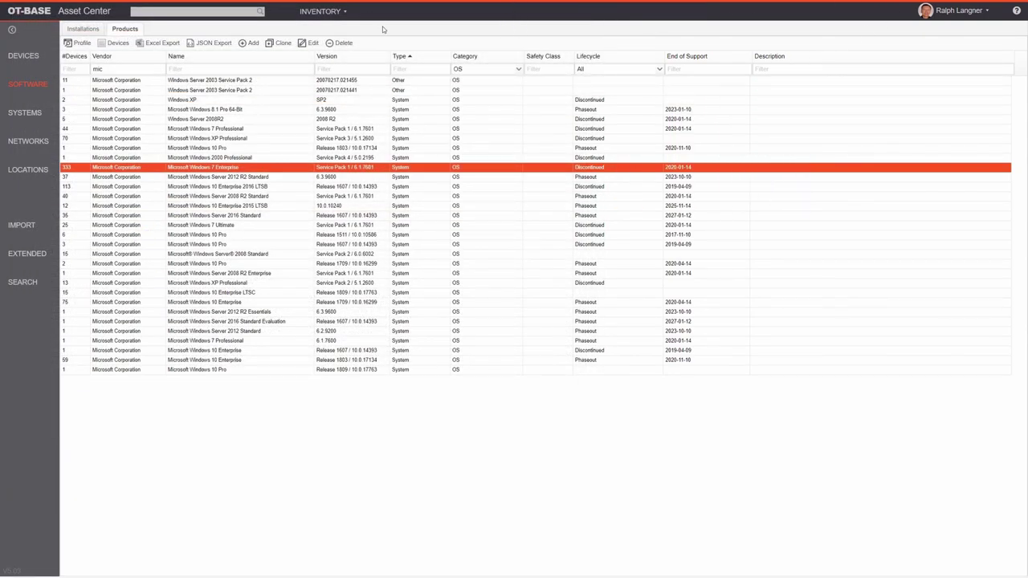
# Show the software installations and filter them by the vendor "adobe" and the name "%flash".
pyautogui.click(84, 30)
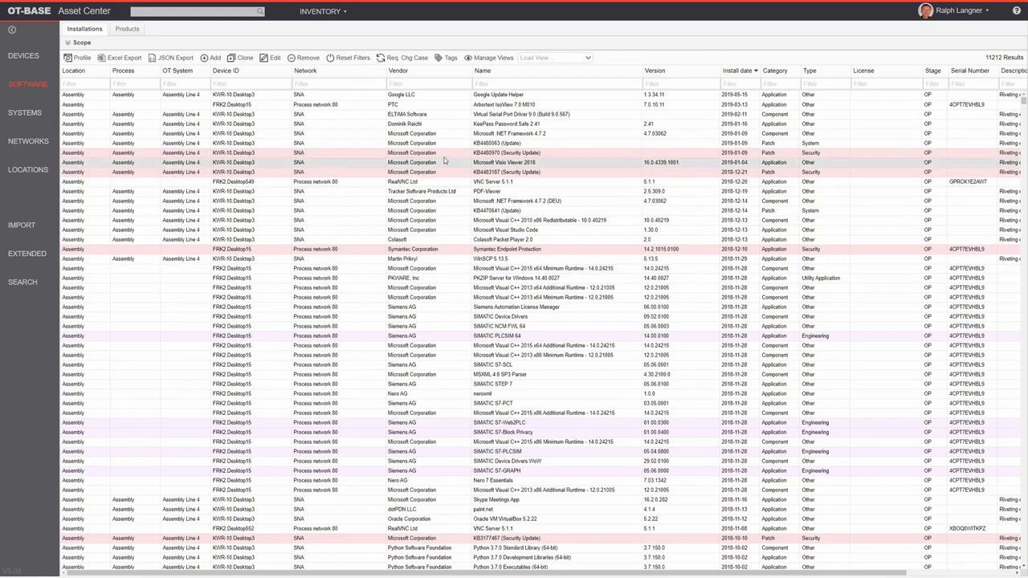
pyautogui.click(258, 153)
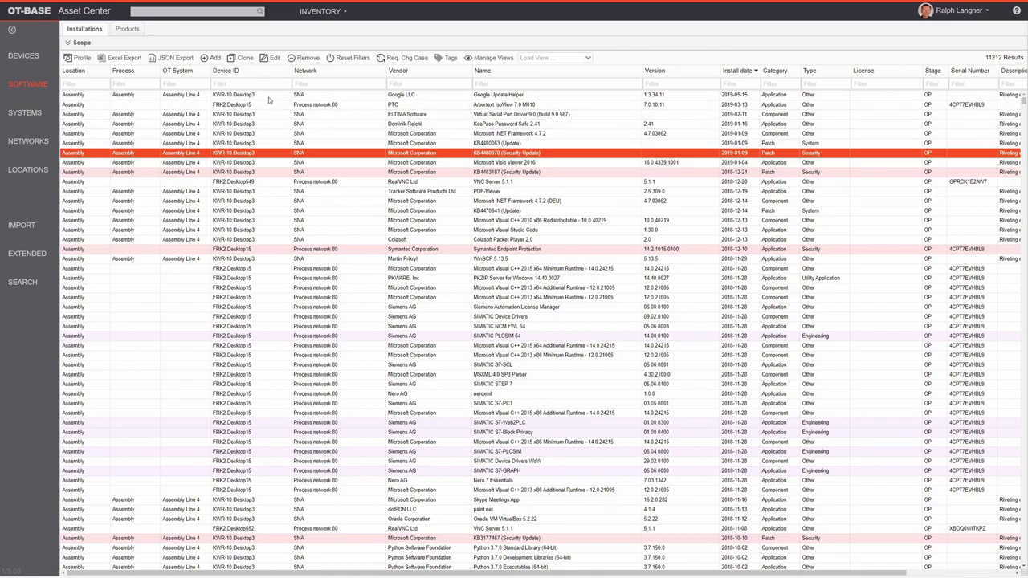
pyautogui.click(462, 83)
pyautogui.write('adobe')
pyautogui.press('Return')
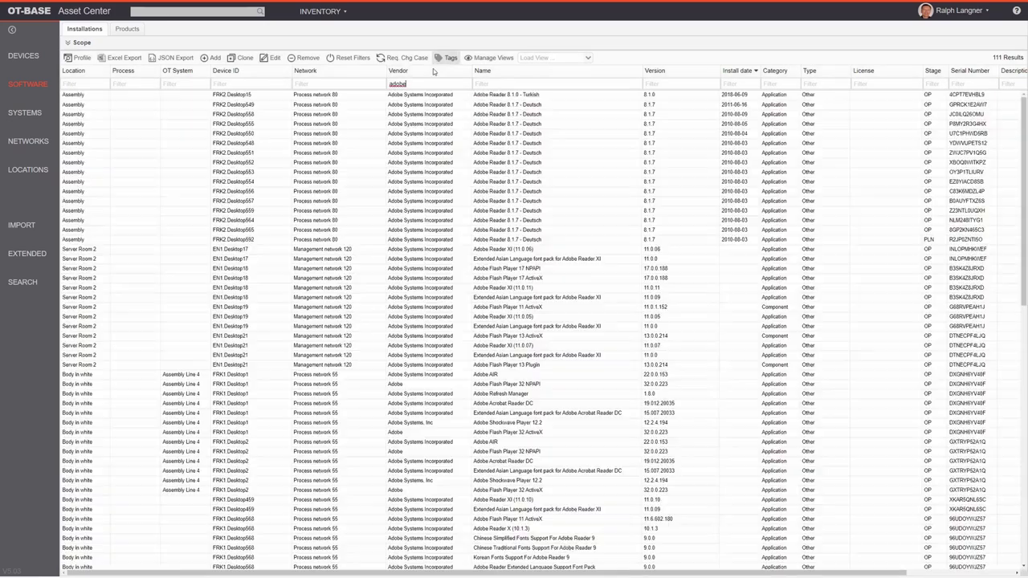
pyautogui.click(534, 84)
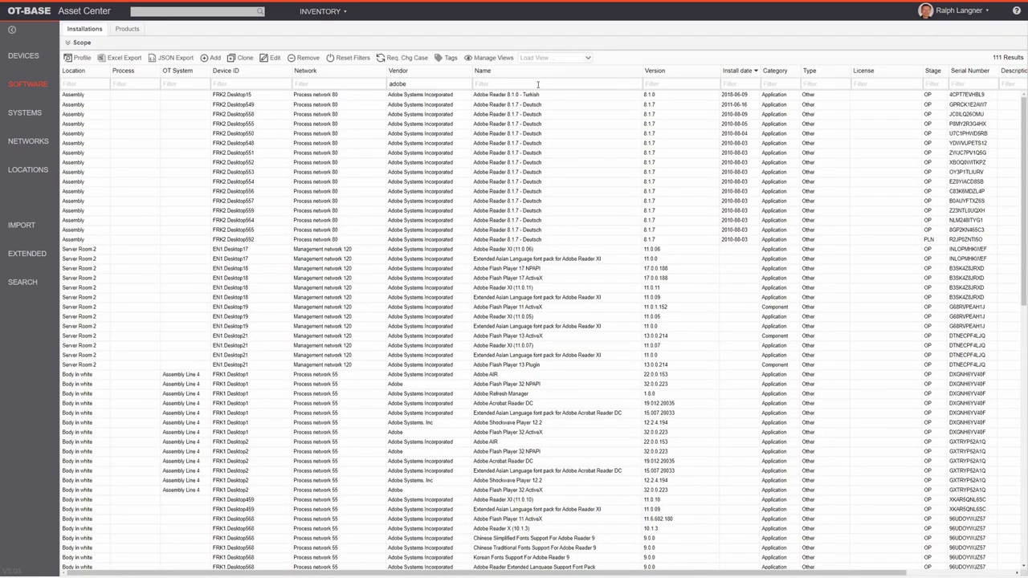
pyautogui.write('%flash')
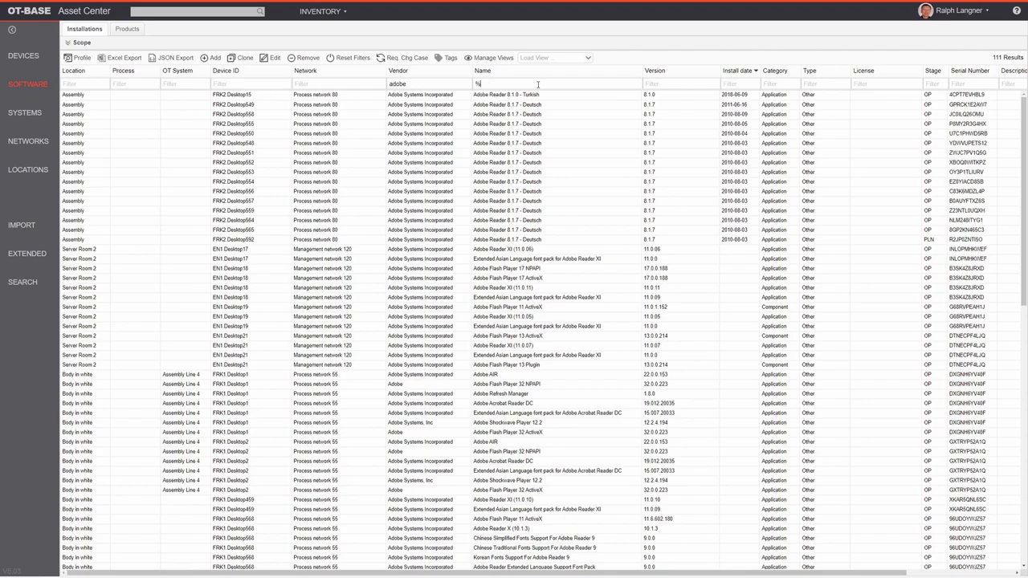
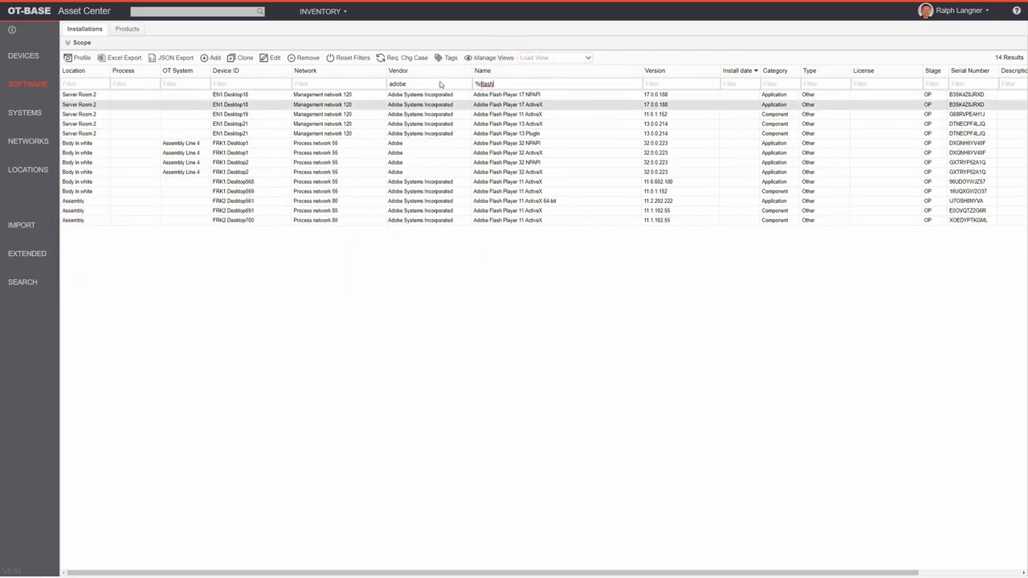
# Expand the scope settings of the installations list and look through the saved views without changing them.
pyautogui.click(440, 46)
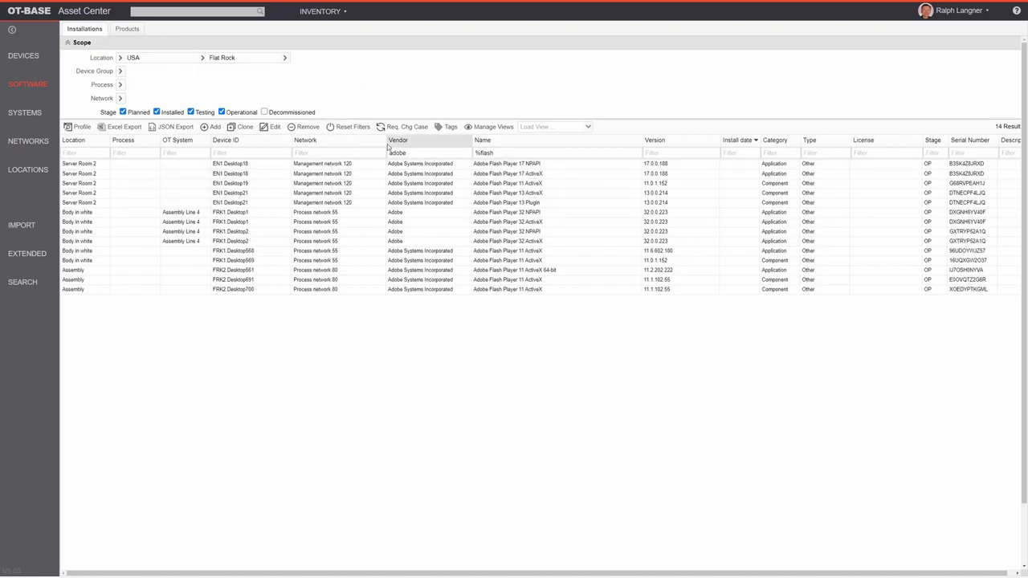
pyautogui.click(489, 127)
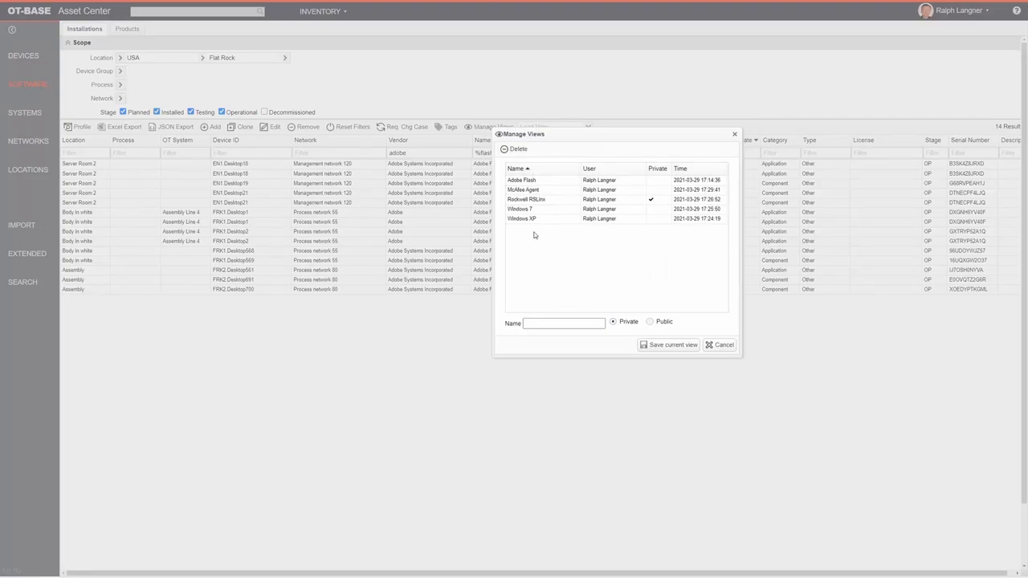
pyautogui.click(734, 134)
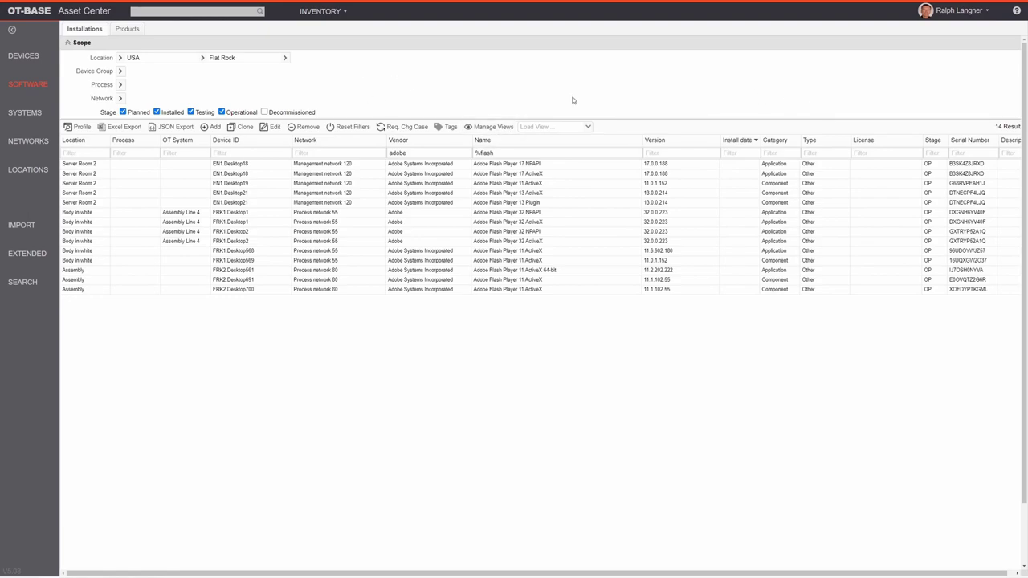
# Load the saved installation views Adobe Flash, Rockwell RSLinx and Windows XP one after another.
pyautogui.click(588, 127)
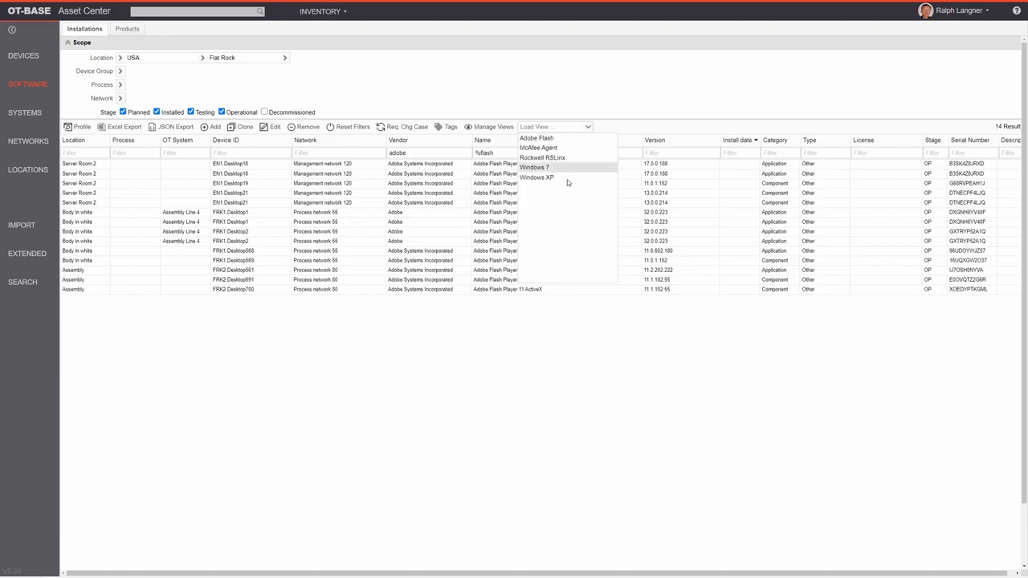
pyautogui.click(556, 139)
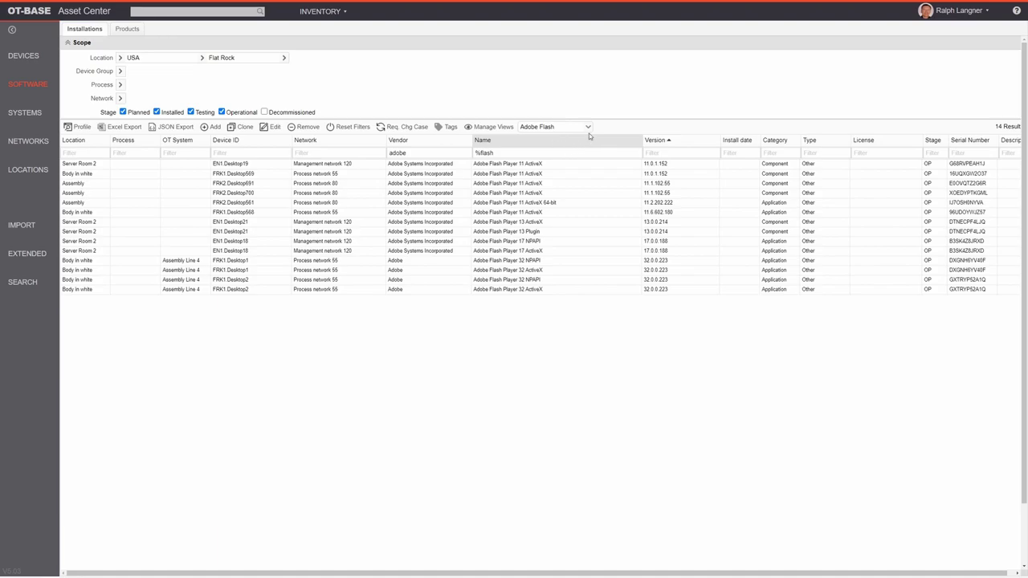
pyautogui.click(589, 128)
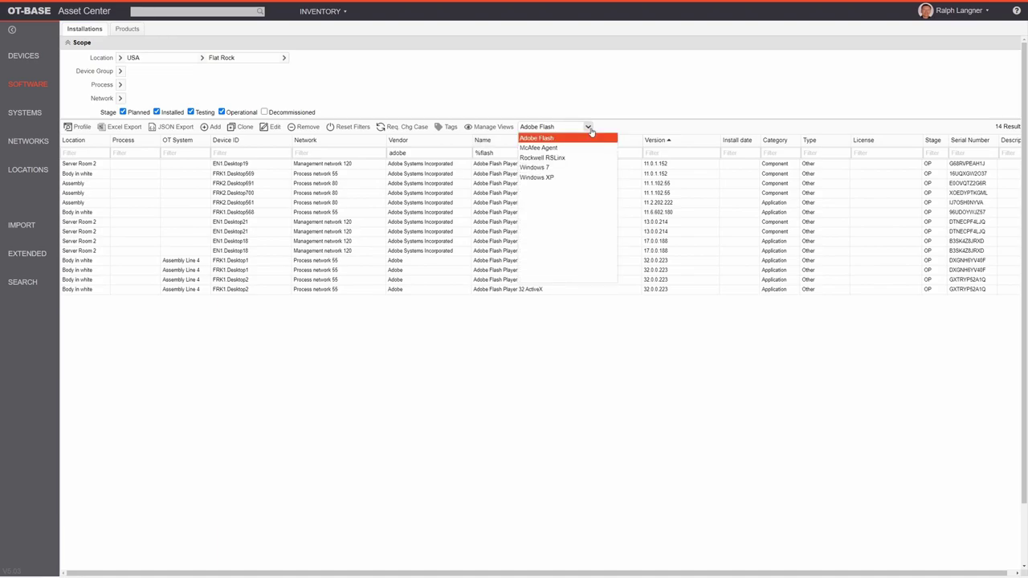
pyautogui.click(582, 159)
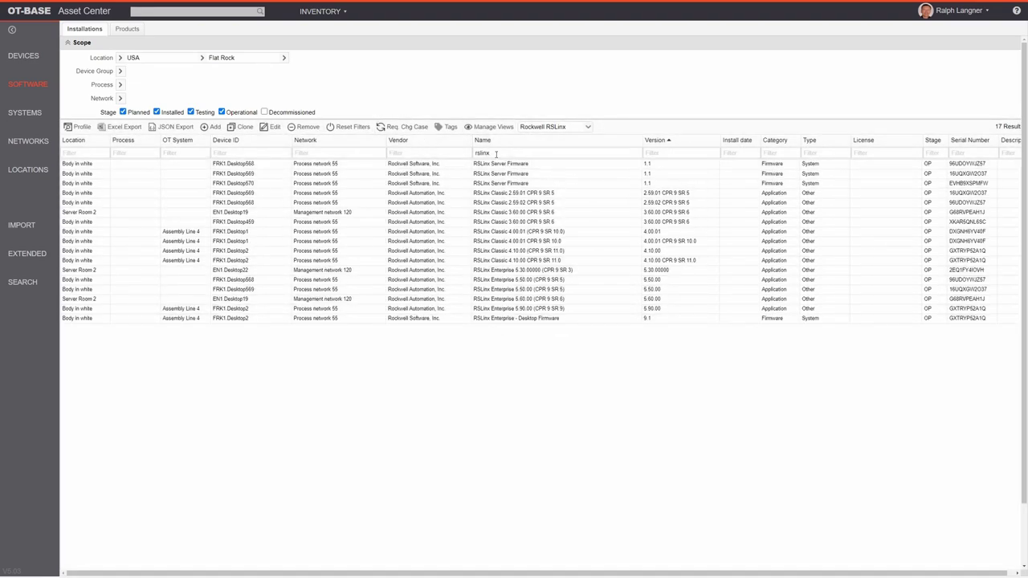
pyautogui.click(588, 127)
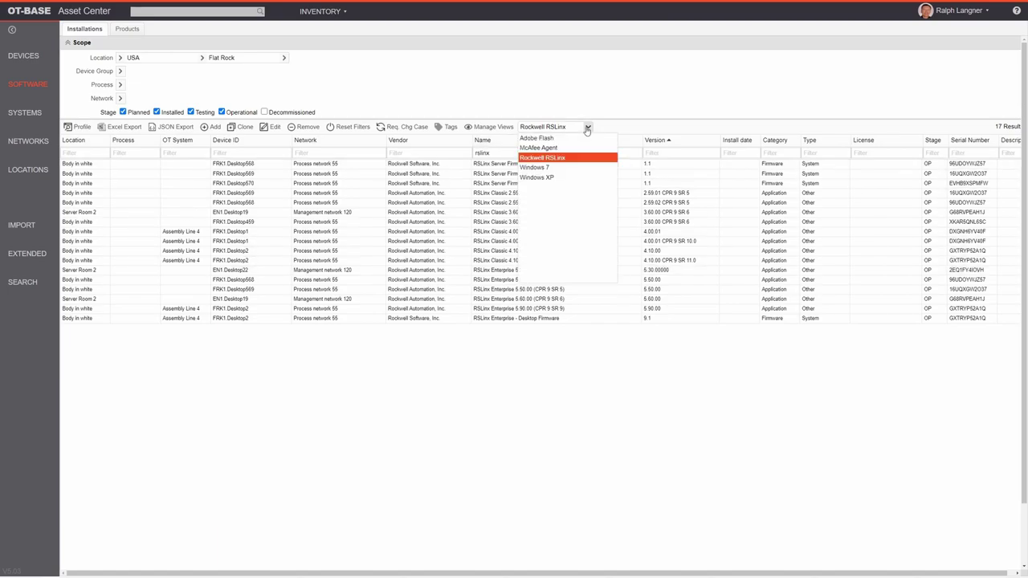
pyautogui.click(584, 178)
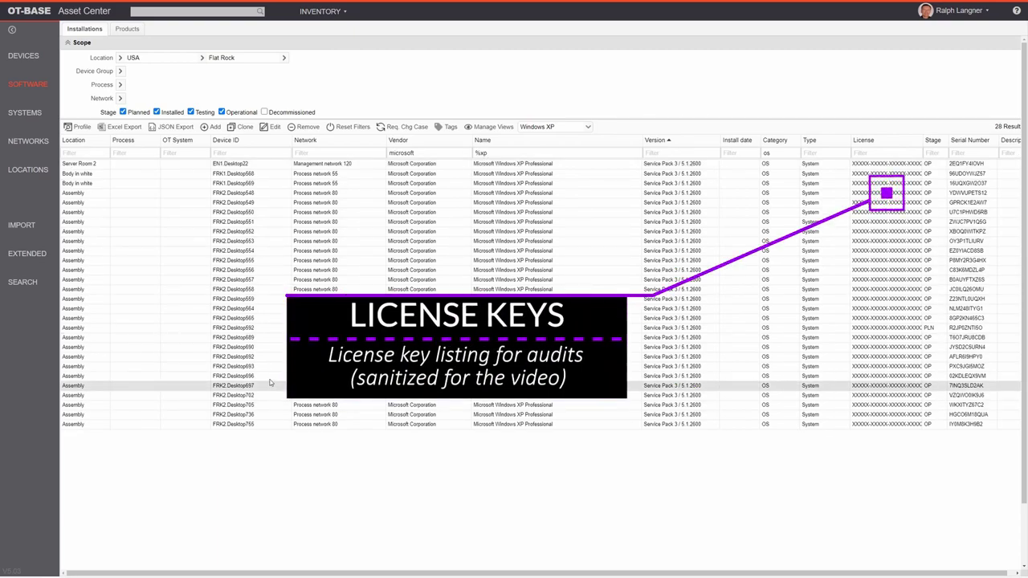
# Review the software section in the device profile of FRK2.Desktop554 in an enlarged window, and close the profile.
pyautogui.click(291, 254)
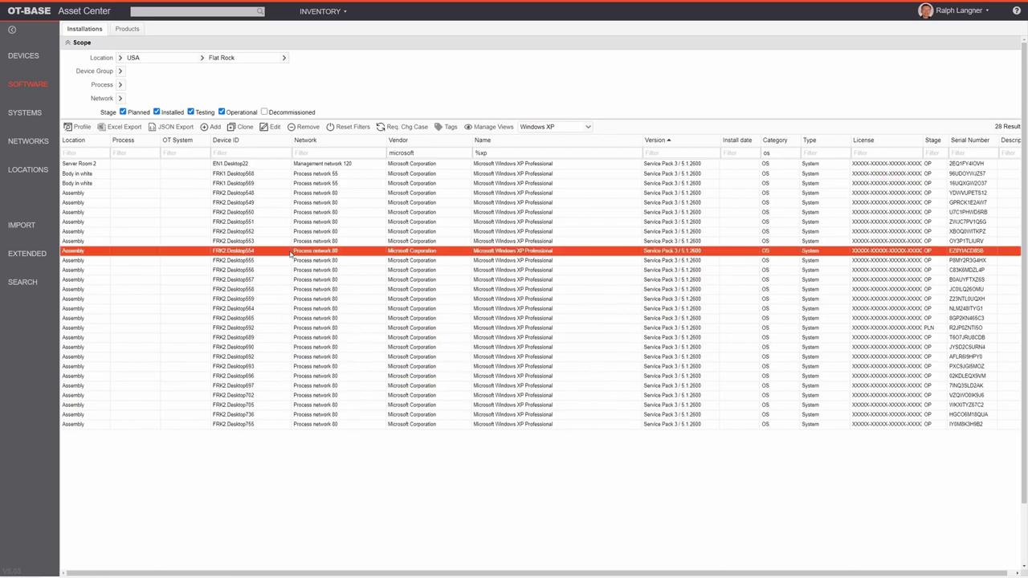
pyautogui.doubleClick(291, 254)
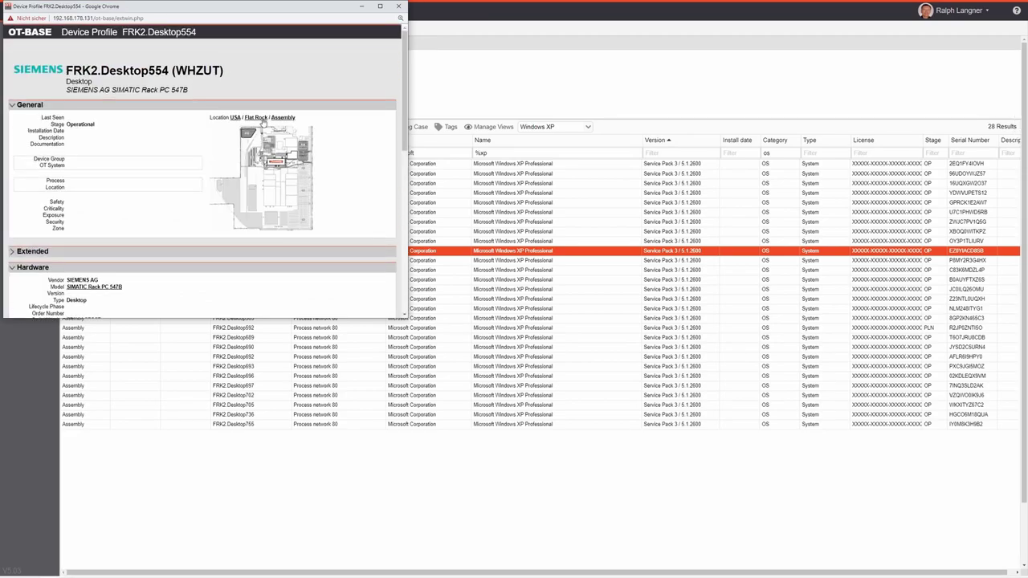
pyautogui.moveTo(404, 66); pyautogui.dragTo(410, 154)
pyautogui.scroll(-3, 185, 146)
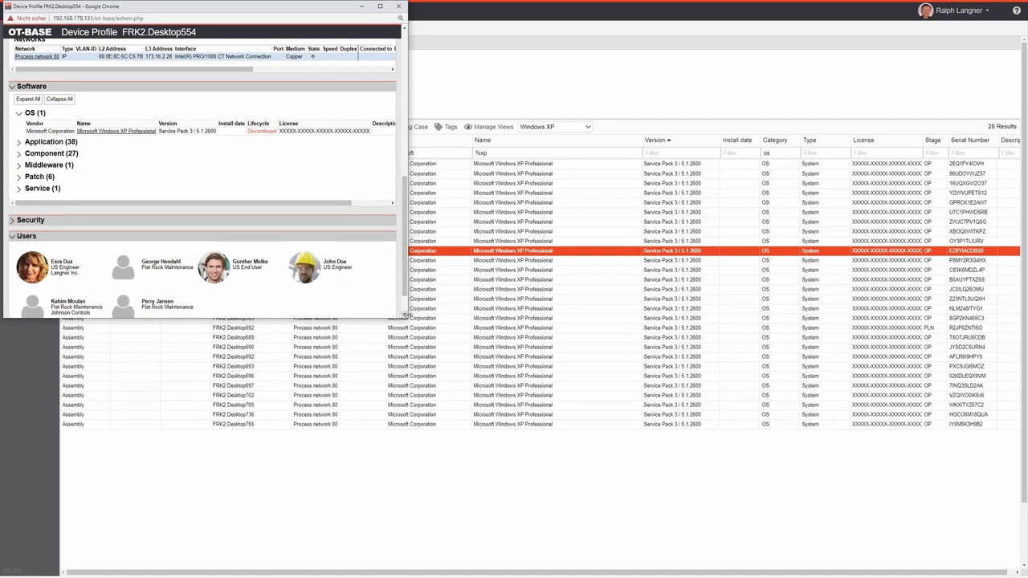
pyautogui.moveTo(406, 316); pyautogui.dragTo(722, 386)
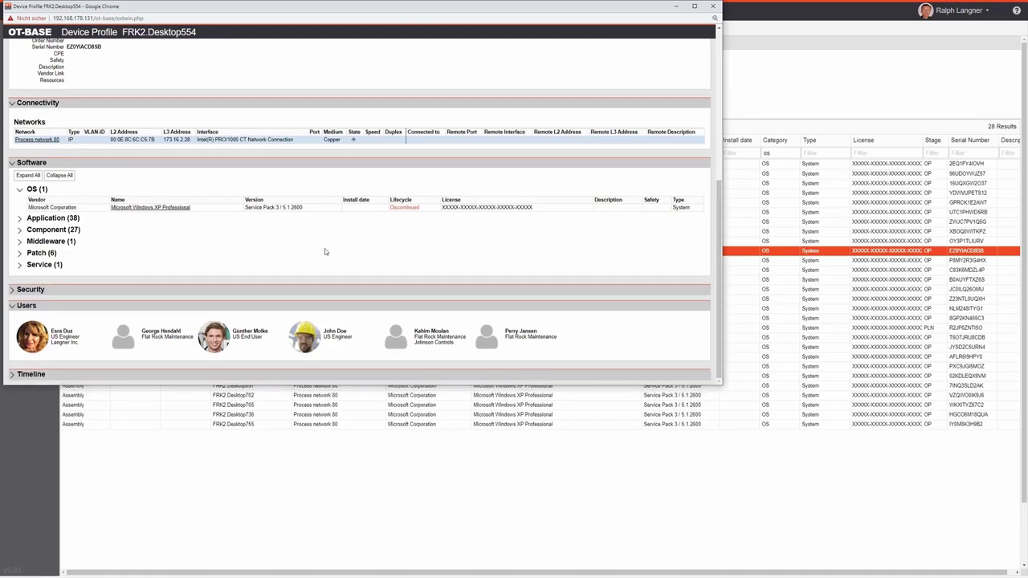
pyautogui.click(712, 6)
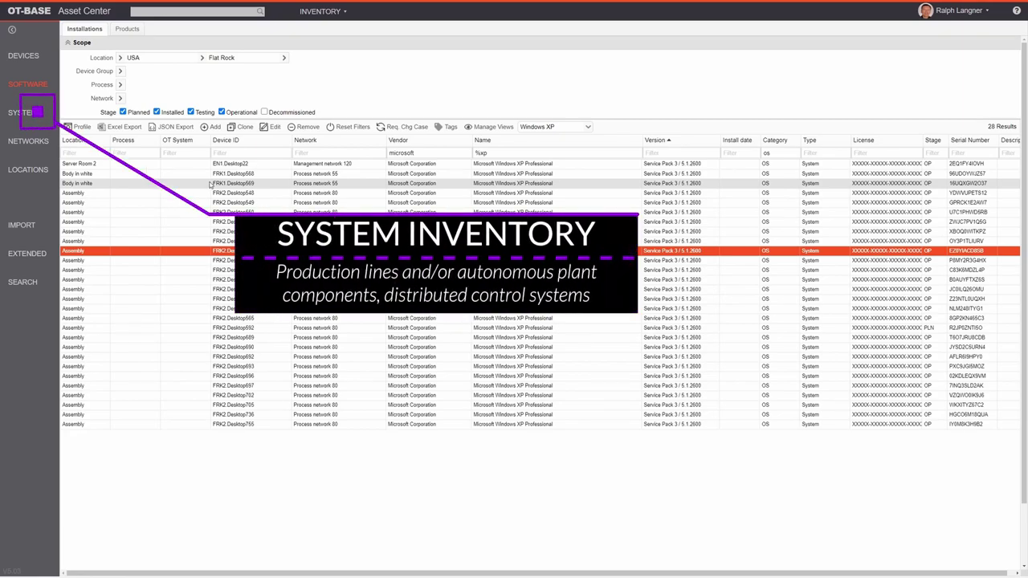
# Open the systems inventory and limit the process location filter to USA.
pyautogui.click(35, 117)
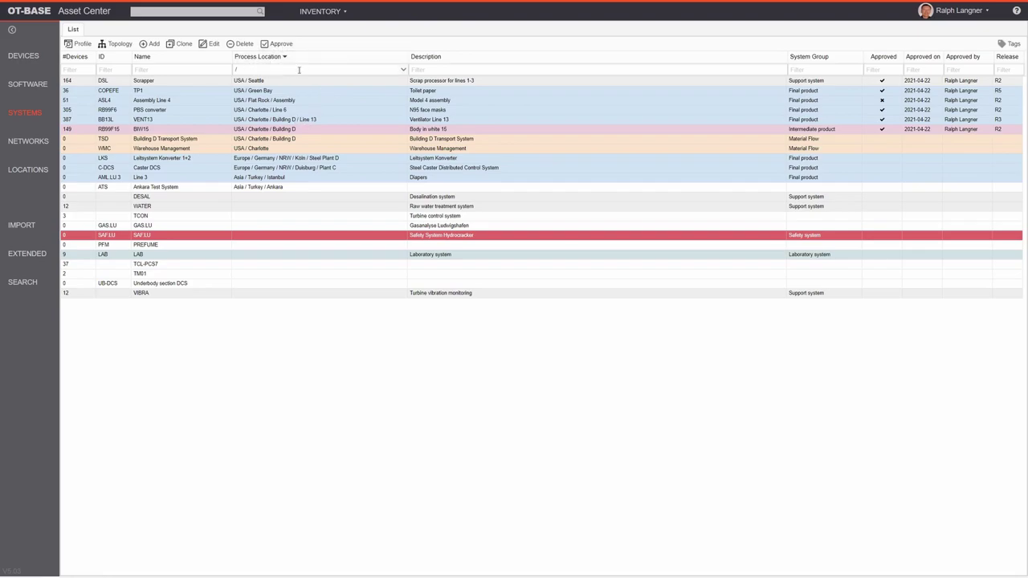
pyautogui.click(403, 71)
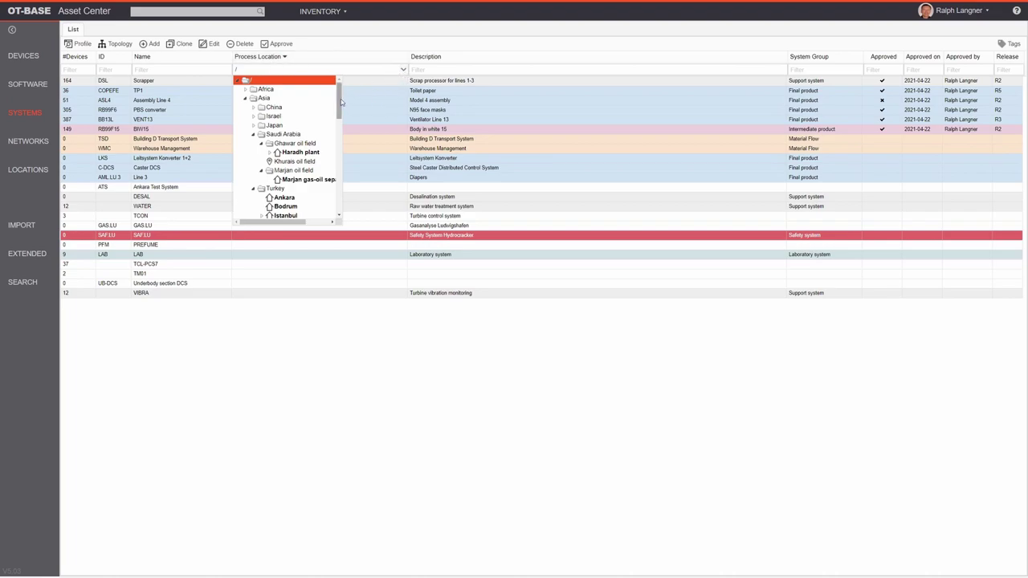
pyautogui.moveTo(341, 98); pyautogui.dragTo(329, 222)
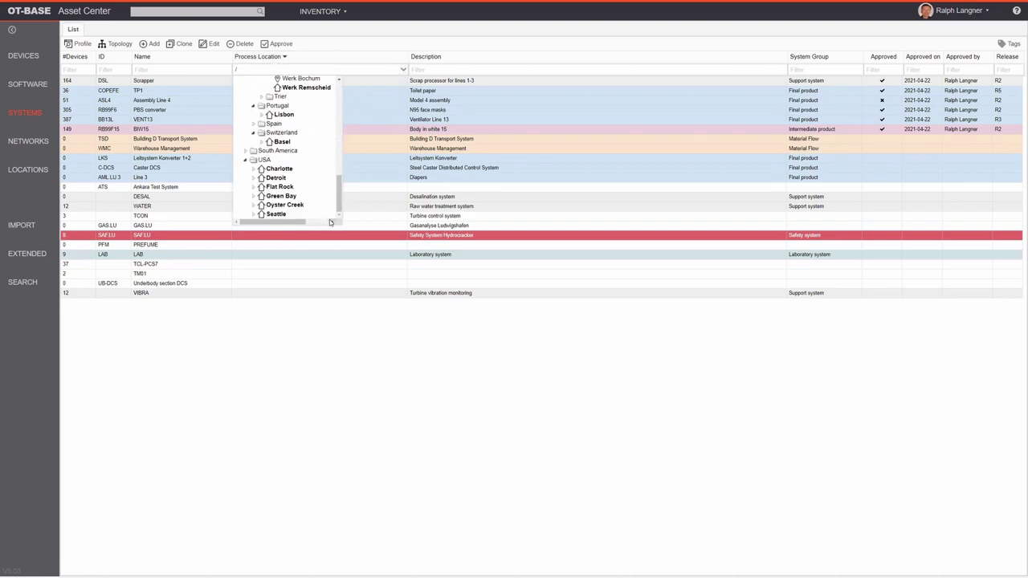
pyautogui.click(273, 159)
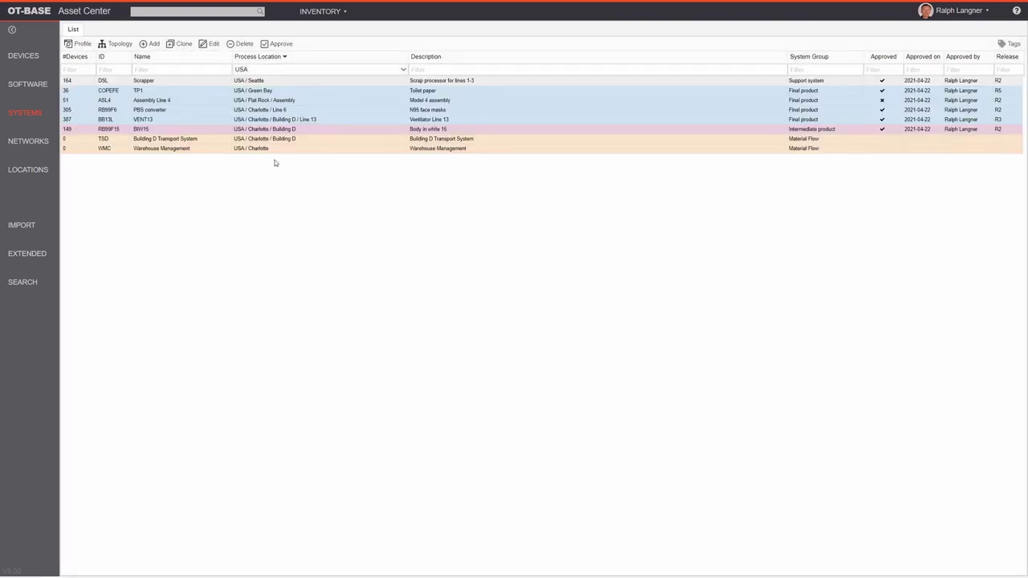
# Examine the system groups and the approval status of the listed USA systems, including Scrapper, Assembly Line 4 and BIW15.
pyautogui.click(286, 102)
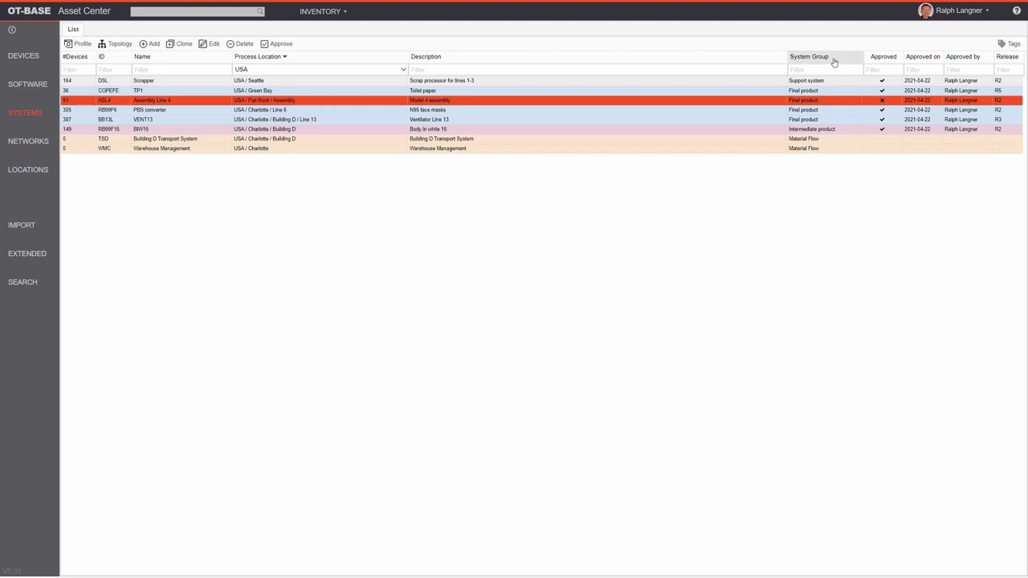
pyautogui.click(789, 83)
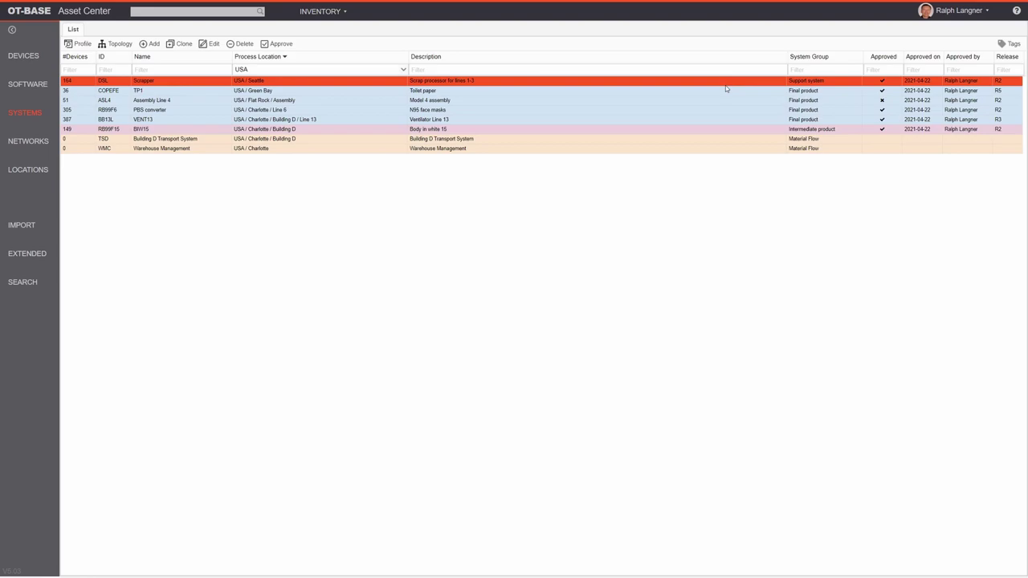
pyautogui.click(832, 101)
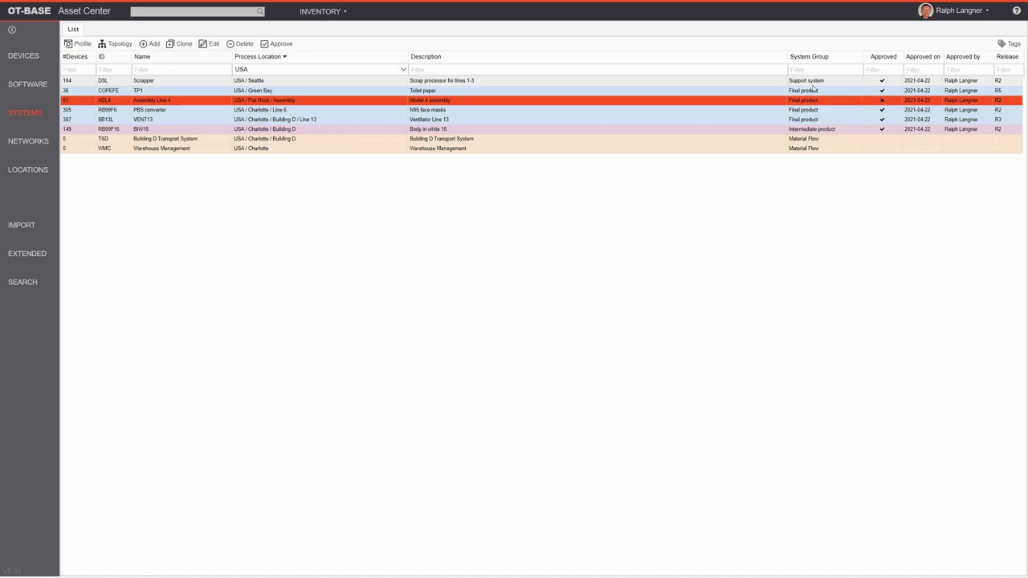
pyautogui.click(815, 130)
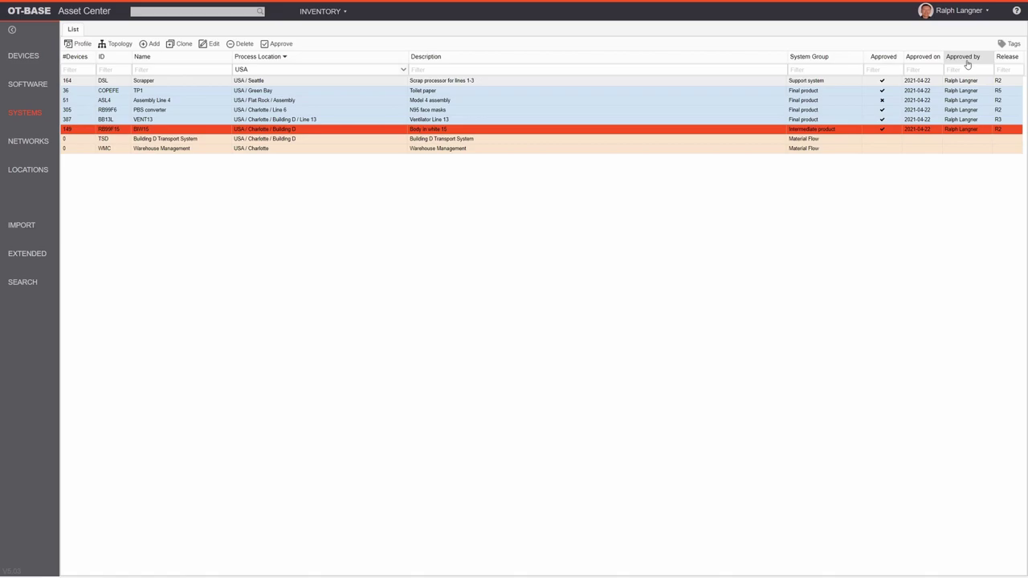
pyautogui.click(897, 112)
pyautogui.click(890, 121)
pyautogui.click(891, 128)
pyautogui.click(879, 102)
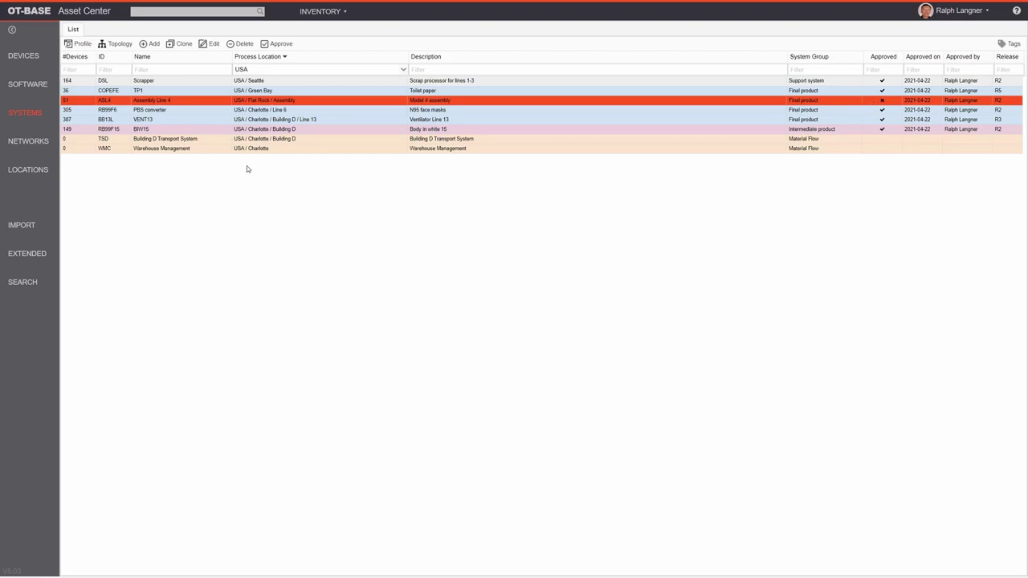
# Open the system profile of BIW15, the Body in white 15 system in Charlotte's Building D.
pyautogui.click(233, 131)
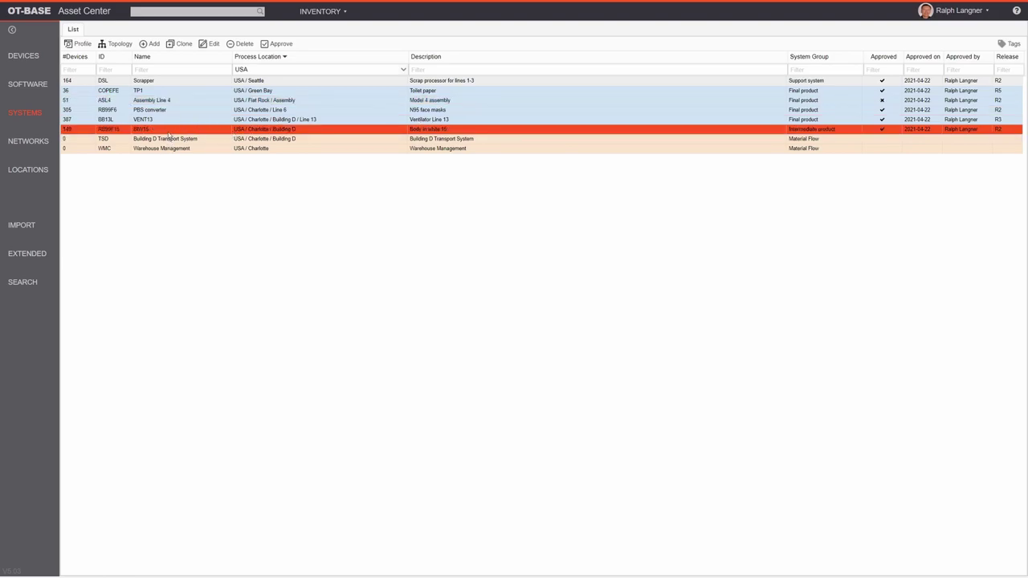
pyautogui.click(81, 45)
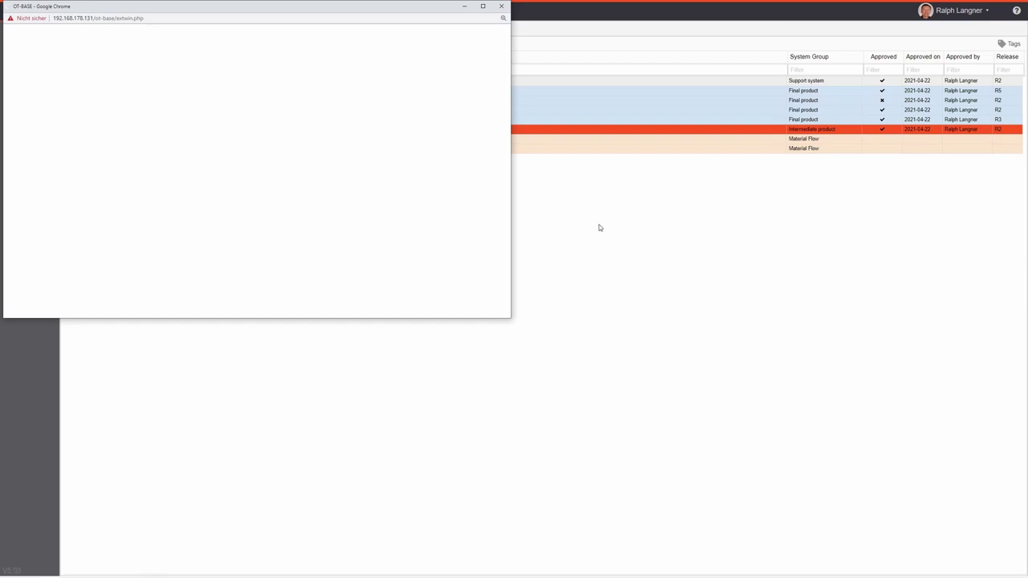
# Enlarge the BIW15 system profile window and check its extended attributes, leaving the Extended section collapsed.
pyautogui.doubleClick(487, 11)
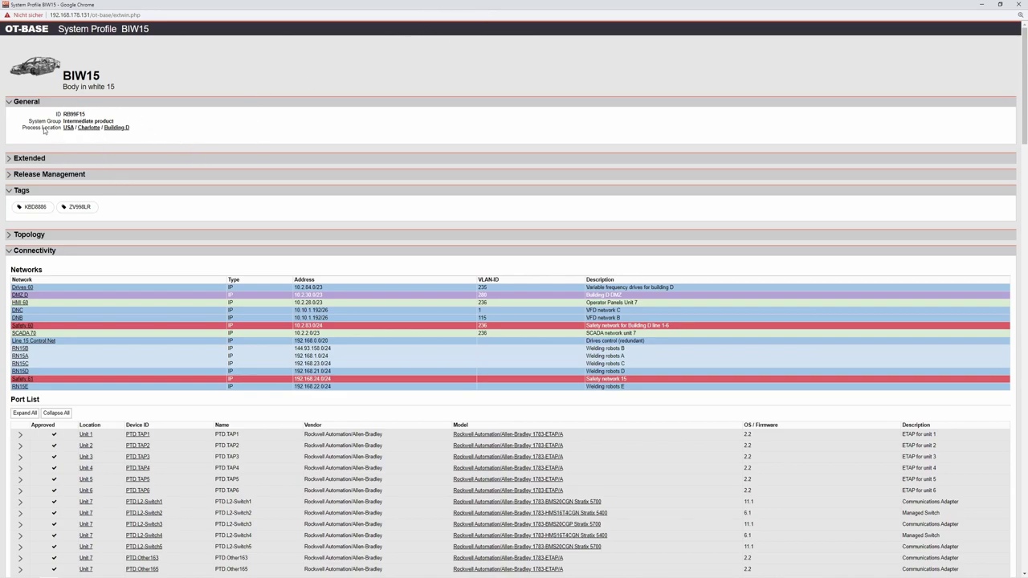
pyautogui.click(128, 158)
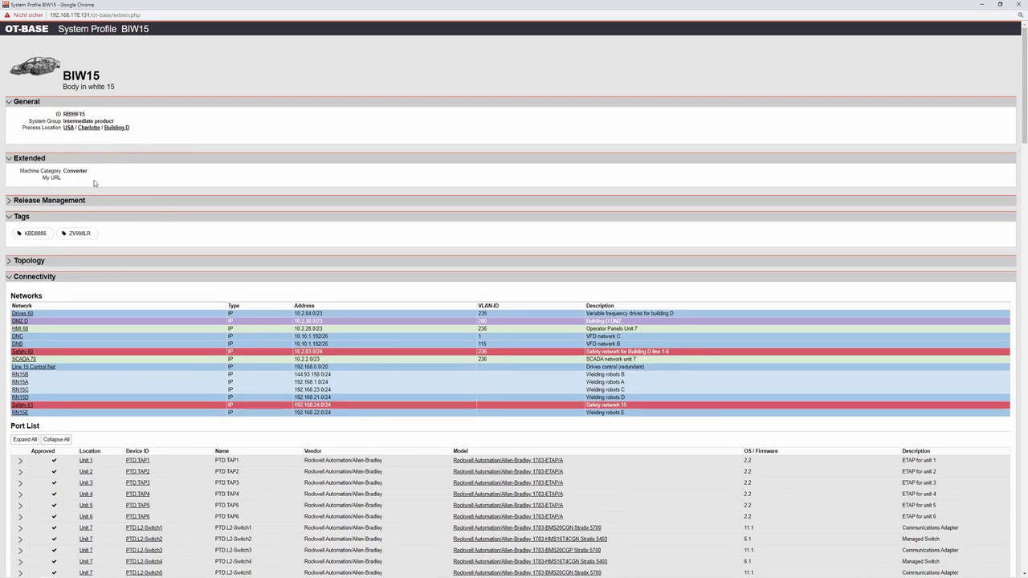
pyautogui.click(169, 161)
# Examine the BIW15 release history, including devices added in R1 and the PTD.Actuator1 changes in R2, and collapse both releases.
pyautogui.click(162, 177)
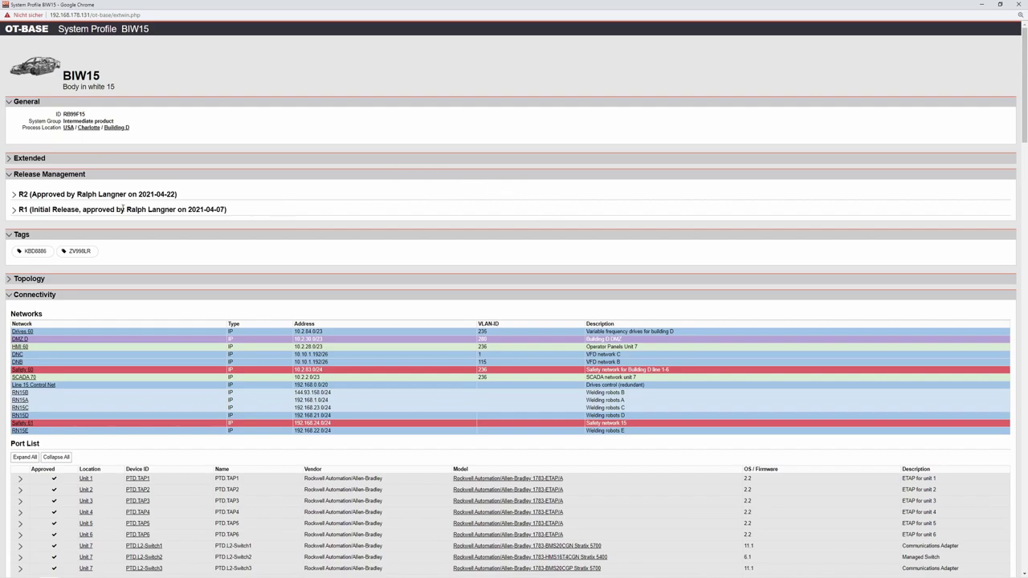
pyautogui.click(13, 210)
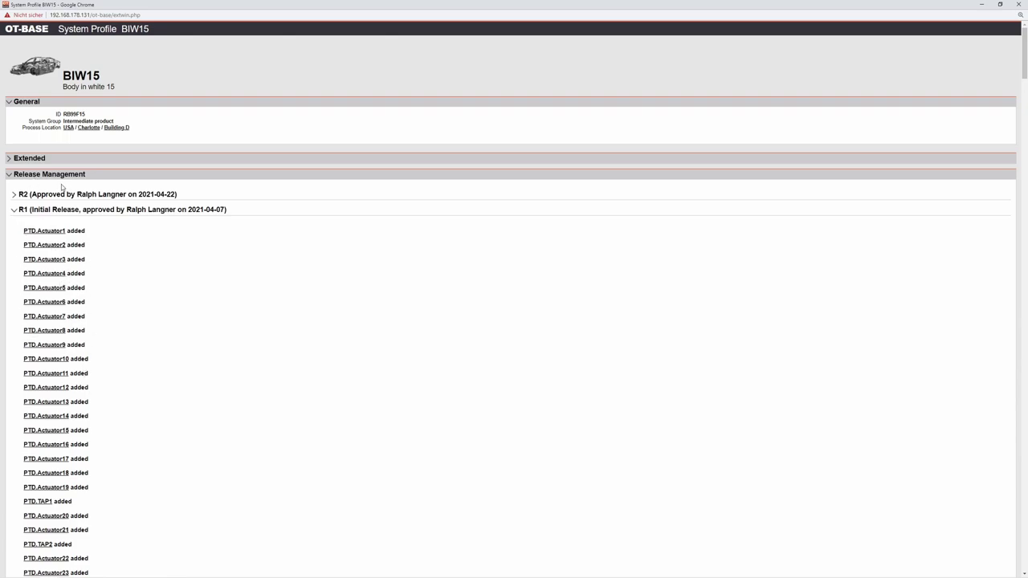
pyautogui.click(15, 211)
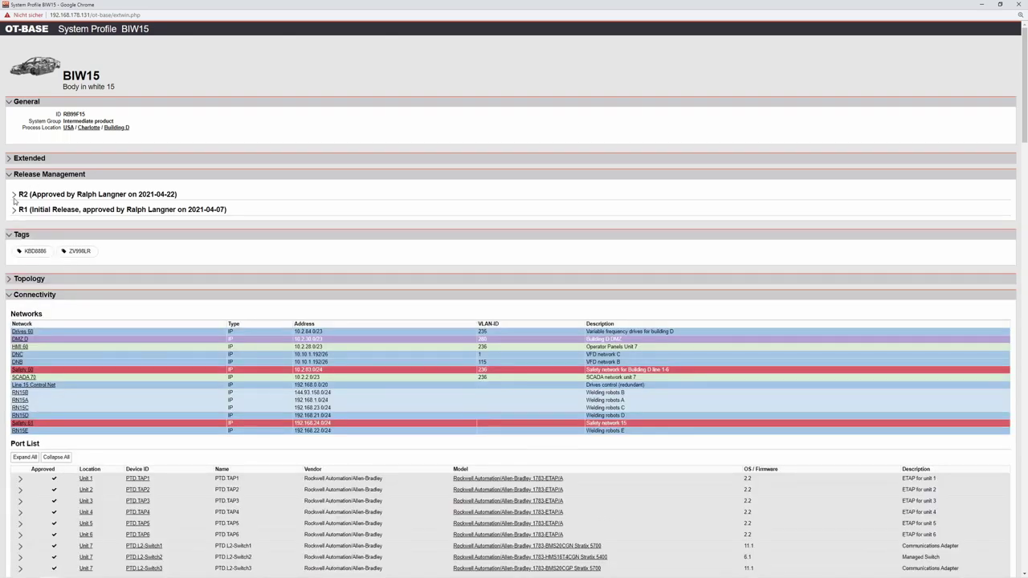
pyautogui.click(14, 194)
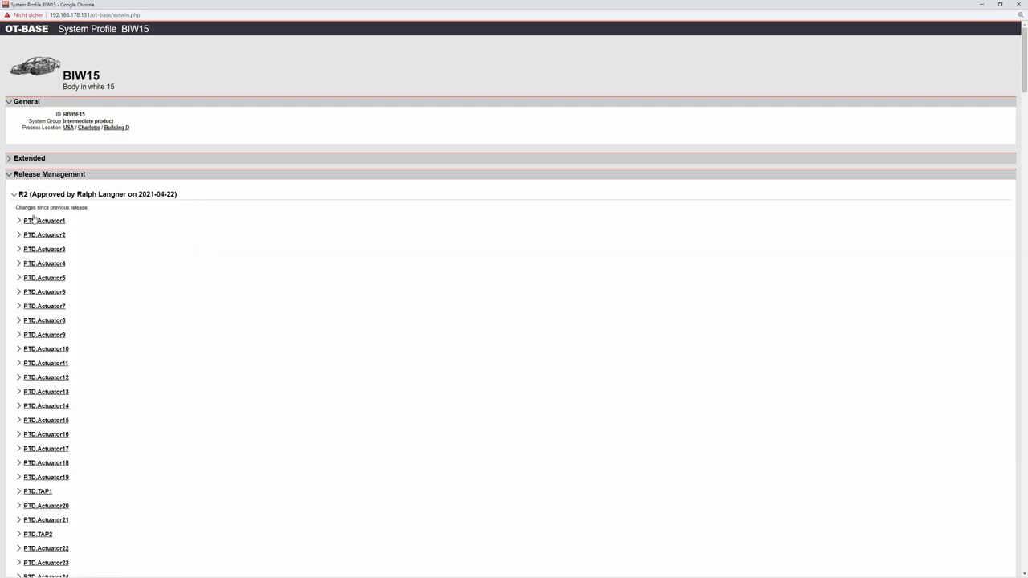
pyautogui.click(19, 221)
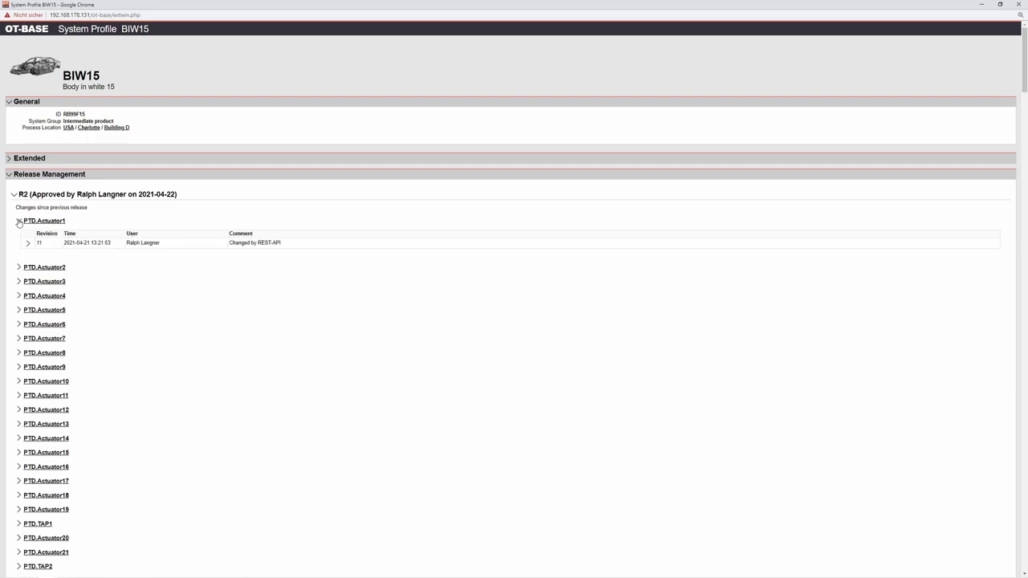
pyautogui.click(13, 194)
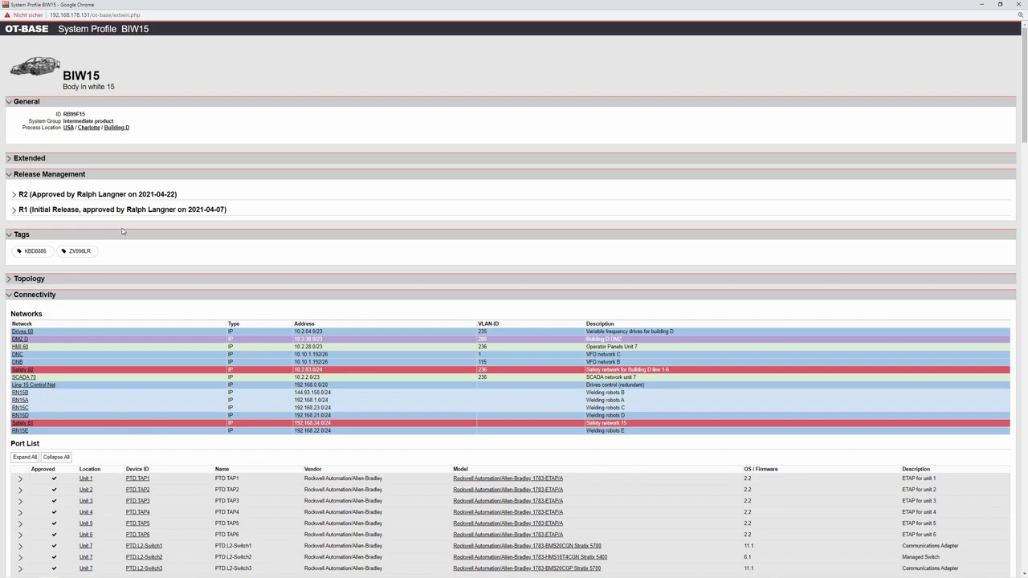
# Examine the BIW15 network topology diagram and collapse the Topology section again.
pyautogui.click(94, 280)
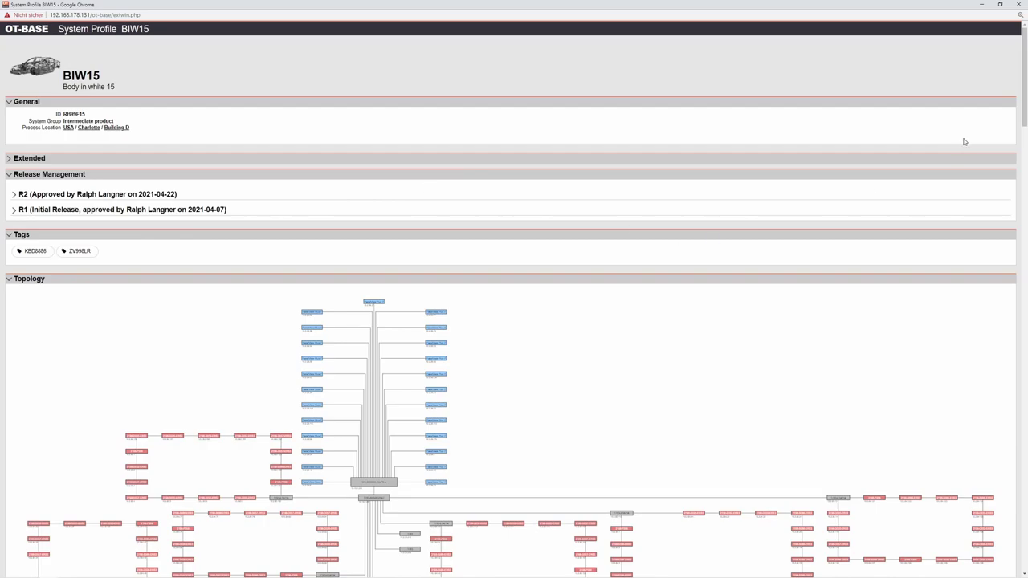
pyautogui.moveTo(1024, 81); pyautogui.dragTo(1023, 98)
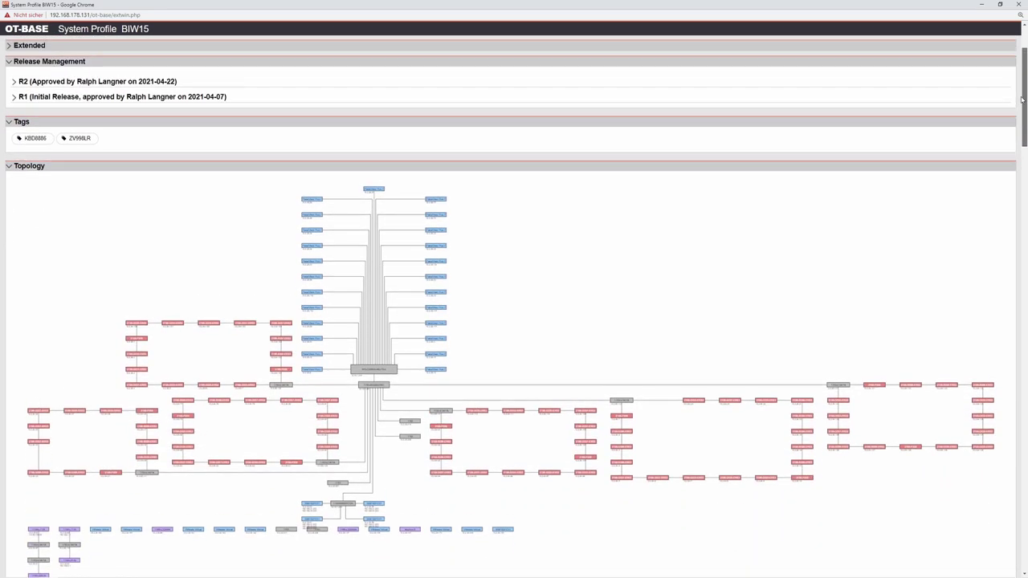
pyautogui.click(918, 168)
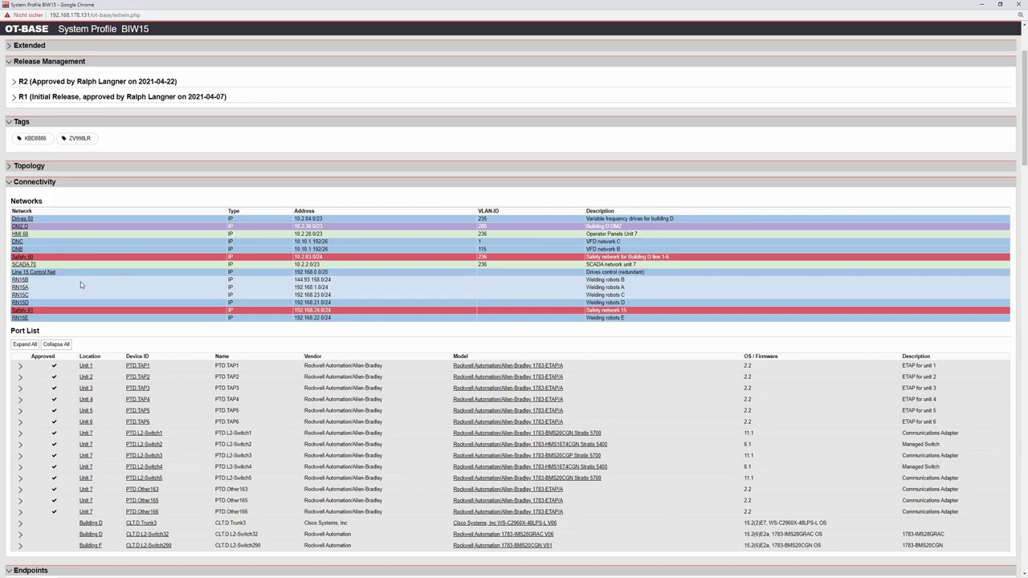
# Inspect the port details of switches CLT.D.Trunk3 and PTD.Other166 in the port list, collapsing each one again.
pyautogui.moveTo(1025, 138); pyautogui.dragTo(1009, 185)
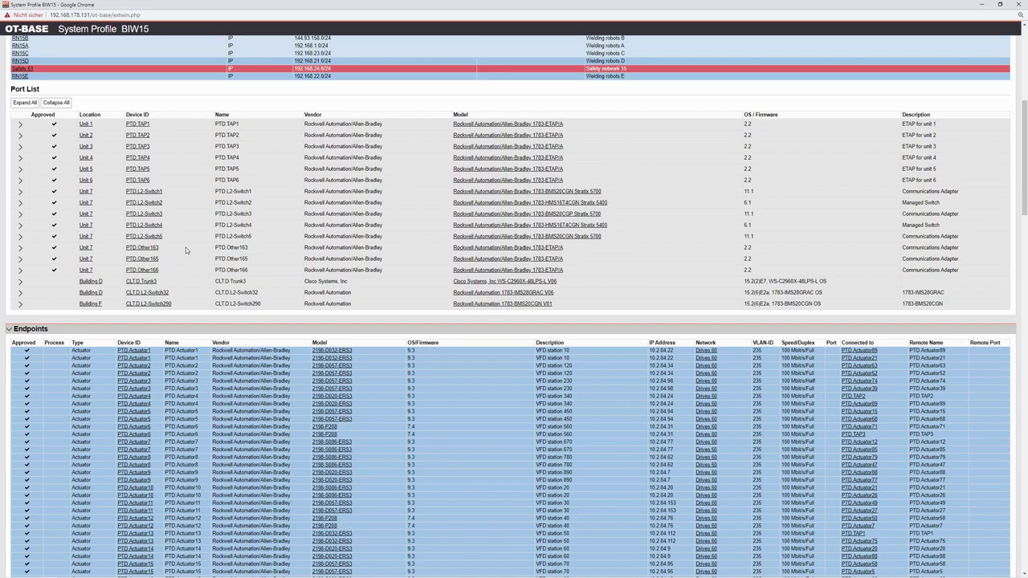
pyautogui.click(19, 281)
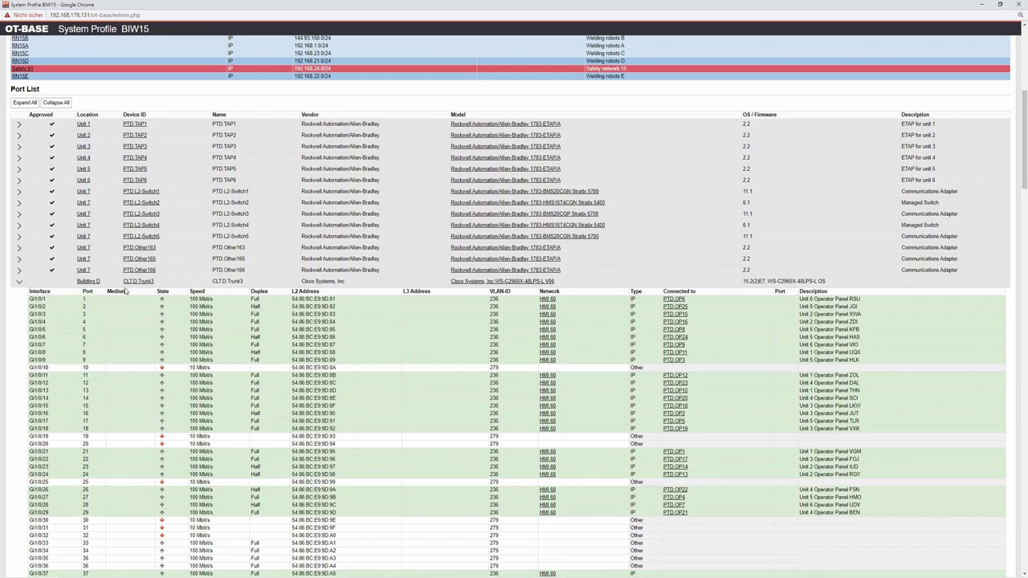
pyautogui.click(19, 282)
pyautogui.click(20, 270)
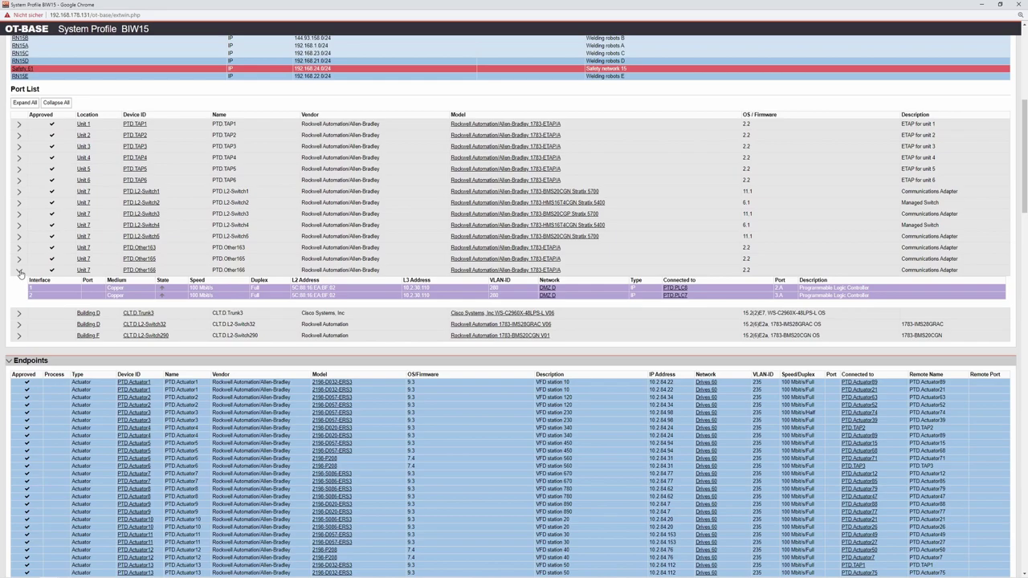
pyautogui.click(20, 272)
pyautogui.click(19, 281)
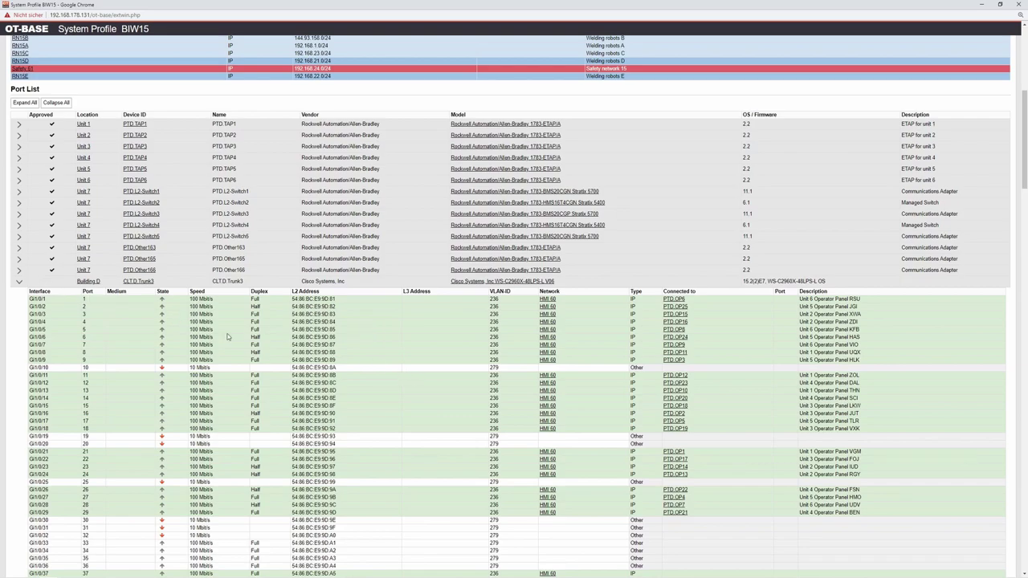
pyautogui.click(18, 282)
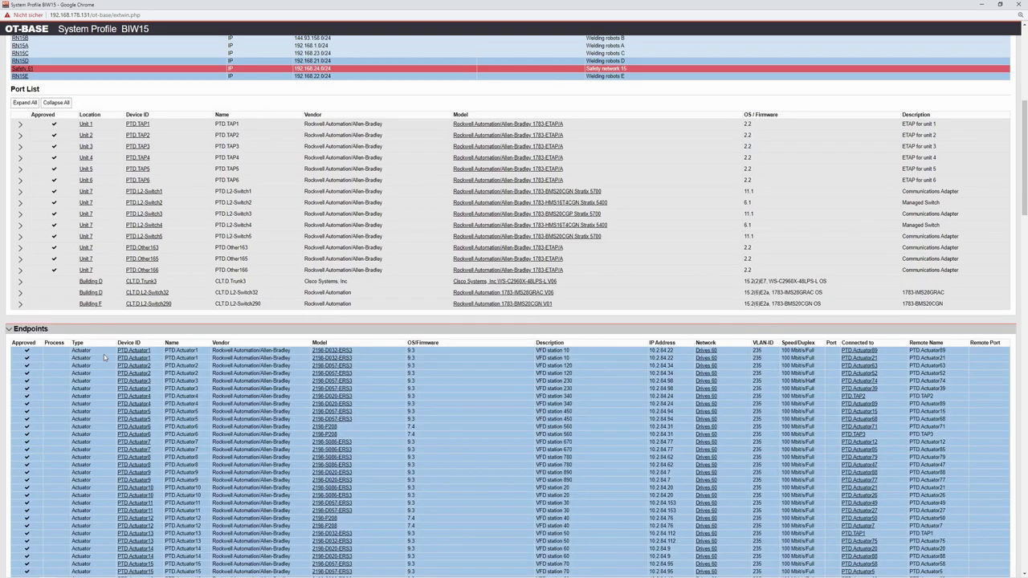
# Sort the Endpoints table by model, by vendor, and finally by connected device.
pyautogui.scroll(-1, 369, 305)
pyautogui.scroll(-1, 345, 241)
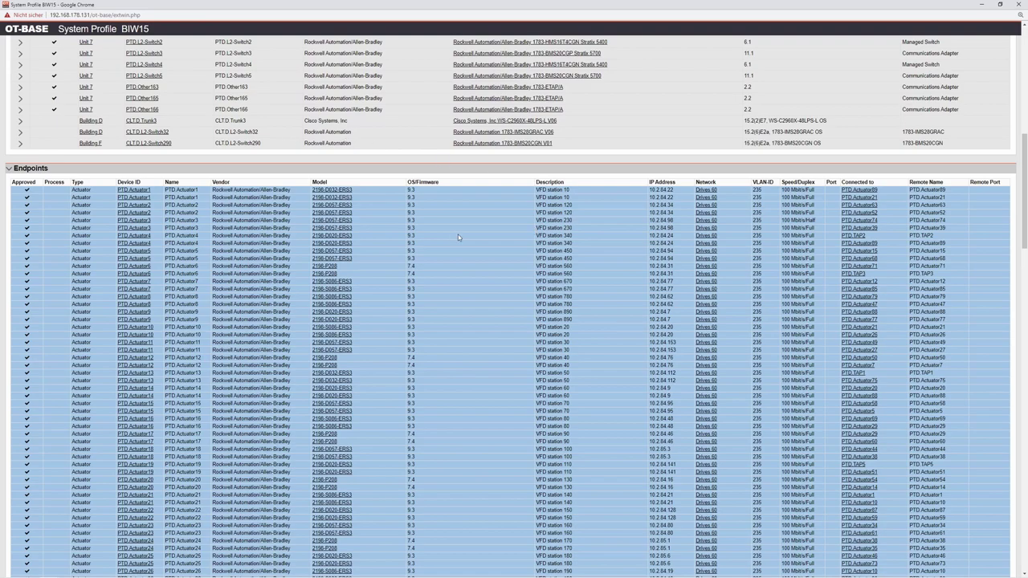
pyautogui.click(342, 184)
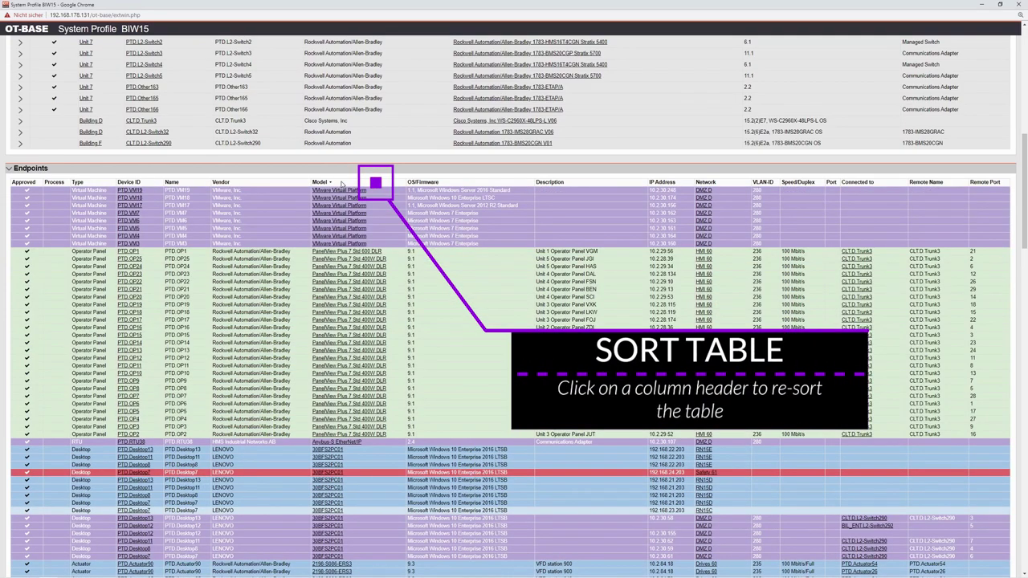
pyautogui.click(268, 183)
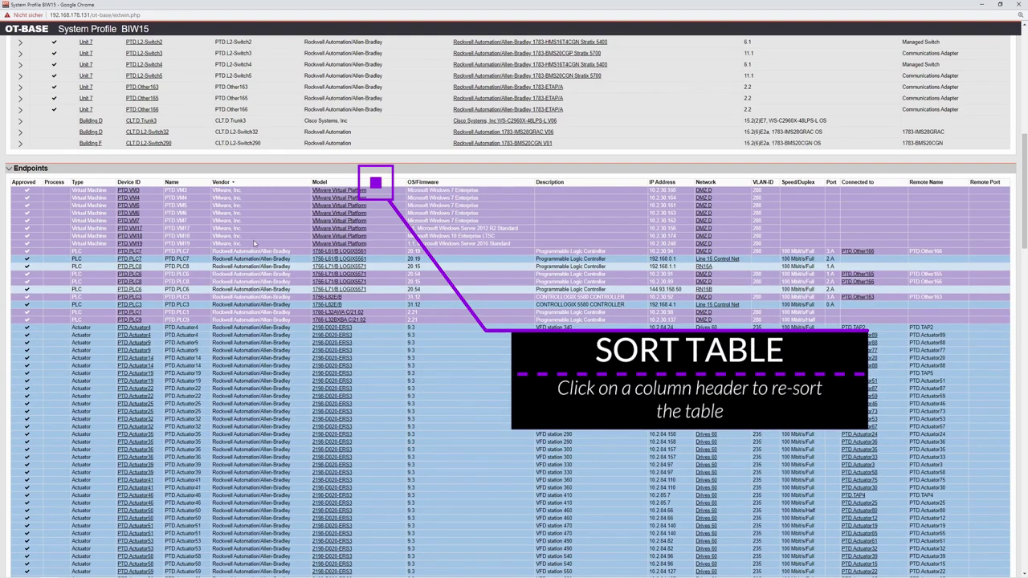
pyautogui.click(884, 184)
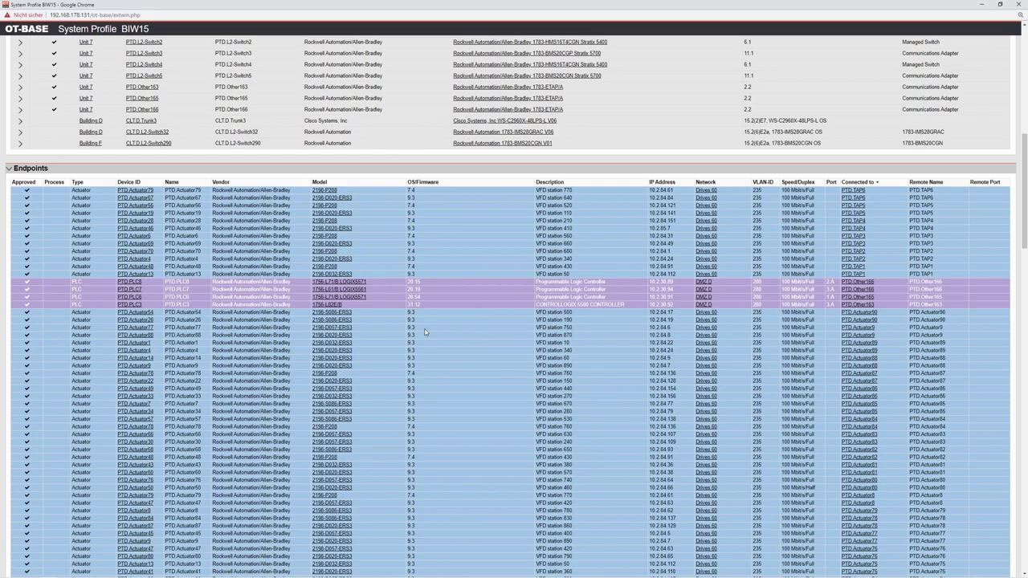
# Look through the sorted endpoints and expand the bill of materials below them to examine it.
pyautogui.scroll(-10, 199, 359)
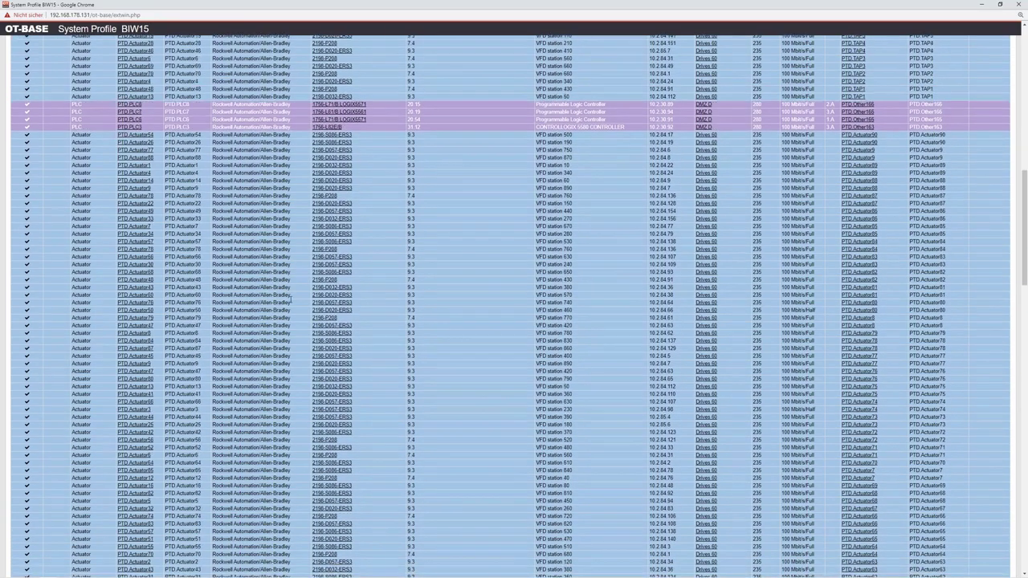
pyautogui.scroll(-15, 296, 287)
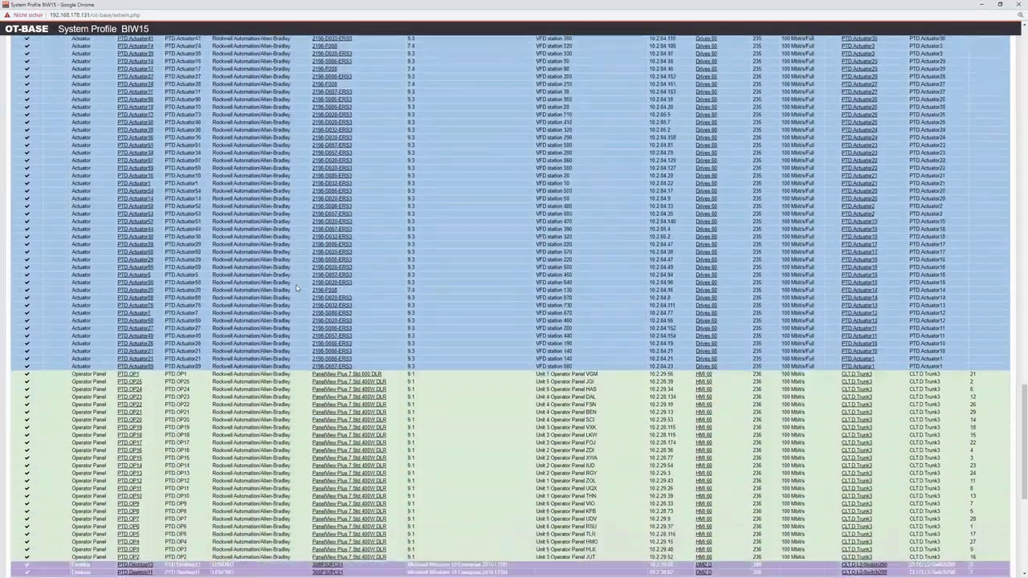
pyautogui.scroll(-1, 301, 284)
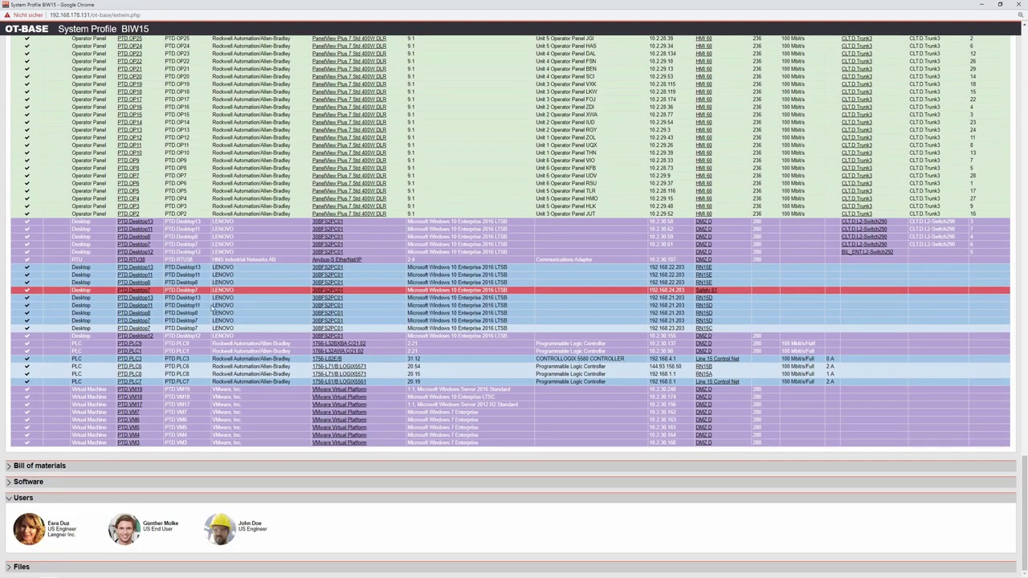
pyautogui.click(8, 466)
pyautogui.scroll(-4, 54, 414)
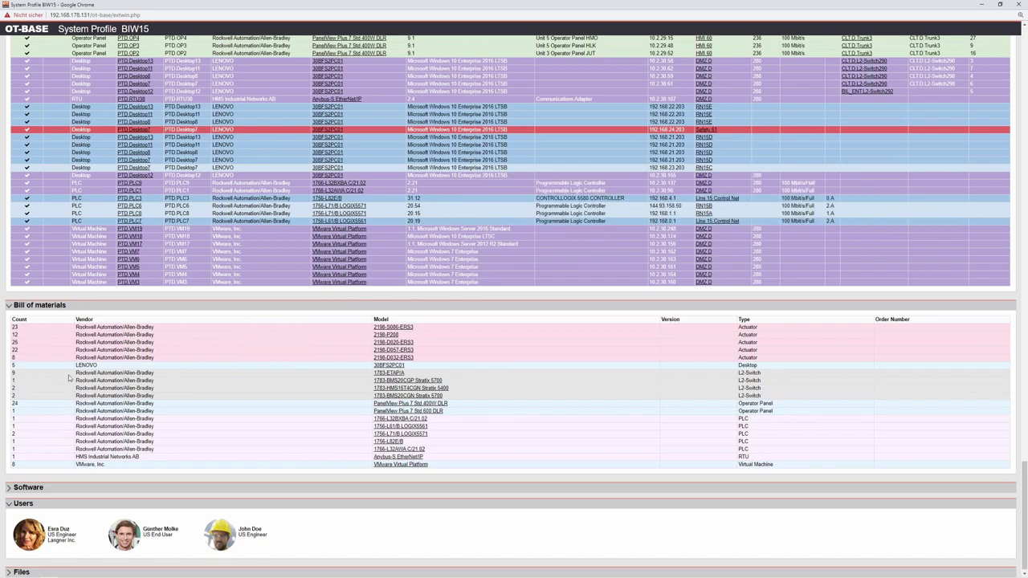
# Examine the list of software installed in the BIW15 system and collapse it again.
pyautogui.click(9, 487)
pyautogui.scroll(-4, 41, 466)
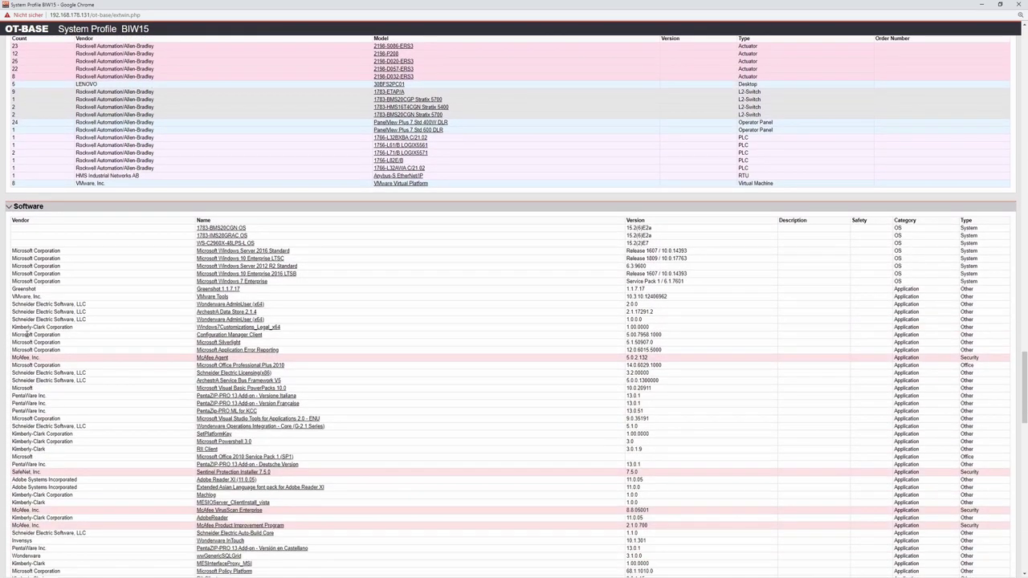
pyautogui.click(89, 210)
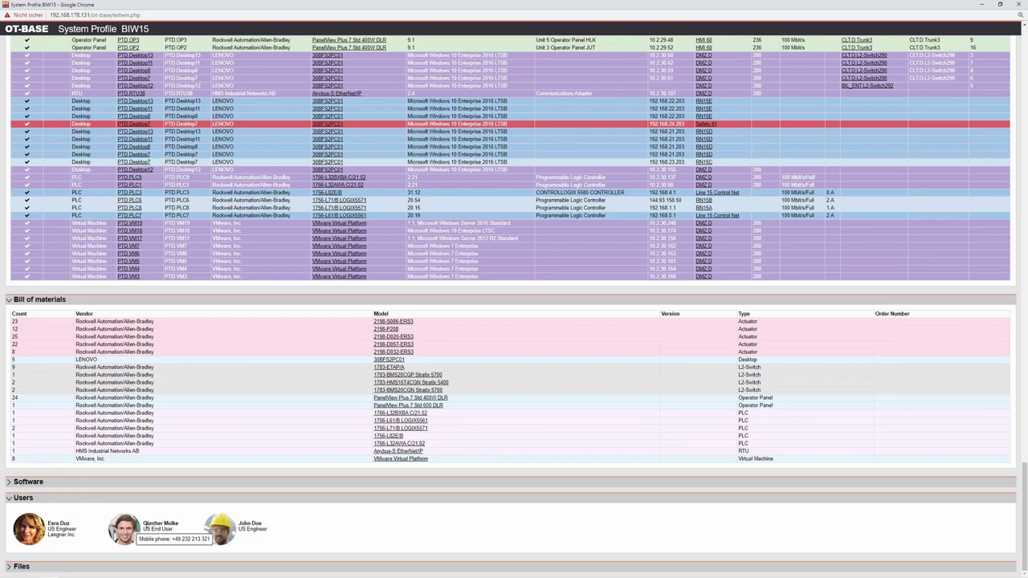
# Show the files attached to BIW15, and close its system profile.
pyautogui.click(22, 567)
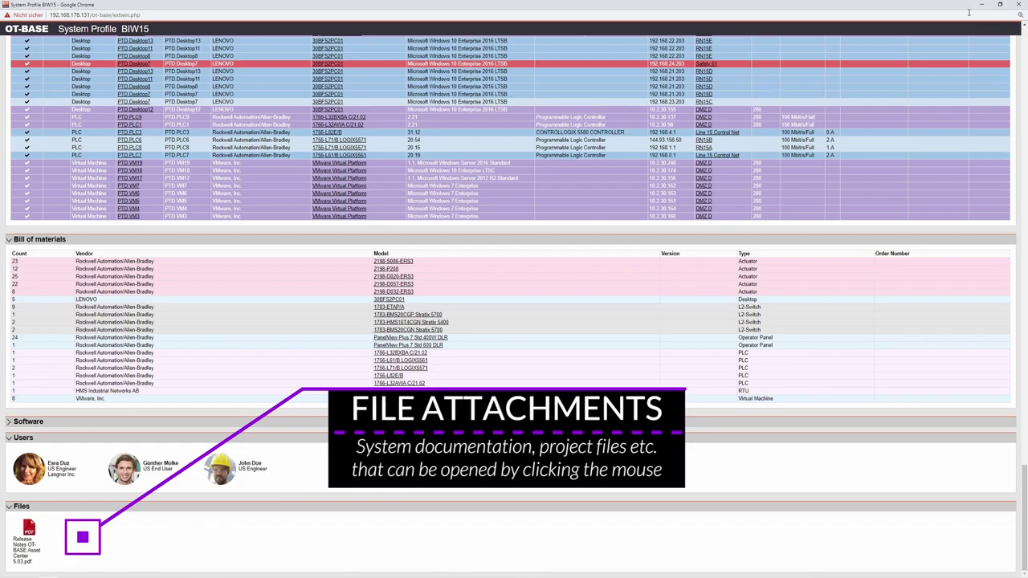
pyautogui.click(1018, 4)
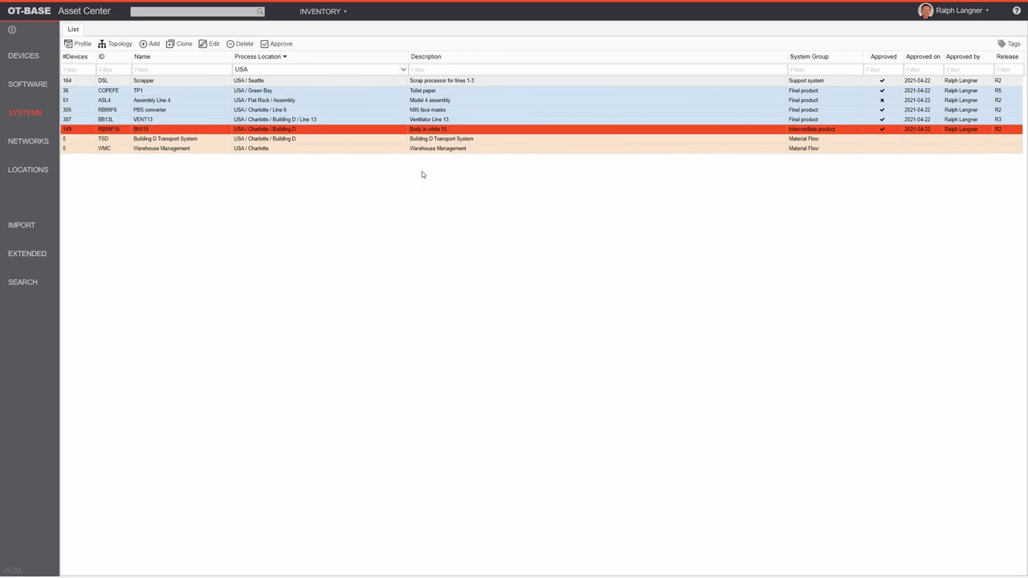
# Open the system profile of Assembly Line 4 from the systems list and maximize its window.
pyautogui.click(427, 101)
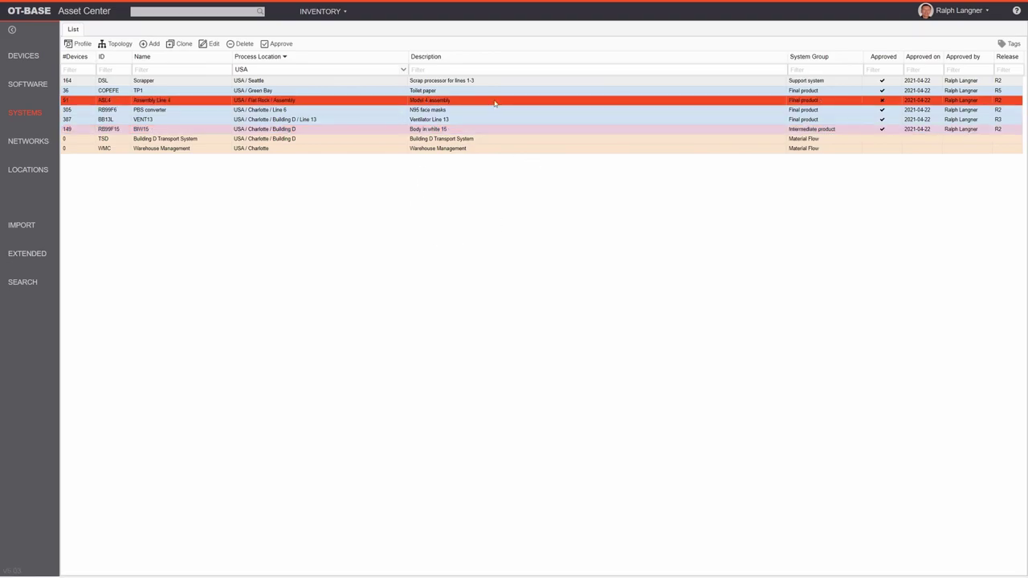
pyautogui.doubleClick(874, 103)
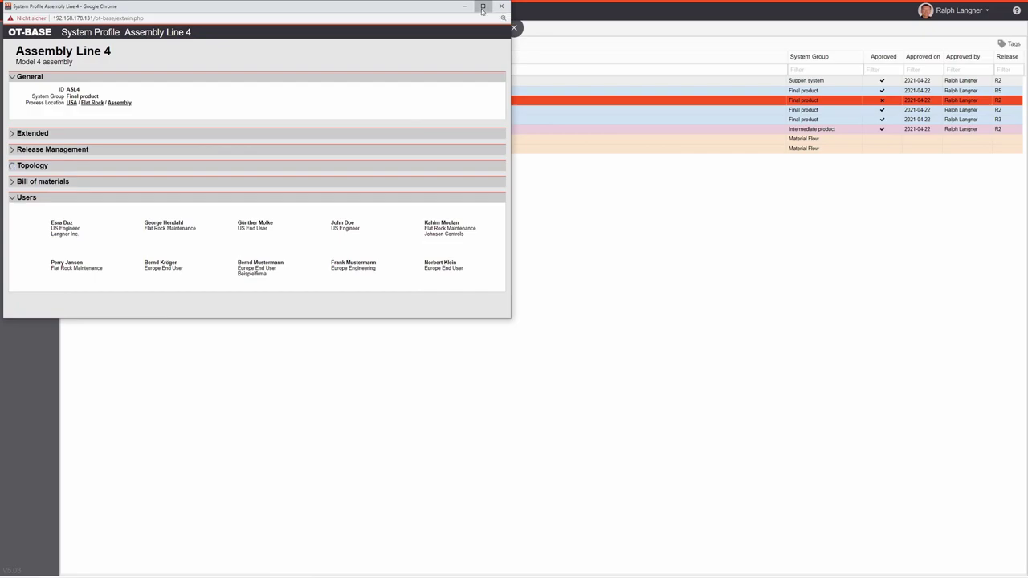
pyautogui.click(495, 7)
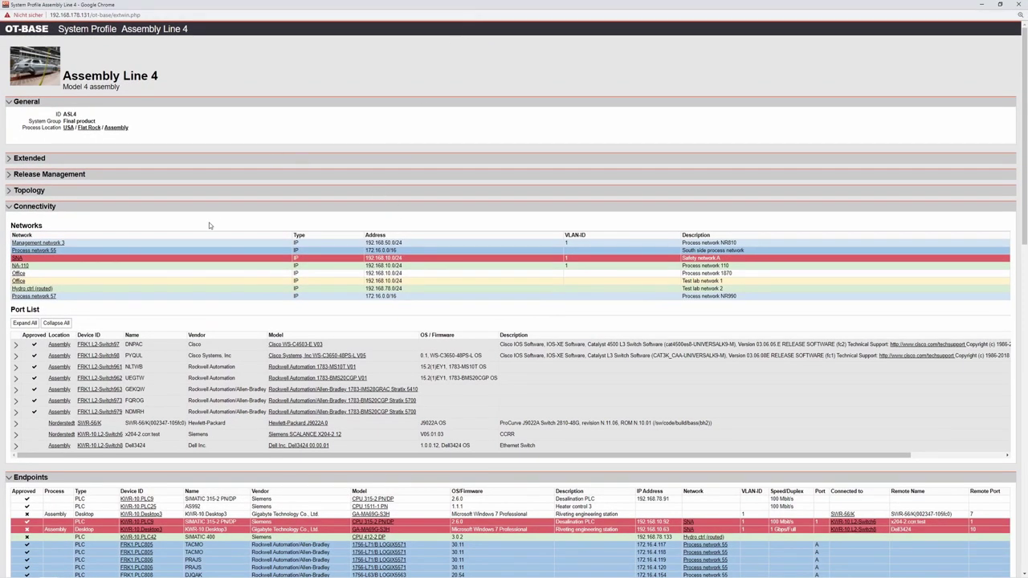
# Review the unapproved configuration changes for KWR-10.Desktop3 in Assembly Line 4's release management, and close the profile.
pyautogui.click(10, 176)
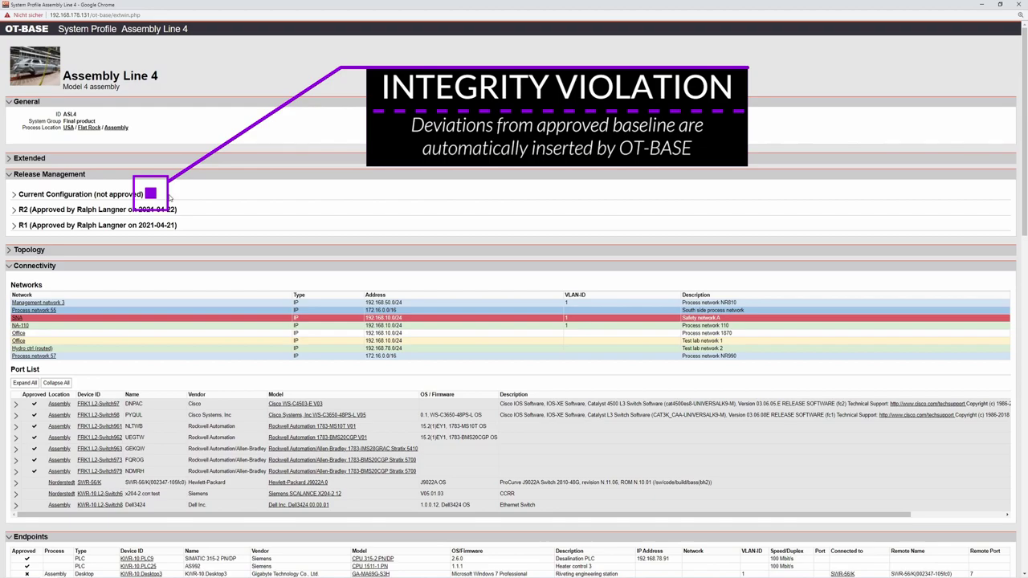
pyautogui.click(13, 195)
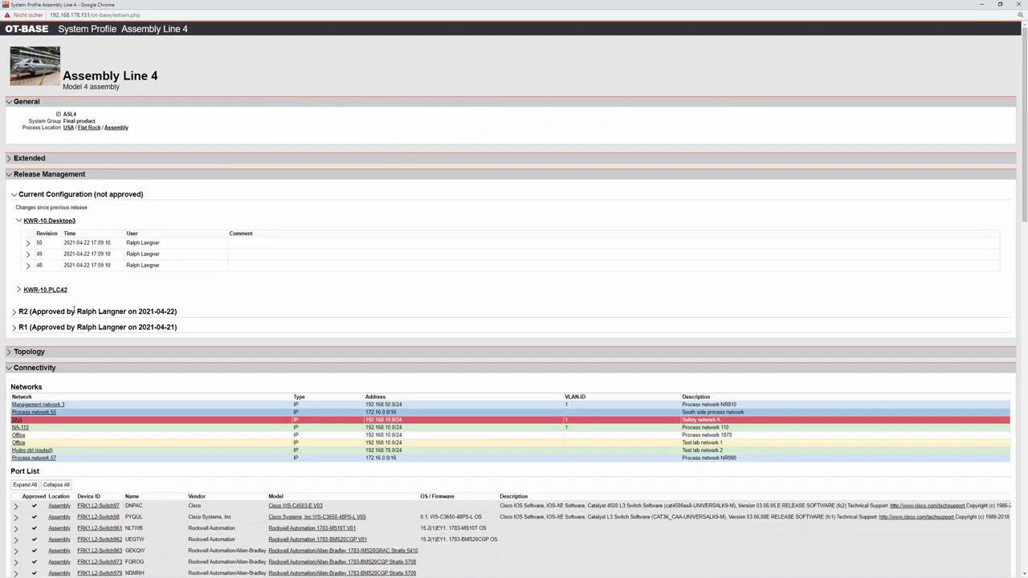
pyautogui.click(18, 220)
pyautogui.hotkey('ctrl', 'w')
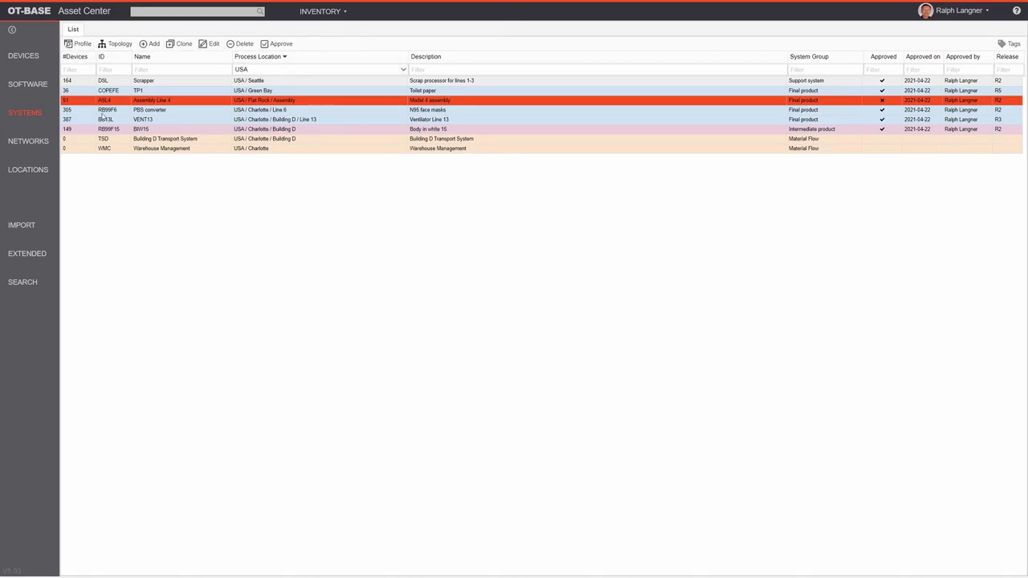
# Open the network topology diagram of the BIW15 system from the systems list and maximize its window.
pyautogui.click(119, 44)
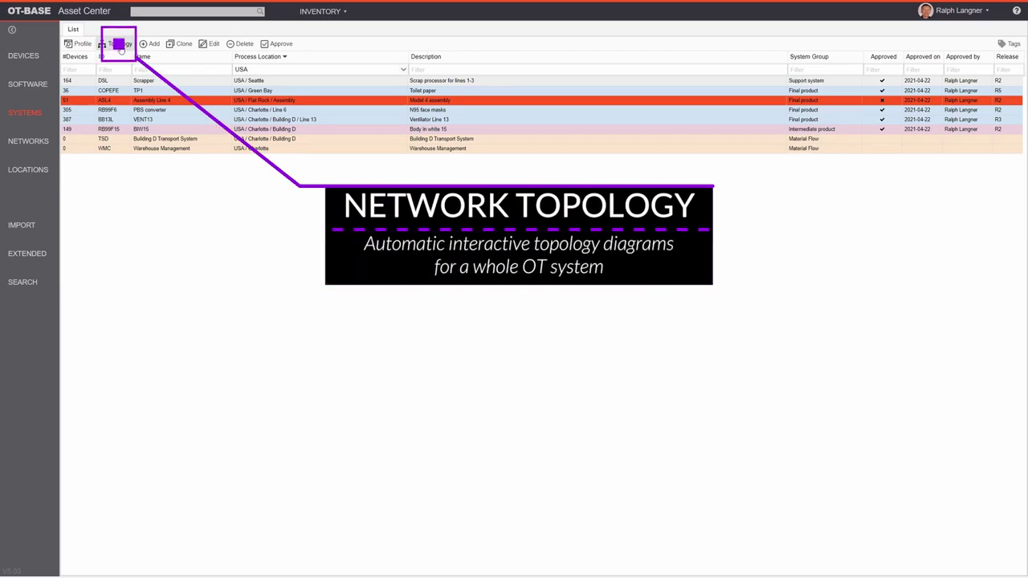
pyautogui.click(135, 132)
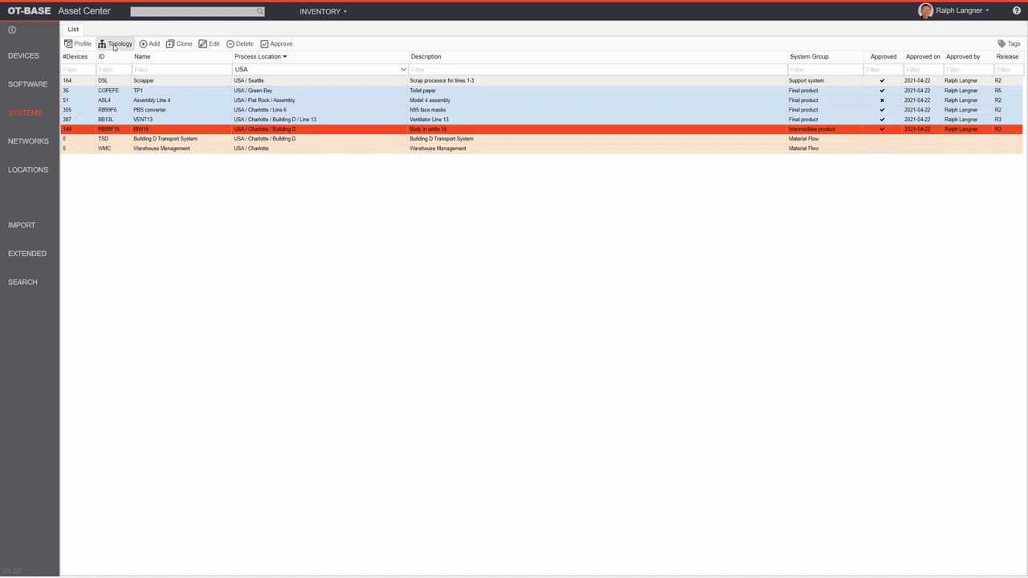
pyautogui.click(114, 47)
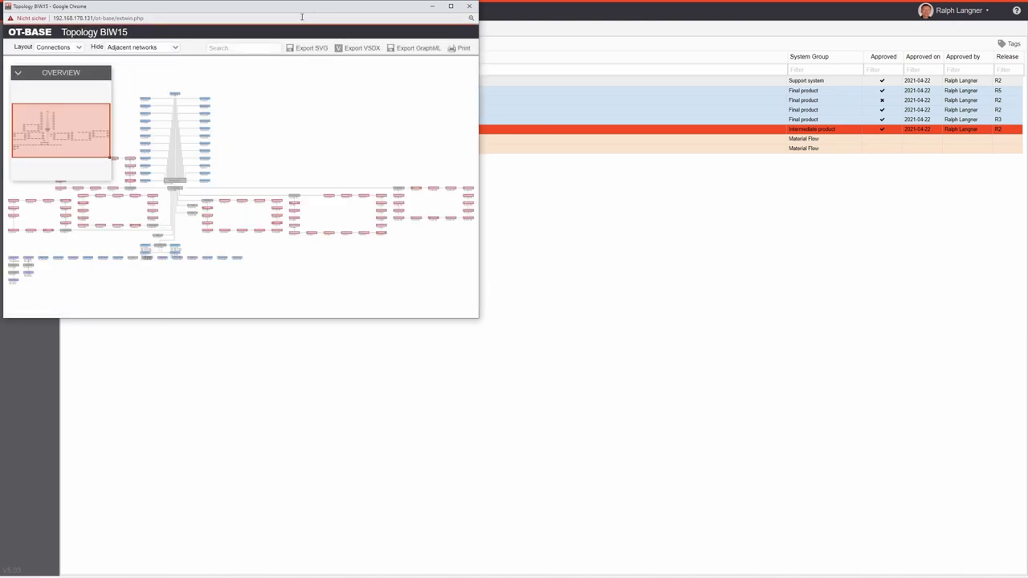
pyautogui.click(450, 6)
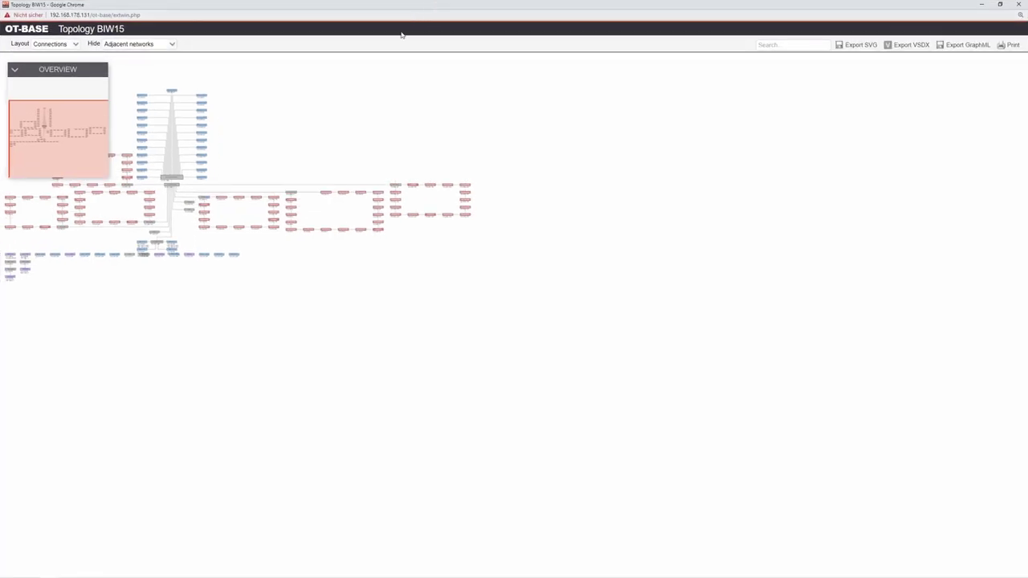
pyautogui.moveTo(279, 118); pyautogui.dragTo(514, 200)
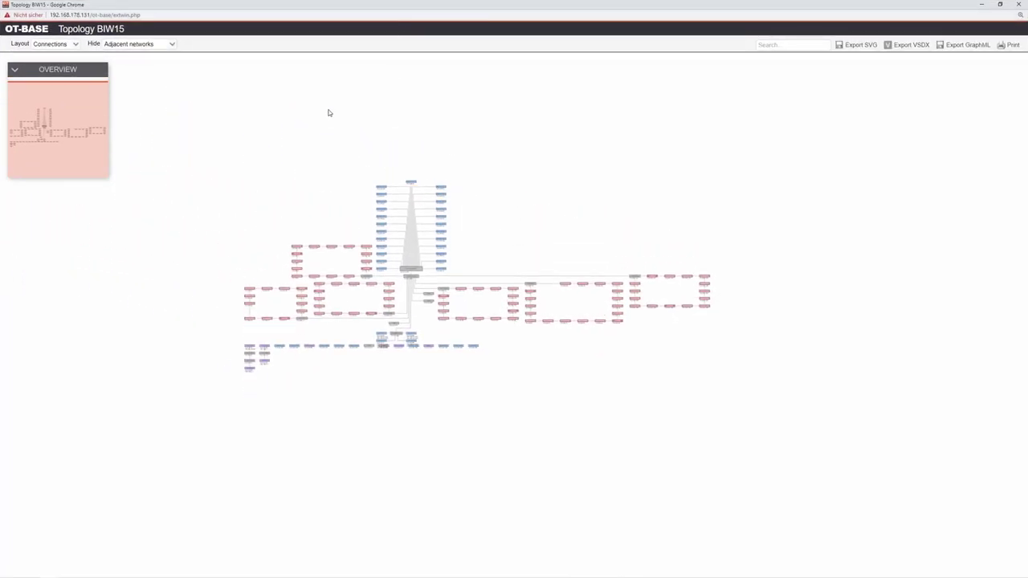
# Examine the BIW15 topology in the Connections layout, inspecting the PanelView operator panels attached to the CLT.D.Trunk3 switch.
pyautogui.click(76, 44)
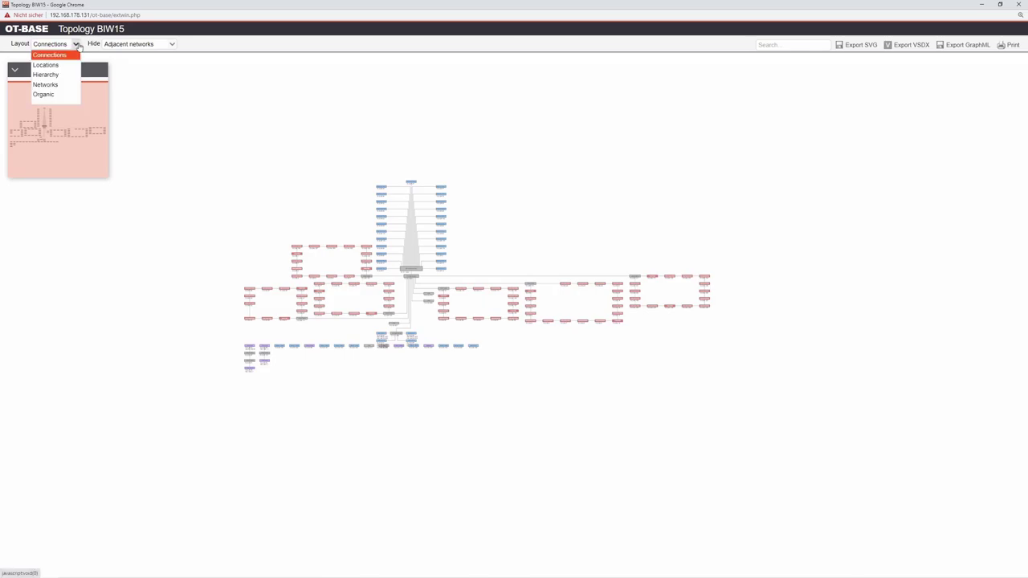
pyautogui.click(78, 47)
pyautogui.scroll(5, 482, 205)
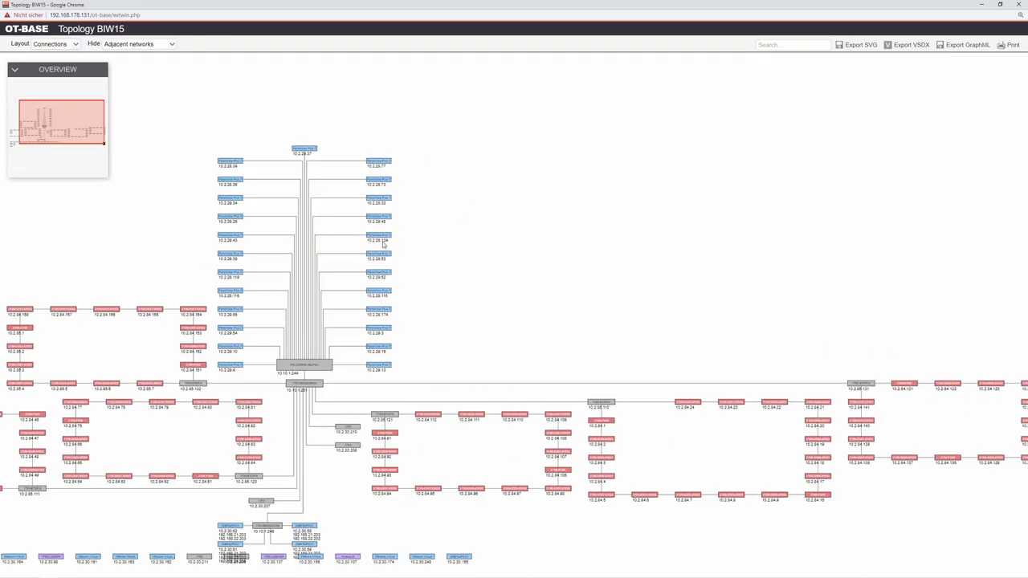
pyautogui.scroll(3, 383, 244)
pyautogui.scroll(3, 412, 240)
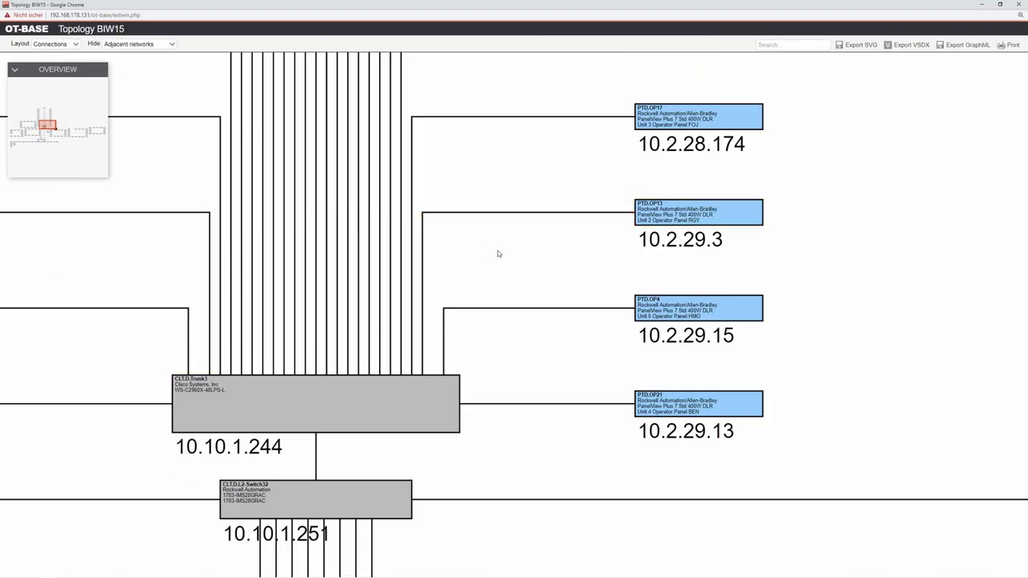
pyautogui.scroll(4, 536, 250)
pyautogui.moveTo(573, 234); pyautogui.dragTo(238, 200)
pyautogui.scroll(-3, 319, 230)
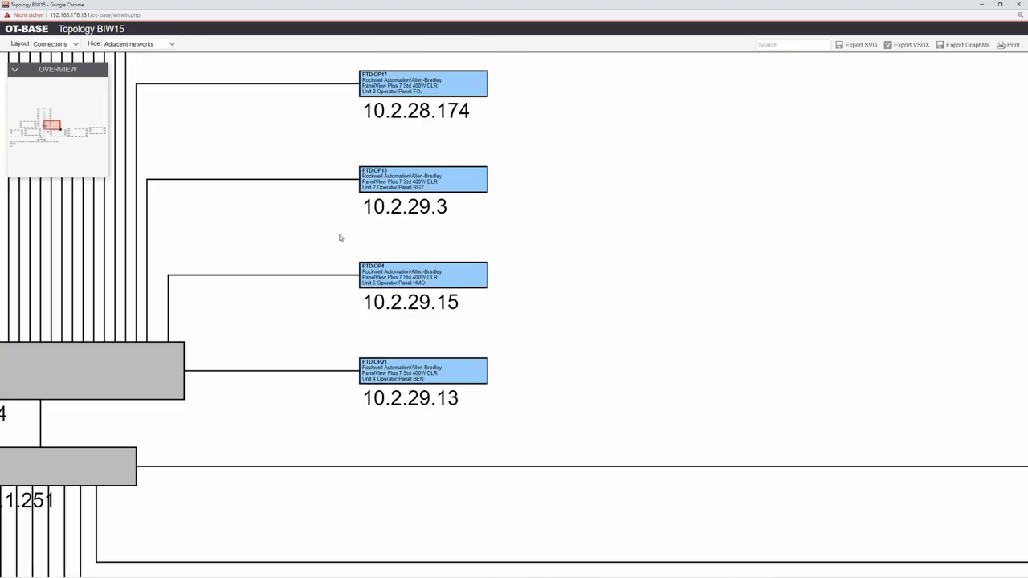
pyautogui.scroll(-6, 340, 238)
pyautogui.scroll(2, 421, 232)
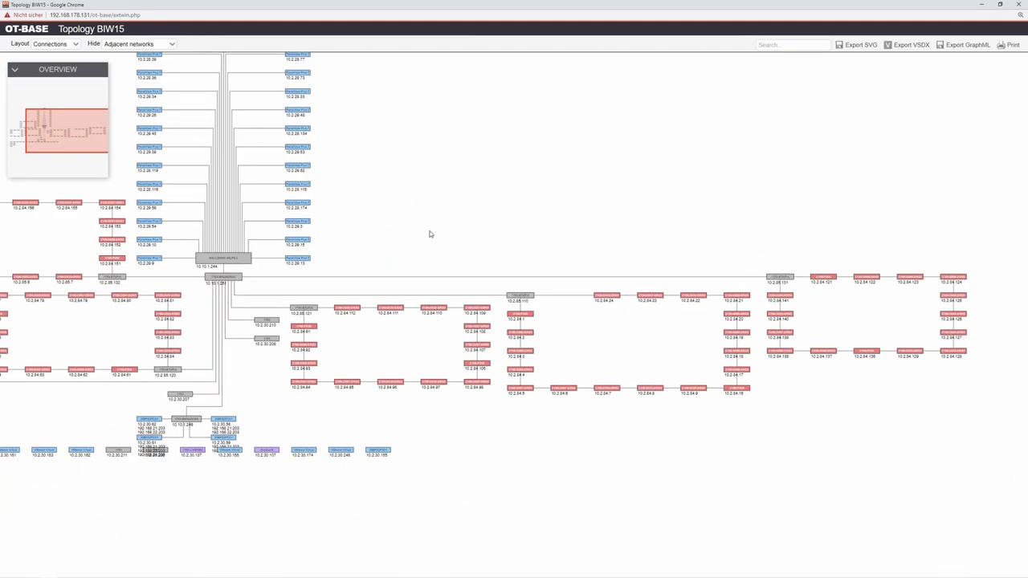
pyautogui.scroll(5, 430, 233)
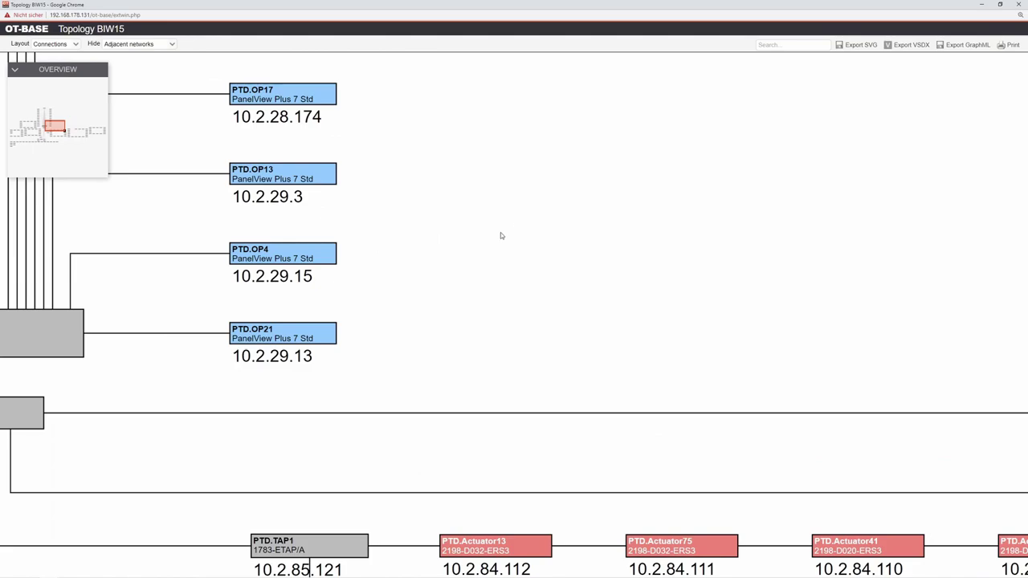
pyautogui.scroll(5, 500, 236)
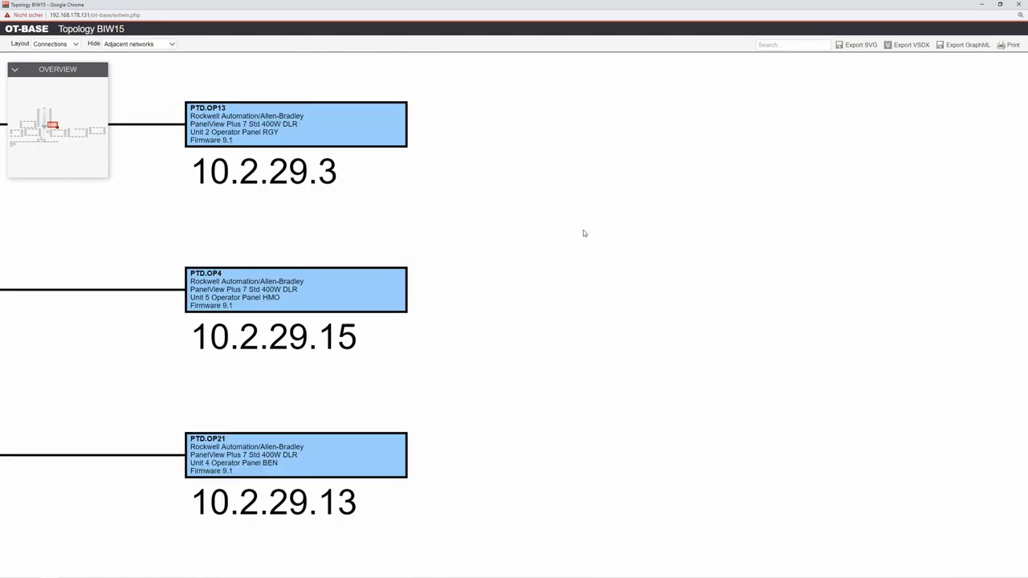
pyautogui.scroll(1, 584, 233)
pyautogui.moveTo(475, 264); pyautogui.dragTo(650, 232)
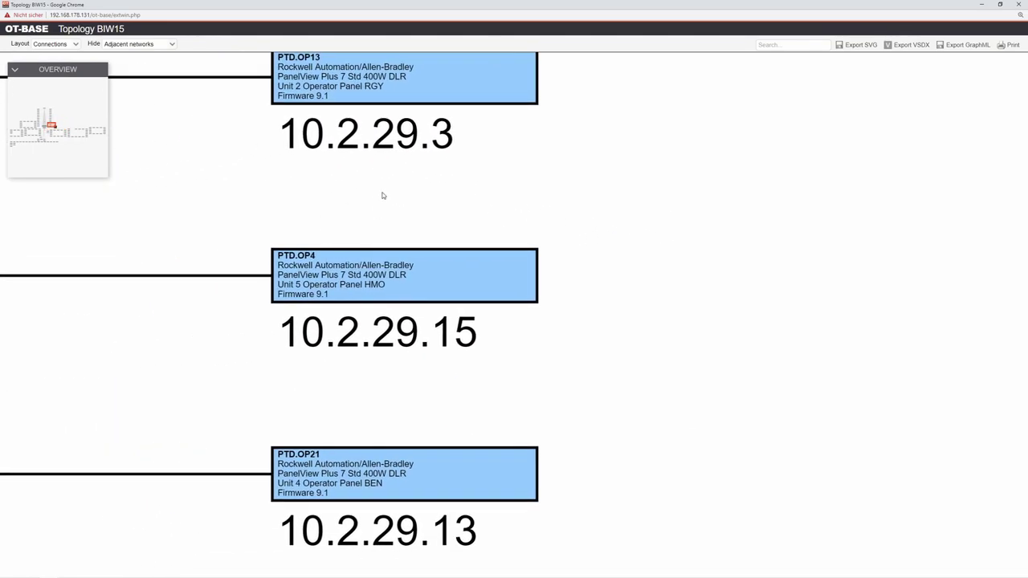
pyautogui.scroll(-10, 389, 198)
pyautogui.scroll(10, 393, 232)
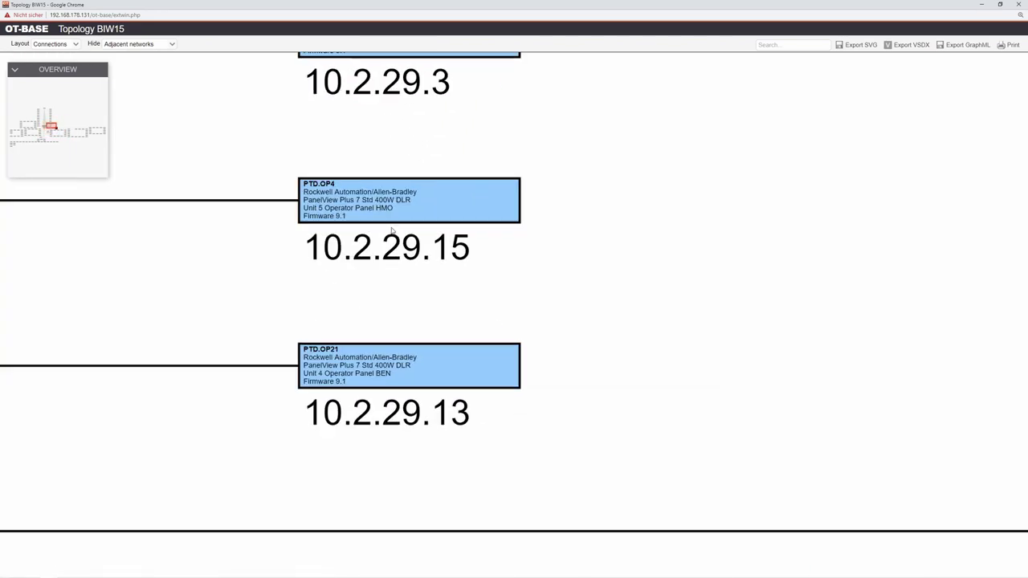
pyautogui.scroll(-10, 392, 231)
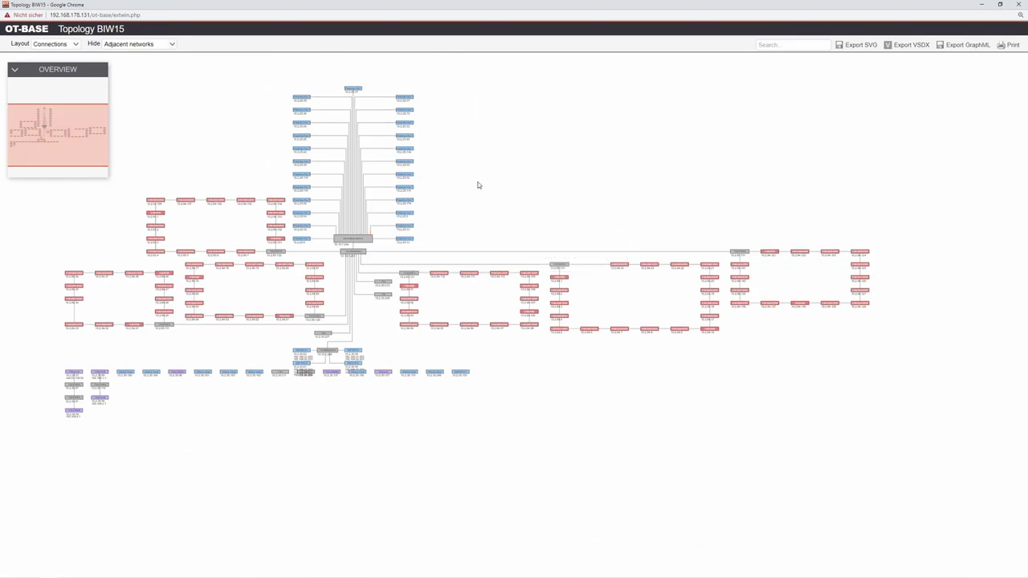
# Search the topology diagram for "etap" and inspect the matching PTD.TAP2 device and its connected actuators.
pyautogui.scroll(2, 514, 192)
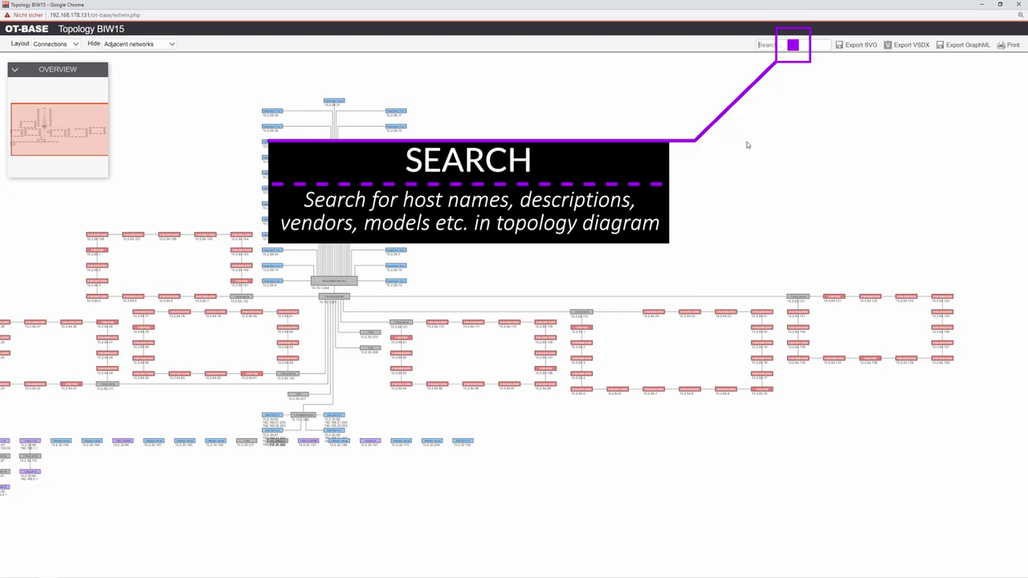
pyautogui.write('etap')
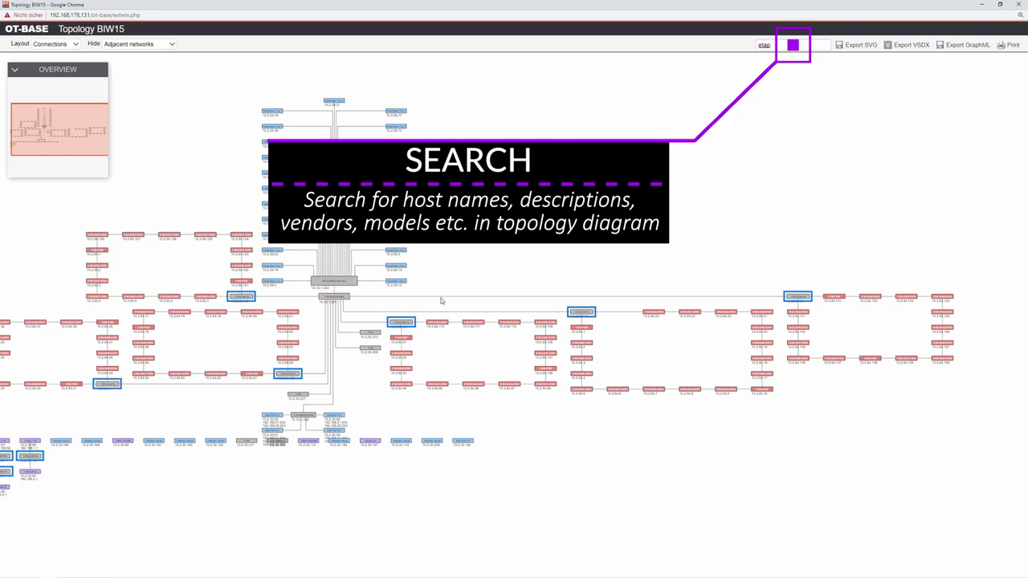
pyautogui.scroll(4, 589, 320)
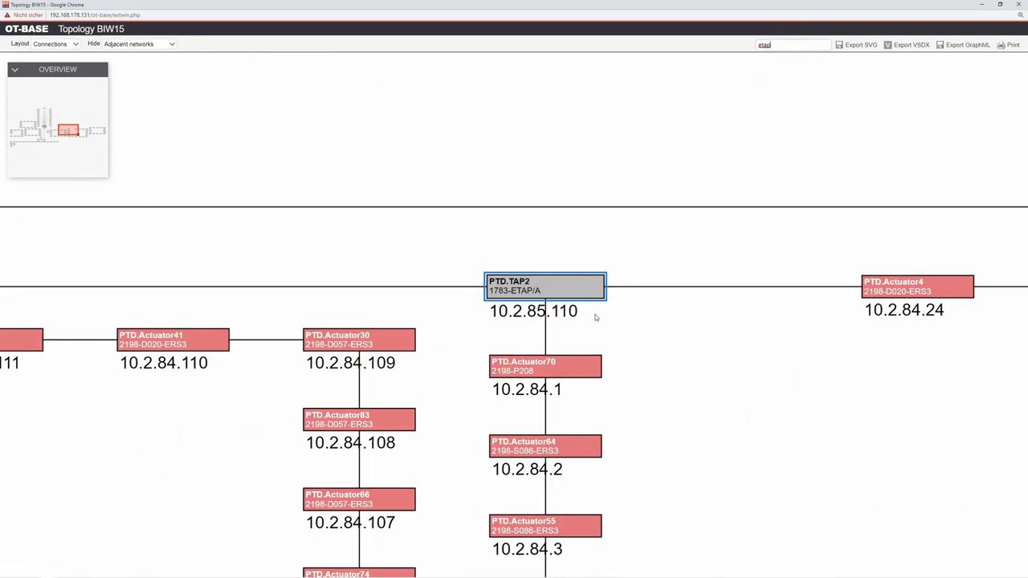
pyautogui.scroll(2, 591, 311)
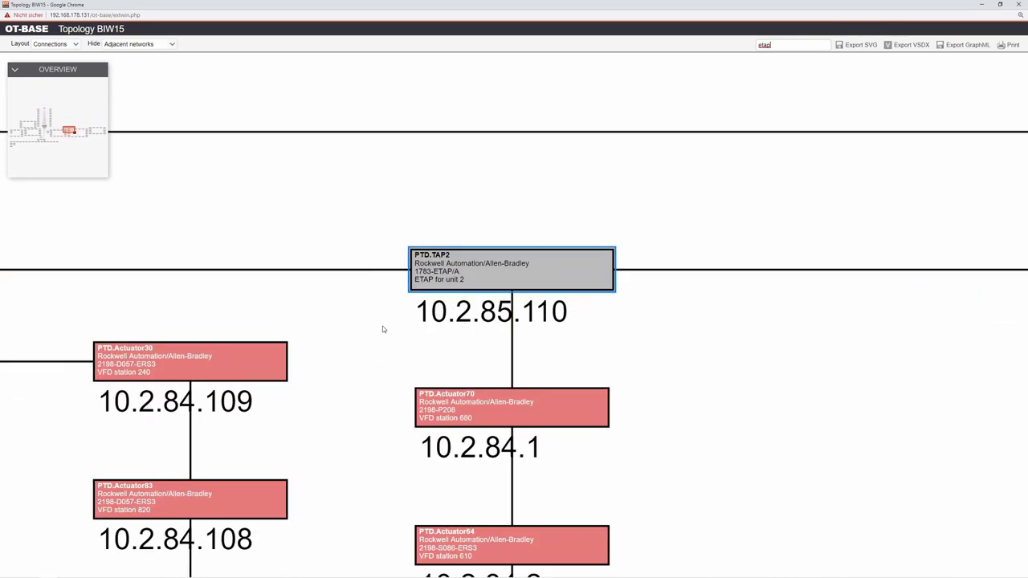
pyautogui.scroll(-8, 511, 220)
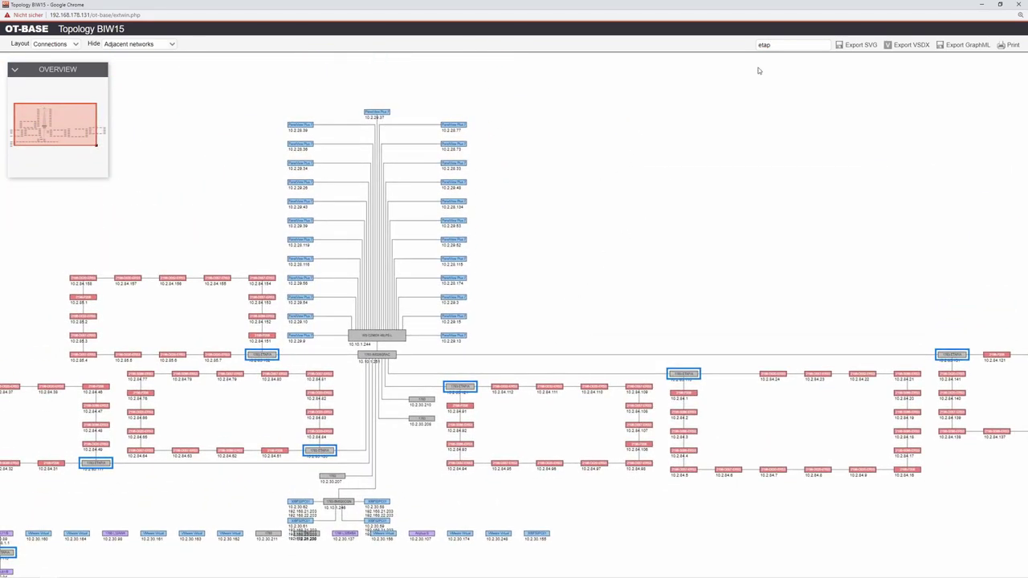
# Search the topology diagram for "unit 2" instead.
pyautogui.hotkey('ctrl', 'a')
pyautogui.write('pvp')
pyautogui.write(' 2')
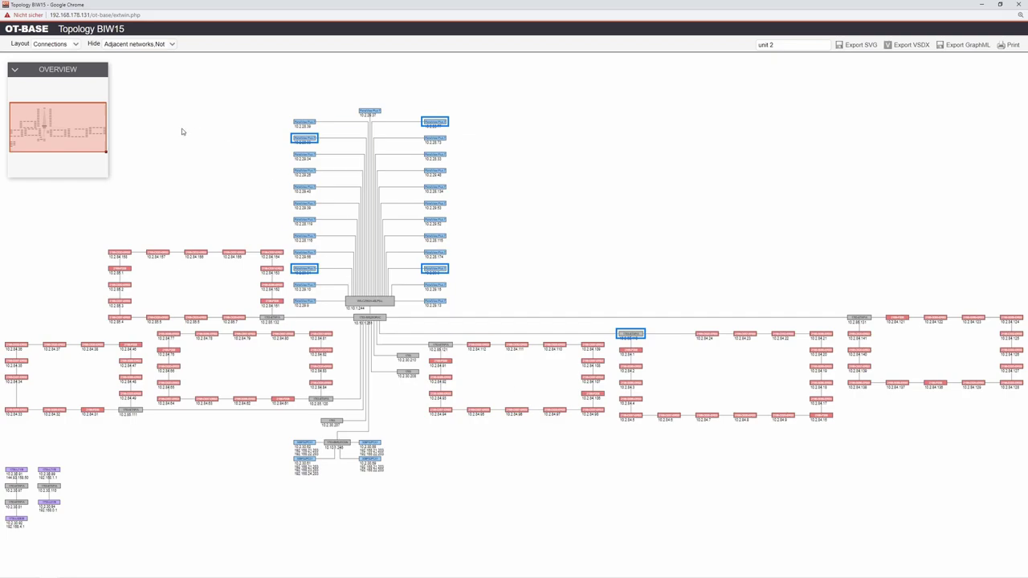
# Group the topology by Locations and inspect the actuators and operator panels in Unit 4 of Building D.
pyautogui.click(76, 44)
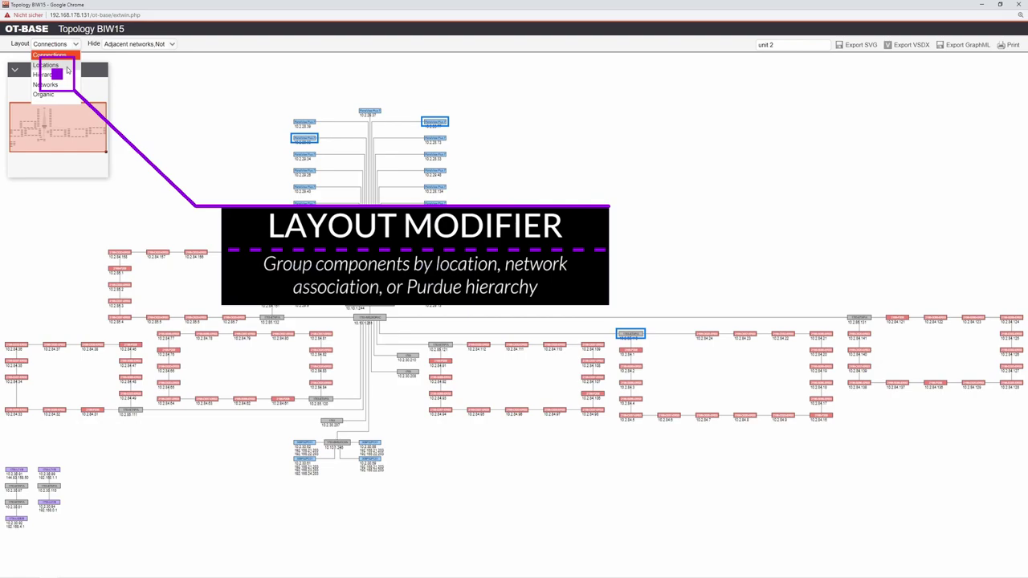
pyautogui.click(56, 65)
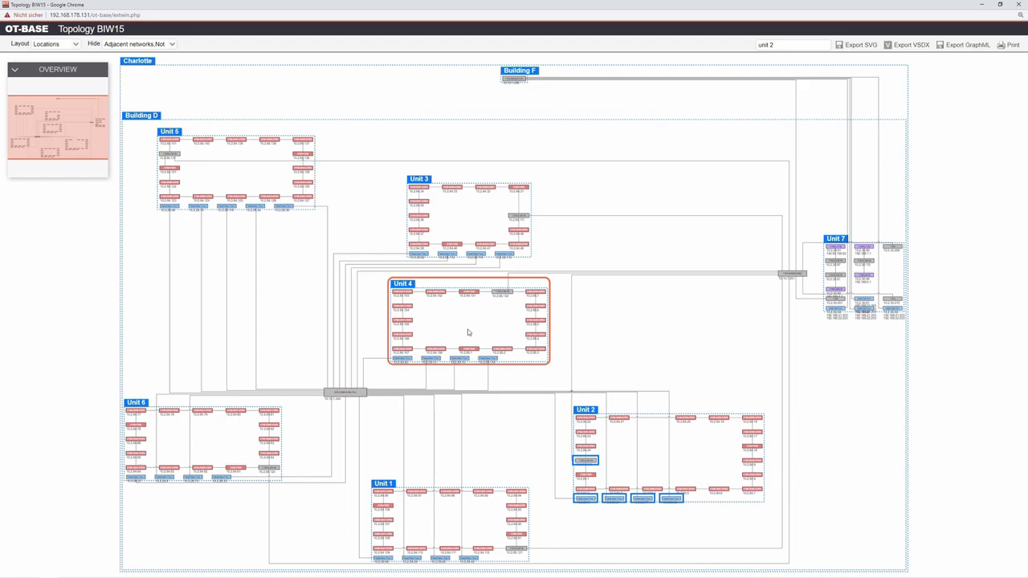
pyautogui.scroll(3, 467, 330)
pyautogui.scroll(2, 460, 336)
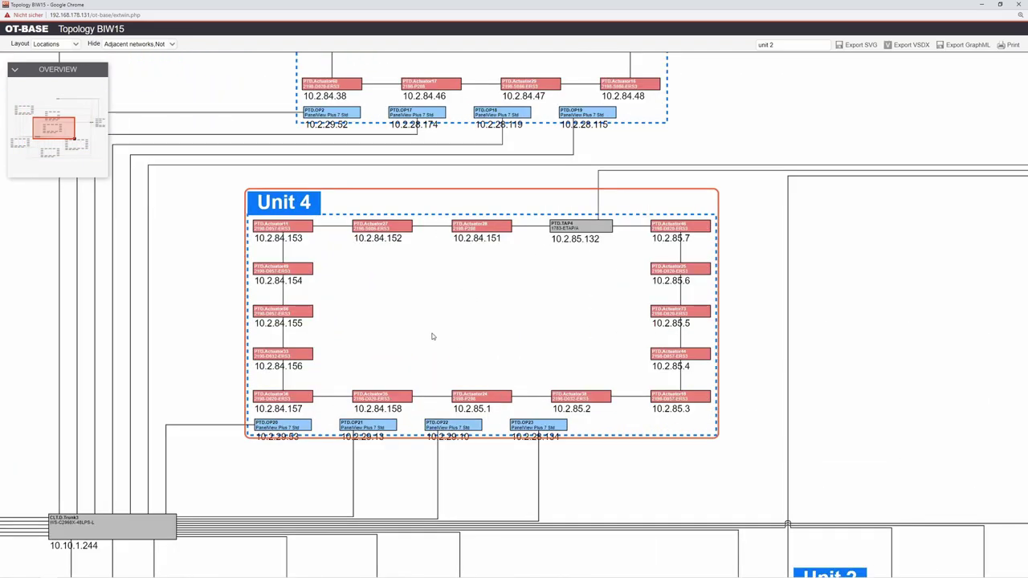
pyautogui.scroll(1, 429, 334)
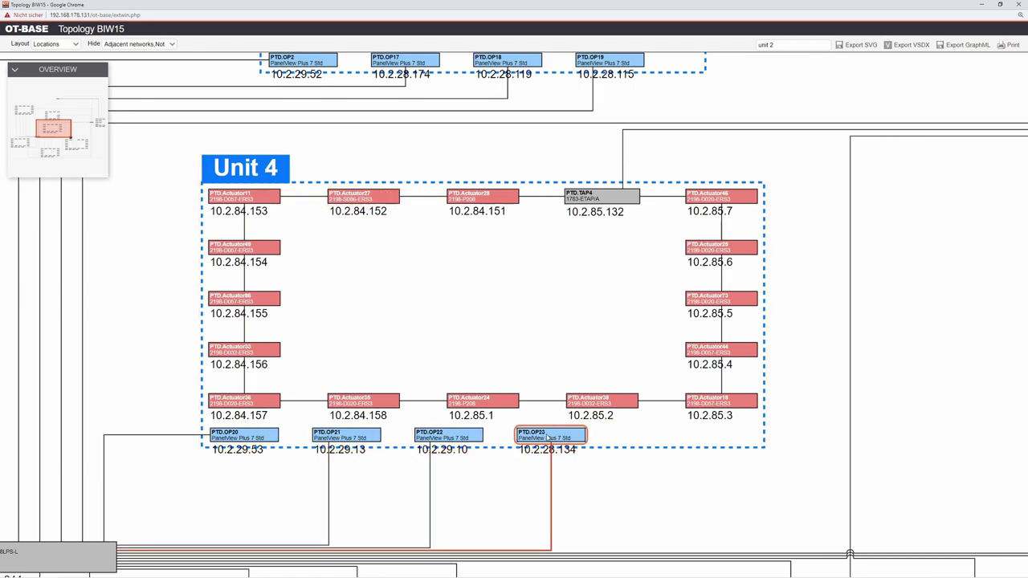
pyautogui.scroll(2, 542, 423)
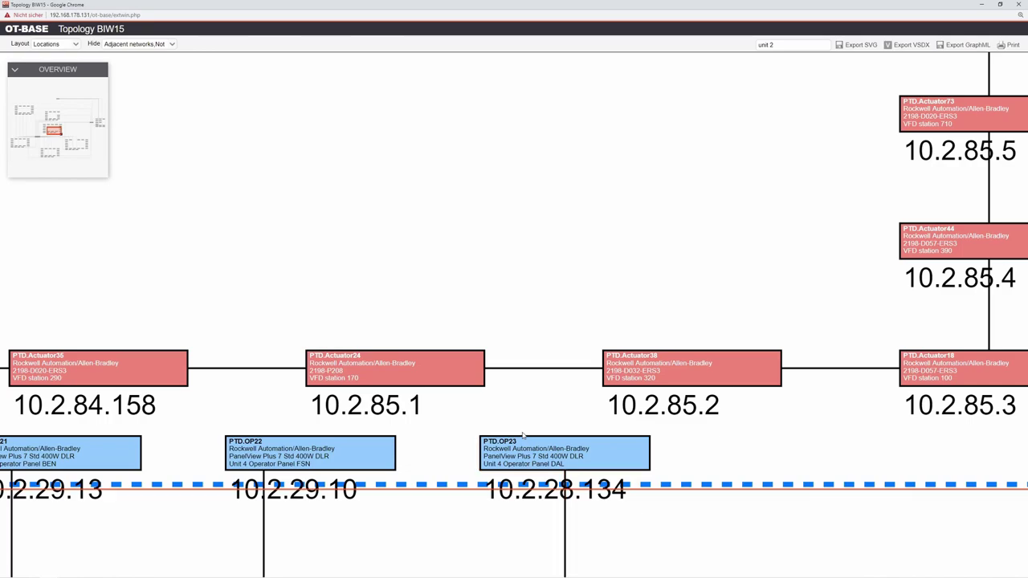
pyautogui.scroll(-3, 501, 426)
pyautogui.scroll(-5, 495, 405)
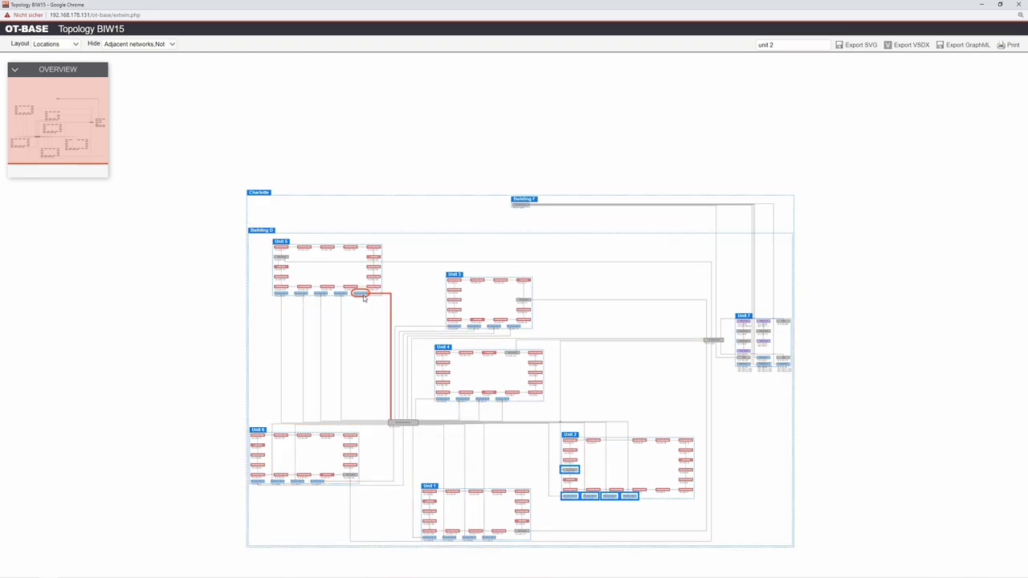
# Open the device profile of the CLT.D.Trunk3 switch from the diagram, review its network connectivity, and close the profile.
pyautogui.doubleClick(404, 423)
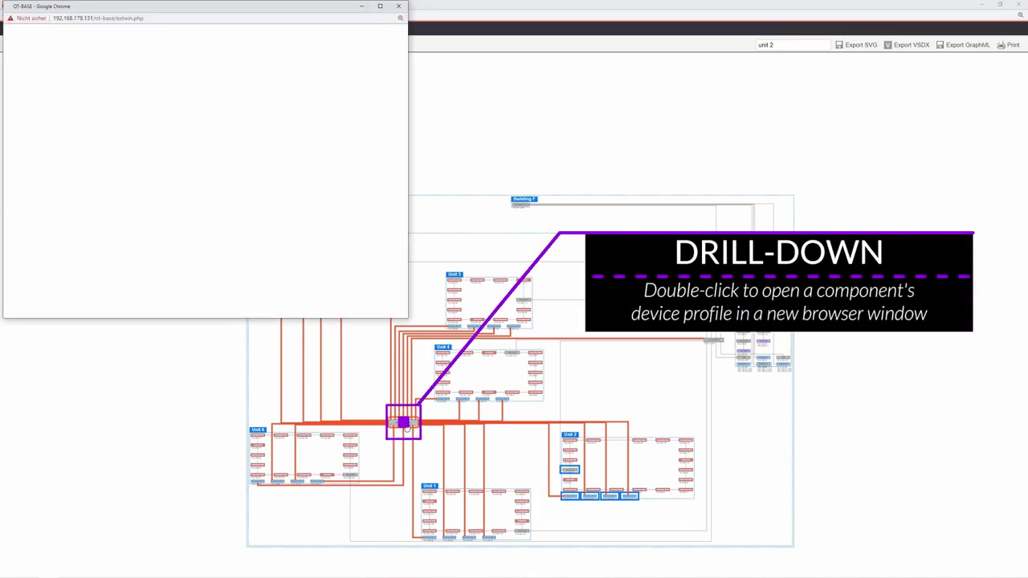
pyautogui.moveTo(406, 81); pyautogui.dragTo(413, 165)
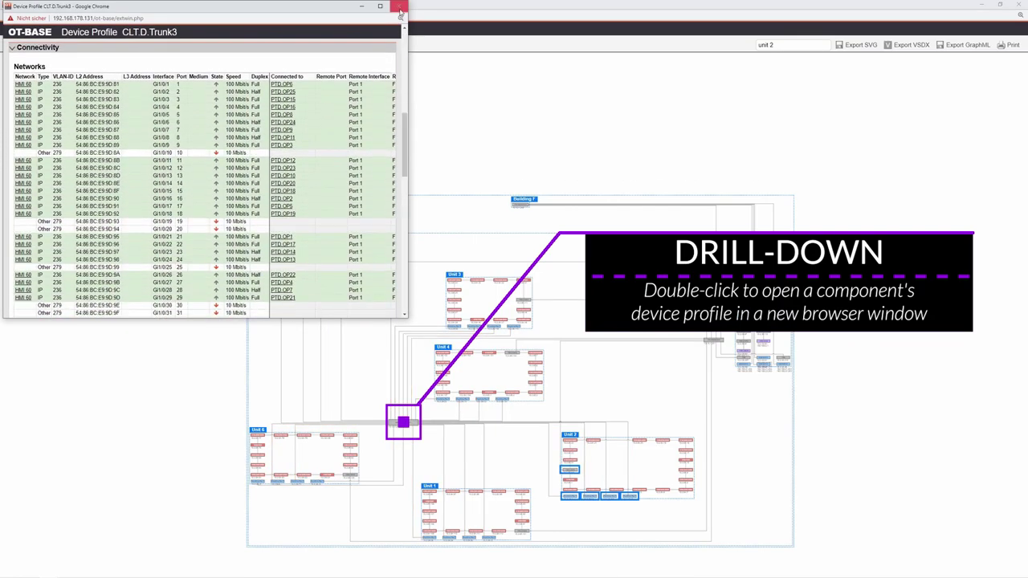
pyautogui.click(398, 6)
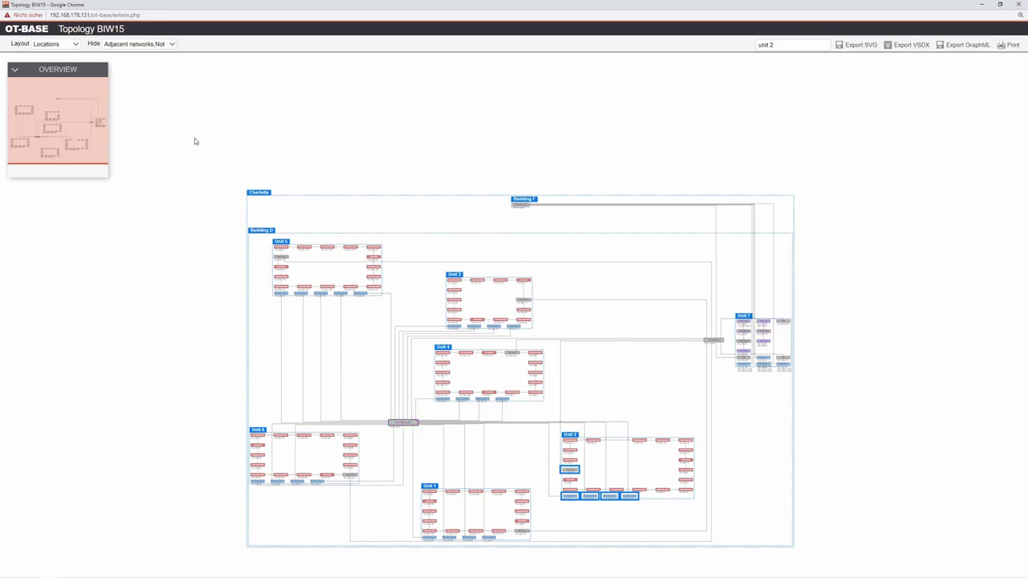
# Show the BIW15 topology in the Hierarchy layout.
pyautogui.click(76, 44)
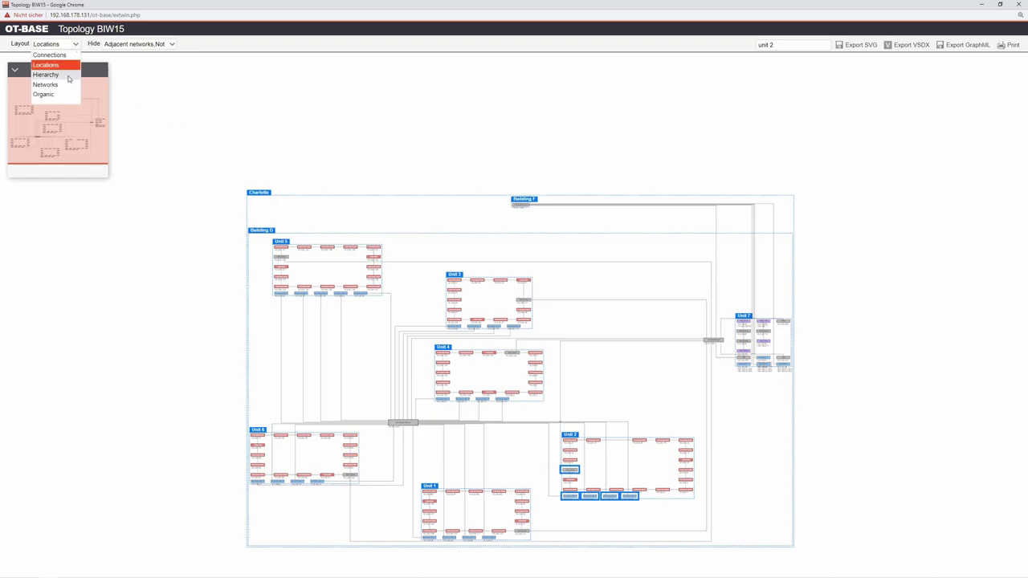
pyautogui.click(69, 74)
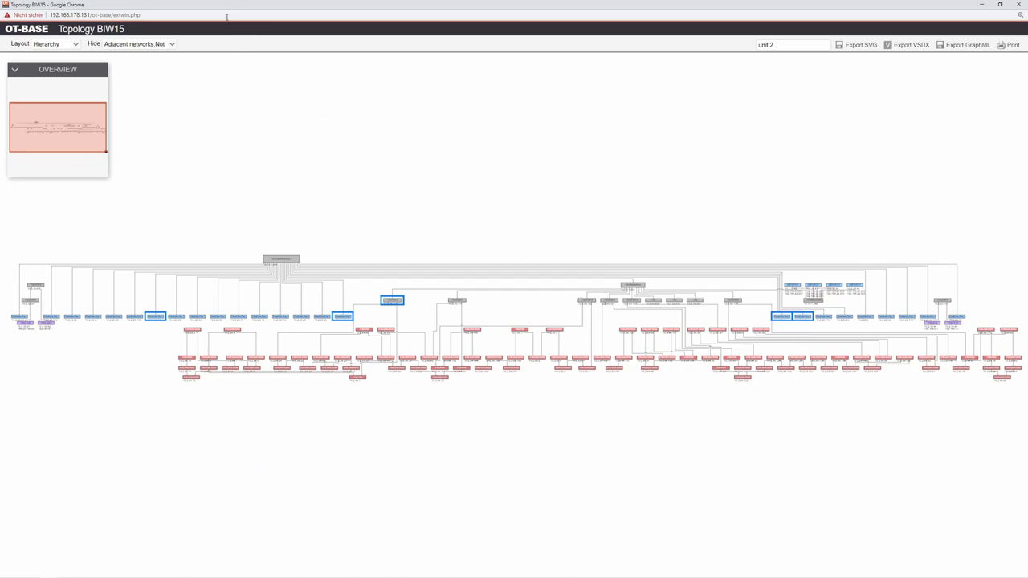
# Group the topology by Networks and inspect the operator panels in the HMI 60 VLAN 236 network.
pyautogui.click(77, 46)
pyautogui.click(71, 85)
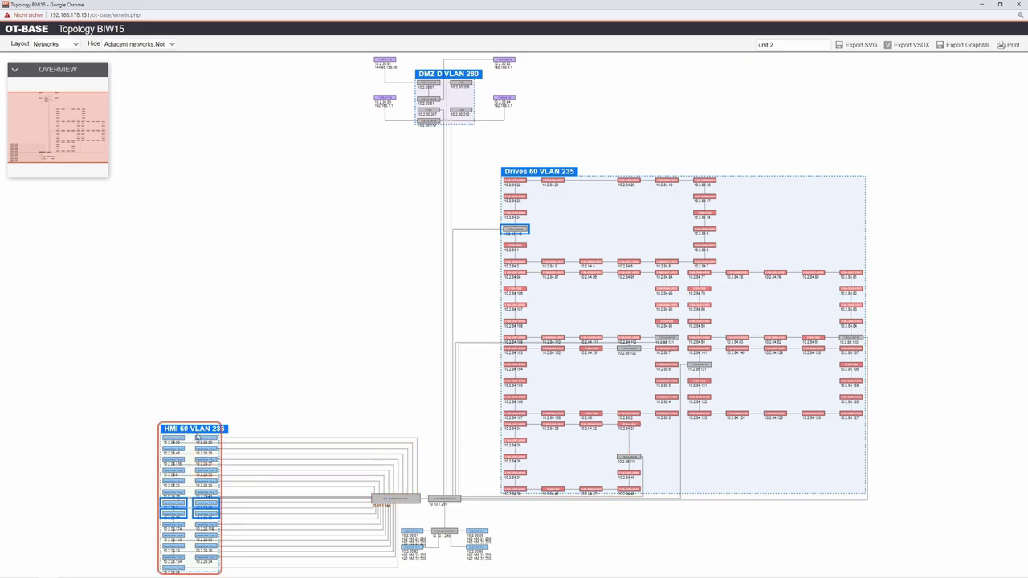
pyautogui.scroll(5, 160, 486)
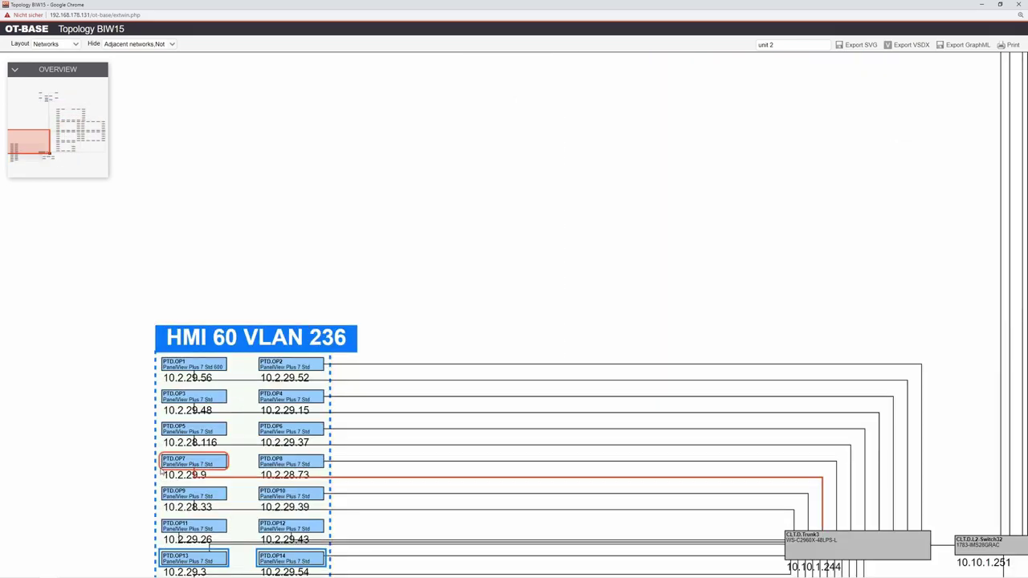
pyautogui.scroll(-6, 279, 366)
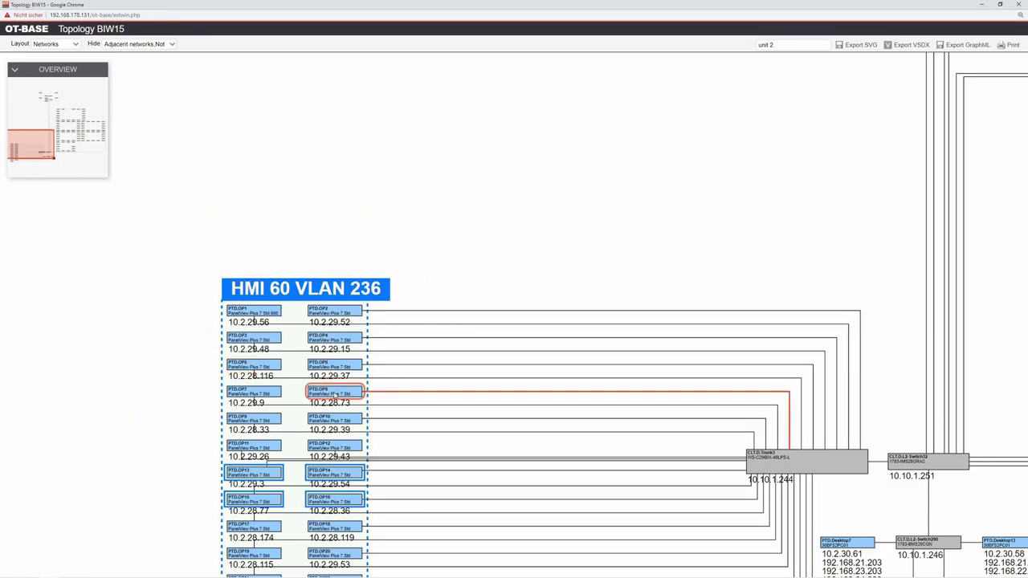
# Inspect the Drives 60 VLAN 235 network and the surrounding networks in the BIW15 topology diagram.
pyautogui.moveTo(478, 258); pyautogui.dragTo(275, 285)
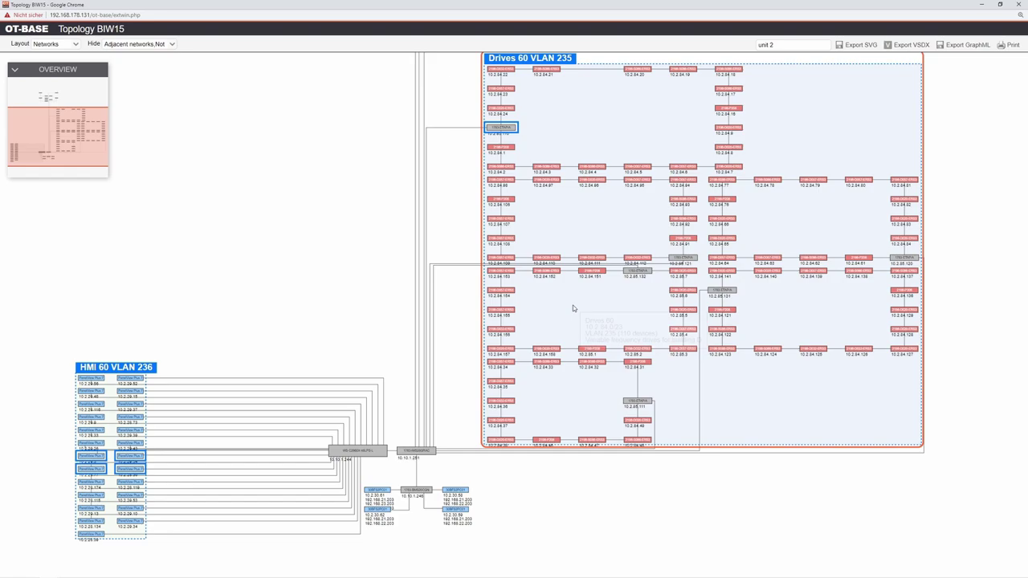
pyautogui.moveTo(572, 306)
pyautogui.scroll(-4, 336, 239)
pyautogui.scroll(2, 395, 233)
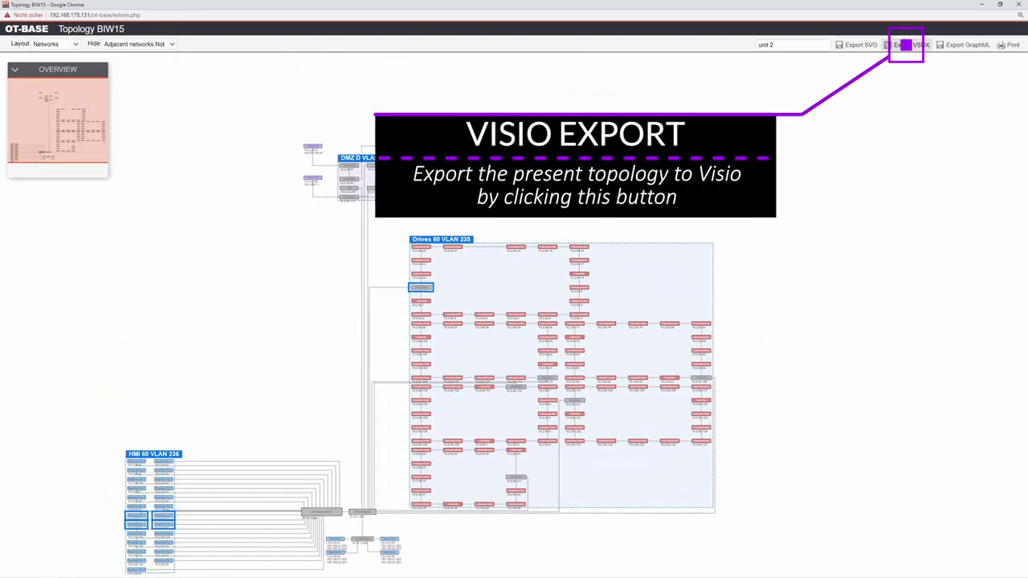
pyautogui.click(911, 45)
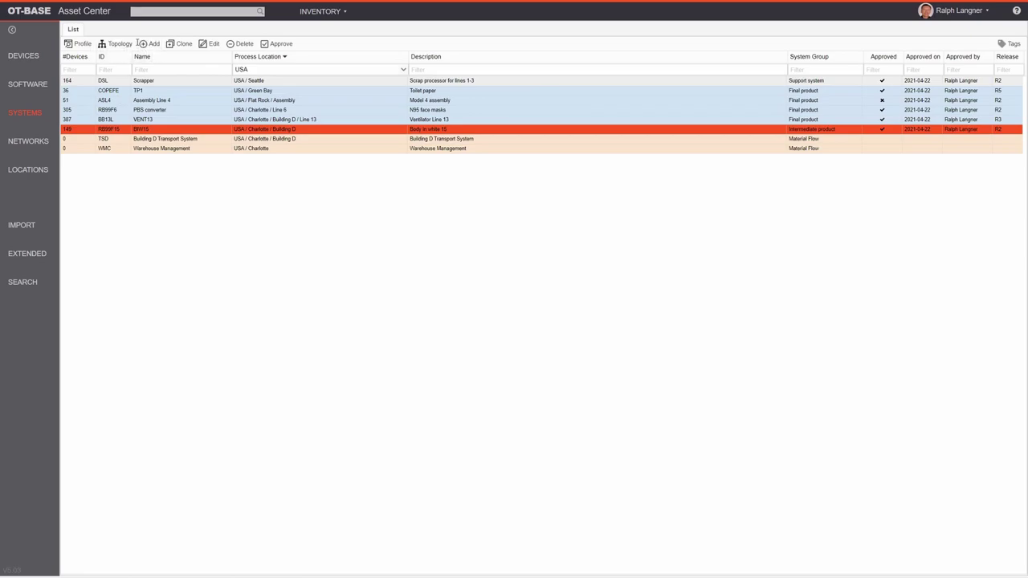
# Open the BIW15 system record for editing and review the available System Group options.
pyautogui.click(182, 43)
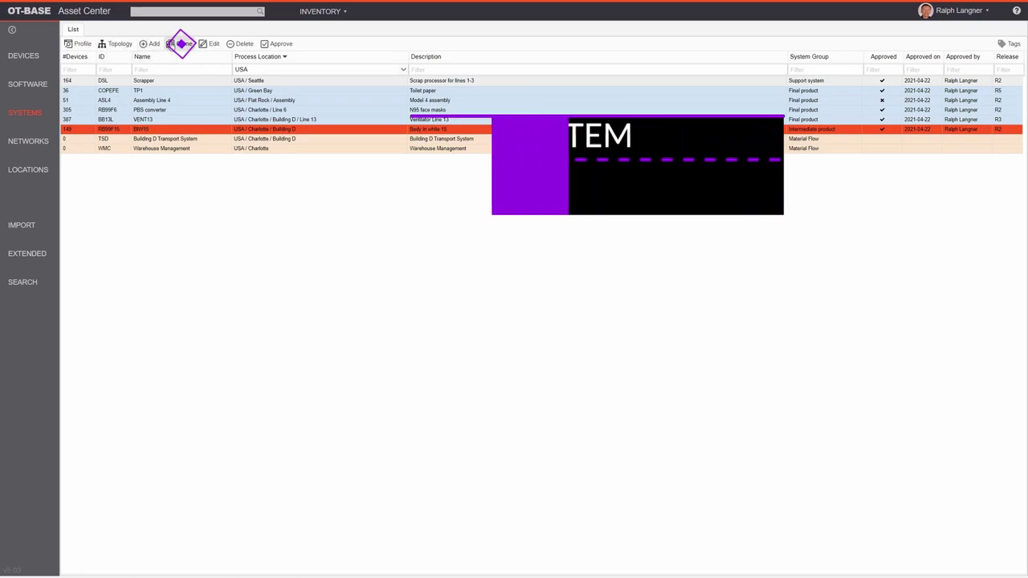
pyautogui.click(170, 45)
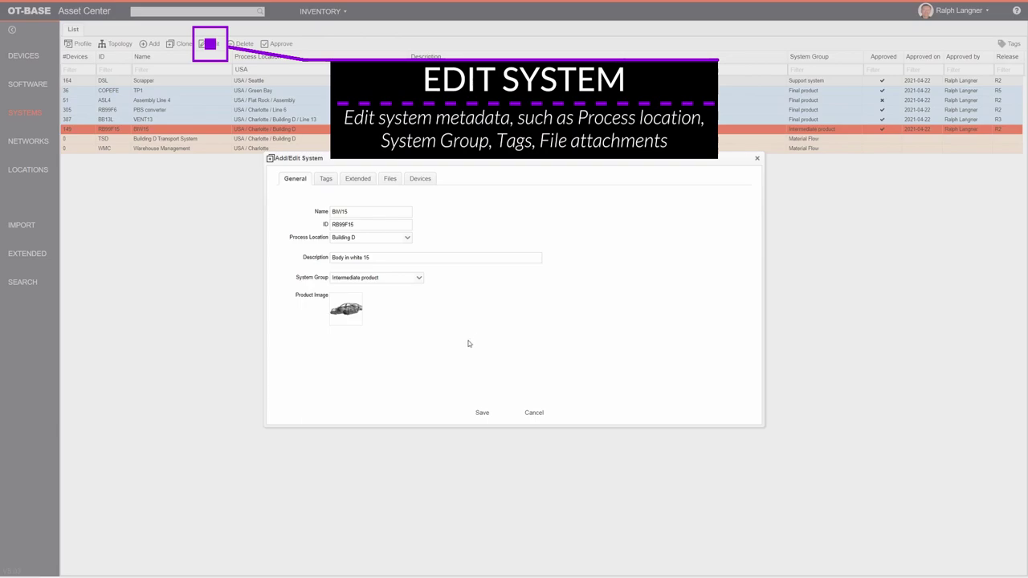
pyautogui.click(417, 277)
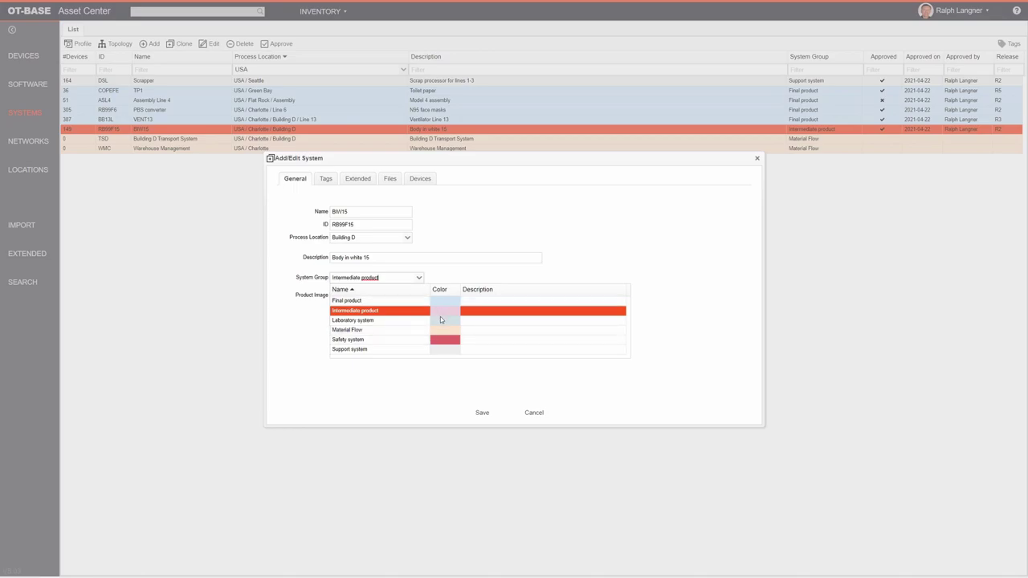
pyautogui.click(566, 249)
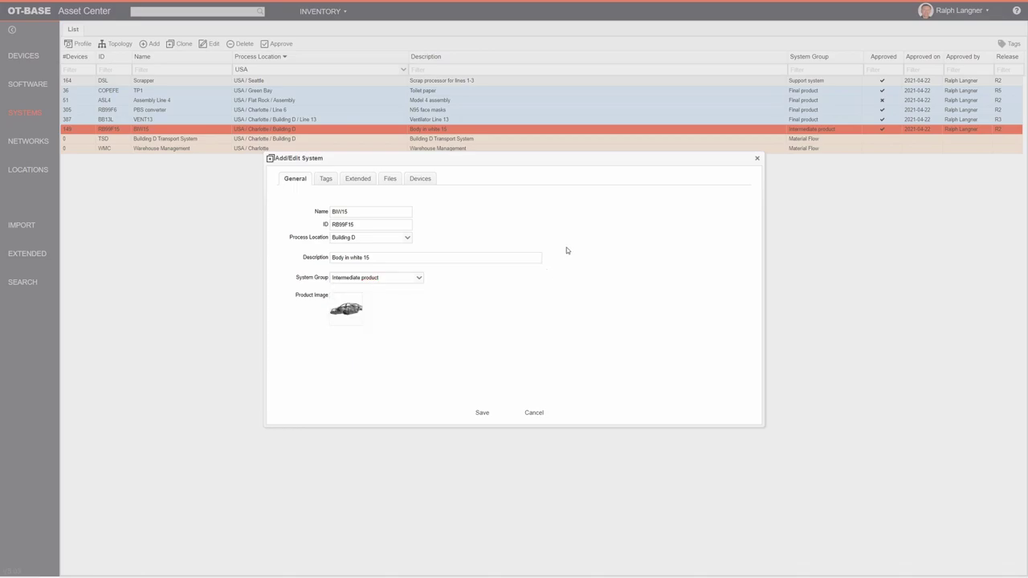
# Review the BIW15 system's tags, extended fields, files and assigned devices, and close the record without saving.
pyautogui.click(326, 183)
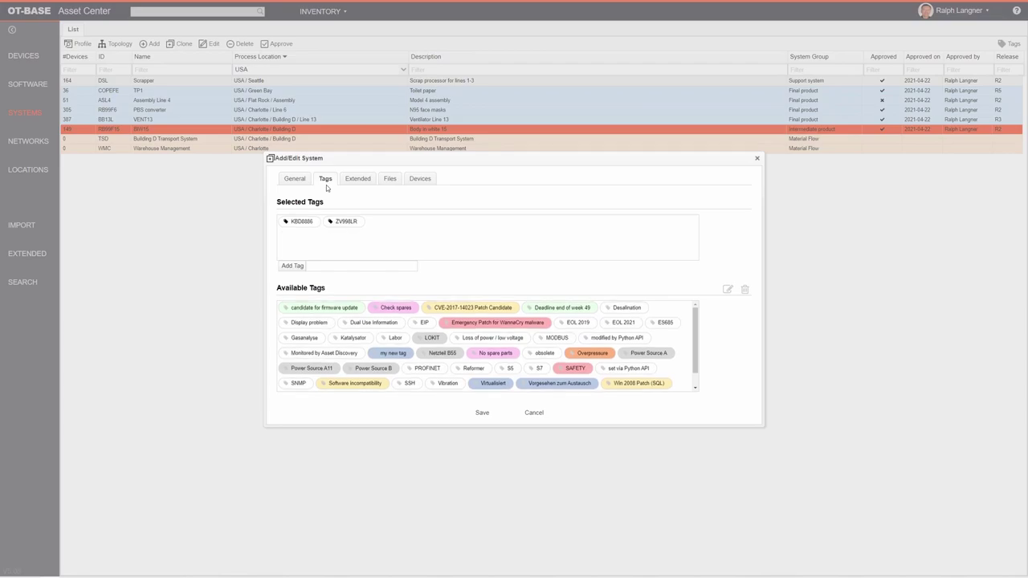
pyautogui.click(359, 179)
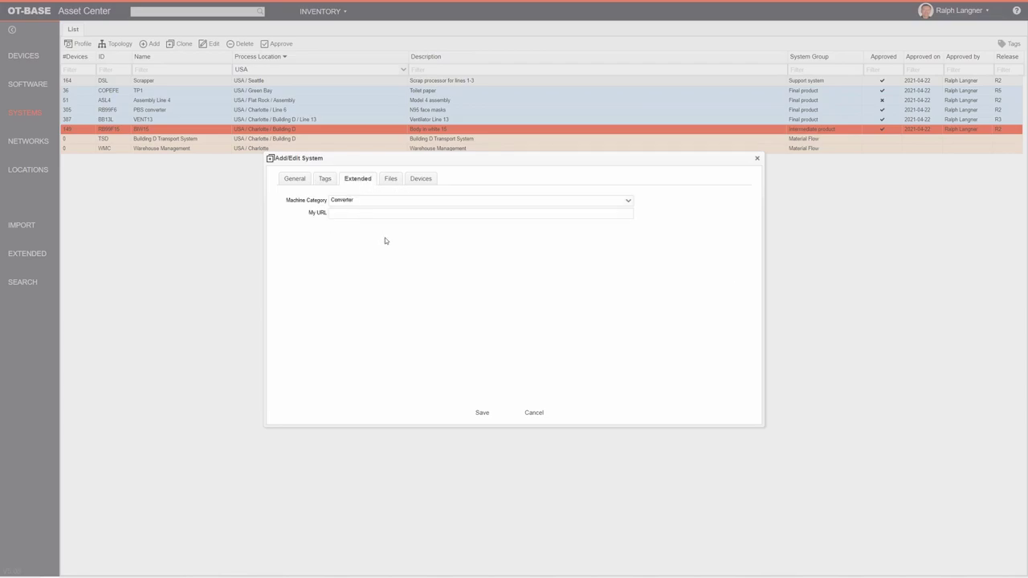
pyautogui.click(391, 178)
pyautogui.click(420, 179)
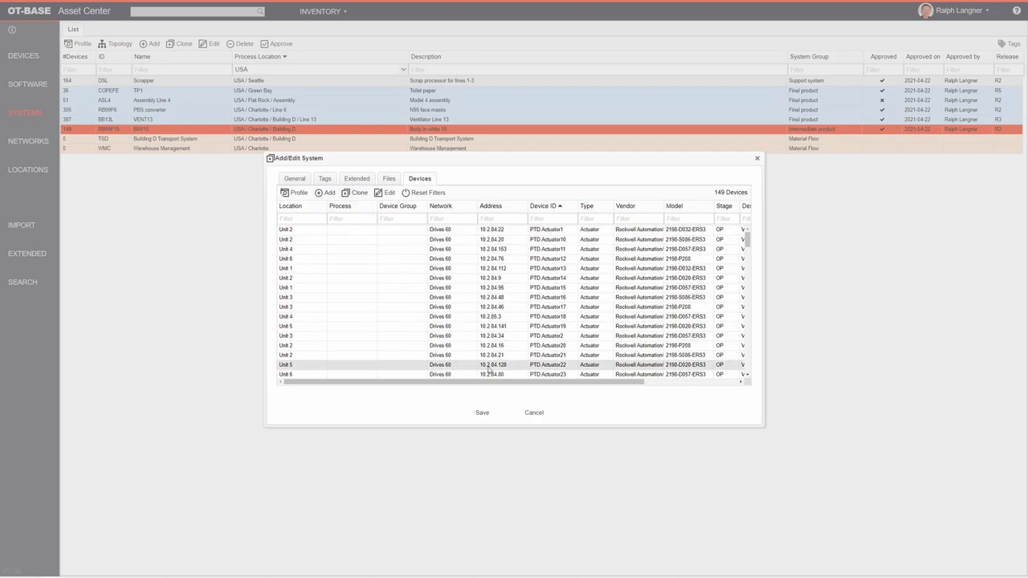
pyautogui.click(543, 413)
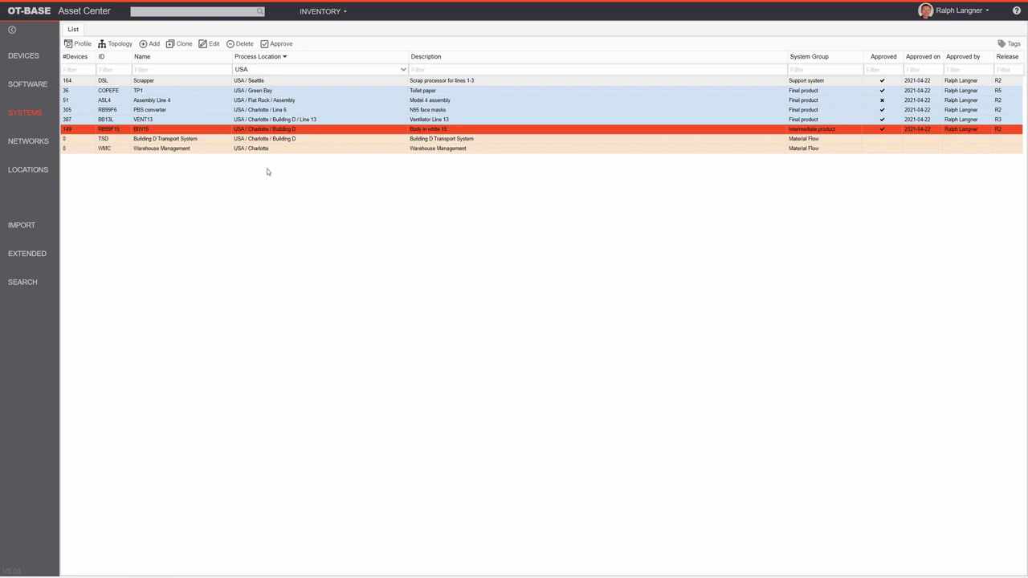
# In the device inventory, select EN1.Desktop19 through EN1.Desktop59 plus EN1.Desktop7, L2-Switch24, L2-Switch49, L2-Switch53 and PRN10.
pyautogui.click(19, 58)
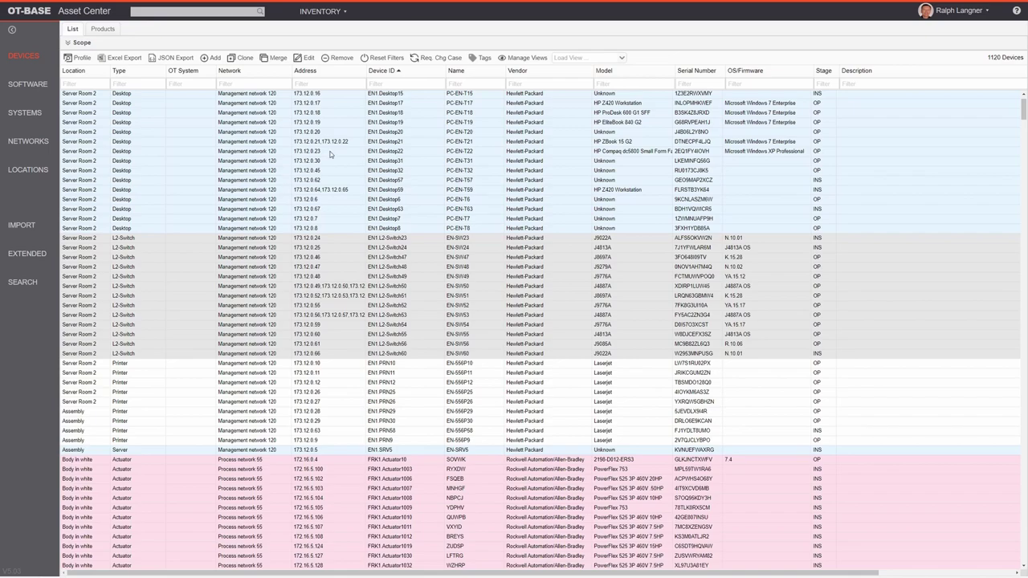
pyautogui.click(354, 123)
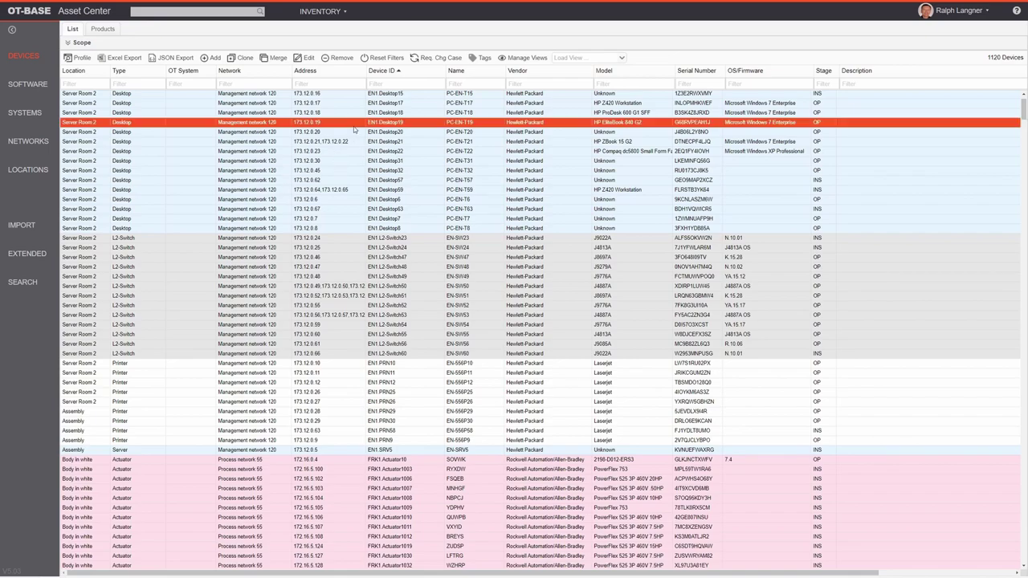
pyautogui.keyDown('shift'); pyautogui.click(362, 190); pyautogui.keyUp('shift')
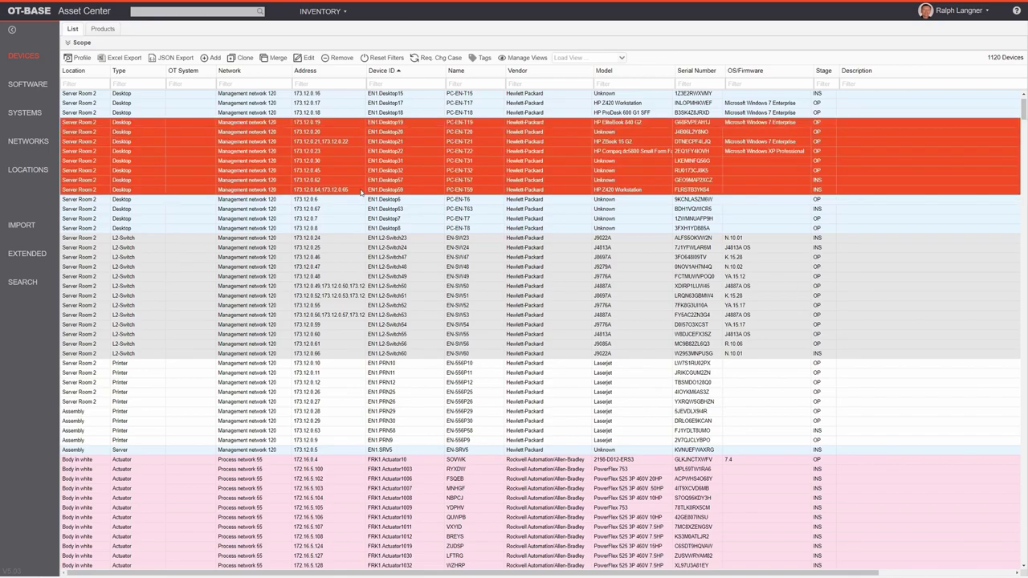
pyautogui.keyDown('ctrl'); pyautogui.click(359, 250); pyautogui.keyUp('ctrl')
pyautogui.keyDown('ctrl'); pyautogui.click(362, 276); pyautogui.keyUp('ctrl')
pyautogui.keyDown('ctrl'); pyautogui.click(362, 316); pyautogui.keyUp('ctrl')
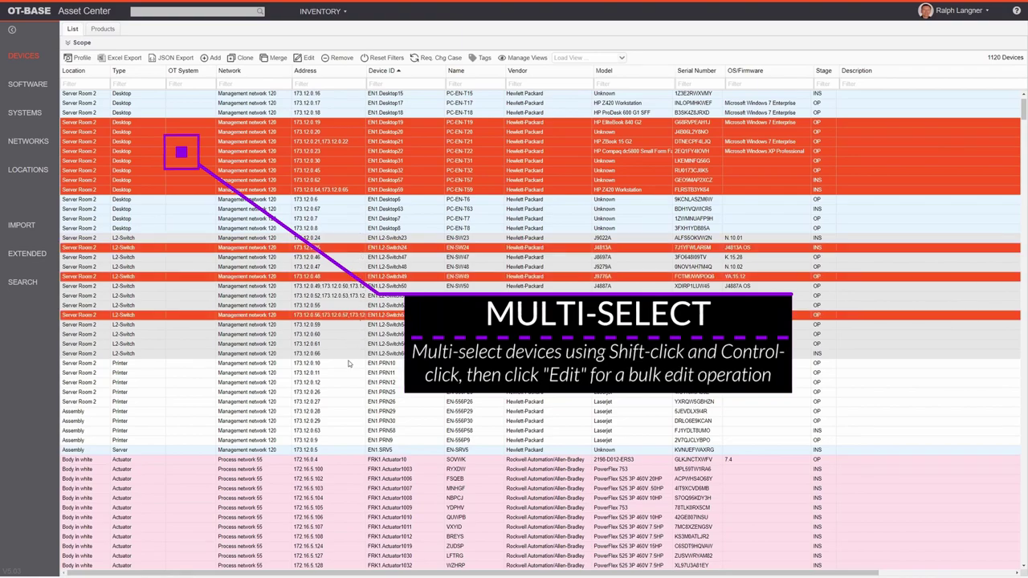
pyautogui.keyDown('ctrl'); pyautogui.click(350, 363); pyautogui.keyUp('ctrl')
pyautogui.keyDown('ctrl'); pyautogui.click(360, 220); pyautogui.keyUp('ctrl')
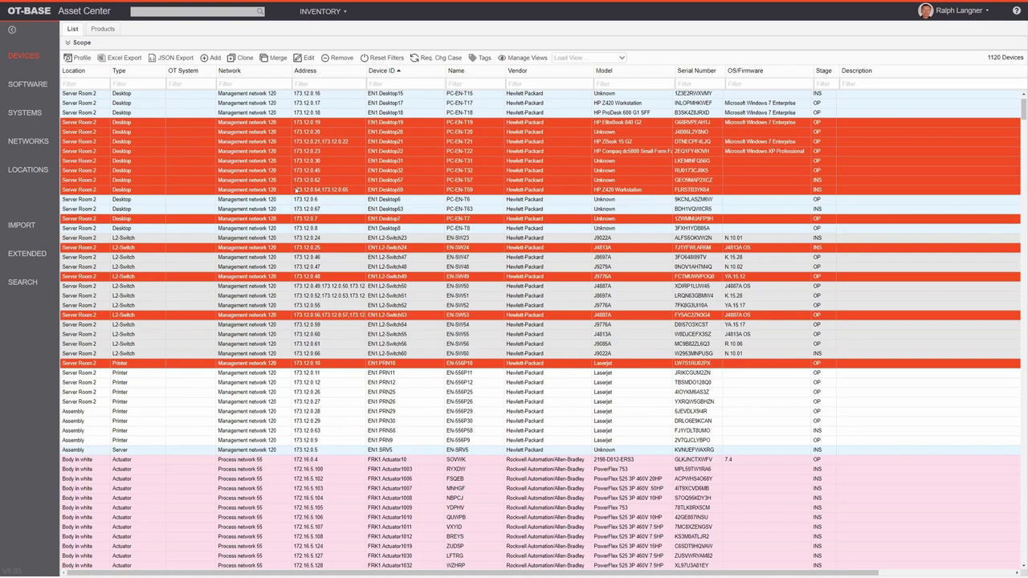
# Choose TCON as the OT System in a bulk edit of the selected devices, and discard the edit.
pyautogui.click(305, 58)
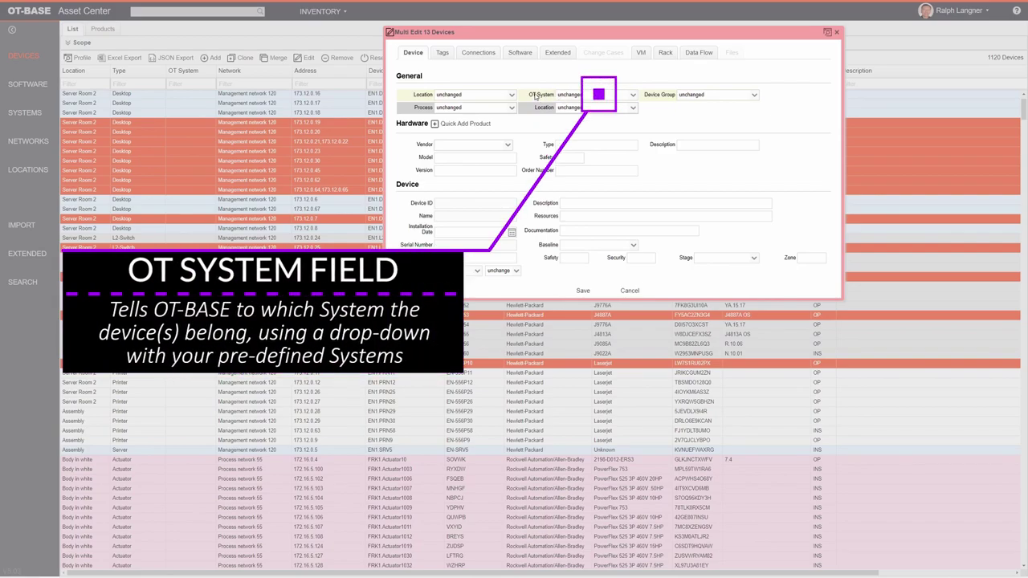
pyautogui.click(633, 96)
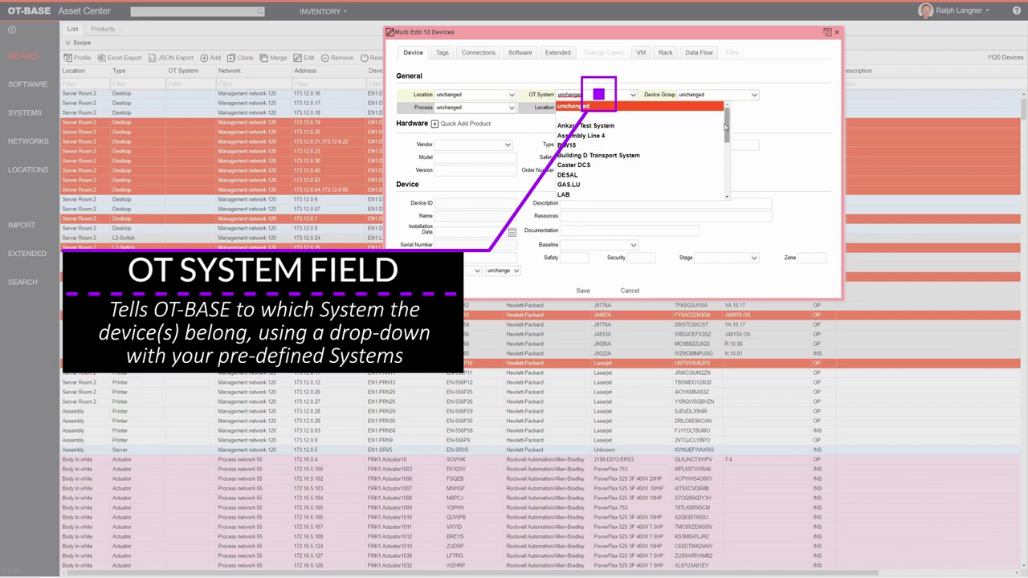
pyautogui.moveTo(726, 126); pyautogui.dragTo(725, 184)
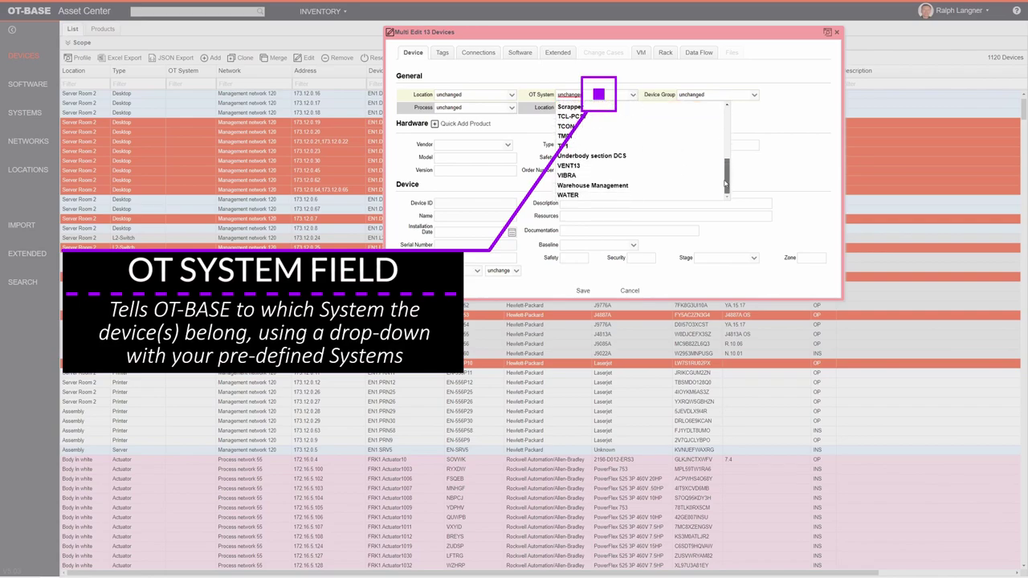
pyautogui.scroll(2, 725, 183)
pyautogui.click(591, 141)
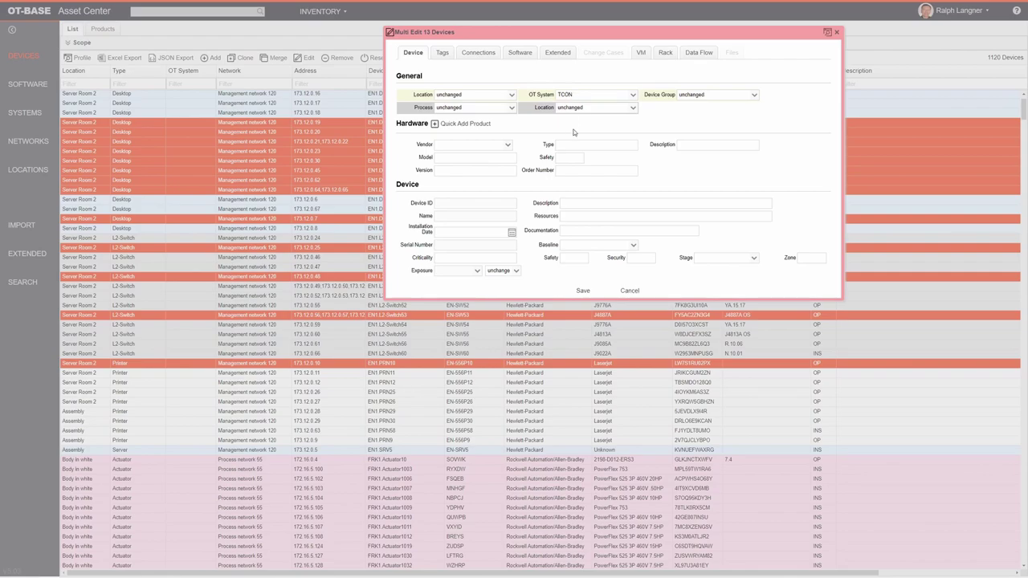
pyautogui.click(630, 290)
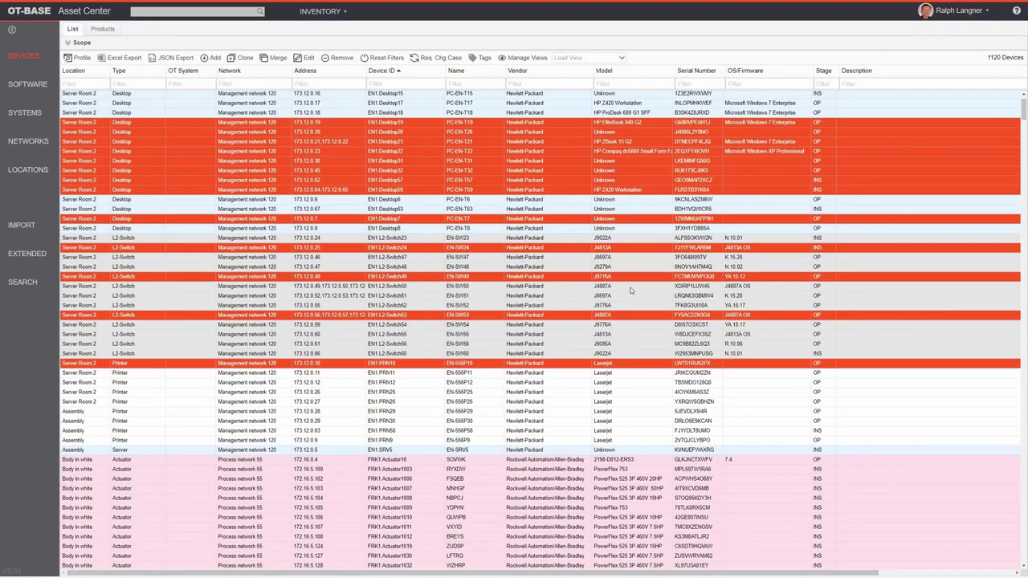
# Open the network inventory and filter its list by the Flat Rock location.
pyautogui.click(30, 113)
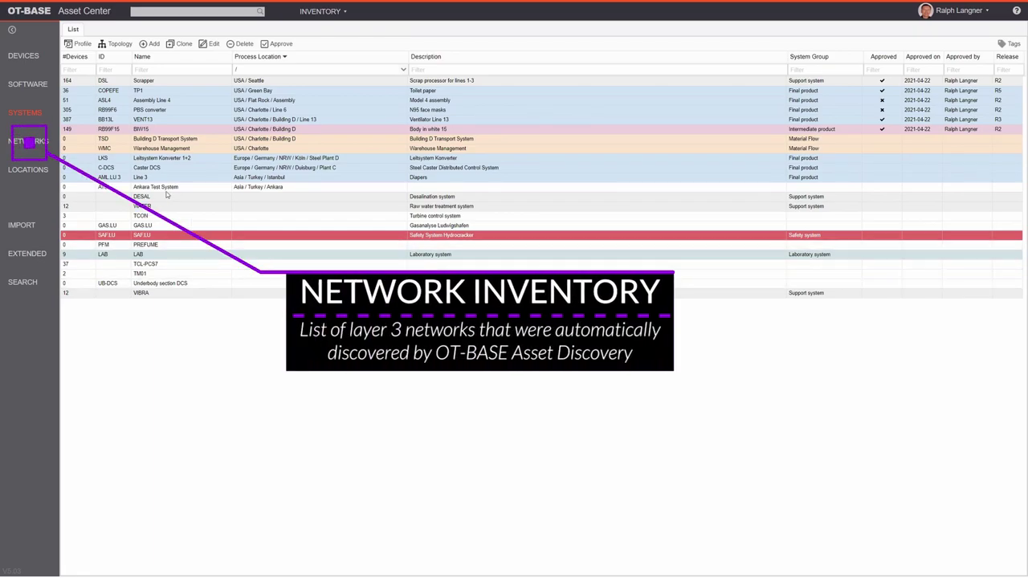
pyautogui.click(33, 143)
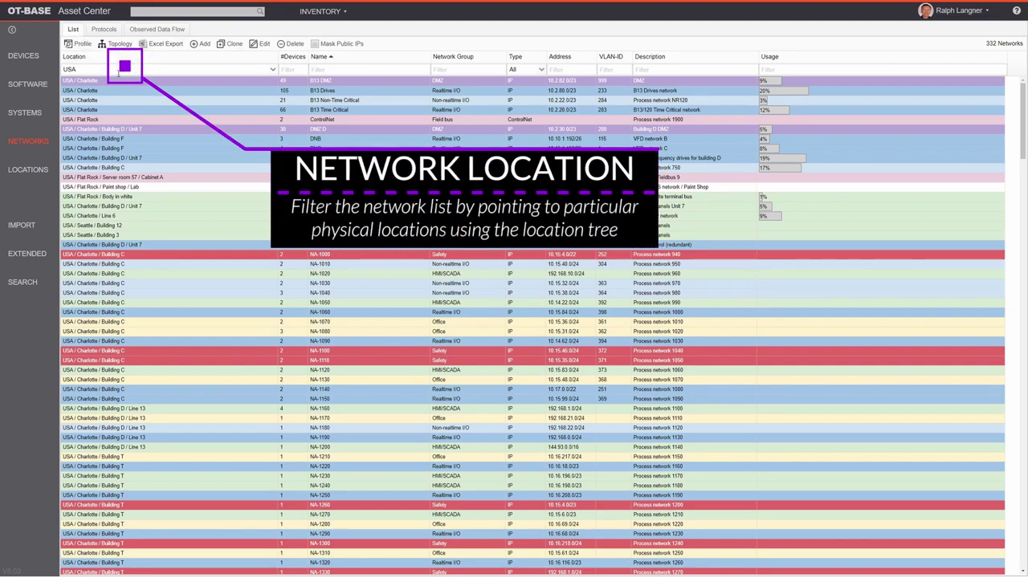
pyautogui.click(273, 70)
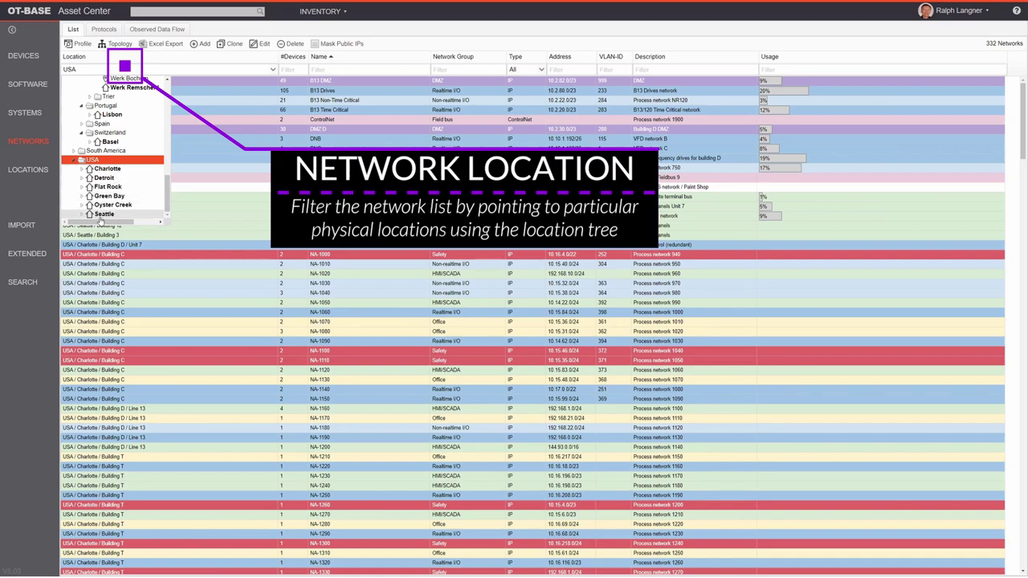
pyautogui.click(105, 188)
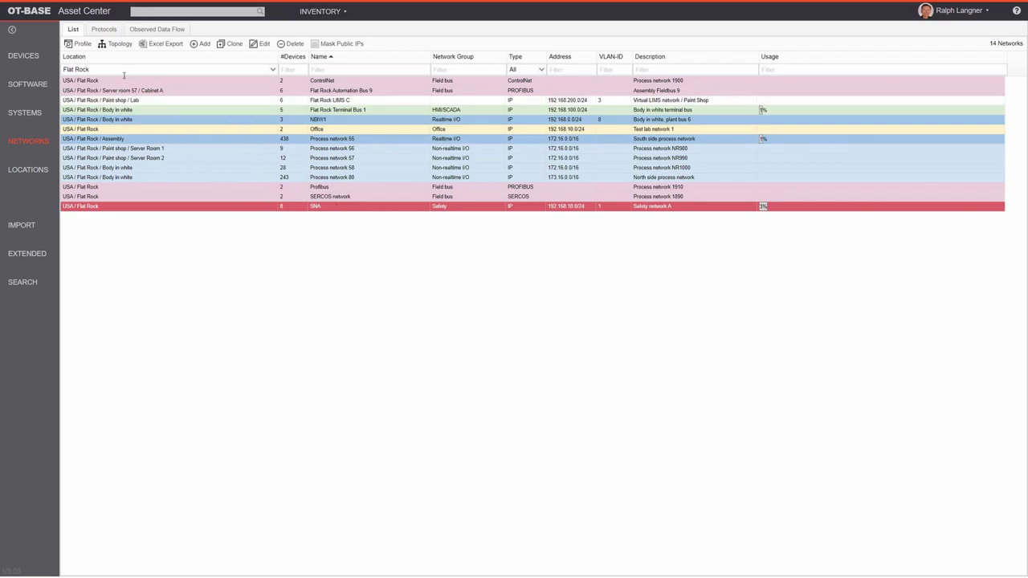
# Narrow the network list to the Body in white area of Flat Rock.
pyautogui.click(273, 70)
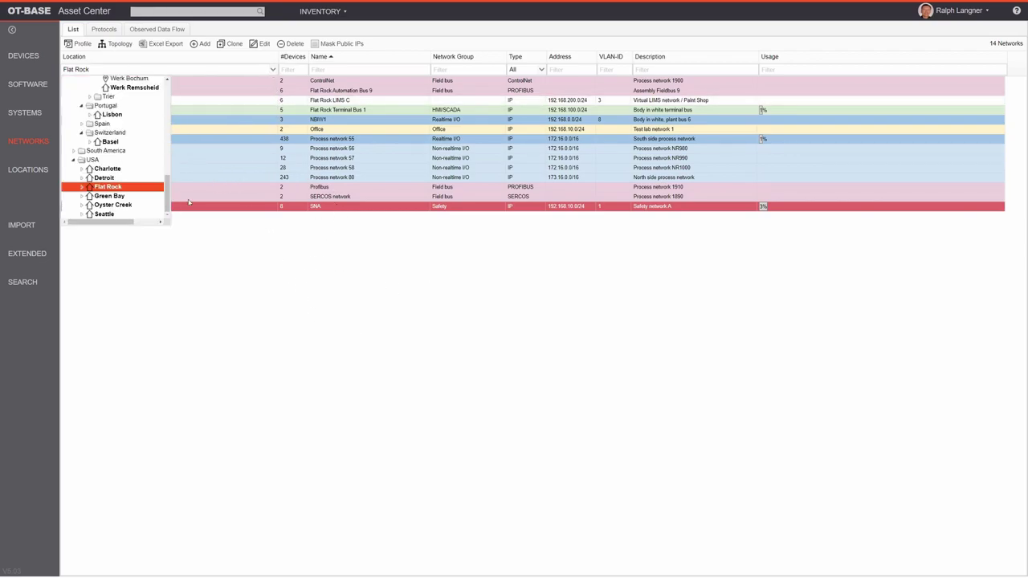
pyautogui.click(82, 187)
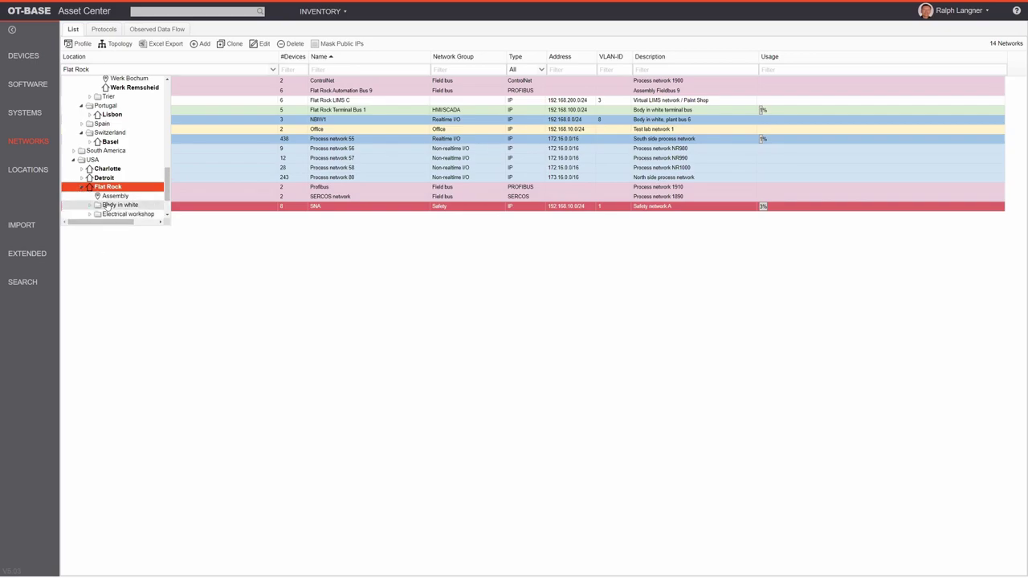
pyautogui.click(106, 206)
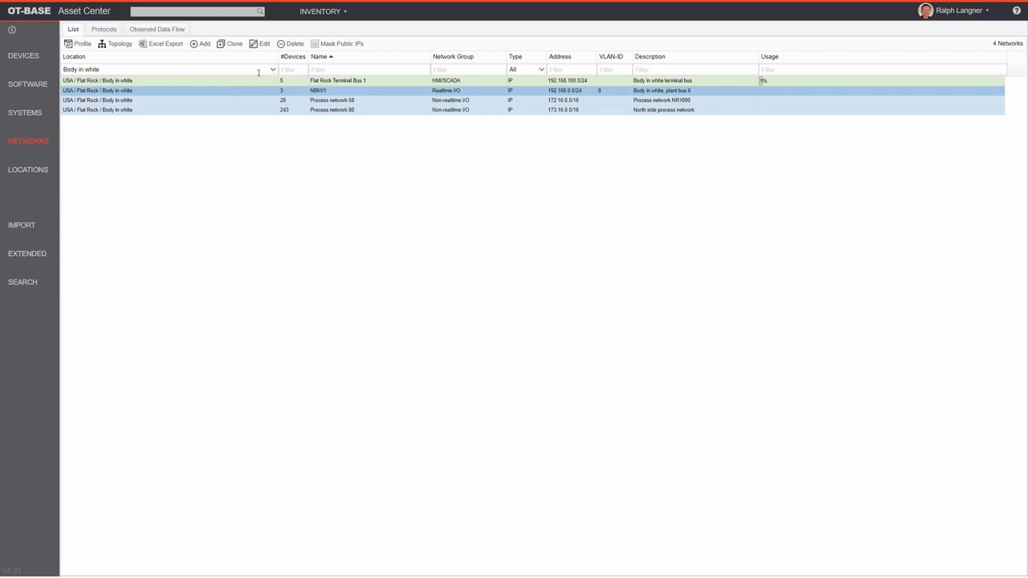
# Filter the network list by the Charlotte location and review the available network type filters.
pyautogui.click(272, 70)
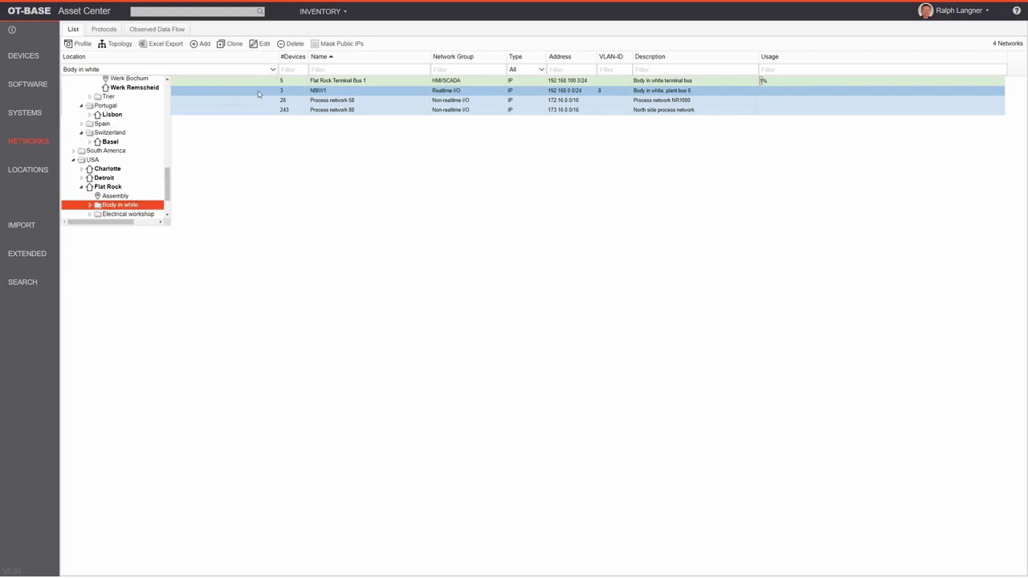
pyautogui.click(114, 173)
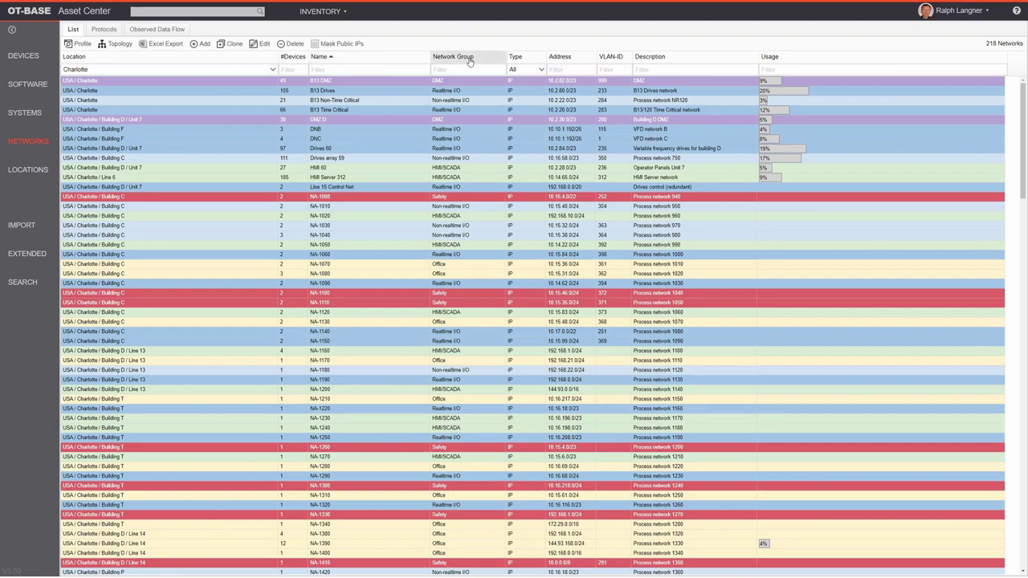
pyautogui.click(528, 70)
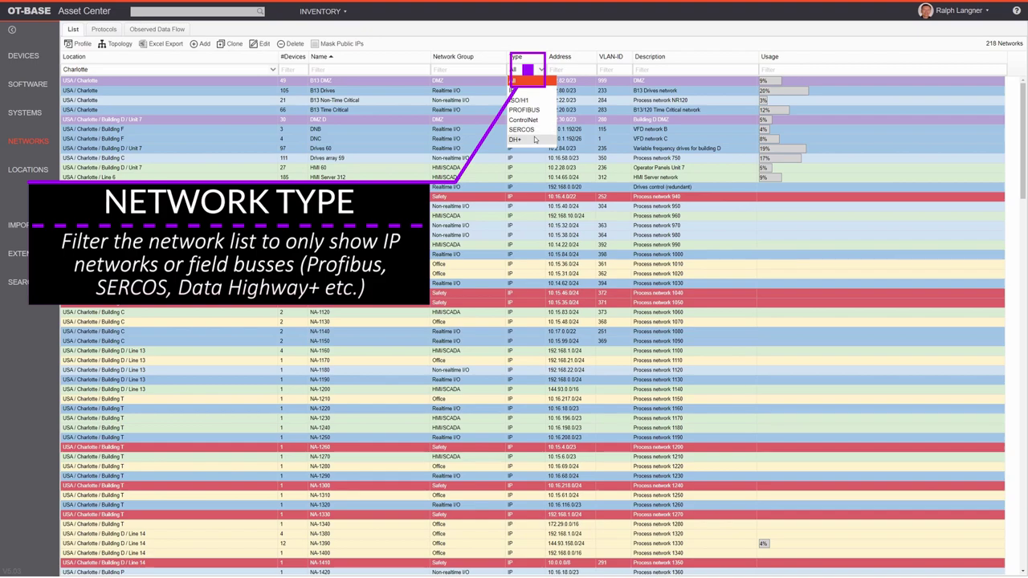
pyautogui.click(587, 158)
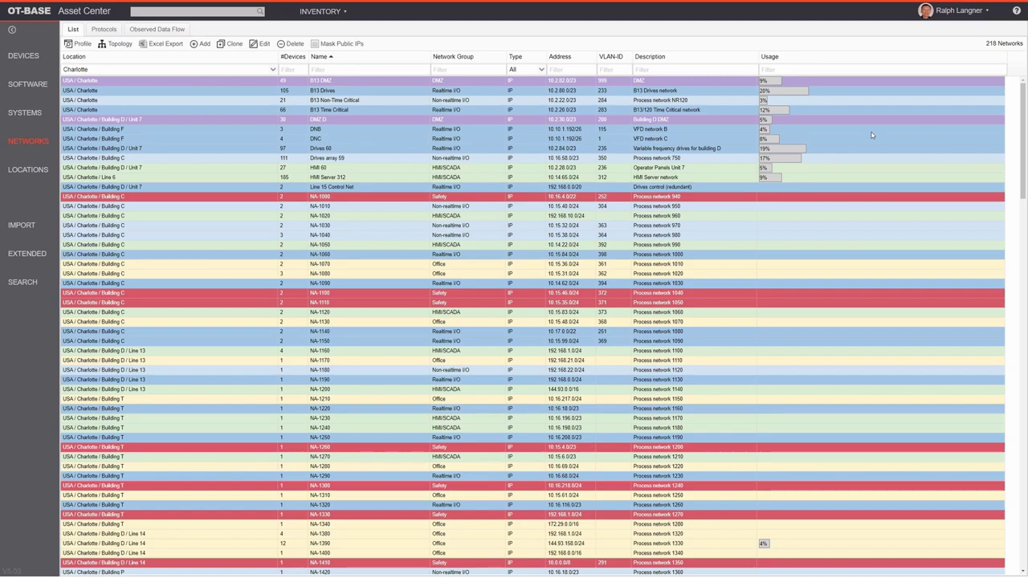
# Open the network profile of the Drives 60 network in Building D, Unit 7.
pyautogui.rightClick(834, 56)
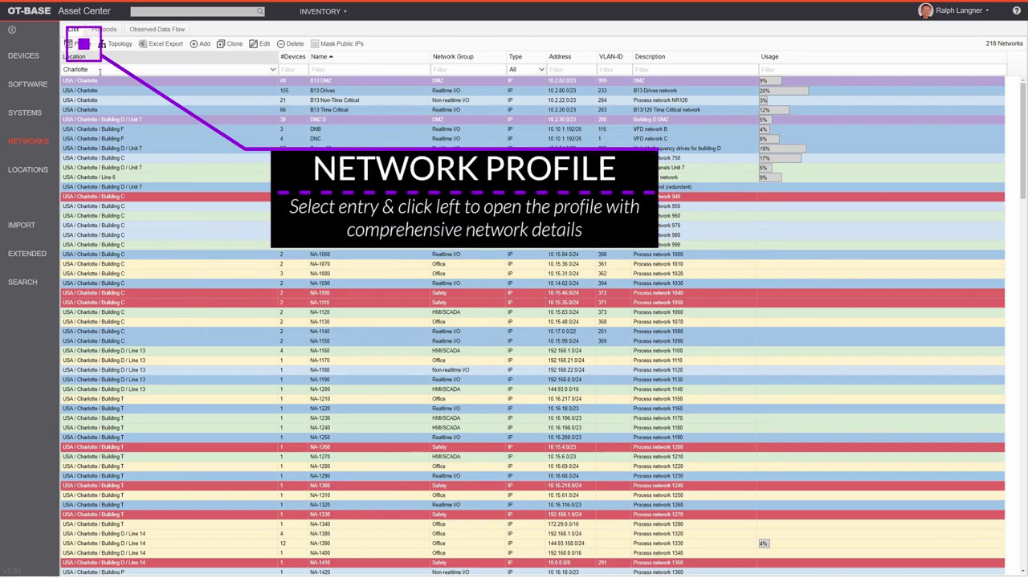
pyautogui.click(218, 151)
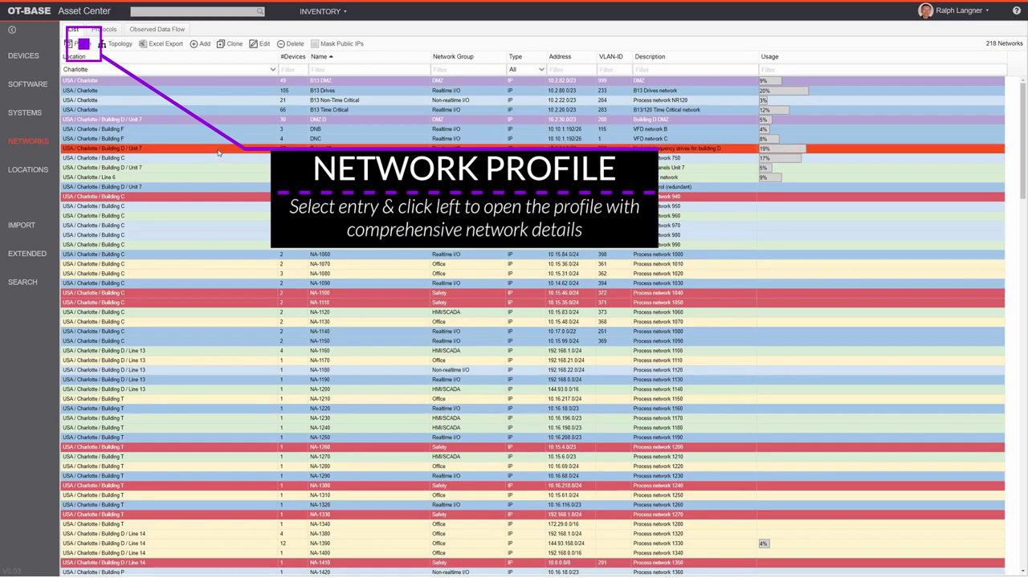
pyautogui.click(77, 44)
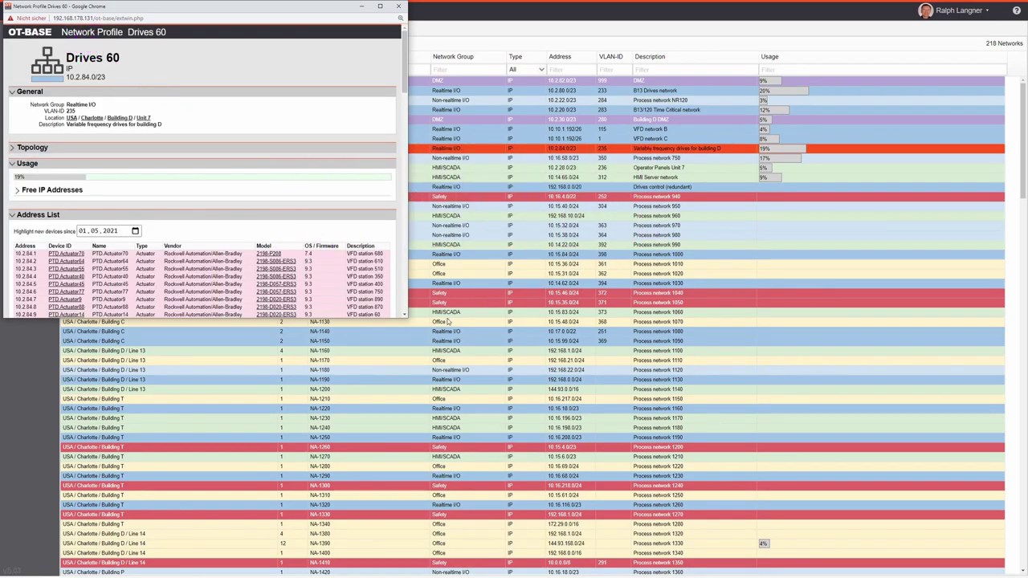
# Enlarge the Drives 60 network profile to full screen and expand its Topology section to inspect the actuator connections.
pyautogui.click(380, 6)
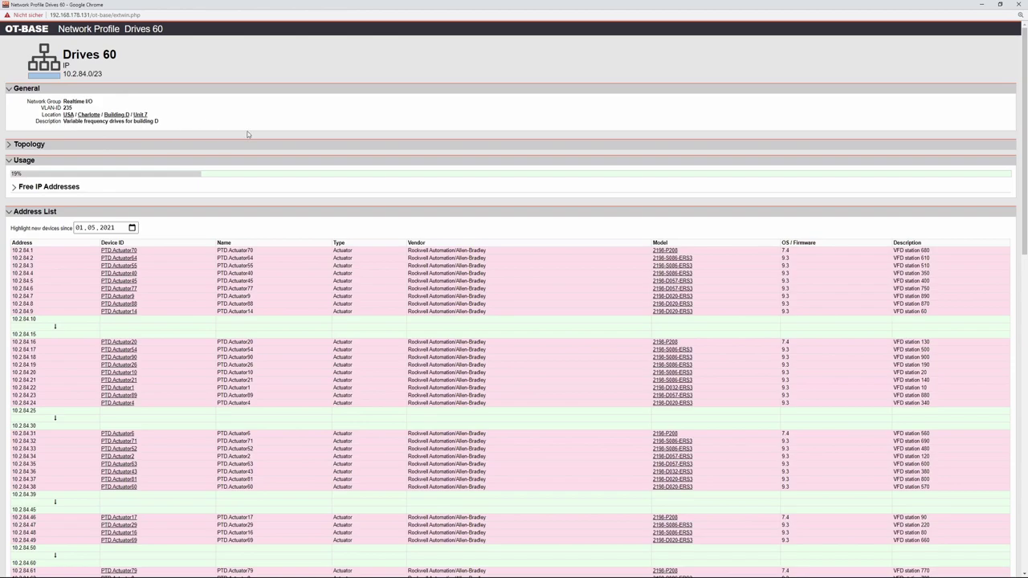
pyautogui.click(154, 151)
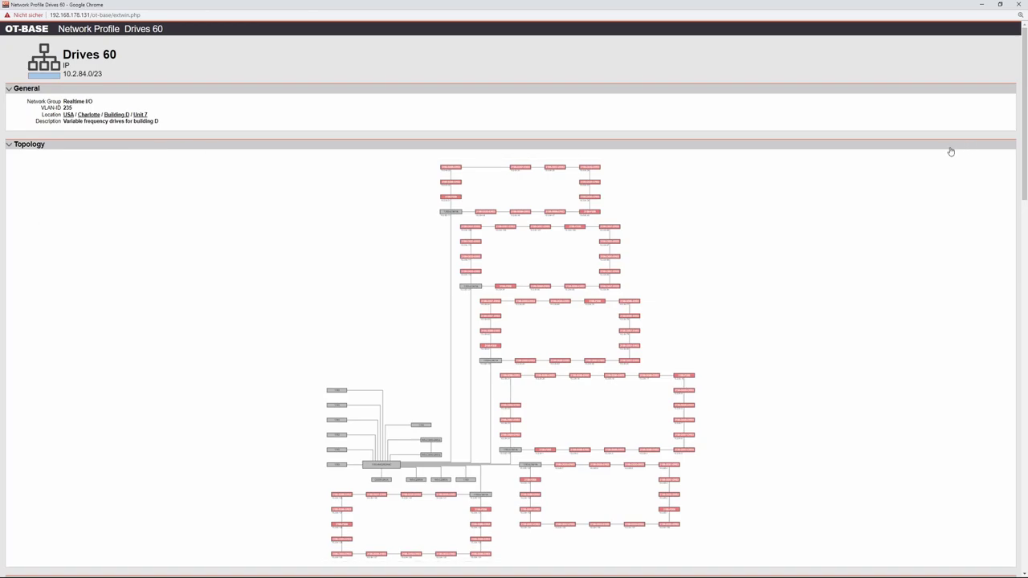
pyautogui.scroll(-1, 1025, 145)
pyautogui.scroll(-2, 1025, 145)
pyautogui.scroll(10, 608, 255)
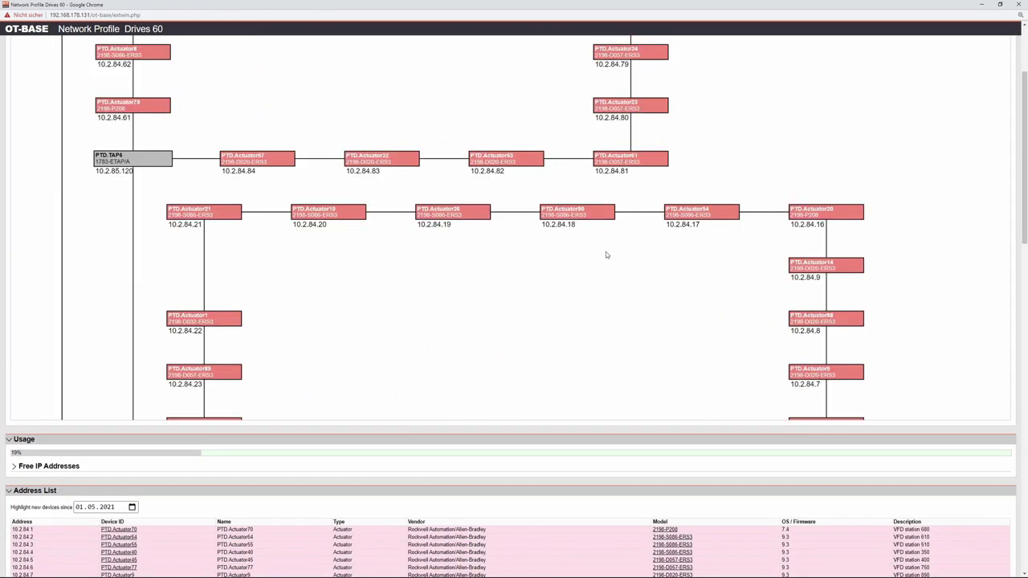
pyautogui.scroll(-8, 573, 238)
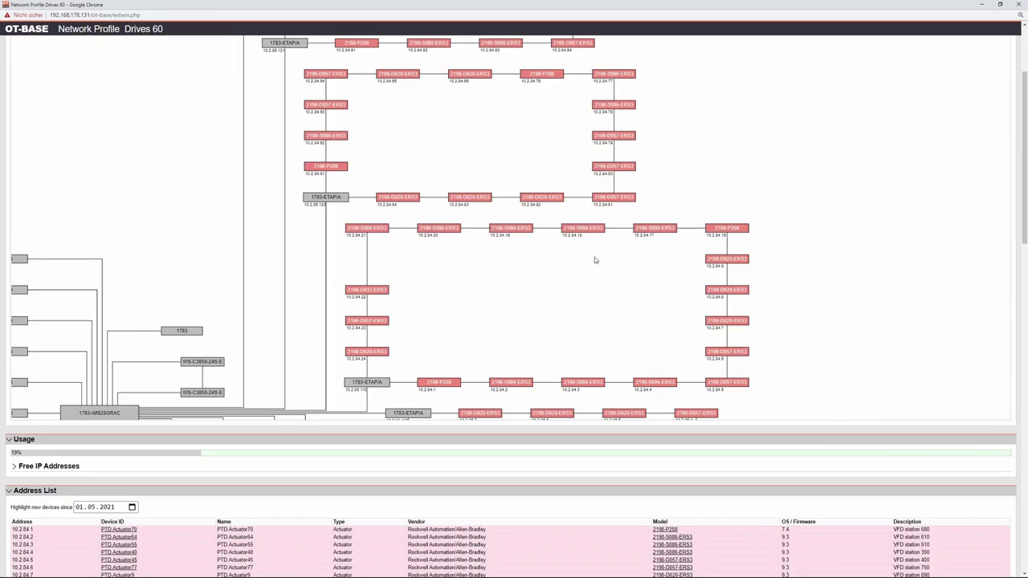
# Expand the free IP addresses under Usage and review the used and spare entries in the Drives 60 address list.
pyautogui.scroll(-5, 512, 297)
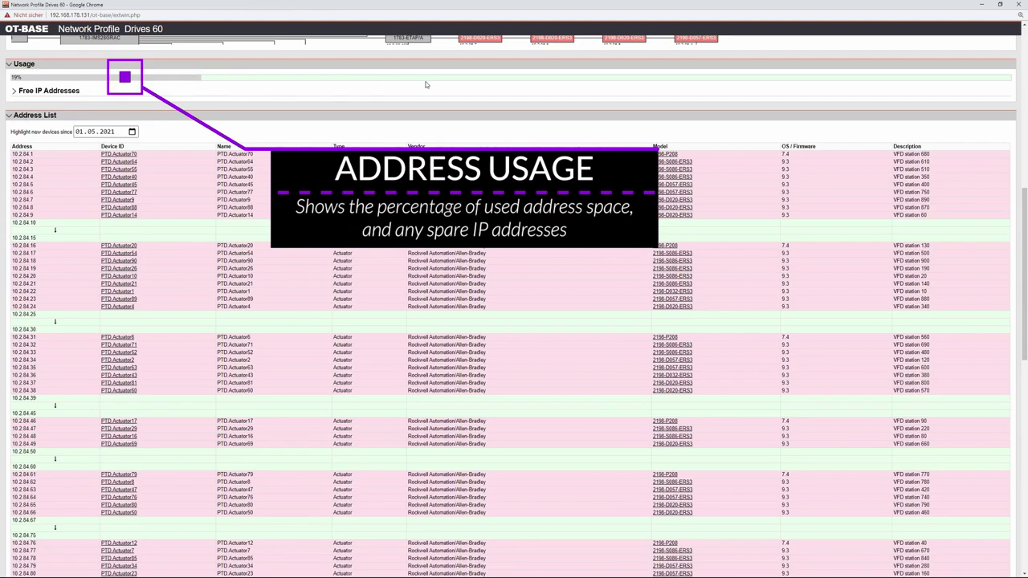
pyautogui.click(15, 92)
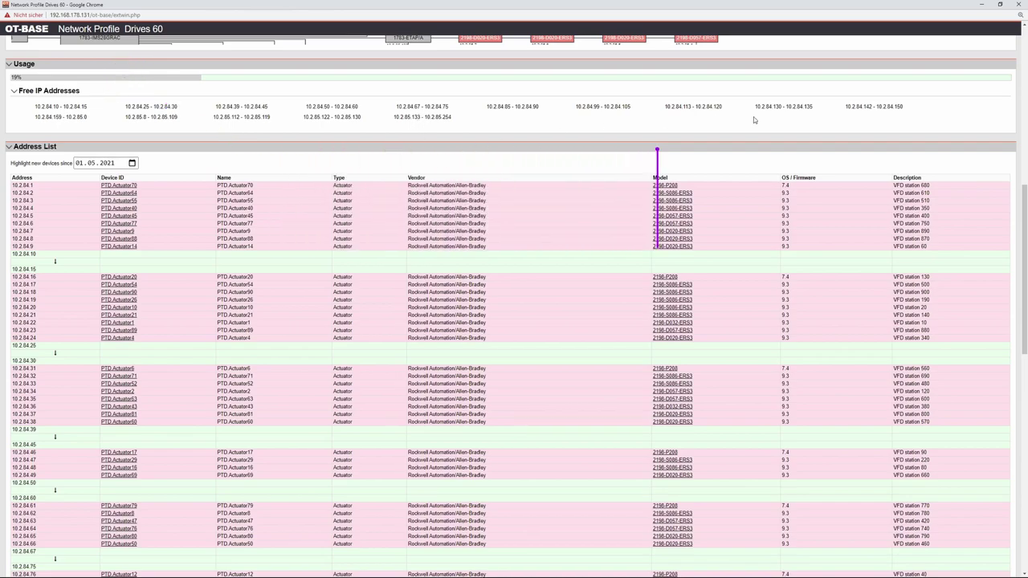
pyautogui.scroll(-1, 1023, 265)
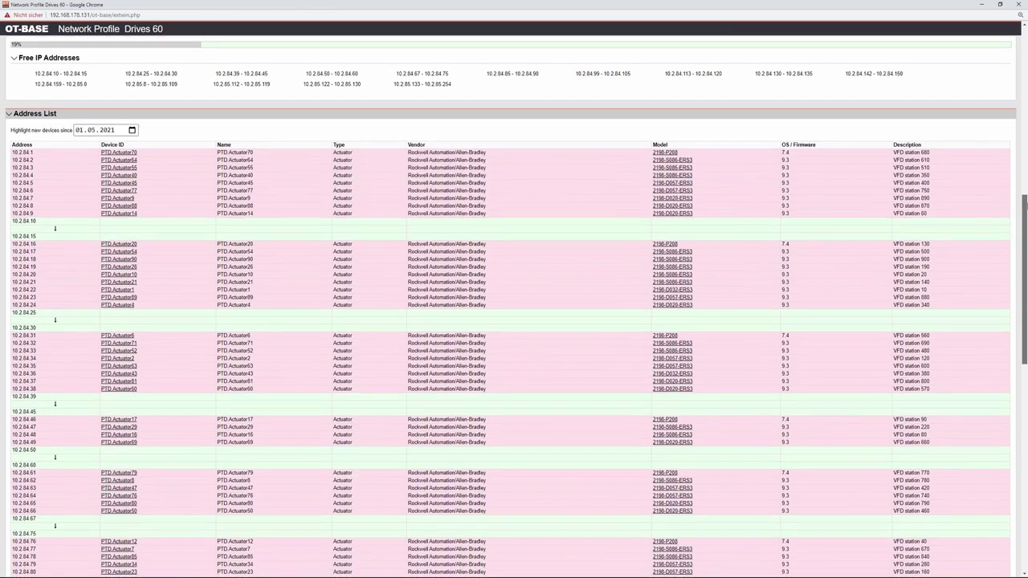
pyautogui.scroll(-2, 81, 110)
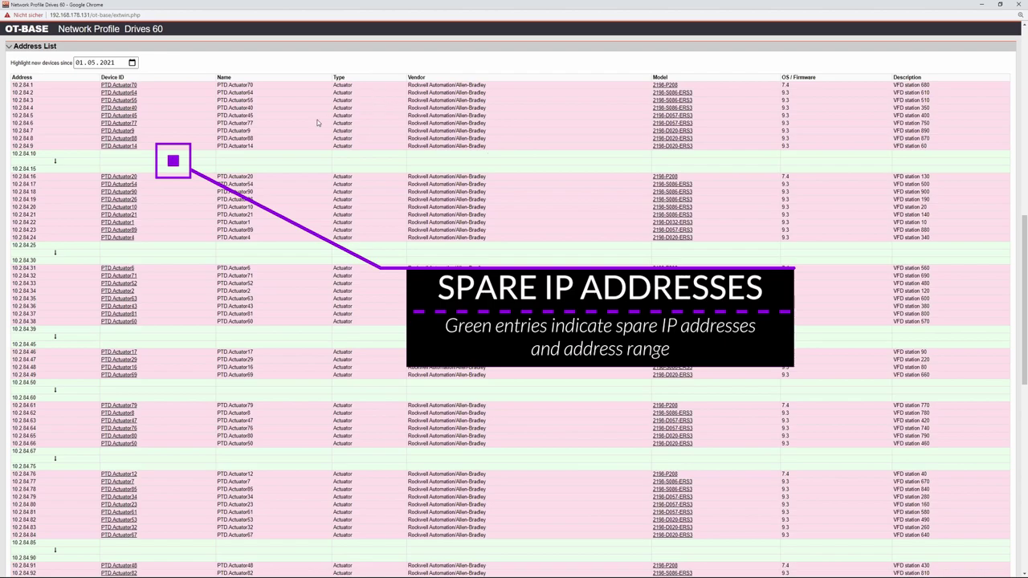
pyautogui.scroll(-8, 677, 240)
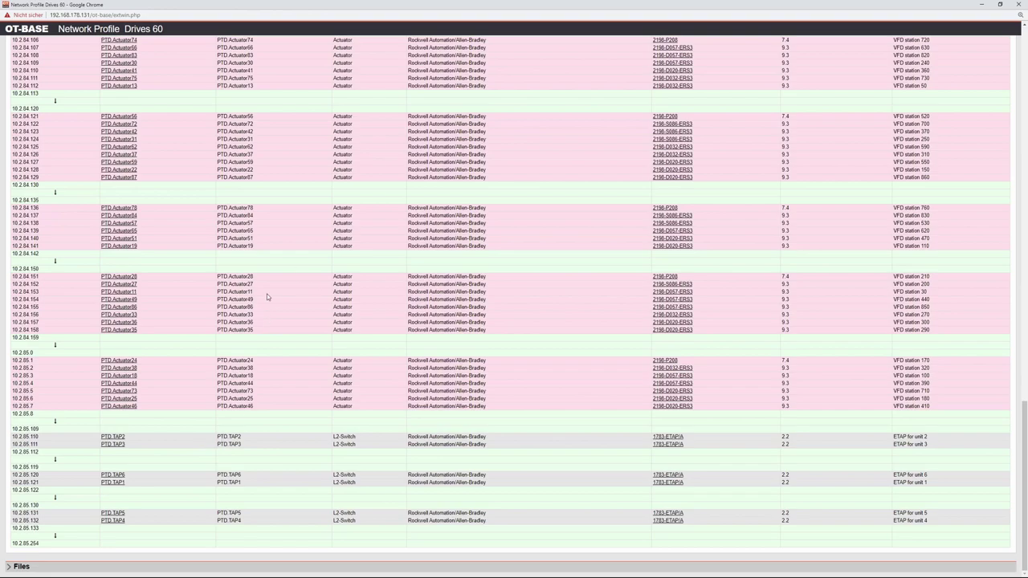
pyautogui.scroll(8, 286, 225)
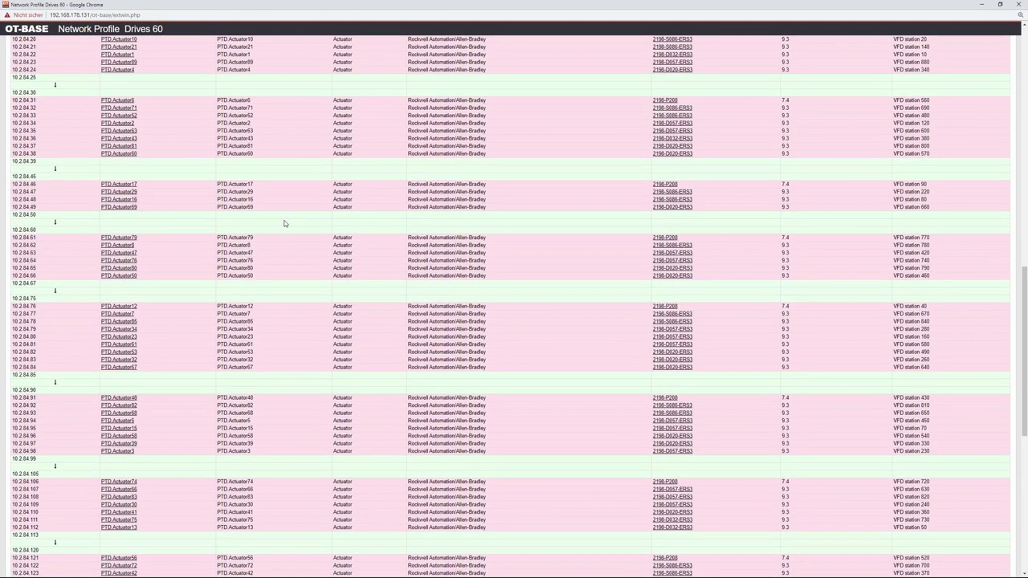
pyautogui.scroll(-1, 278, 212)
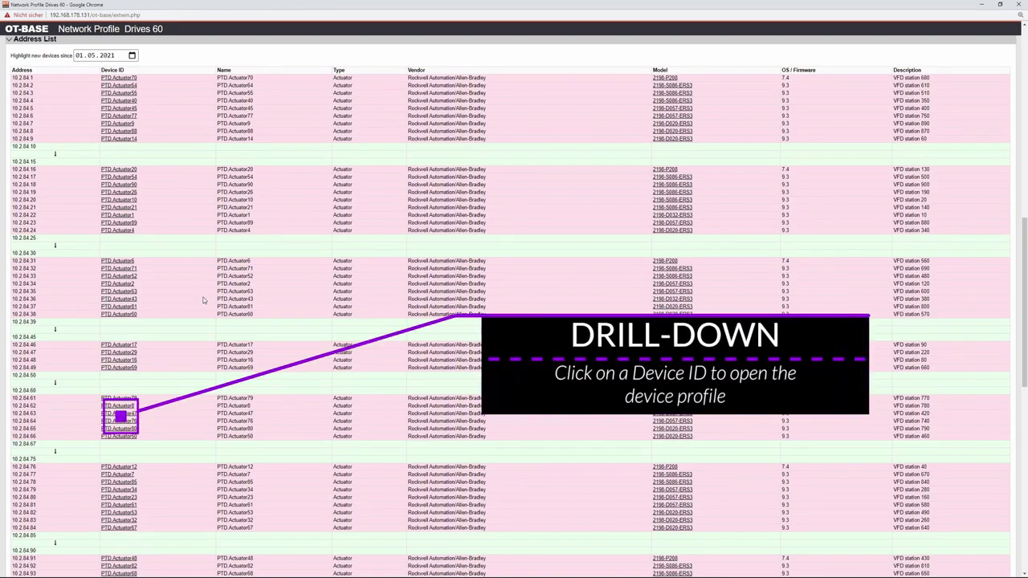
# Drill down to the PTD.Actuator20 device profile from the address list and review its hardware and connectivity before closing it.
pyautogui.click(111, 171)
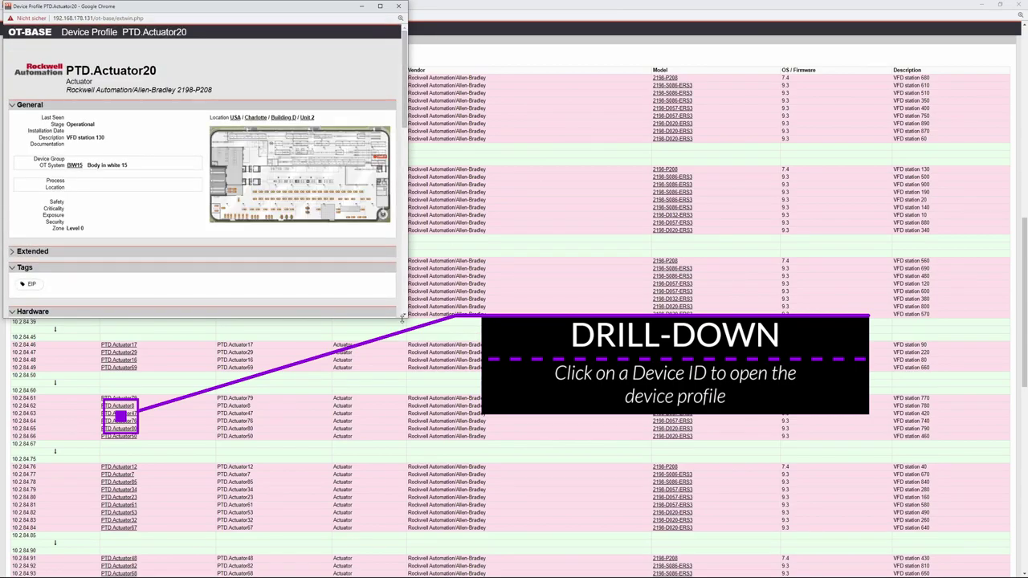
pyautogui.moveTo(402, 319); pyautogui.dragTo(567, 461)
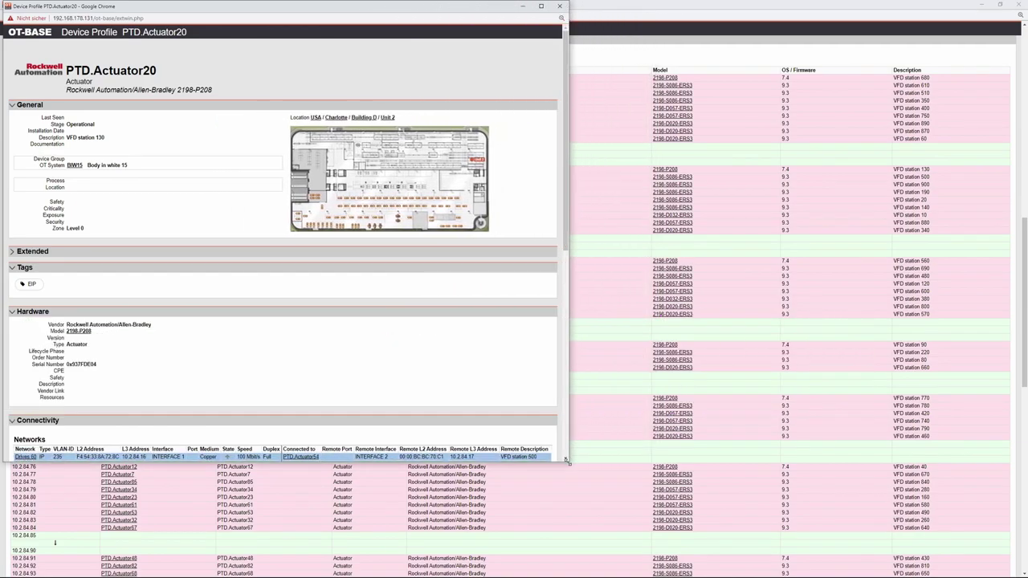
pyautogui.scroll(-3, 538, 273)
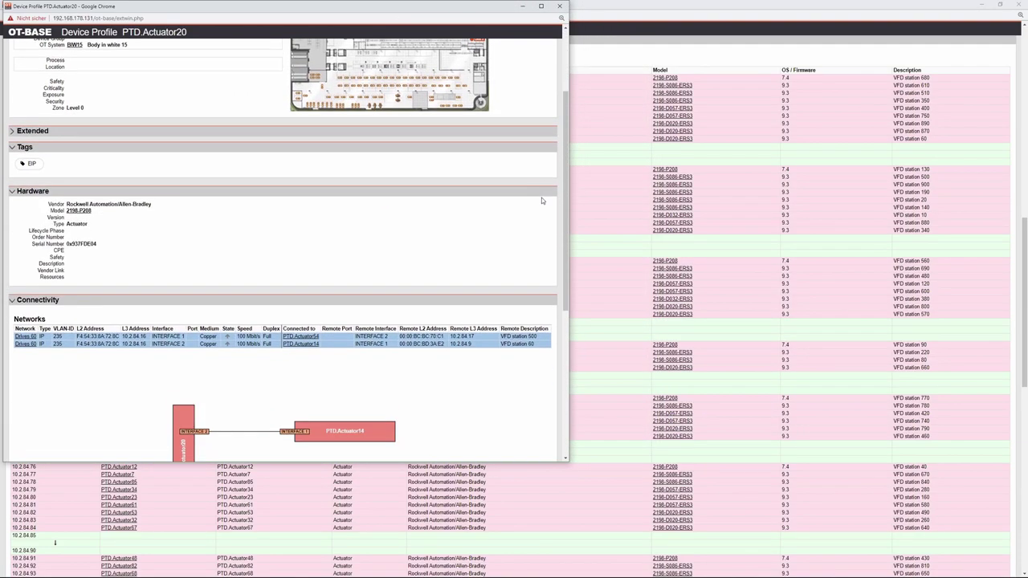
pyautogui.click(560, 7)
# Expand the Files section at the end of the Drives 60 network profile.
pyautogui.scroll(-15, 726, 255)
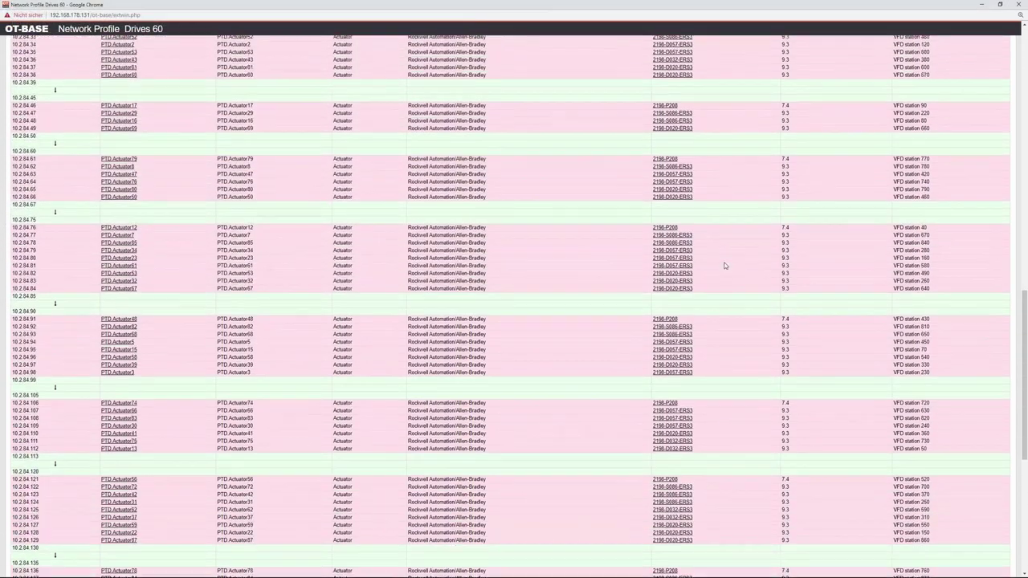
pyautogui.scroll(-1, 726, 257)
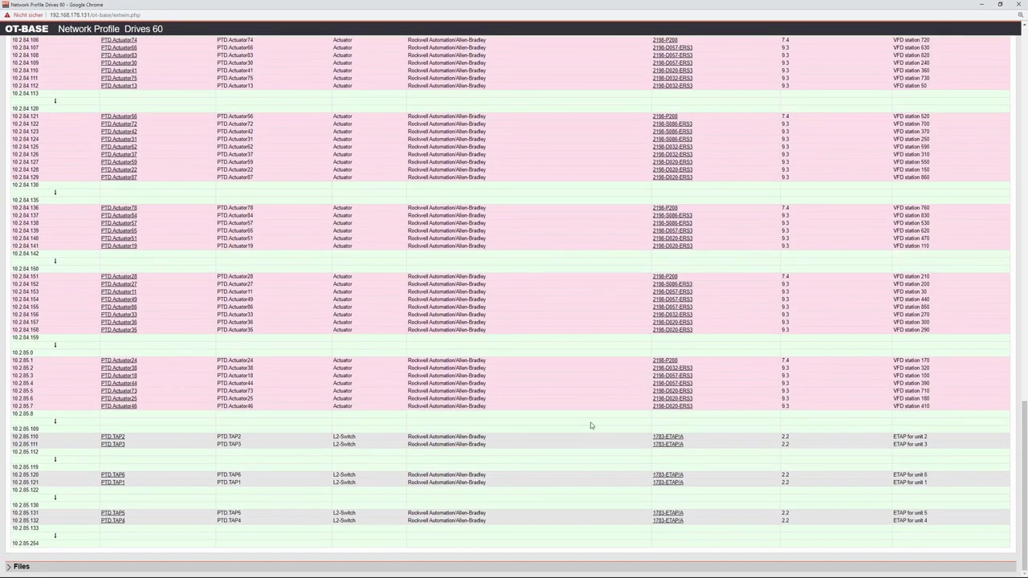
pyautogui.click(505, 569)
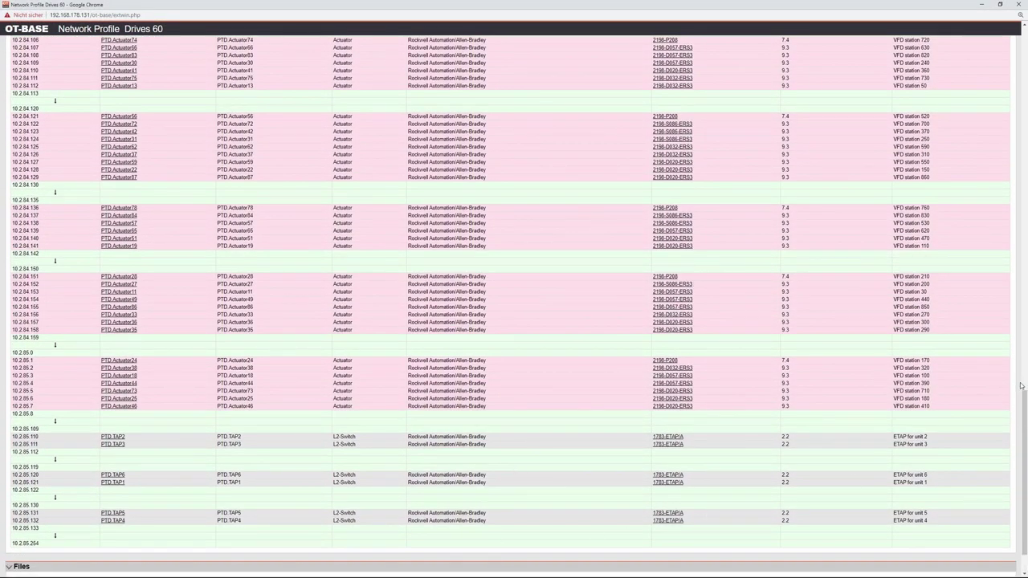
pyautogui.scroll(-2, 1021, 386)
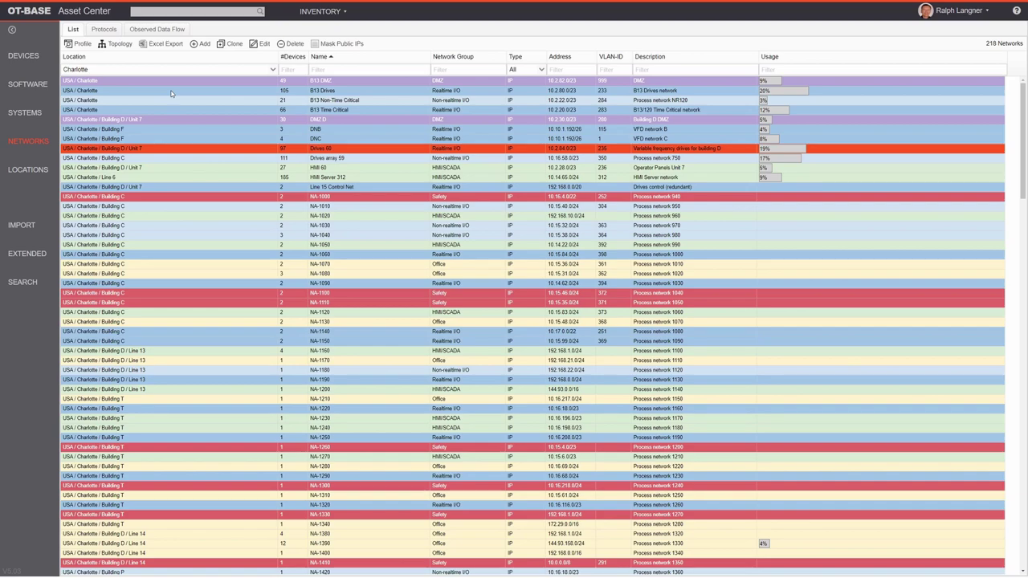
# Open a combined topology of the Drives 60 and HMI 60 networks at full screen and inspect its actuator rings up close.
pyautogui.keyDown('ctrl'); pyautogui.click(258, 168); pyautogui.keyUp('ctrl')
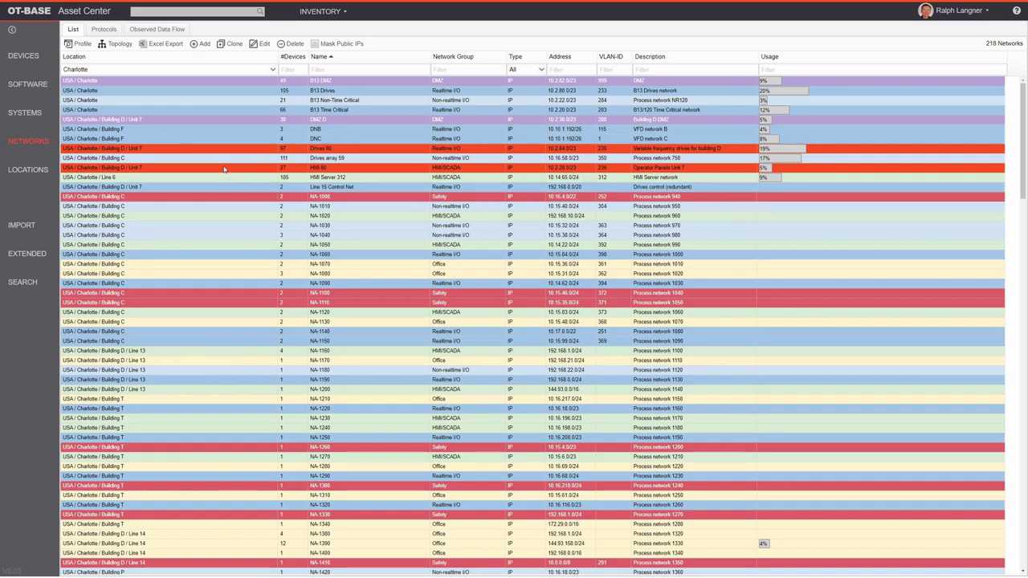
pyautogui.click(116, 43)
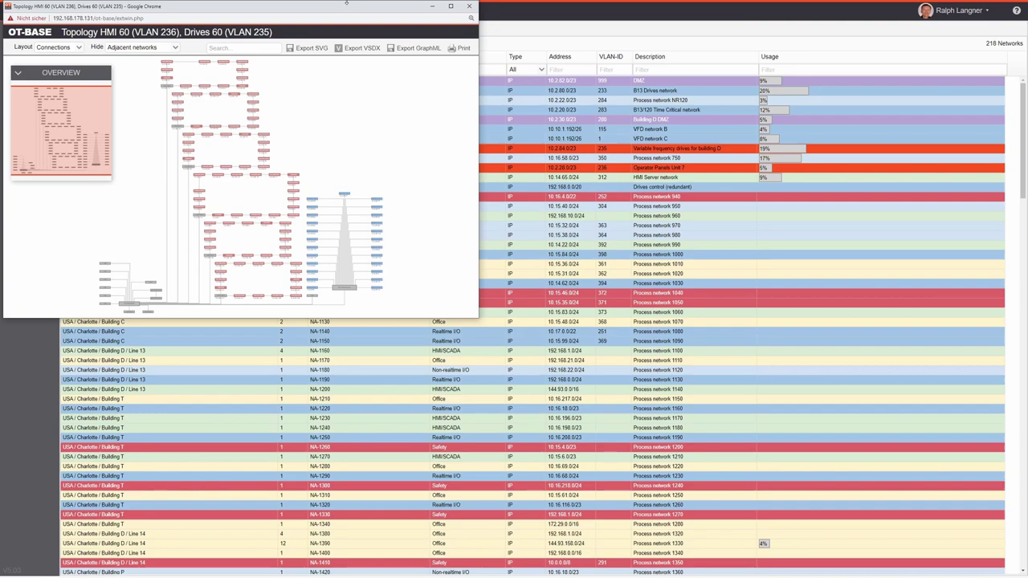
pyautogui.click(443, 8)
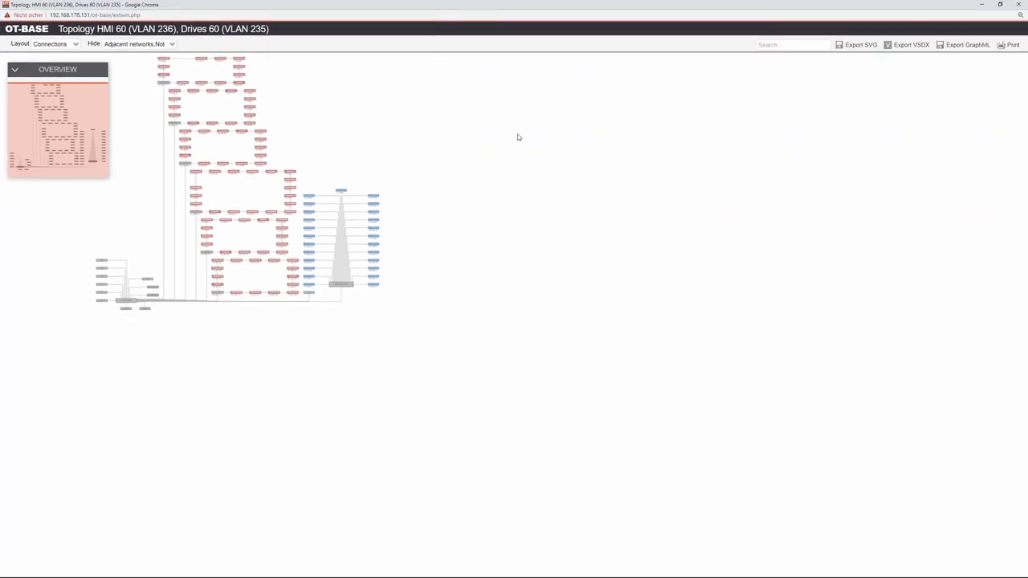
pyautogui.scroll(6, 426, 137)
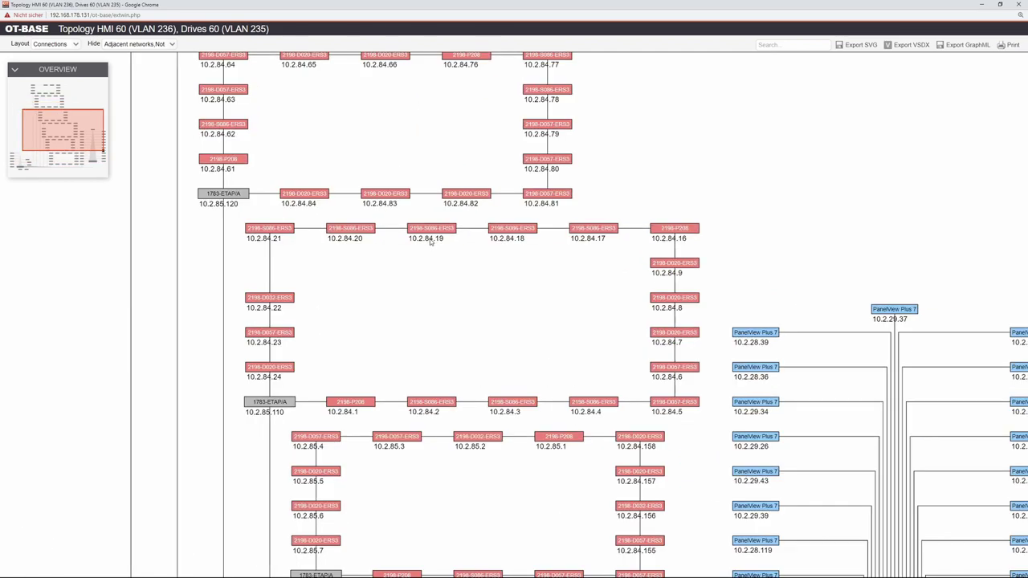
pyautogui.scroll(8, 430, 241)
pyautogui.scroll(-6, 426, 237)
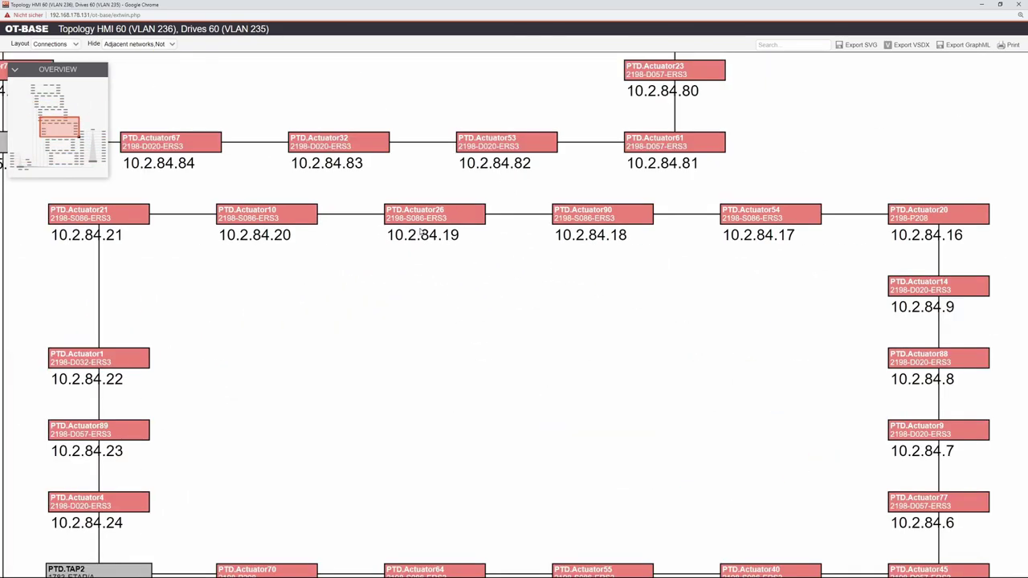
pyautogui.scroll(-10, 422, 233)
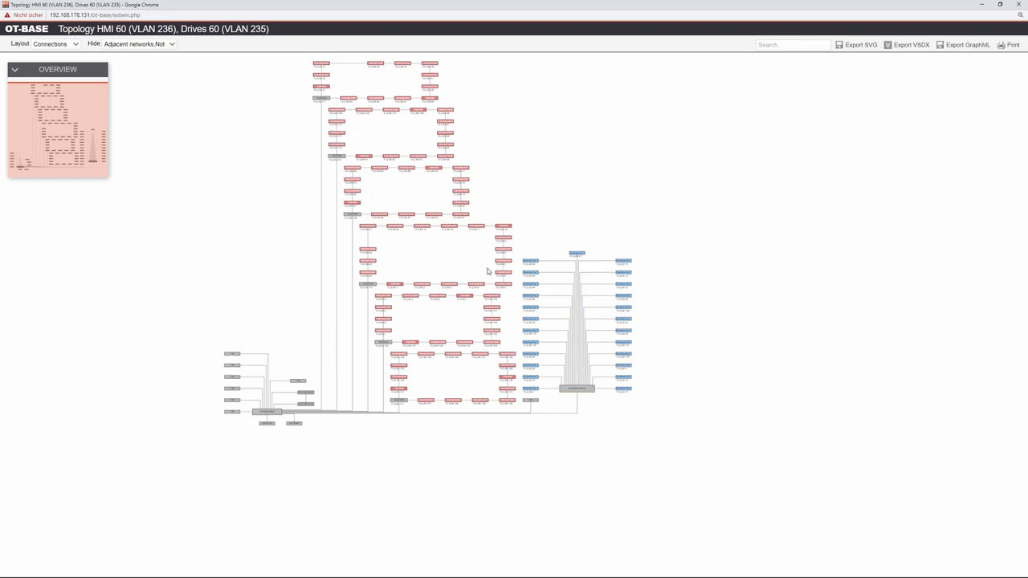
# Change the topology layout to Networks and inspect the Drives 60 VLAN 235 group.
pyautogui.click(72, 45)
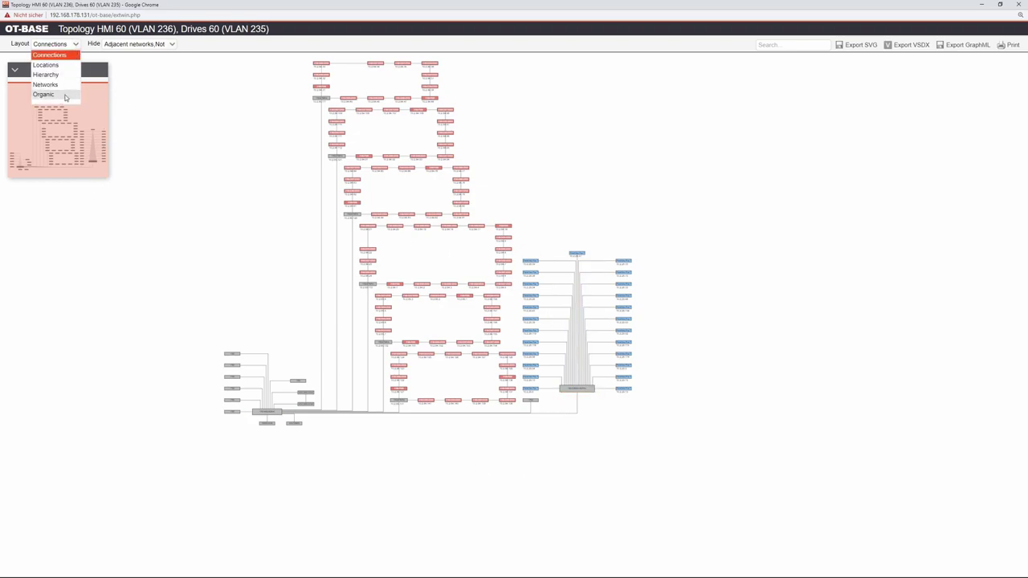
pyautogui.click(69, 86)
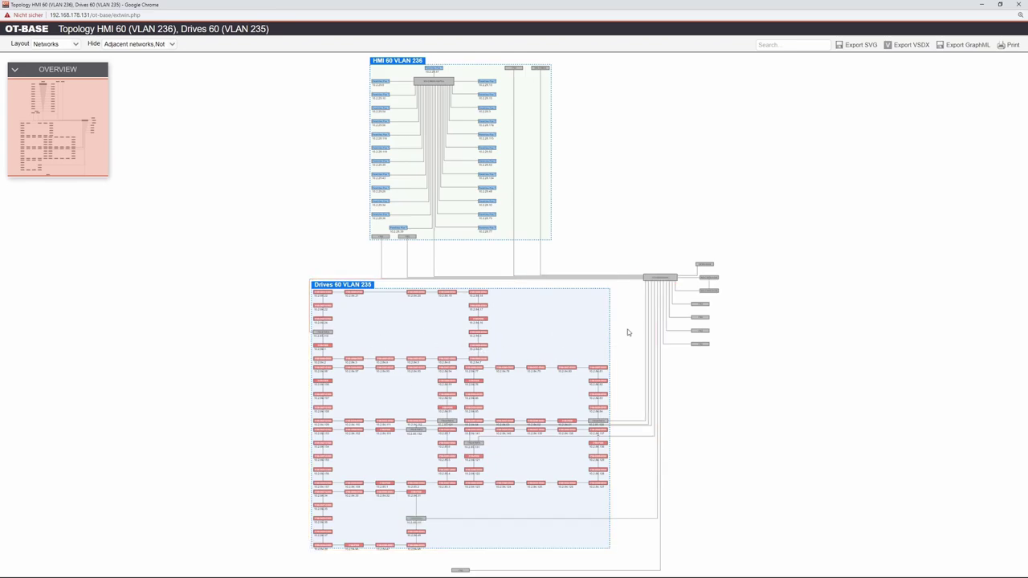
pyautogui.moveTo(628, 333); pyautogui.dragTo(543, 283)
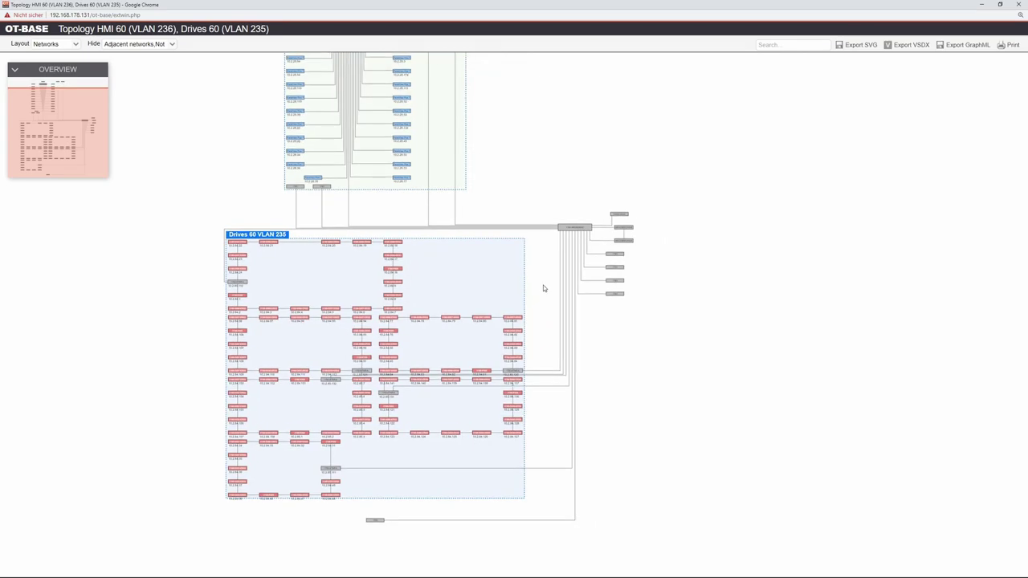
pyautogui.scroll(2, 543, 285)
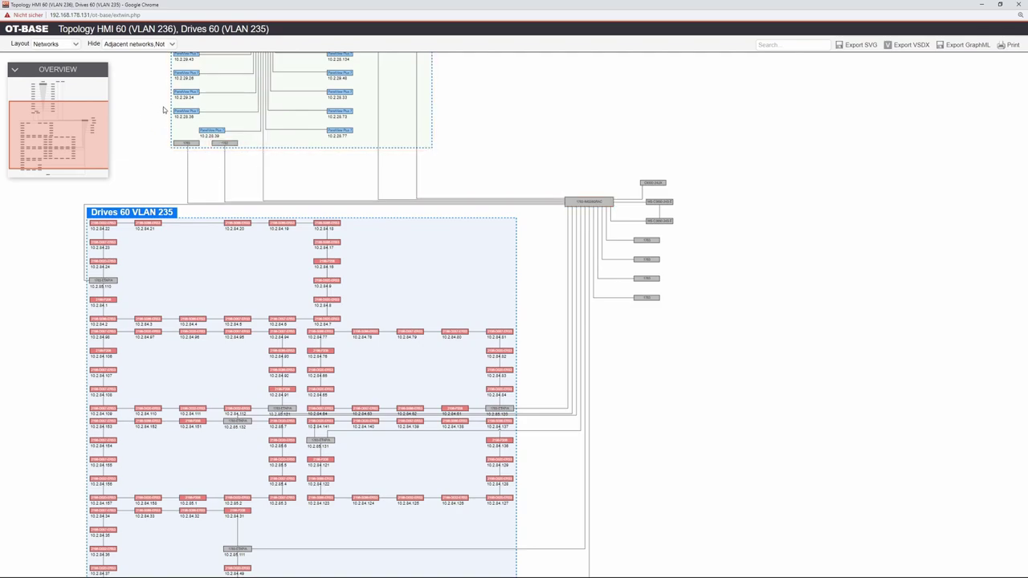
# Stop hiding adjacent networks in the topology and inspect the connected networks around NX83275 VLAN 275.
pyautogui.click(168, 46)
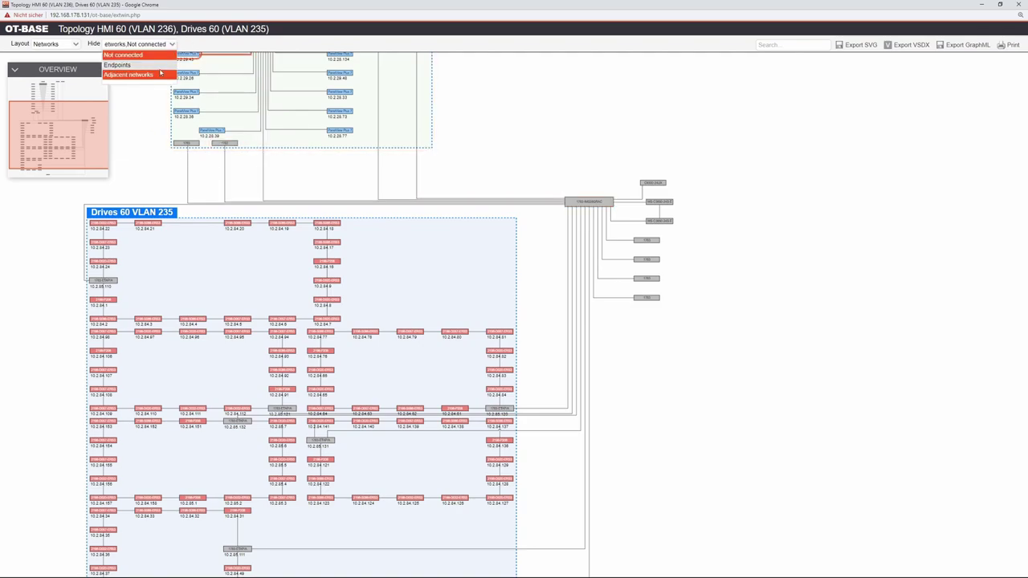
pyautogui.click(138, 75)
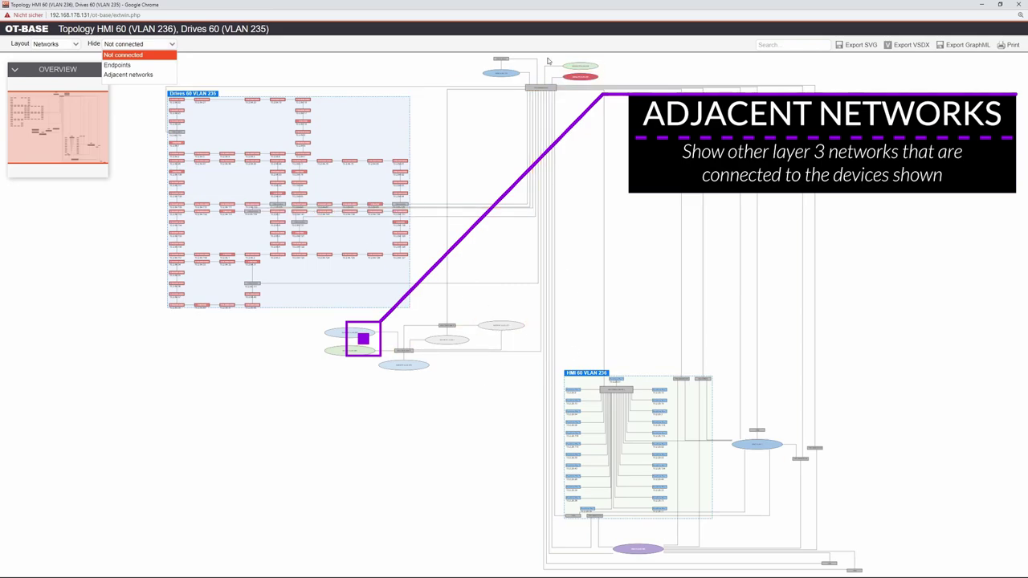
pyautogui.scroll(3, 460, 363)
pyautogui.scroll(2, 461, 364)
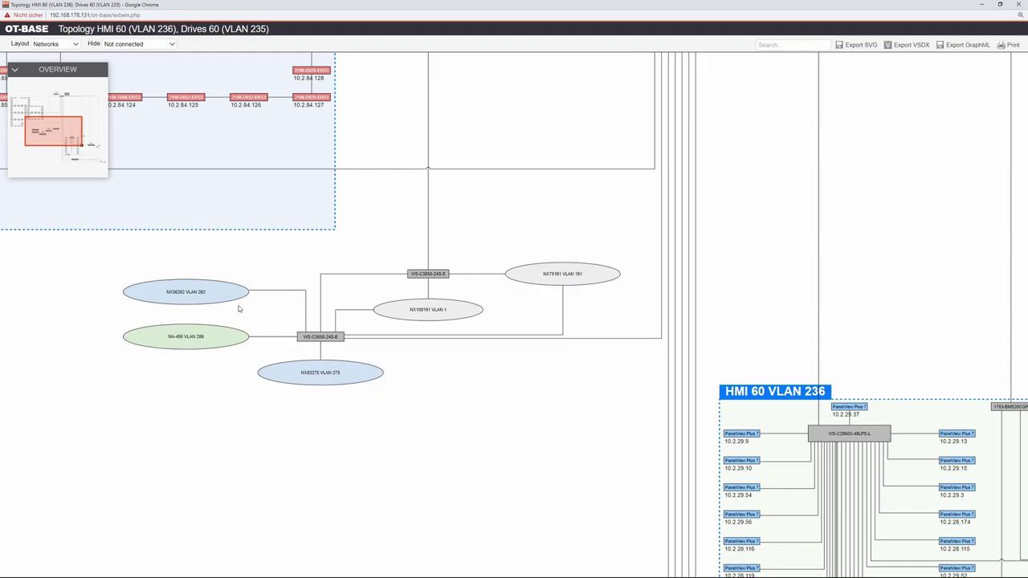
pyautogui.click(333, 371)
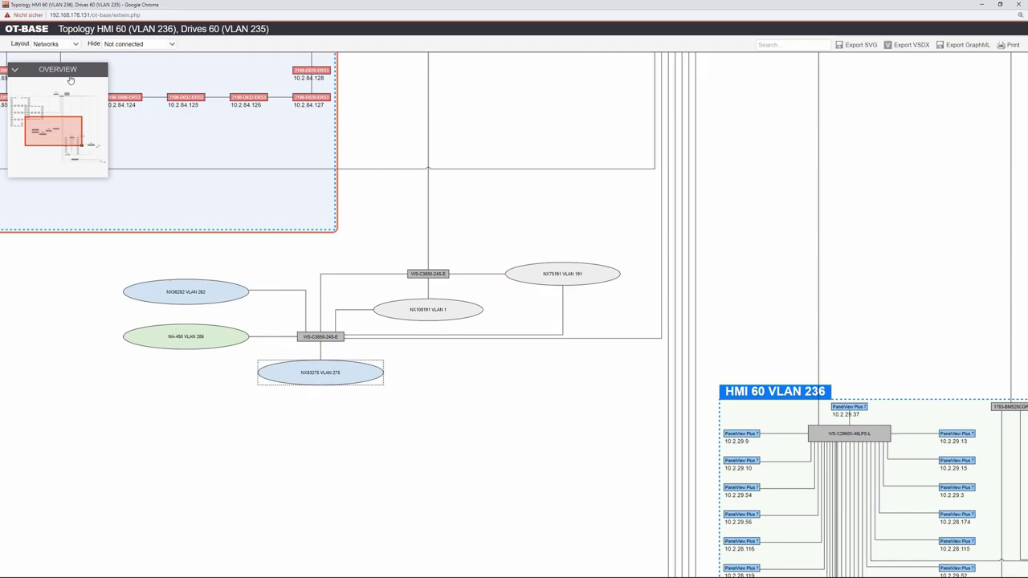
# View the combined HMI 60 and Drives 60 topology in the Locations and Organic layouts, and close its window.
pyautogui.click(76, 44)
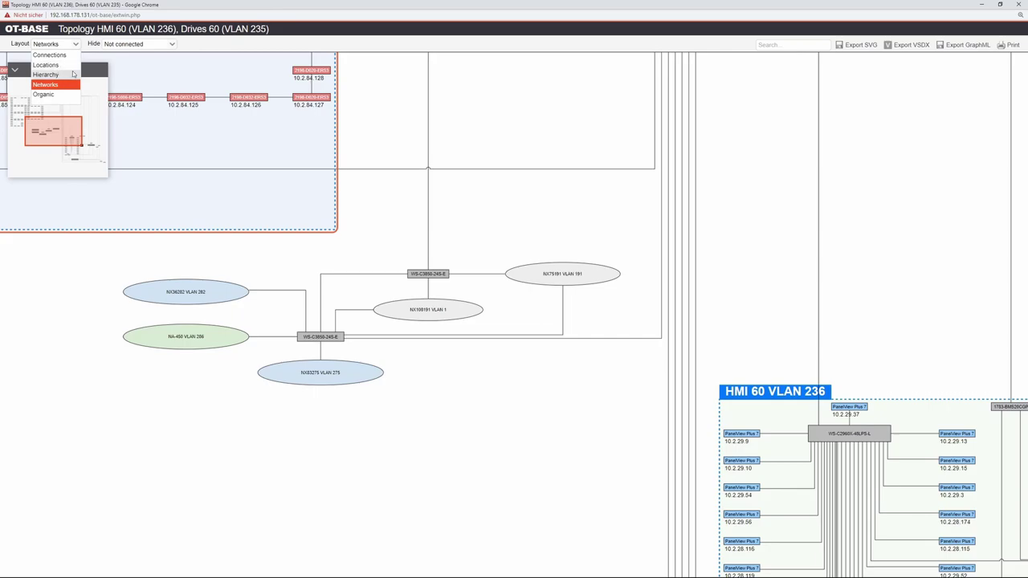
pyautogui.click(64, 65)
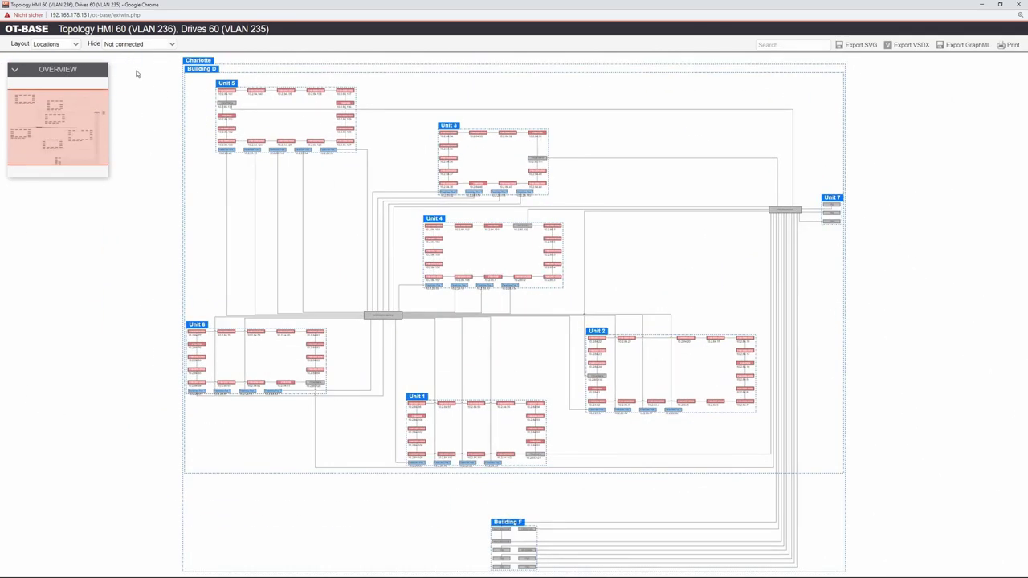
pyautogui.click(78, 46)
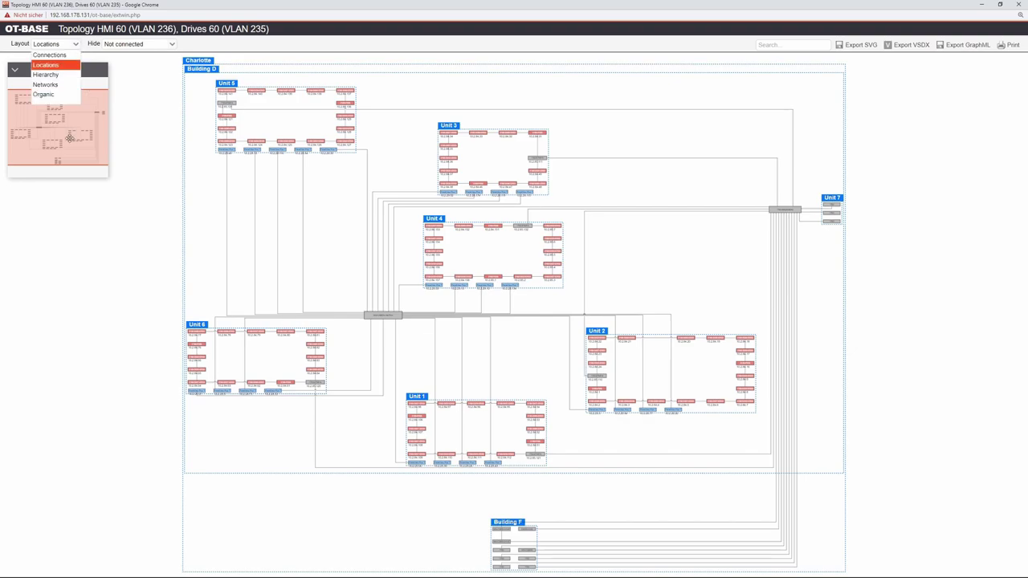
pyautogui.click(44, 94)
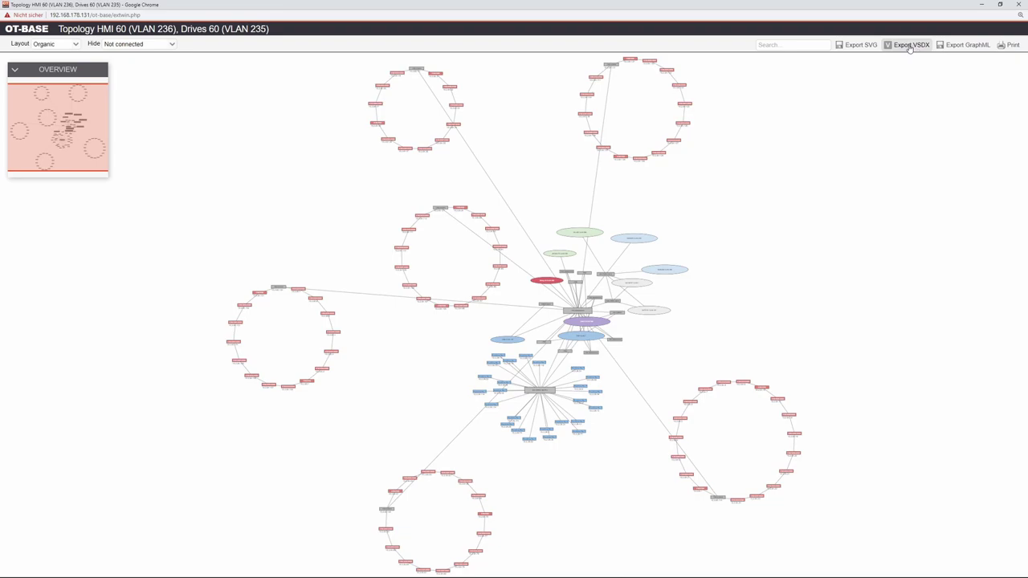
pyautogui.click(1016, 4)
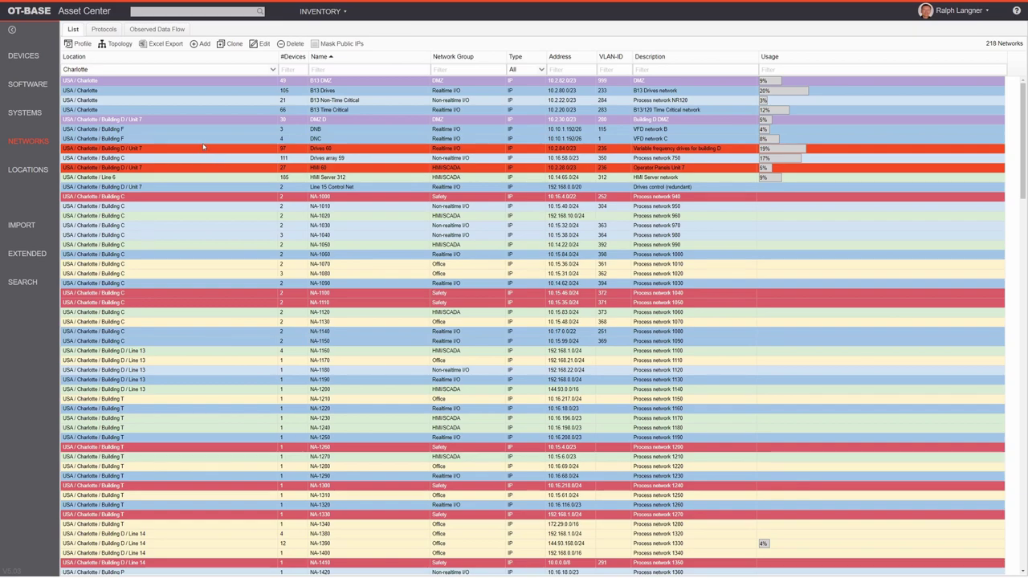
# Open the Drives 60 network's metadata for editing and review the available network groups and the attached files.
pyautogui.click(257, 44)
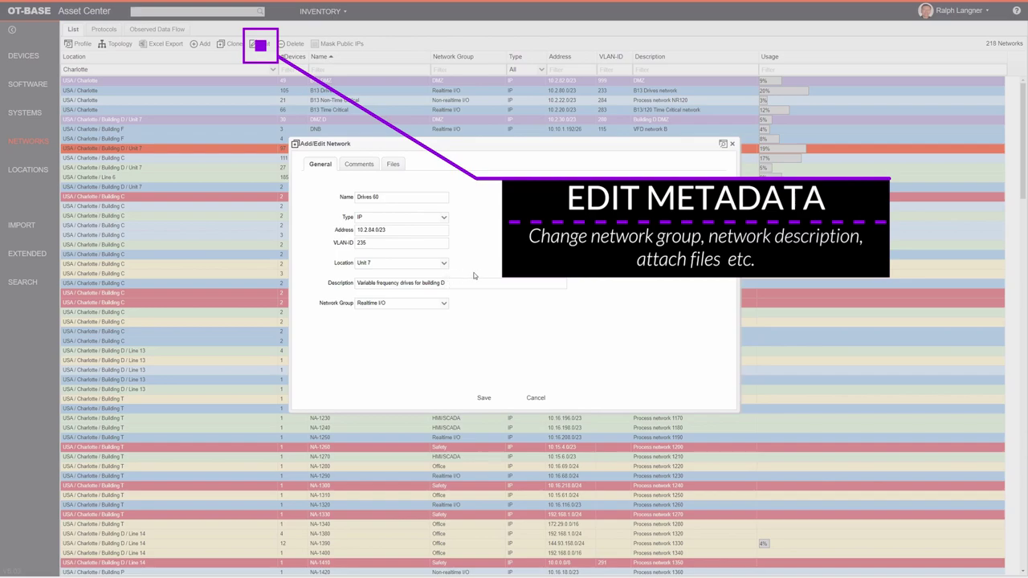
pyautogui.click(444, 303)
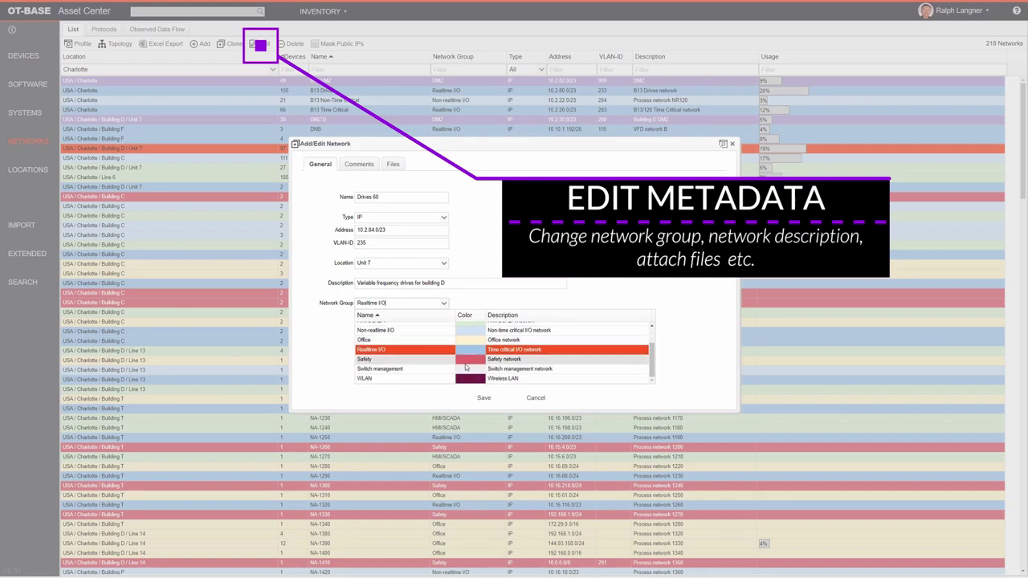
pyautogui.scroll(-2, 464, 365)
pyautogui.scroll(3, 463, 363)
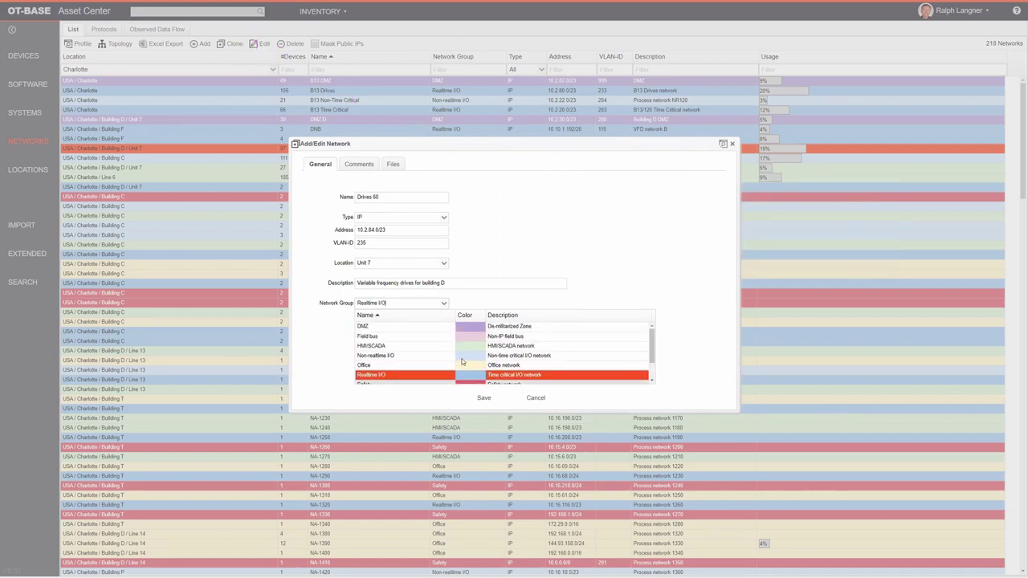
pyautogui.click(475, 260)
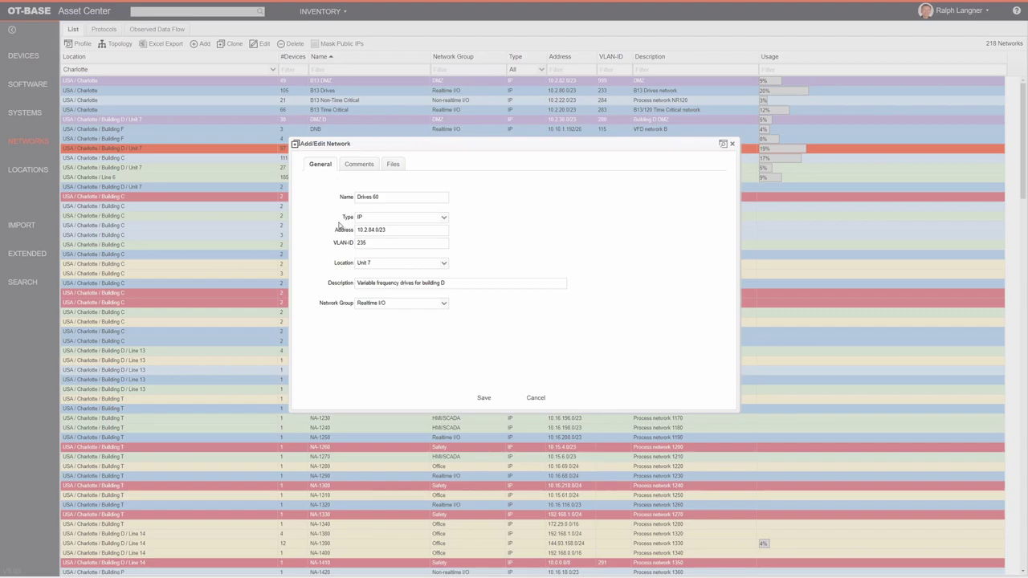
pyautogui.click(393, 164)
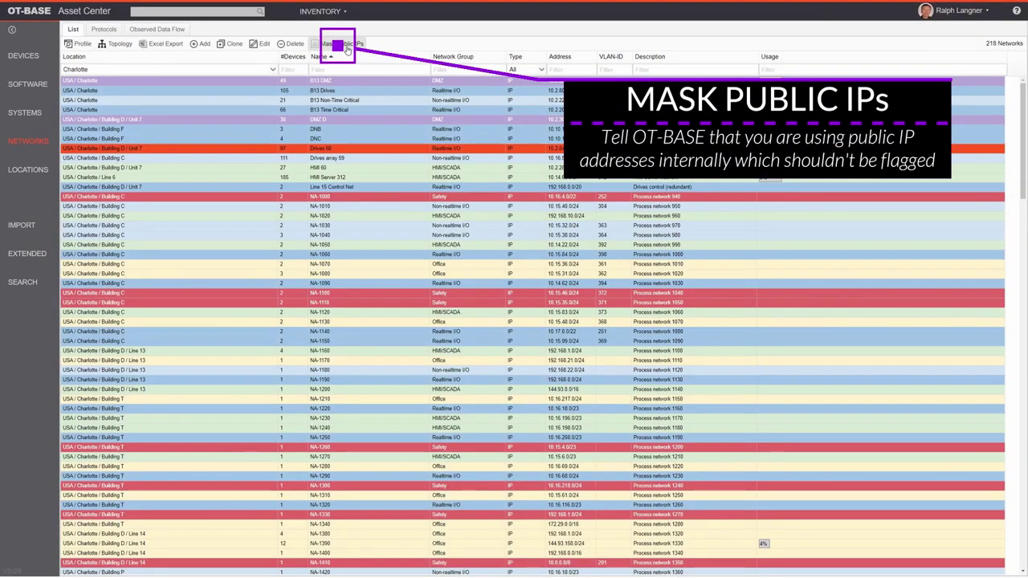
# Open the list of masked public IPs, start a new entry and dismiss it without saving.
pyautogui.click(349, 50)
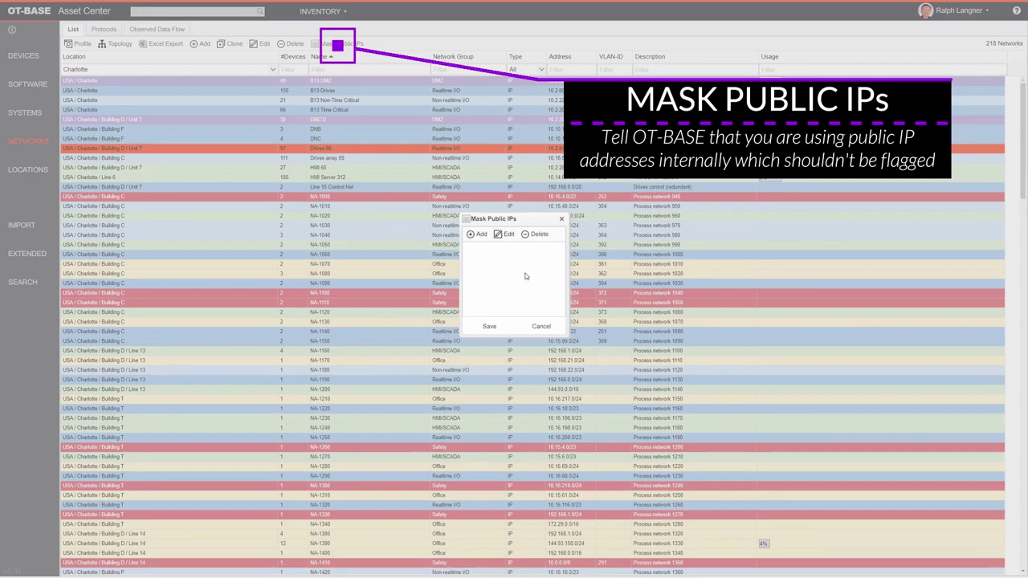
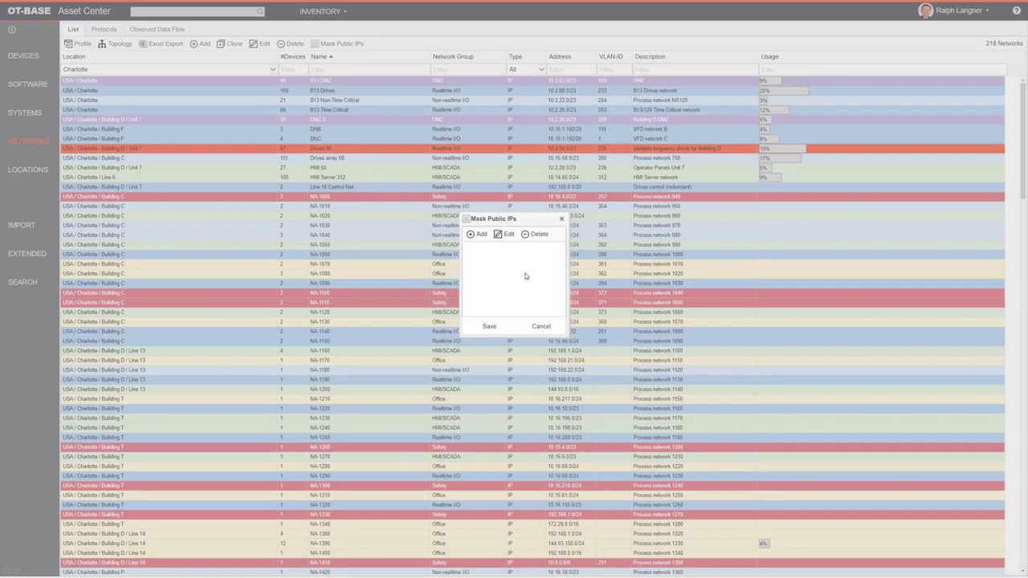
pyautogui.click(476, 234)
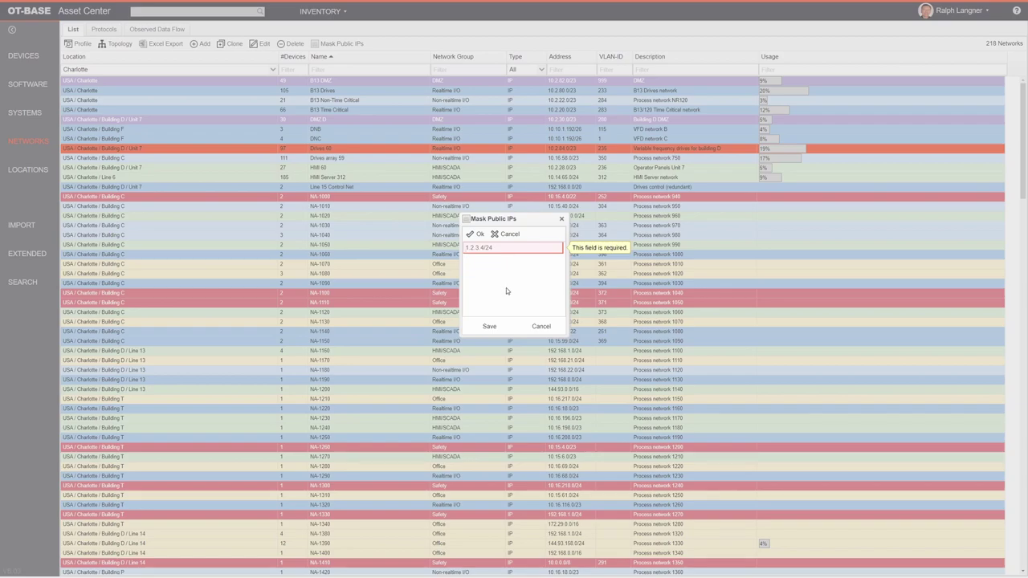
pyautogui.click(506, 234)
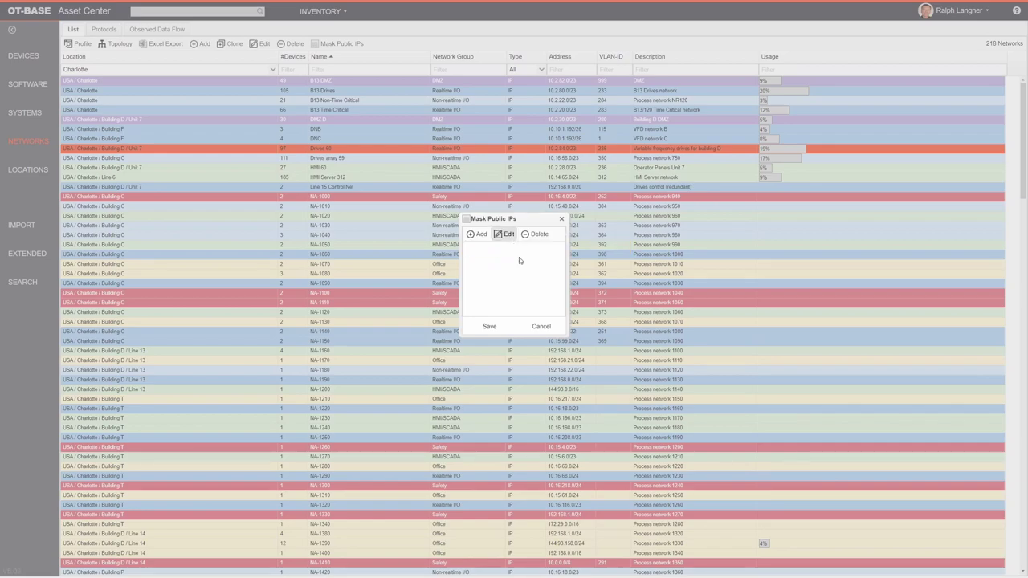
pyautogui.click(548, 328)
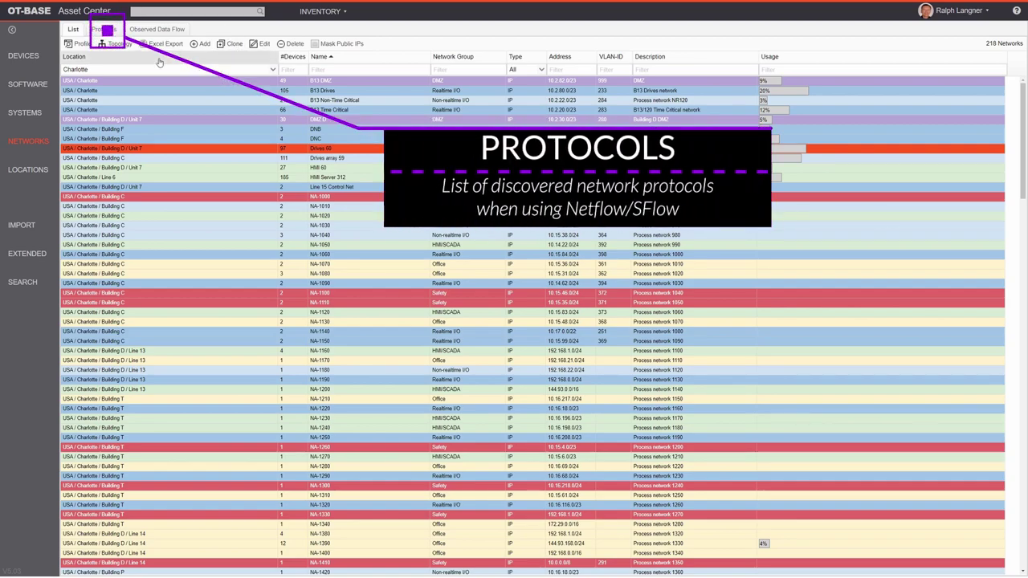
# Open the list of network protocols and look through its names, transports and ports.
pyautogui.click(102, 29)
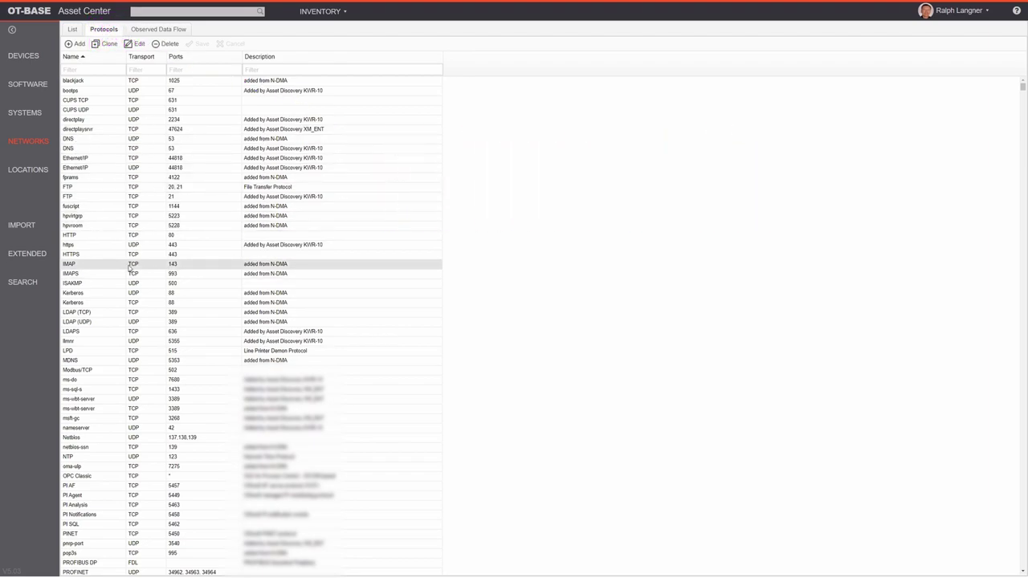
pyautogui.scroll(-3, 129, 266)
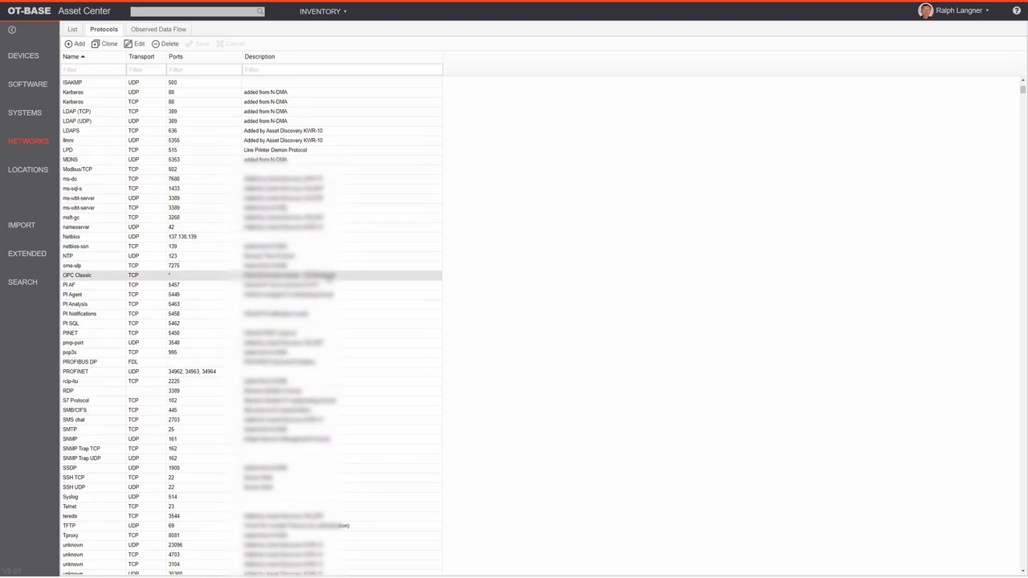
# Open the observed data flows, sort them by service/protocol and filter that column for "smb".
pyautogui.click(153, 31)
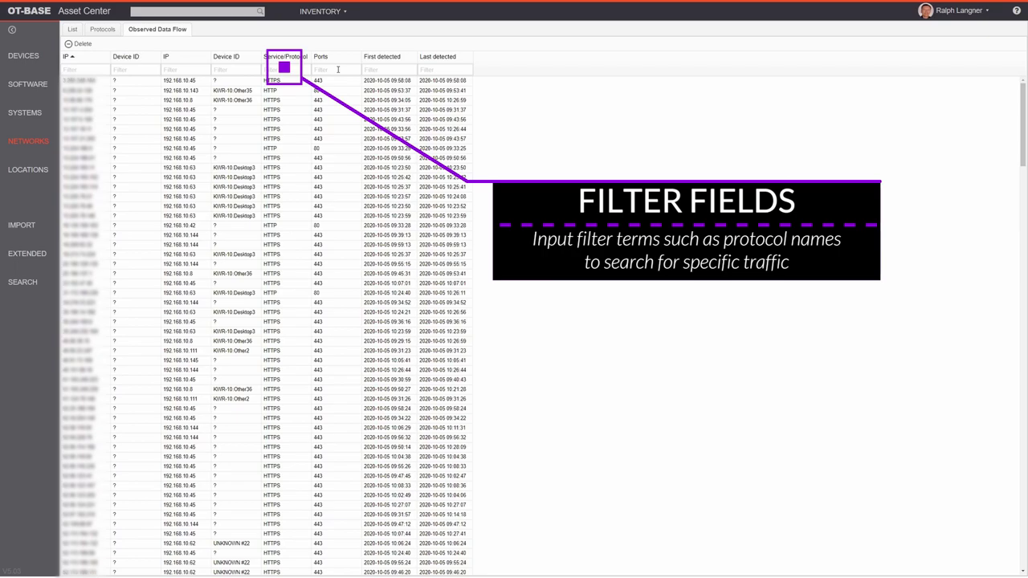
pyautogui.click(297, 57)
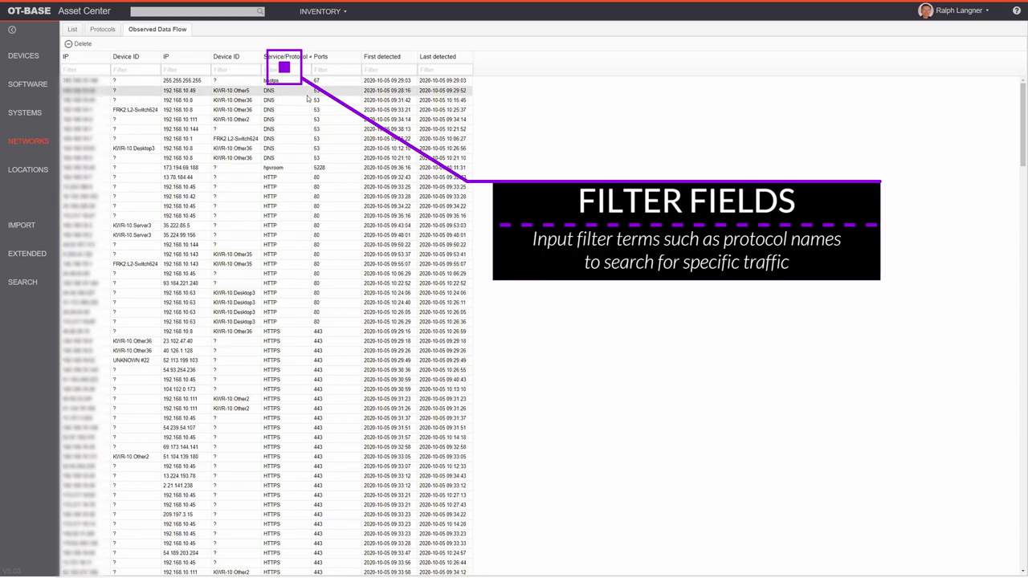
pyautogui.write('smb')
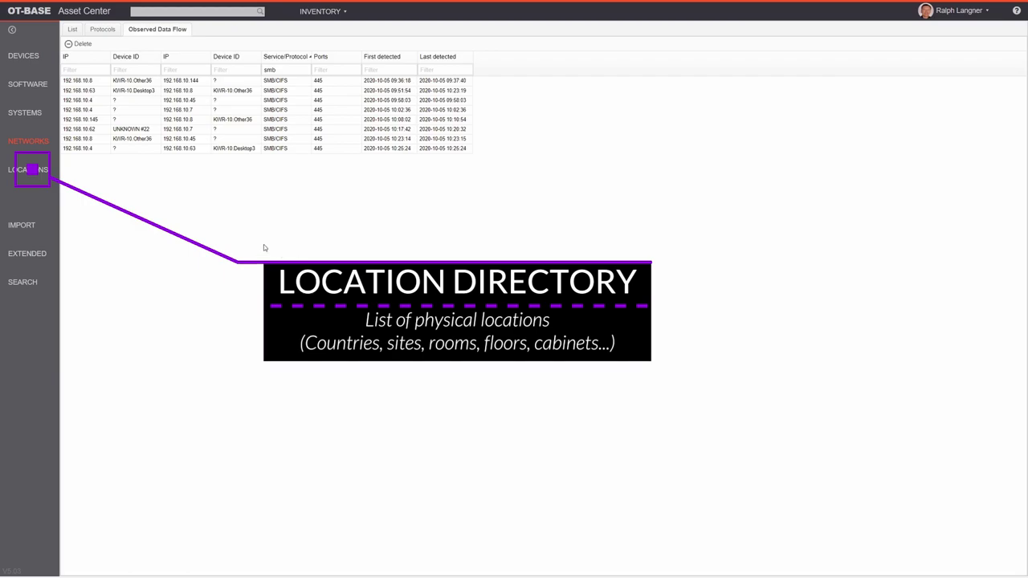
# Open the location directory and expand Flat Rock's Body in white, PLC room and Electrical workshop sub-locations.
pyautogui.click(41, 175)
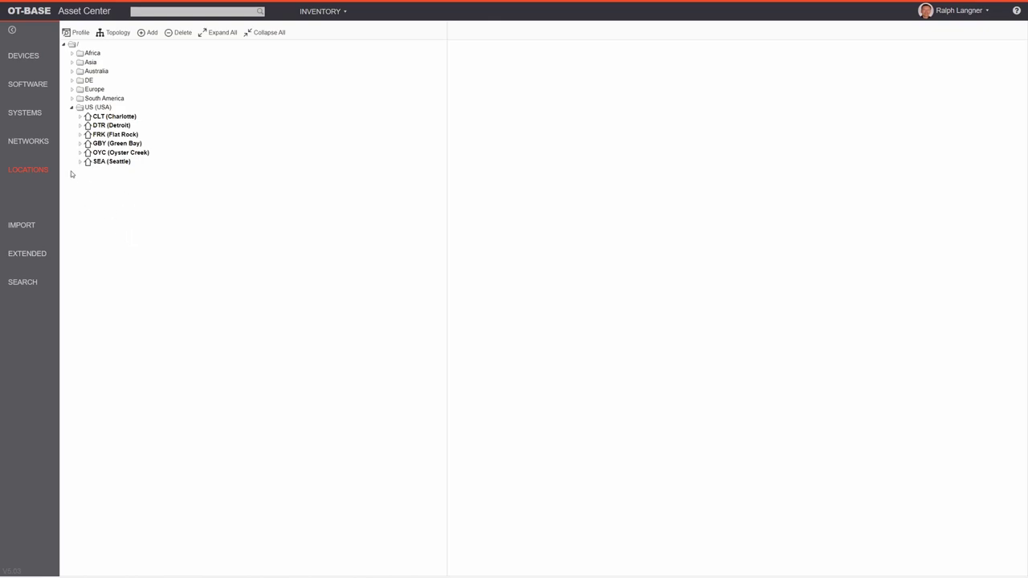
pyautogui.click(80, 134)
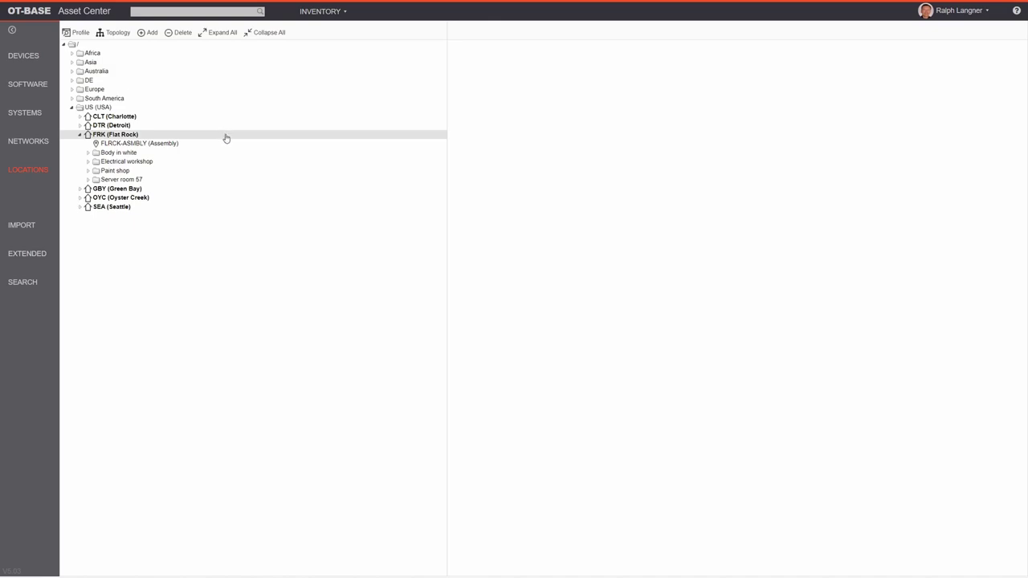
pyautogui.click(88, 152)
pyautogui.click(96, 161)
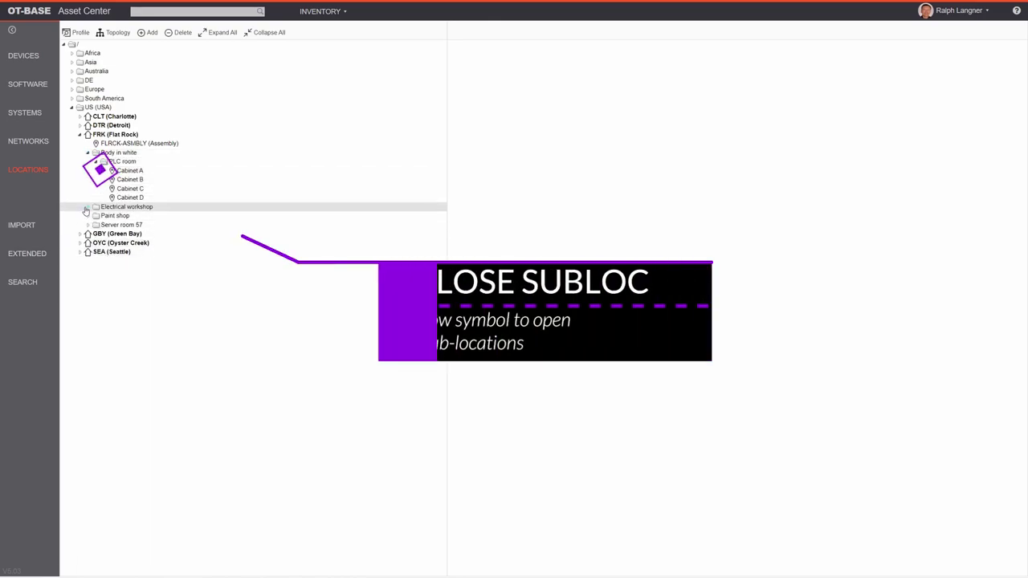
pyautogui.click(86, 208)
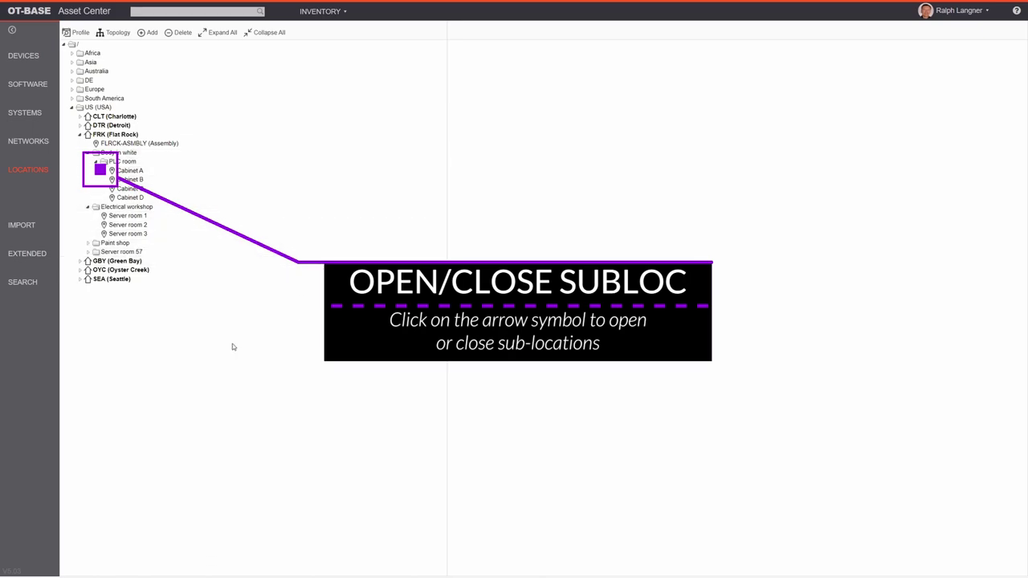
# Open the location profile of US (USA) and display its map.
pyautogui.click(127, 108)
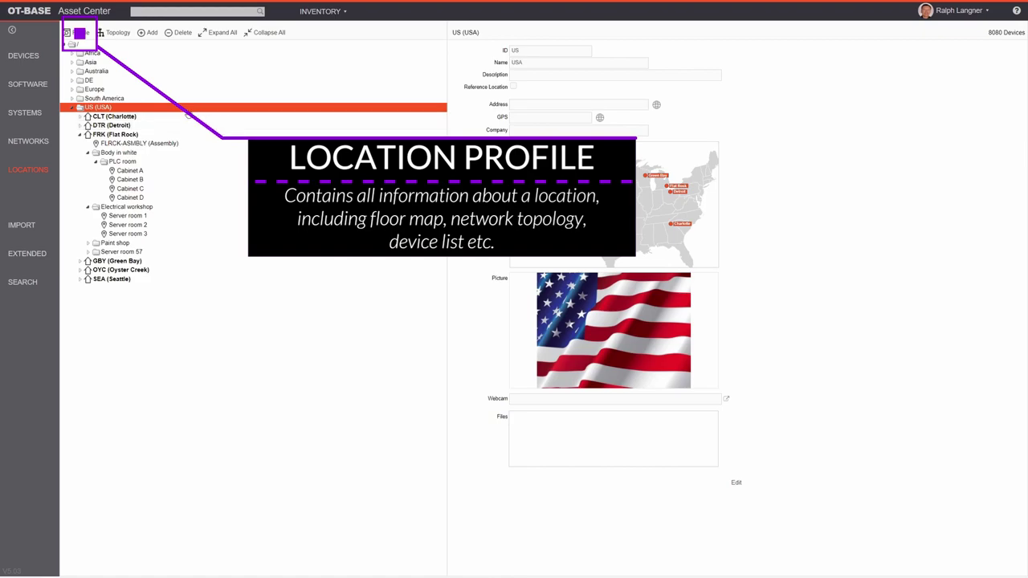
pyautogui.click(81, 34)
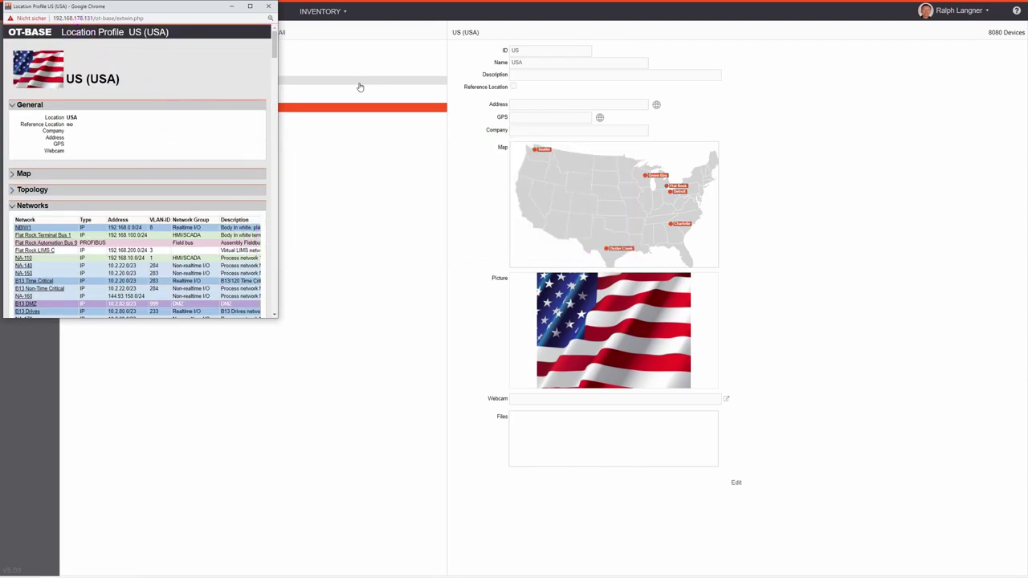
pyautogui.click(148, 176)
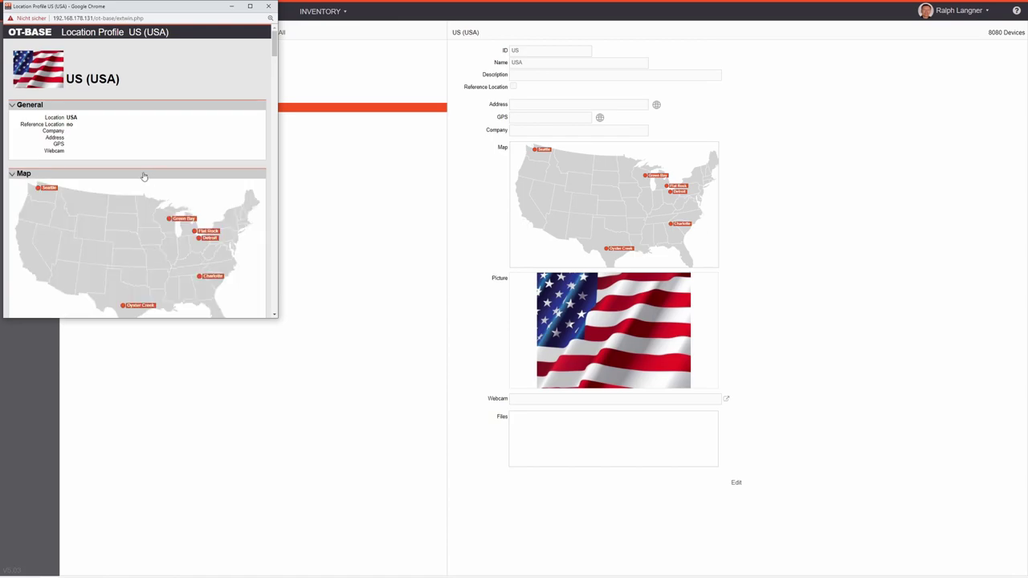
pyautogui.moveTo(276, 55); pyautogui.dragTo(277, 62)
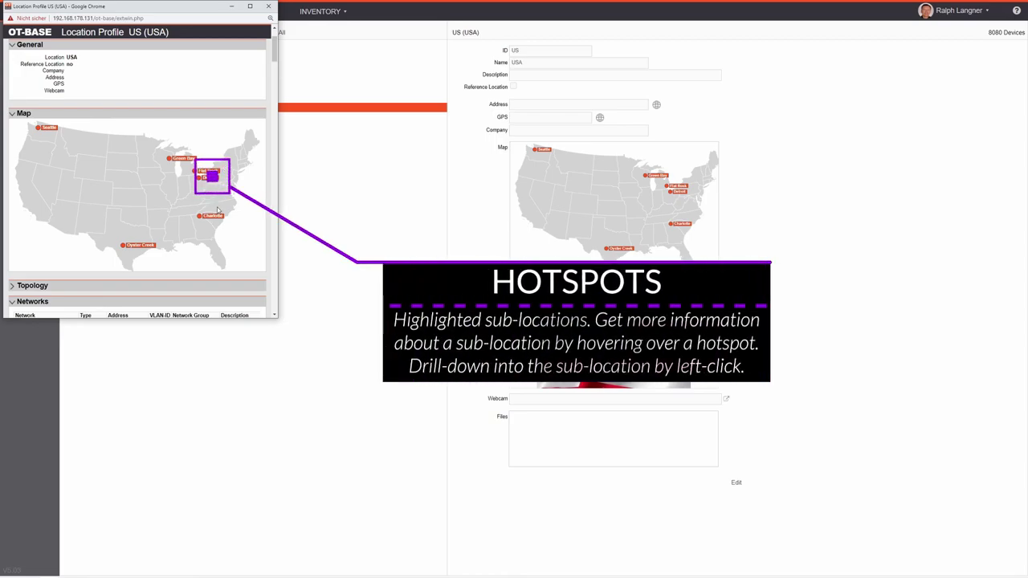
# Open the Flat Rock location profile from the USA map, enlarge it to full screen and view its address in Google Maps.
pyautogui.moveTo(215, 221)
pyautogui.moveTo(213, 184)
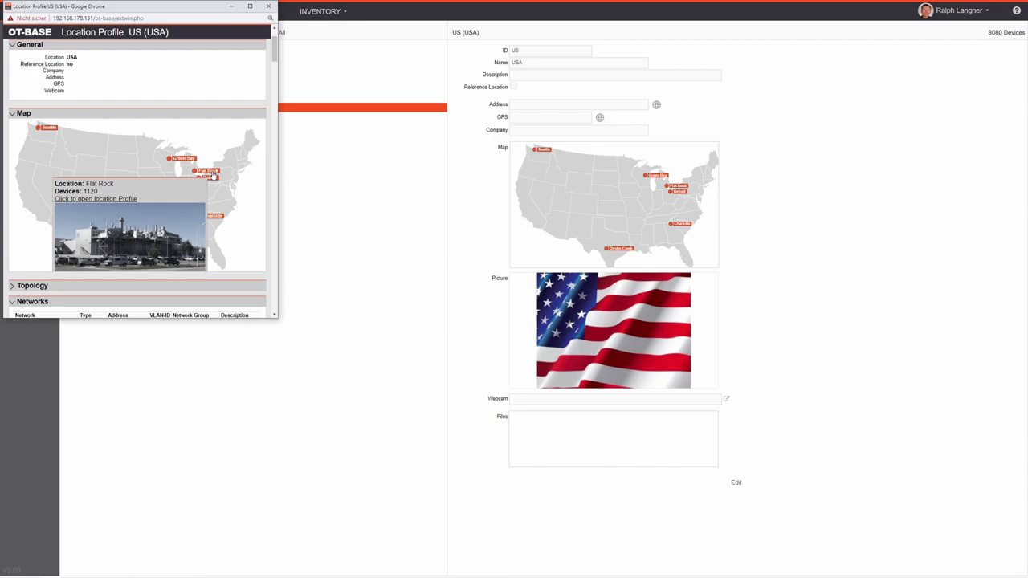
pyautogui.click(212, 175)
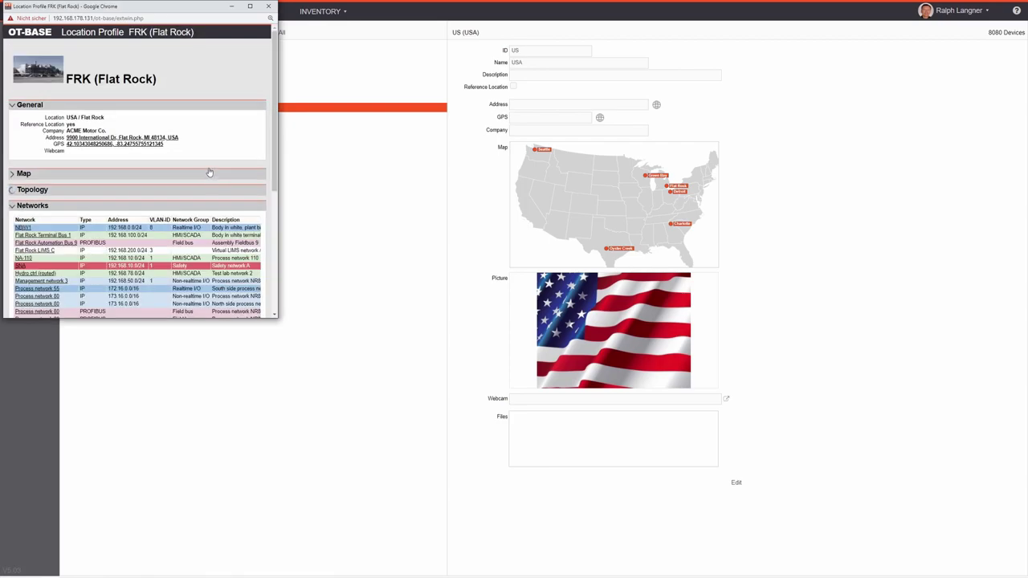
pyautogui.click(249, 5)
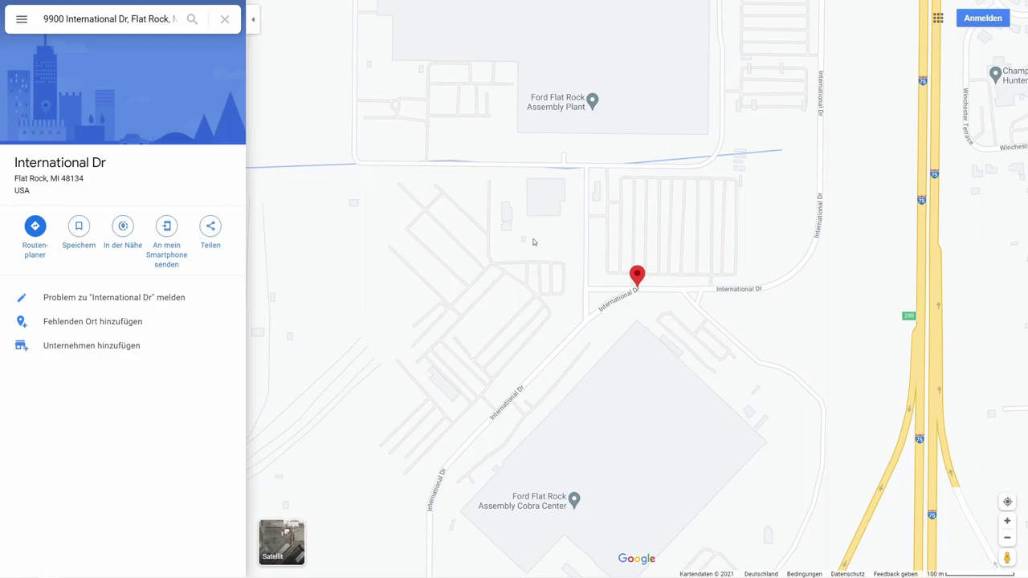
pyautogui.scroll(-5, 534, 242)
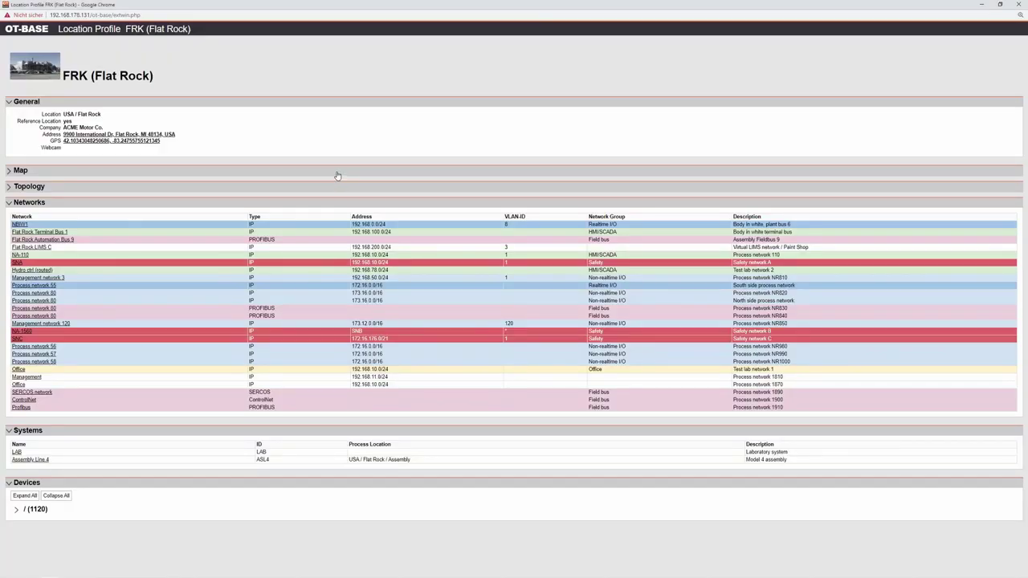
# Expand the Flat Rock site map and preview the Assembly, Body in white and Server room 57 hotspots.
pyautogui.click(338, 174)
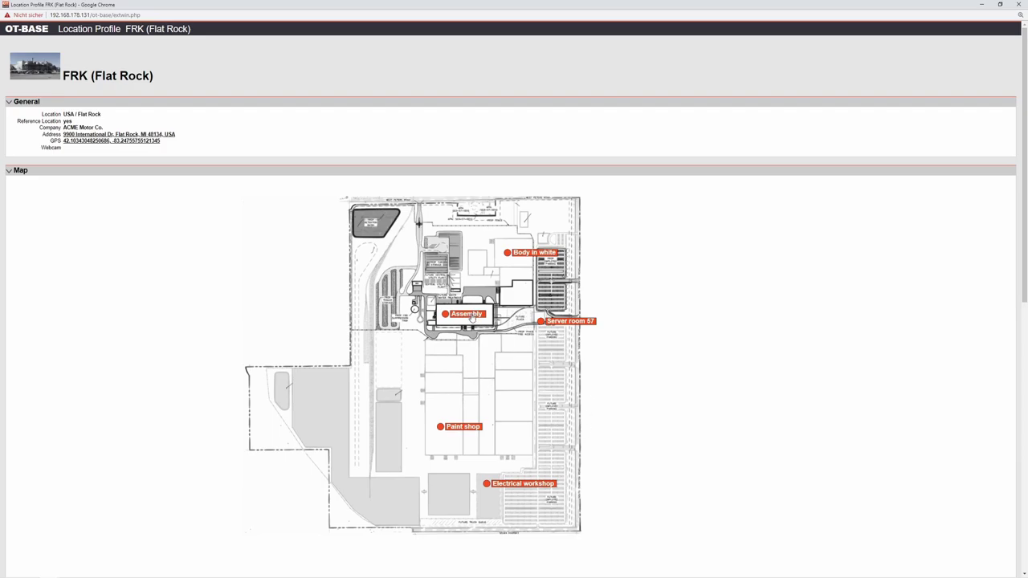
pyautogui.moveTo(471, 319)
pyautogui.moveTo(534, 255)
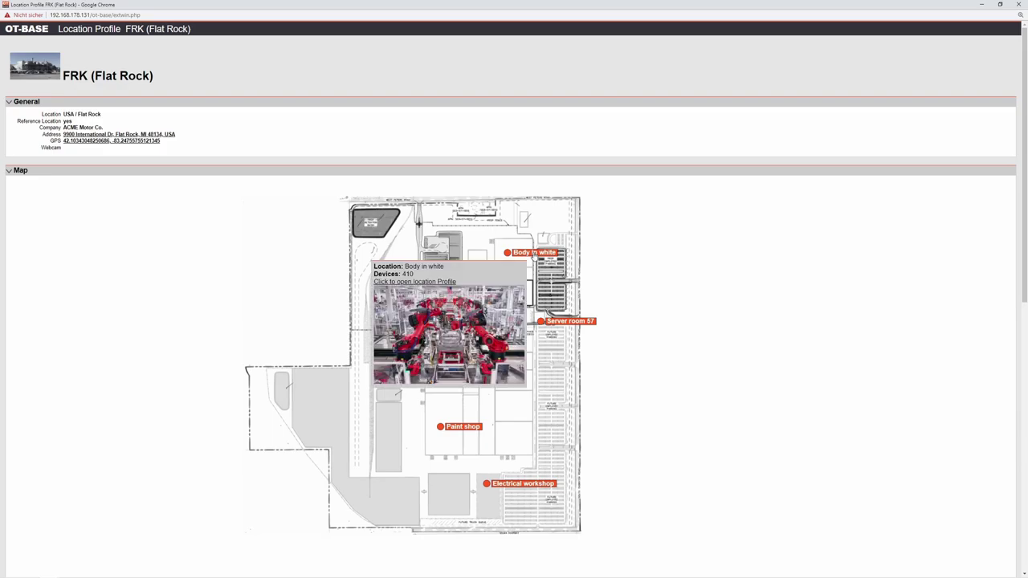
pyautogui.moveTo(577, 324)
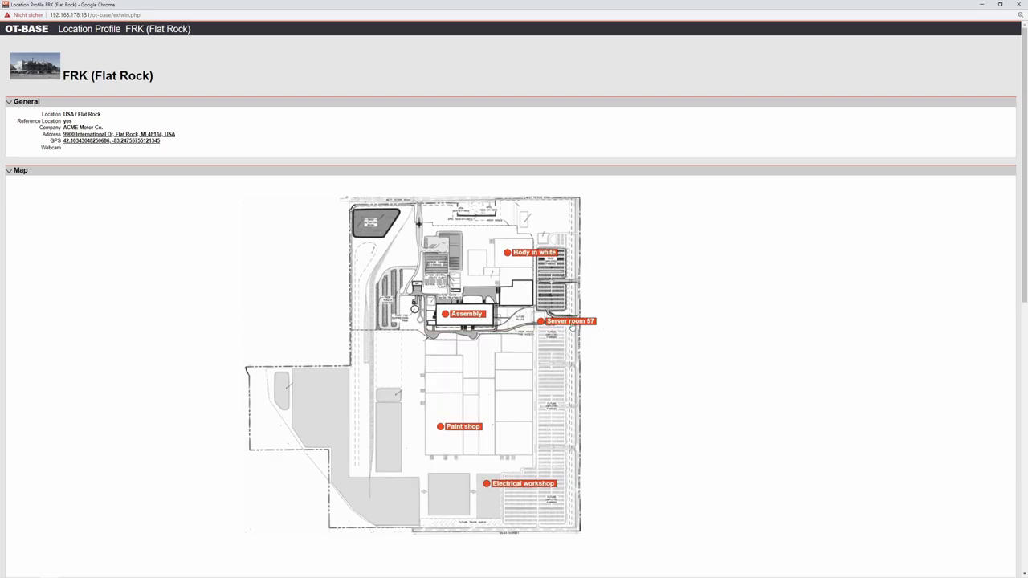
# Display the topology in the Flat Rock location profile and go through to its networks, systems and devices.
pyautogui.moveTo(1024, 227); pyautogui.dragTo(1024, 492)
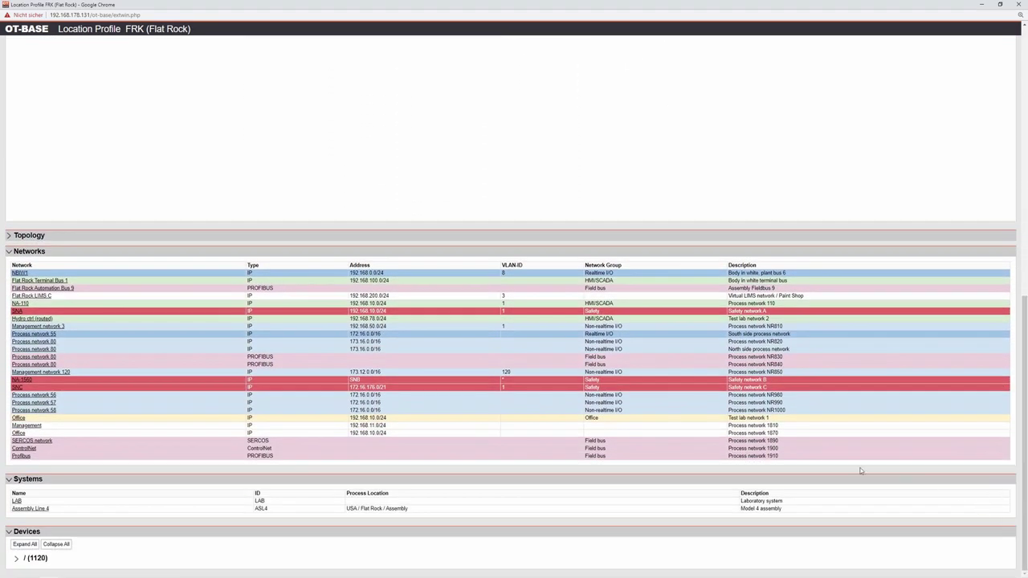
pyautogui.click(458, 240)
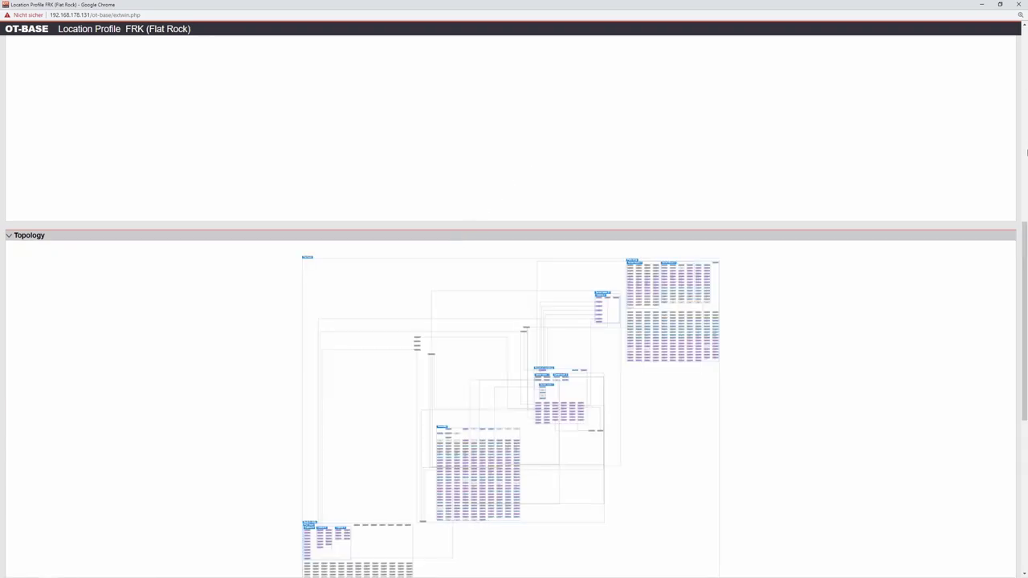
pyautogui.moveTo(1024, 233); pyautogui.dragTo(1024, 383)
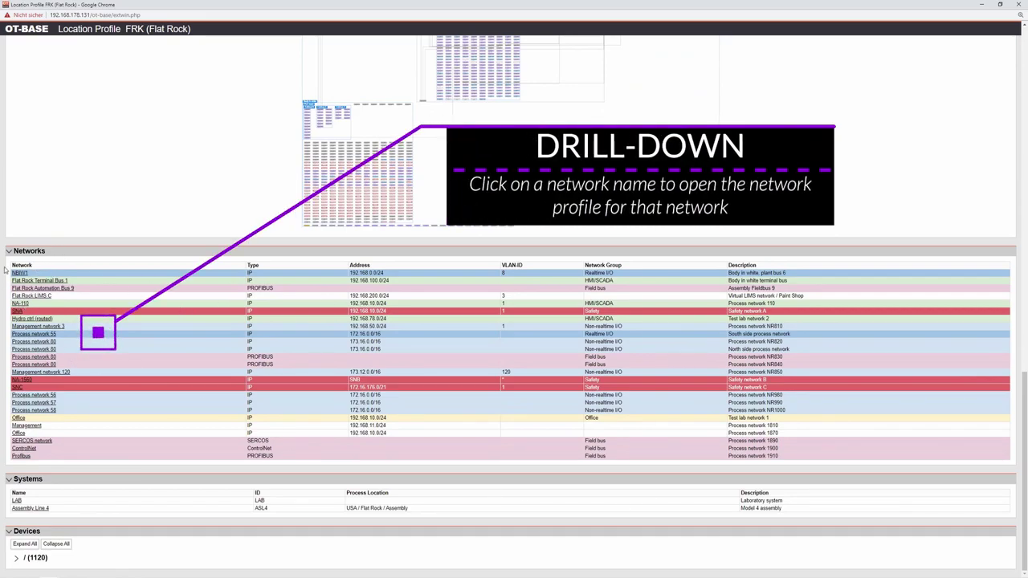
# View the network profile of NBIW1 and the system profile of Assembly Line 4, closing each one.
pyautogui.click(19, 274)
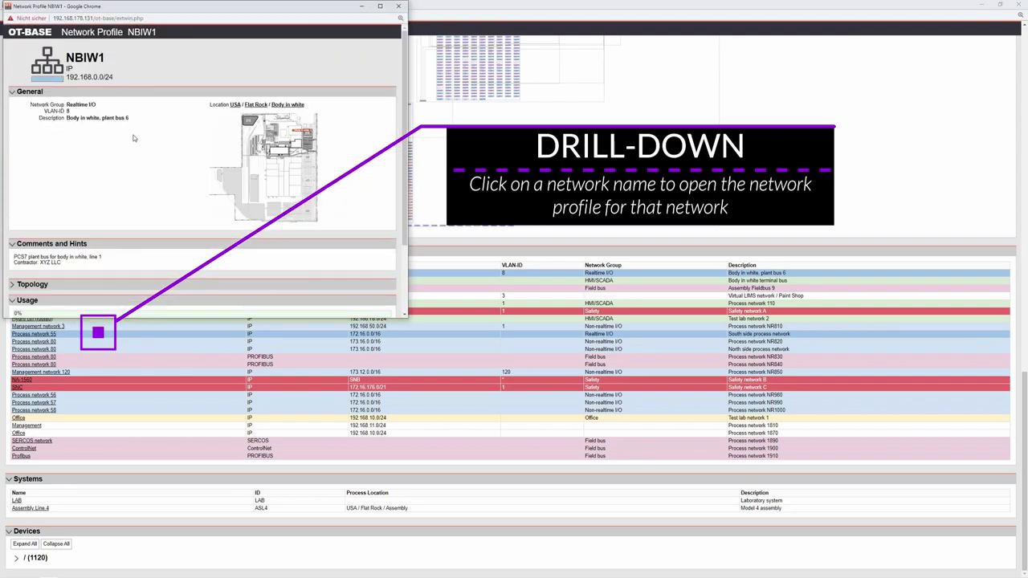
pyautogui.click(398, 6)
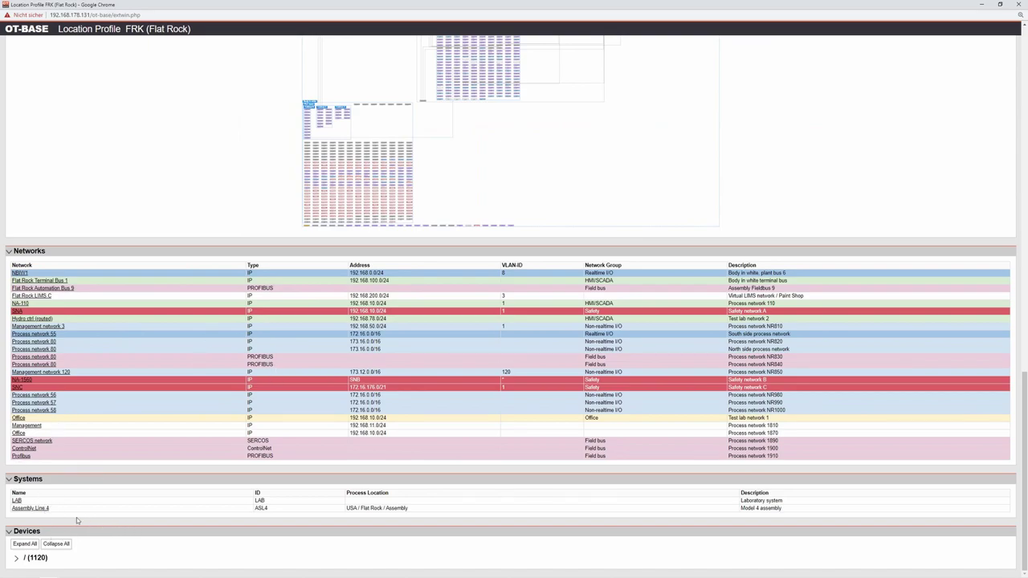
pyautogui.click(43, 510)
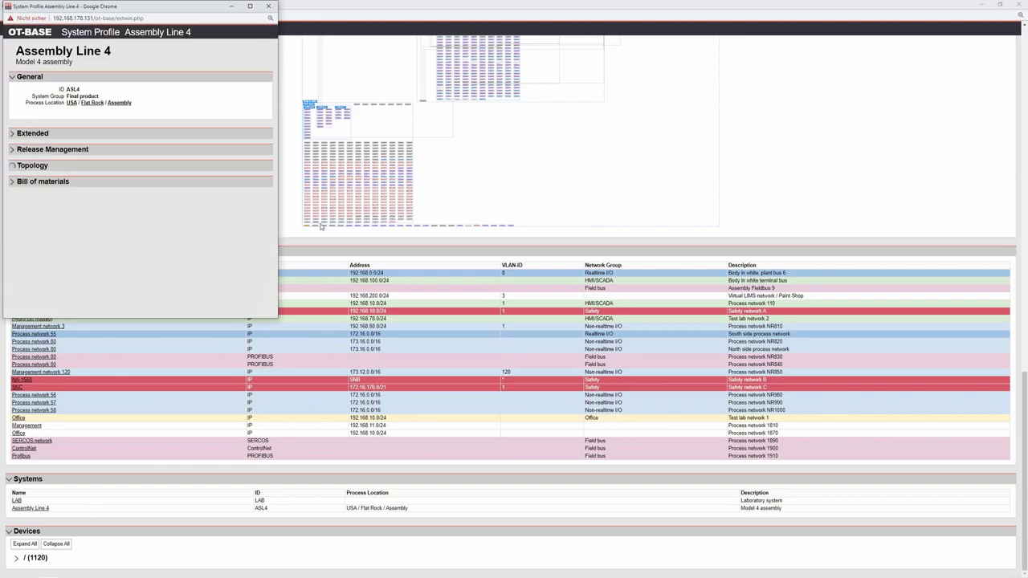
pyautogui.click(269, 6)
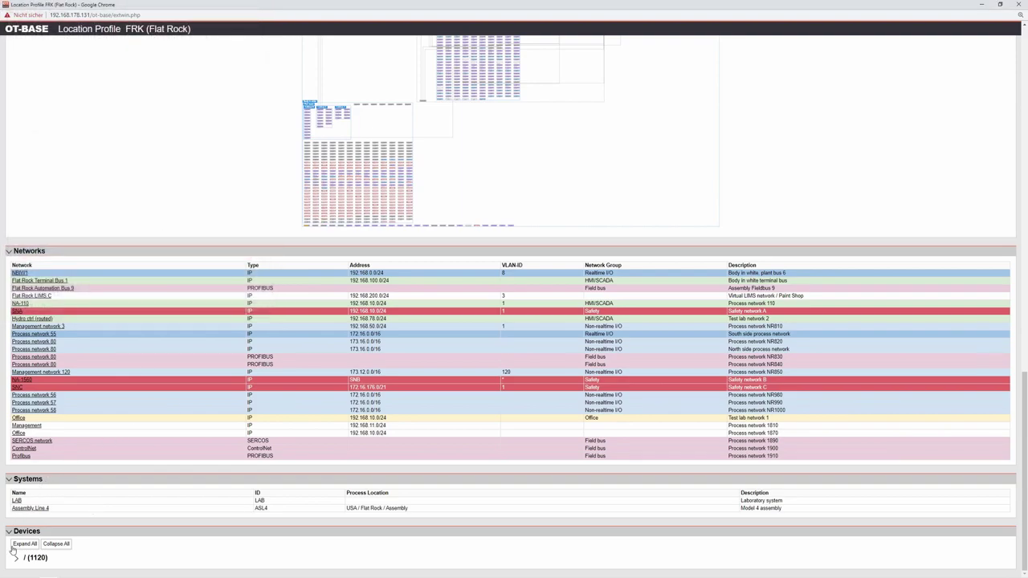
pyautogui.click(16, 558)
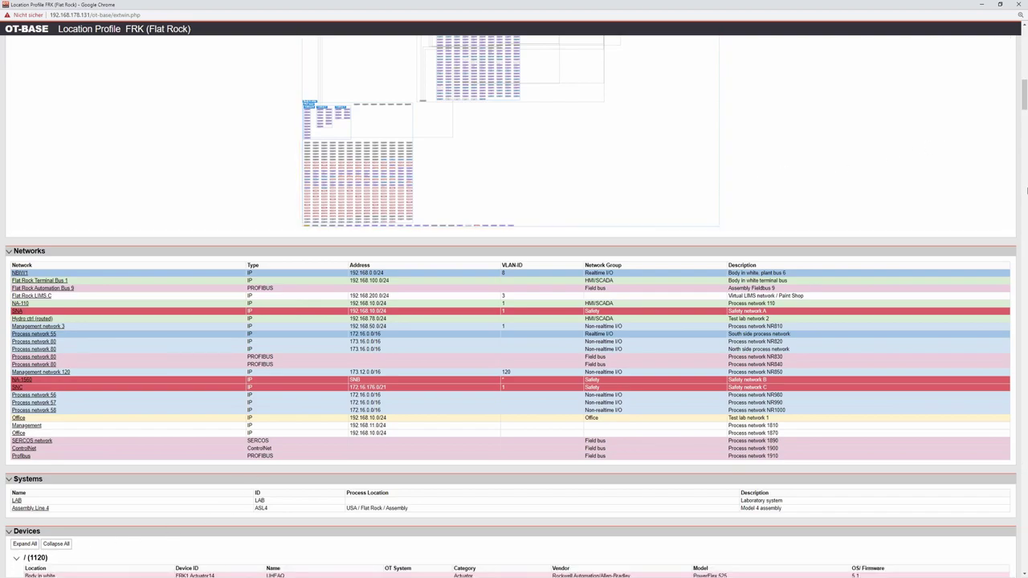
pyautogui.moveTo(1024, 95); pyautogui.dragTo(1024, 125)
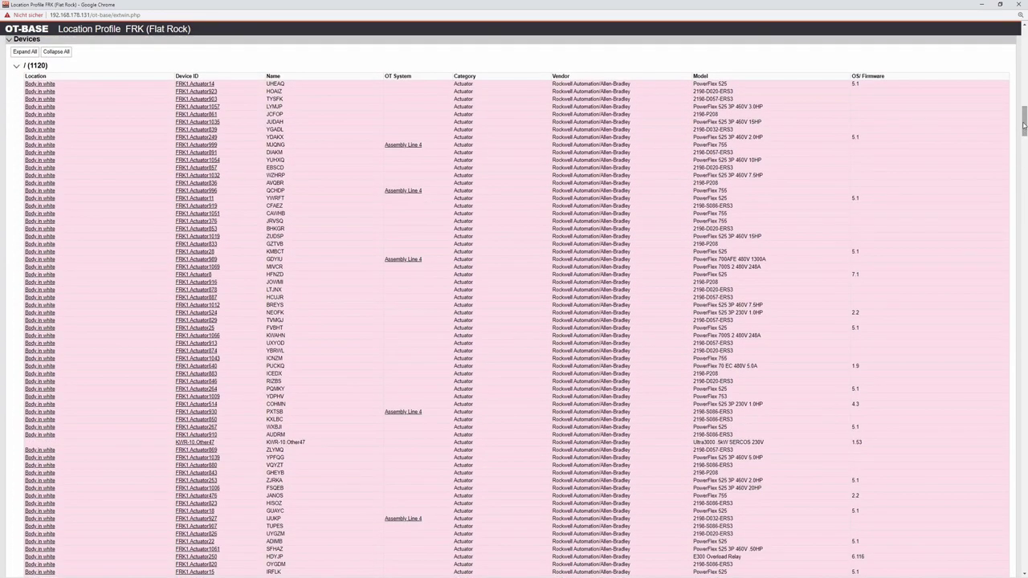
pyautogui.click(201, 138)
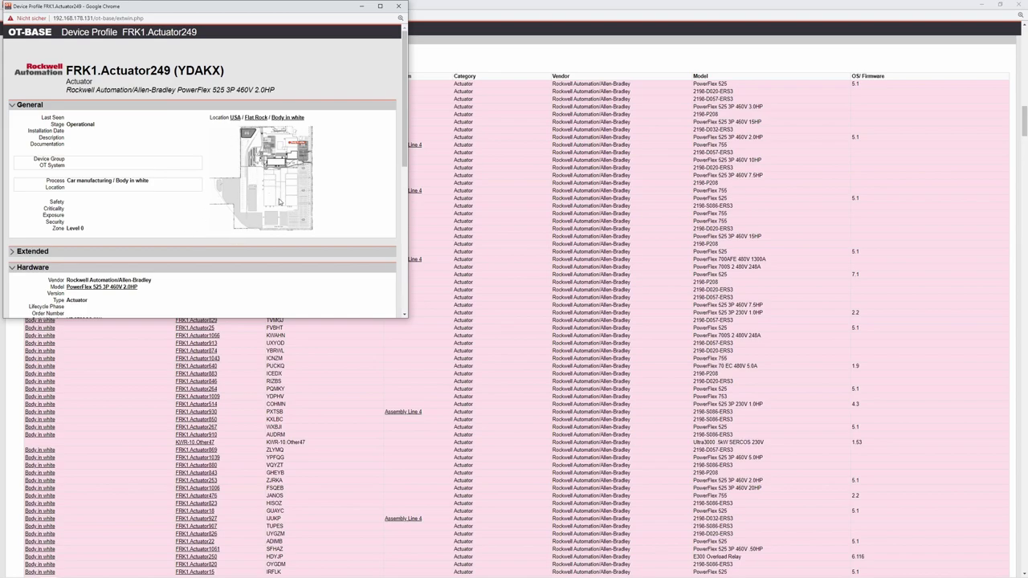
# Examine the Body in white context map in the actuator's profile and close the open profile windows.
pyautogui.scroll(5, 278, 188)
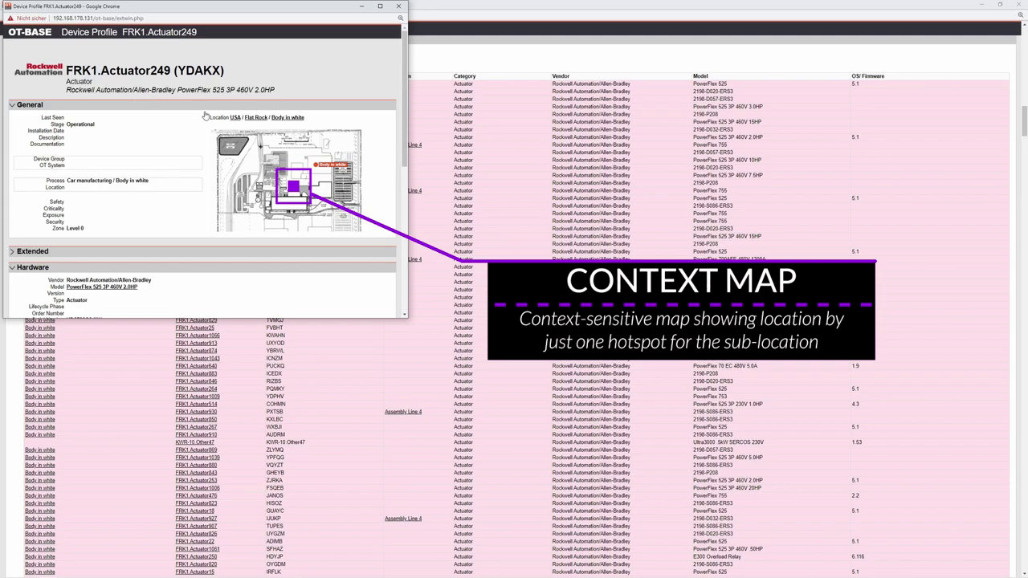
pyautogui.click(316, 186)
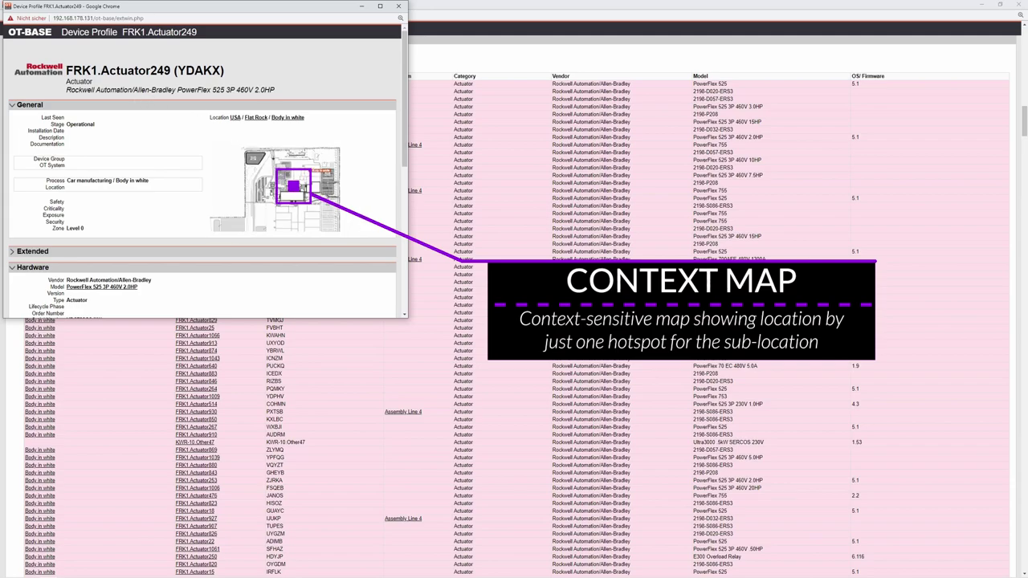
pyautogui.click(298, 174)
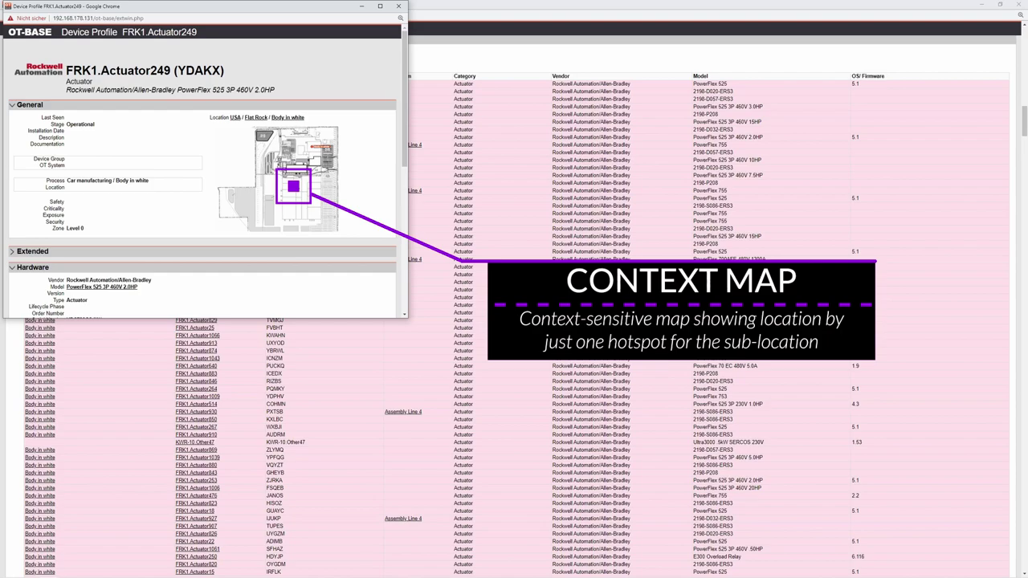
pyautogui.click(297, 174)
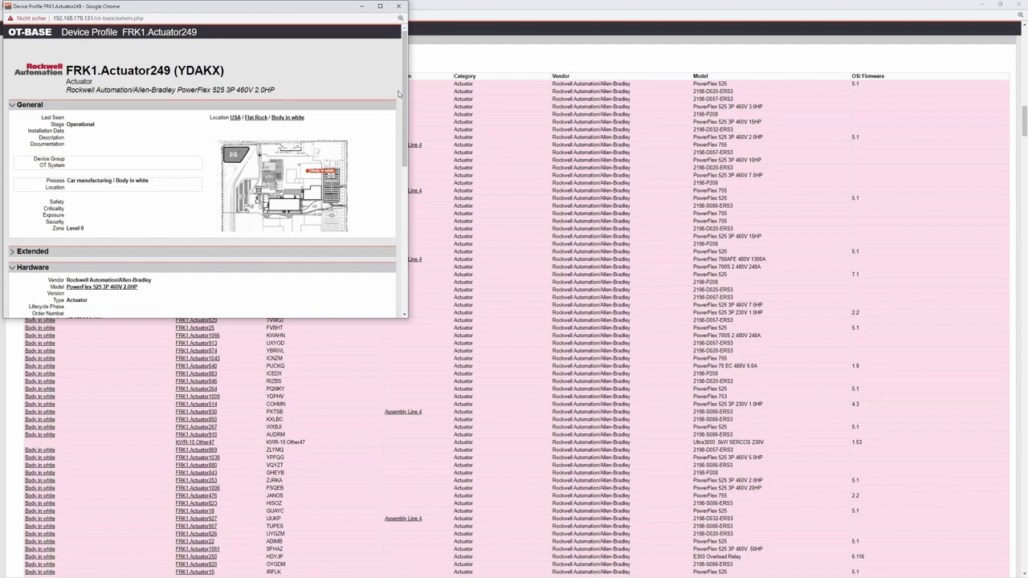
pyautogui.click(398, 7)
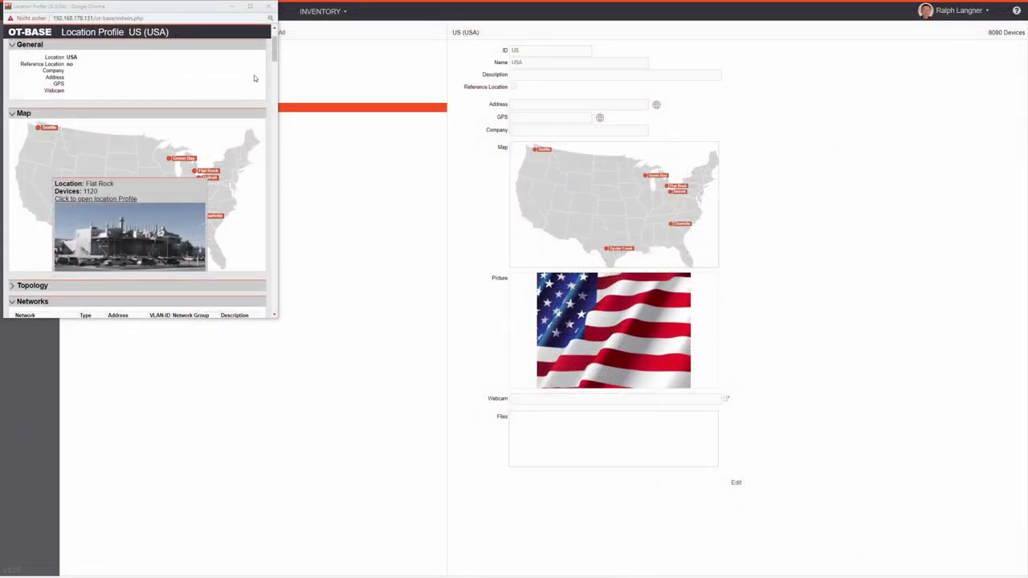
pyautogui.click(272, 8)
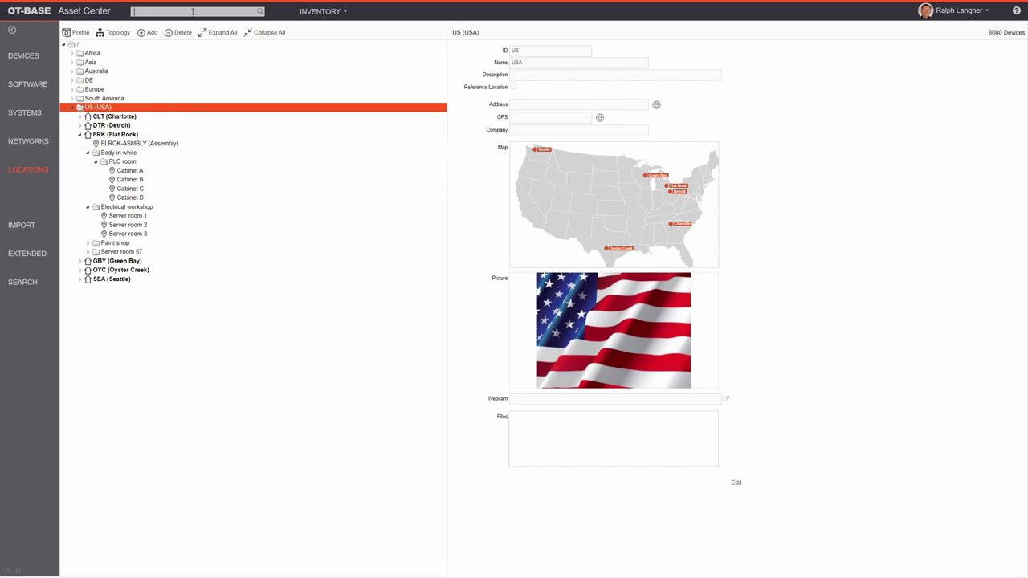
# Search for Detroit, view its location profile and close it.
pyautogui.write('eto')
pyautogui.write('oit')
pyautogui.press('Return')
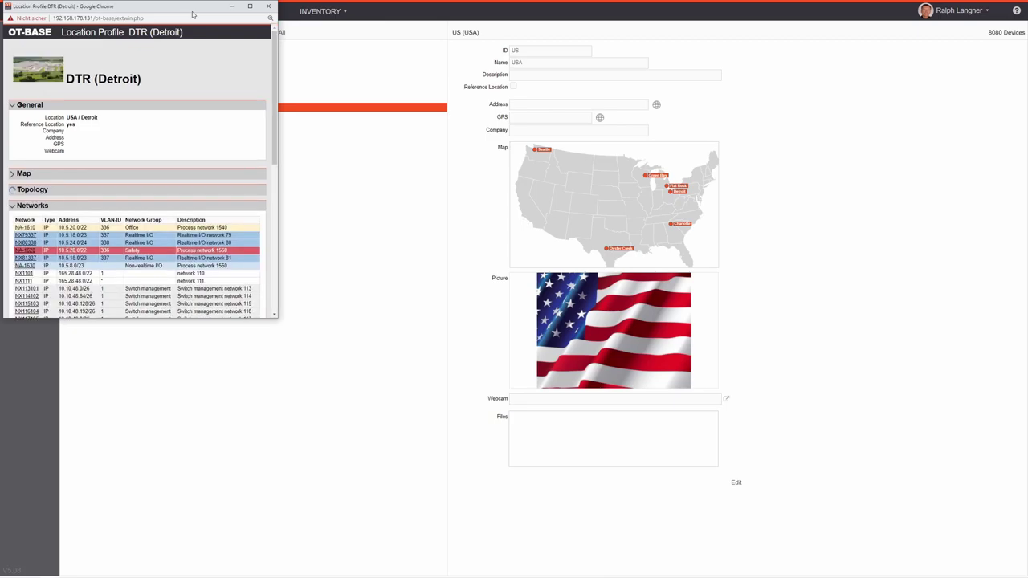
pyautogui.click(268, 5)
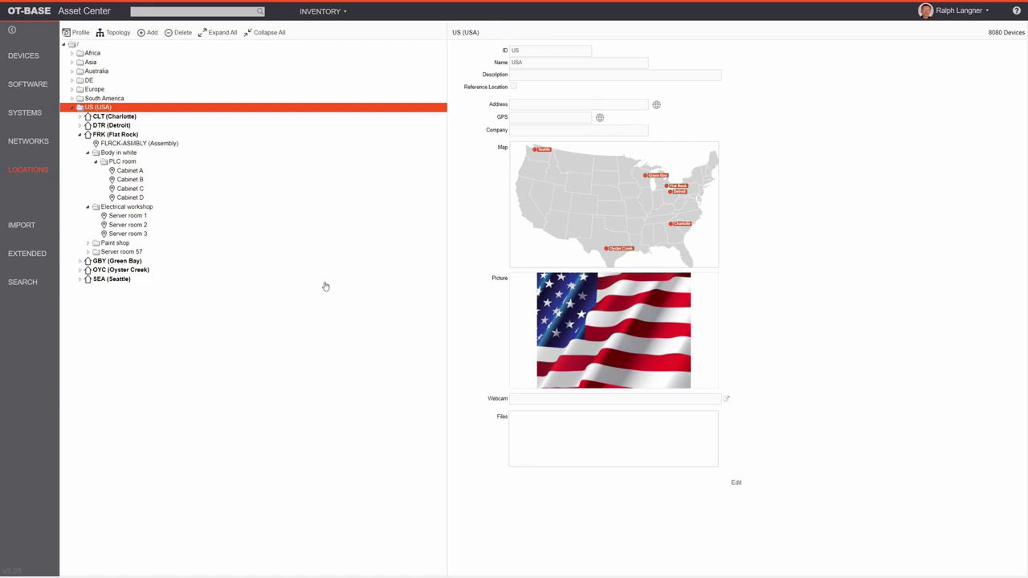
# Add a location named Server Room 100 under FRK (Flat Rock) and move it into Paint shop.
pyautogui.click(184, 135)
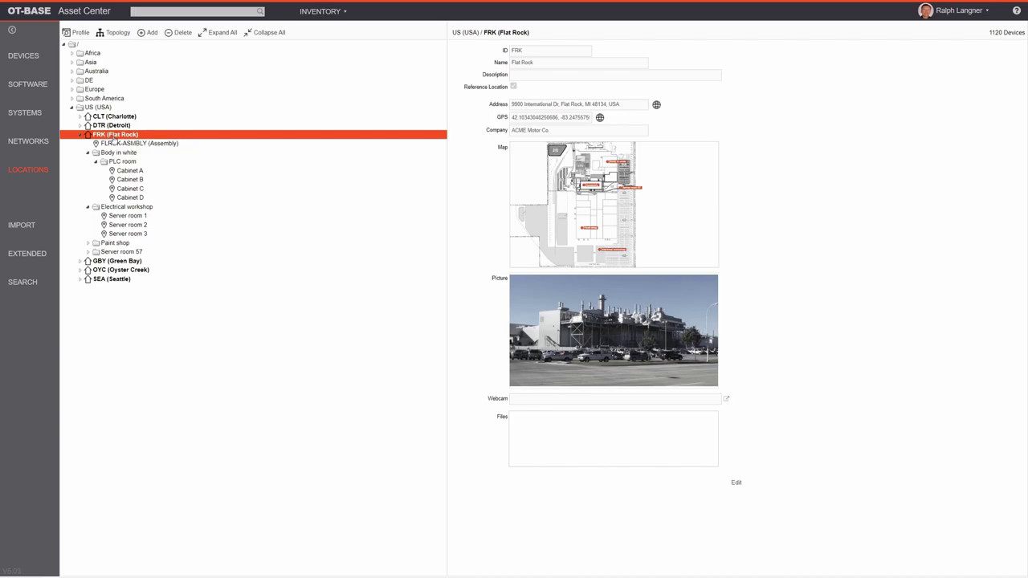
pyautogui.click(150, 35)
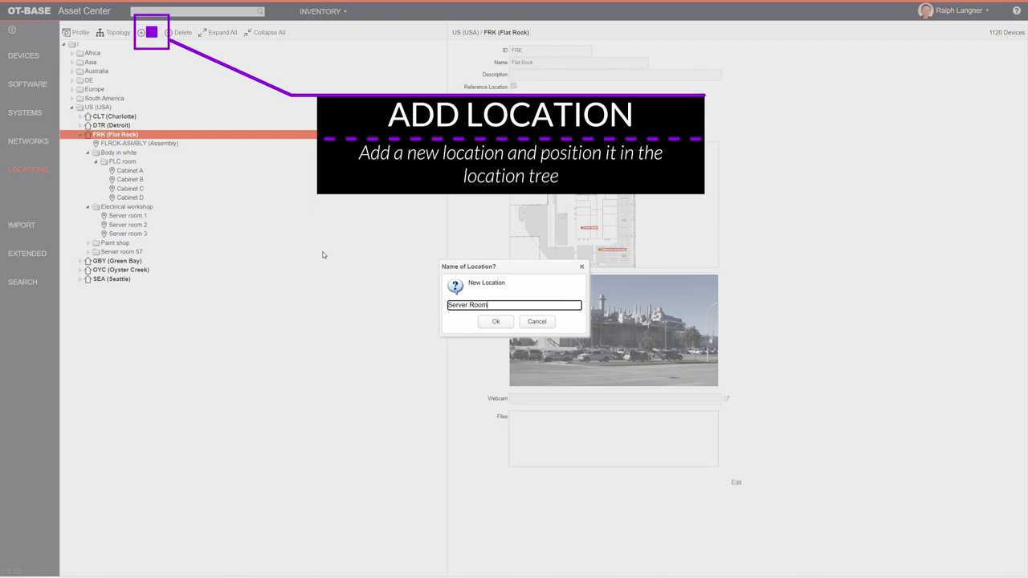
pyautogui.press('Return')
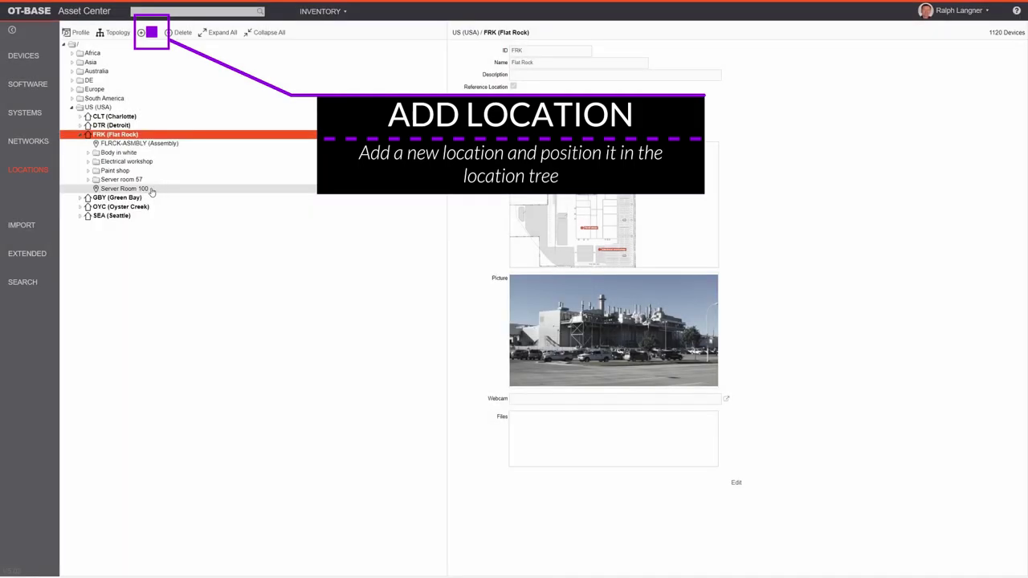
pyautogui.click(142, 190)
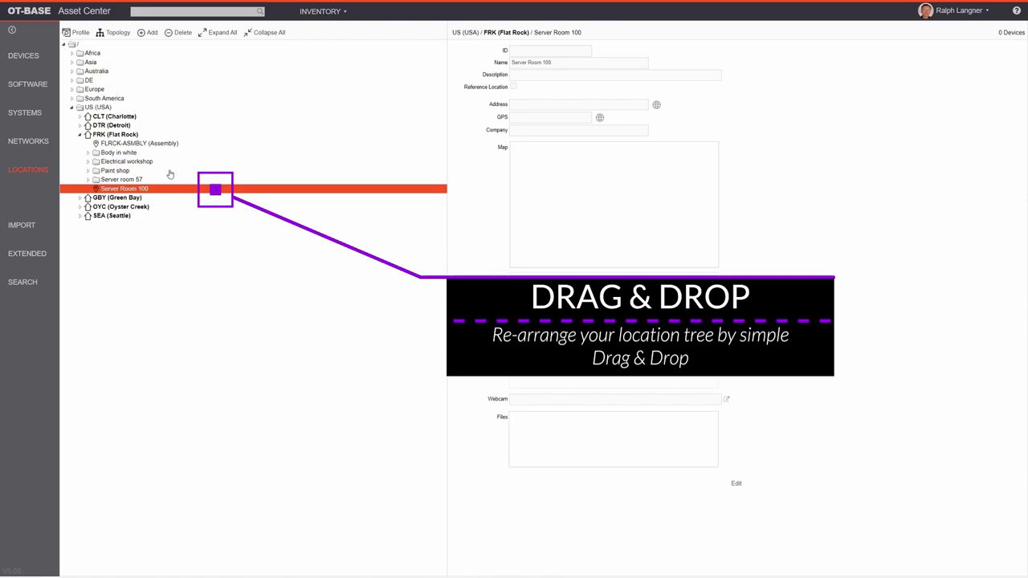
pyautogui.moveTo(169, 188)
pyautogui.mouseDown()
pyautogui.moveTo(198, 181)
pyautogui.moveTo(167, 171)
pyautogui.mouseUp()
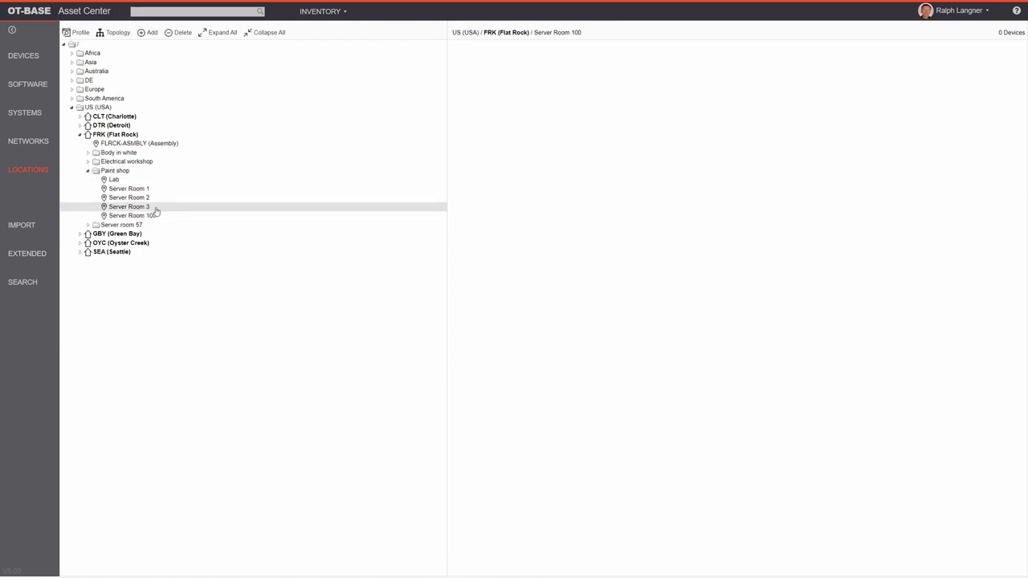
# Edit the Paint shop location and place a hotspot for Server Room 100 on its map.
pyautogui.click(181, 172)
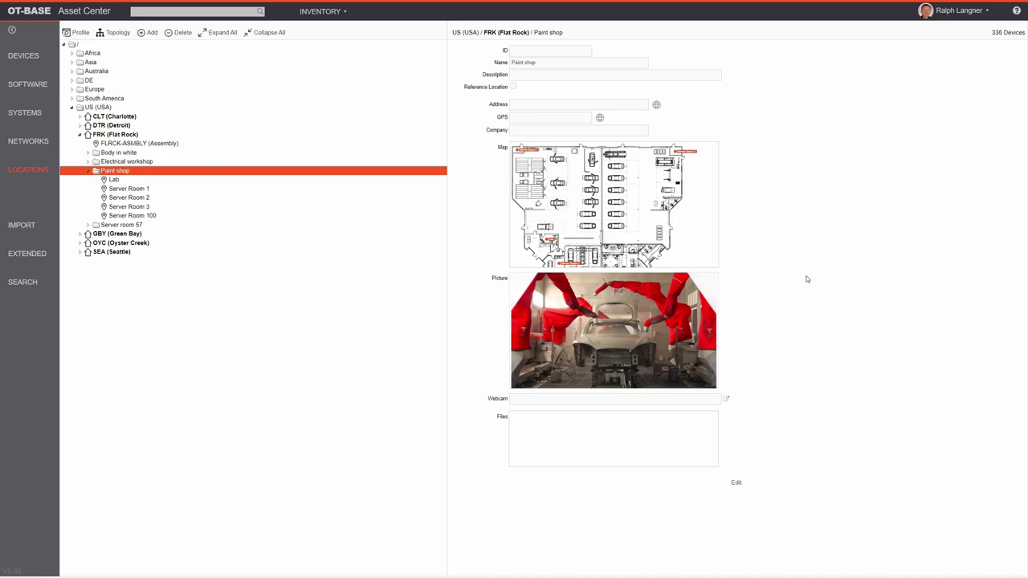
pyautogui.click(739, 483)
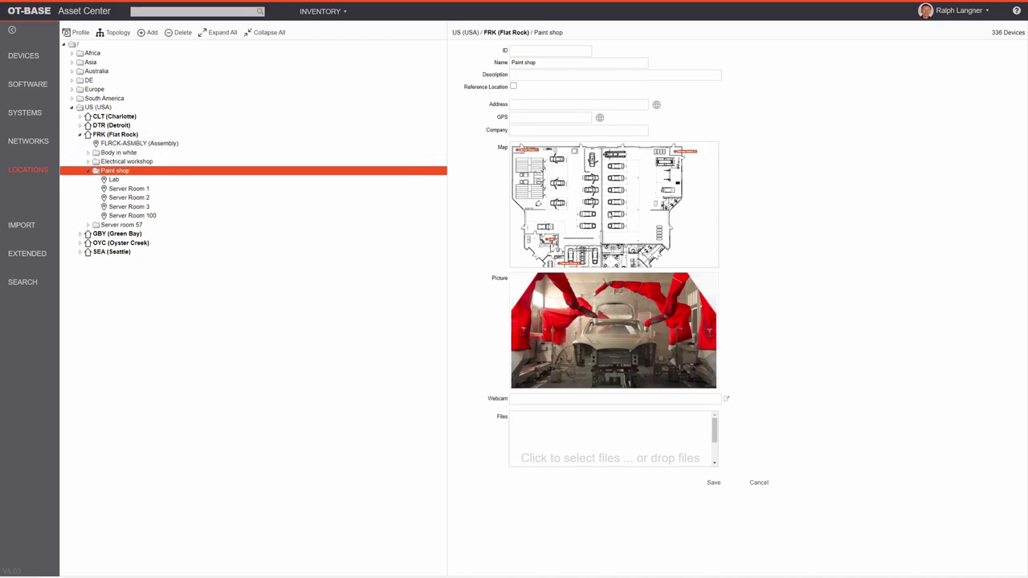
pyautogui.scroll(3, 618, 210)
pyautogui.scroll(-3, 622, 209)
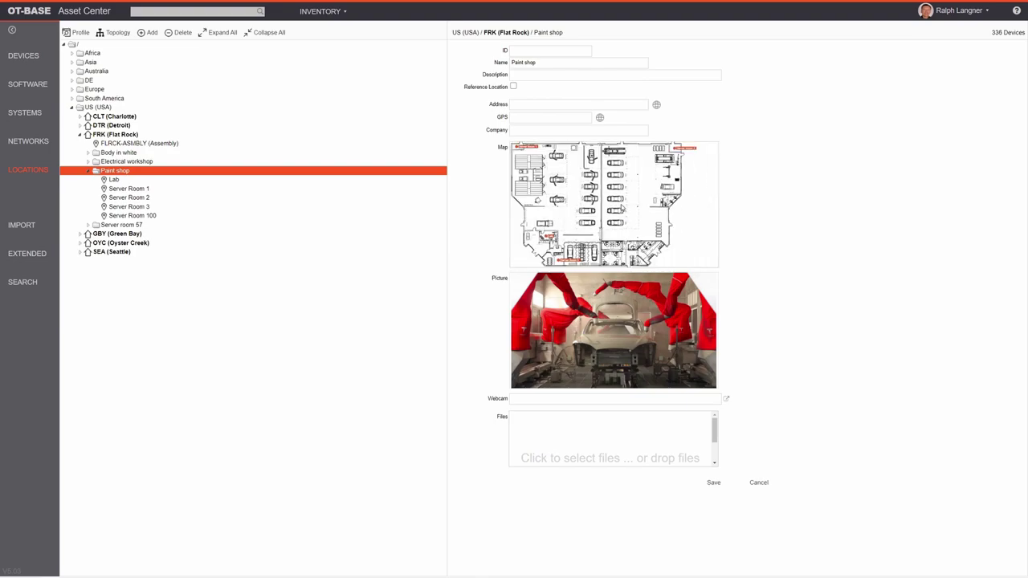
pyautogui.scroll(-2, 621, 209)
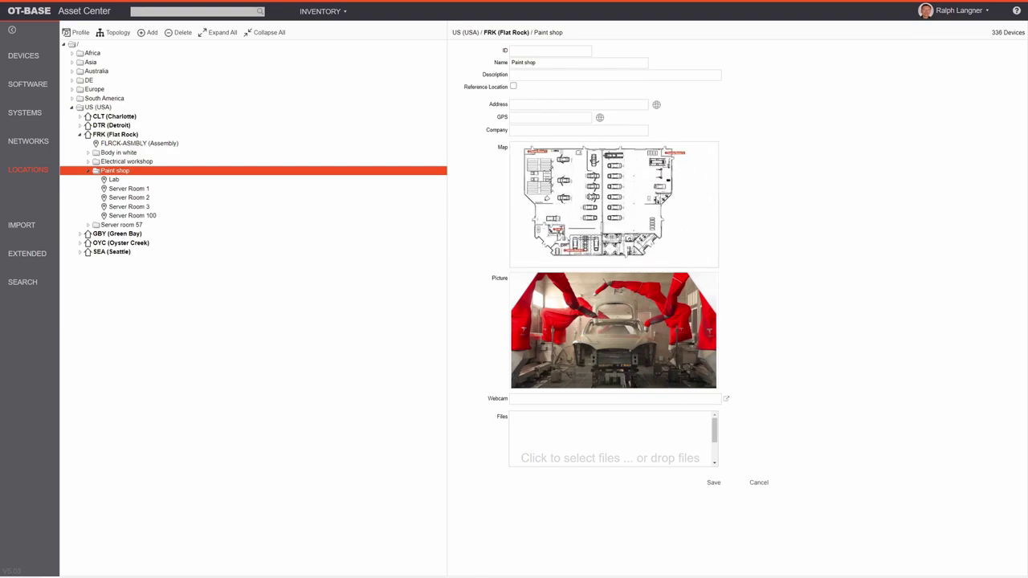
pyautogui.rightClick(621, 203)
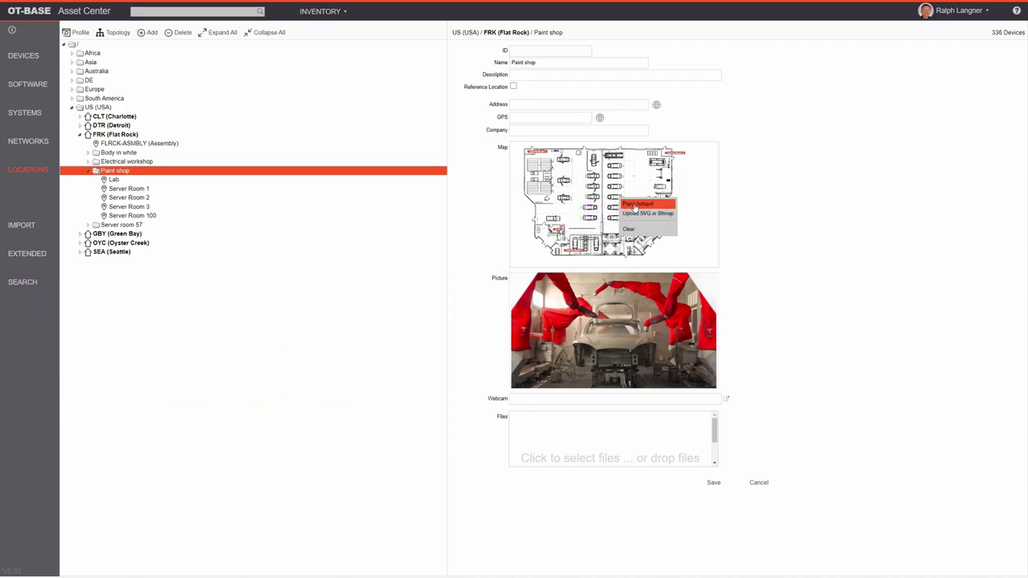
pyautogui.click(634, 206)
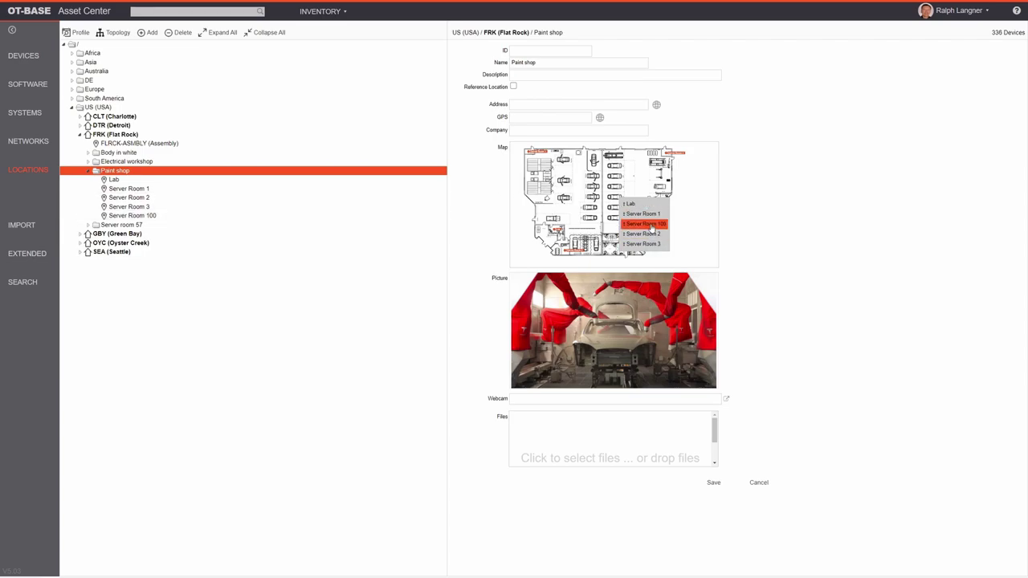
# Move the Server Room 100 hotspot into the small rooms along the floor plan's lower edge and save the Paint shop location.
pyautogui.scroll(3, 640, 219)
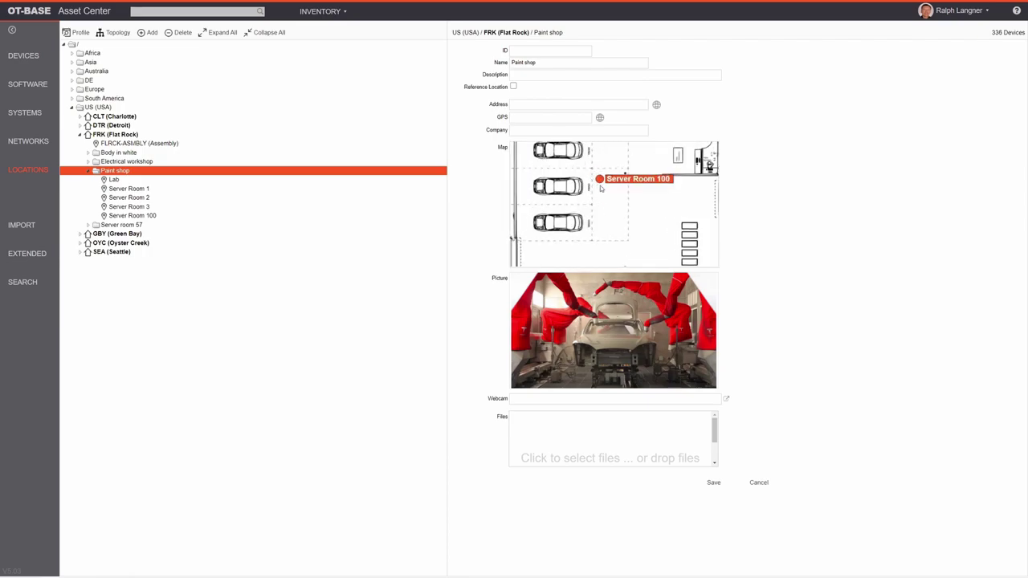
pyautogui.moveTo(598, 179)
pyautogui.mouseDown()
pyautogui.moveTo(604, 241)
pyautogui.moveTo(646, 239)
pyautogui.moveTo(586, 257)
pyautogui.moveTo(568, 224)
pyautogui.mouseUp()
pyautogui.scroll(-2, 629, 214)
pyautogui.scroll(-1, 629, 213)
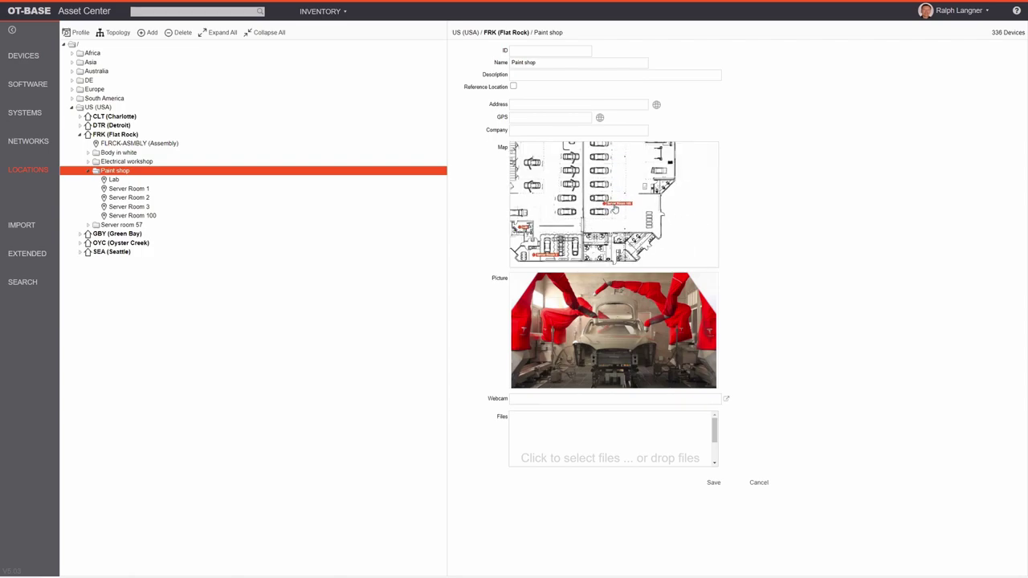
pyautogui.moveTo(615, 209)
pyautogui.mouseDown()
pyautogui.moveTo(644, 254)
pyautogui.moveTo(632, 244)
pyautogui.mouseUp()
pyautogui.scroll(1, 632, 204)
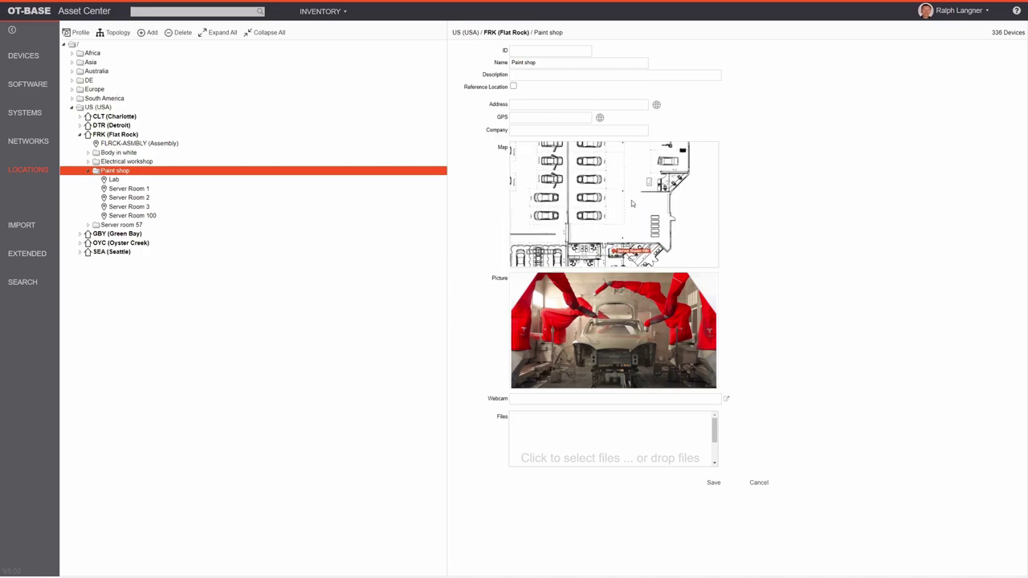
pyautogui.moveTo(632, 204); pyautogui.dragTo(619, 153)
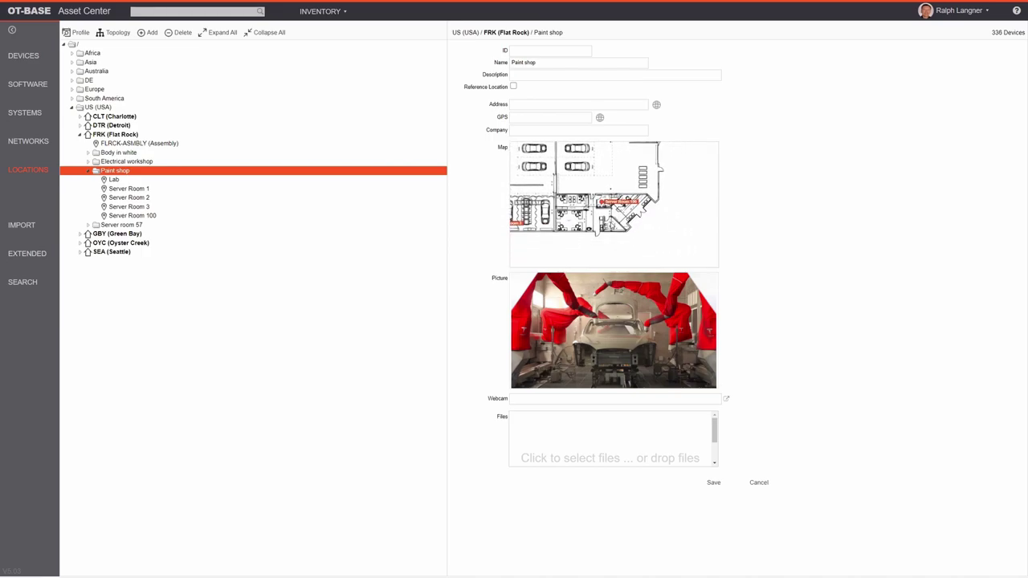
pyautogui.scroll(1, 612, 225)
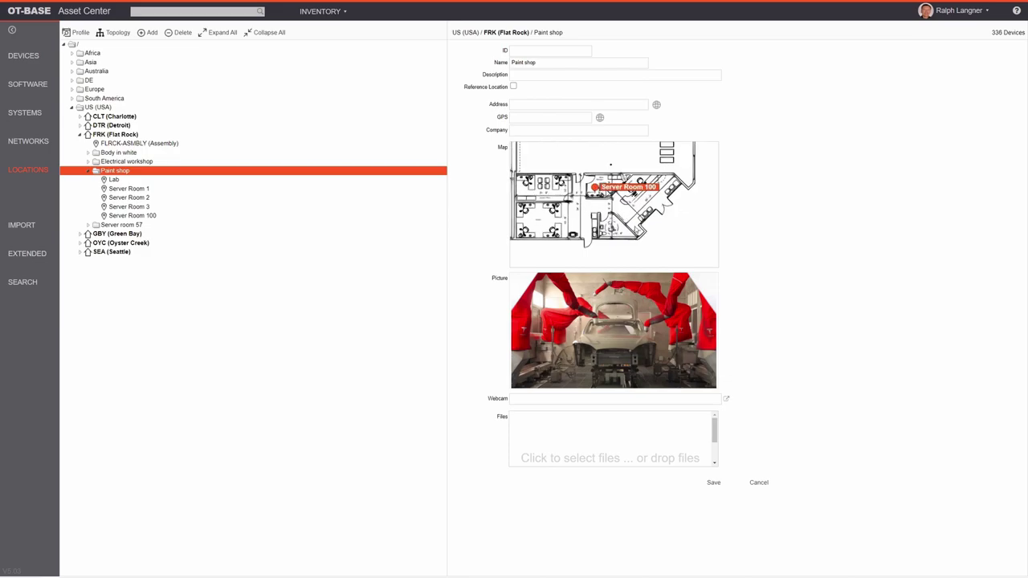
pyautogui.click(715, 482)
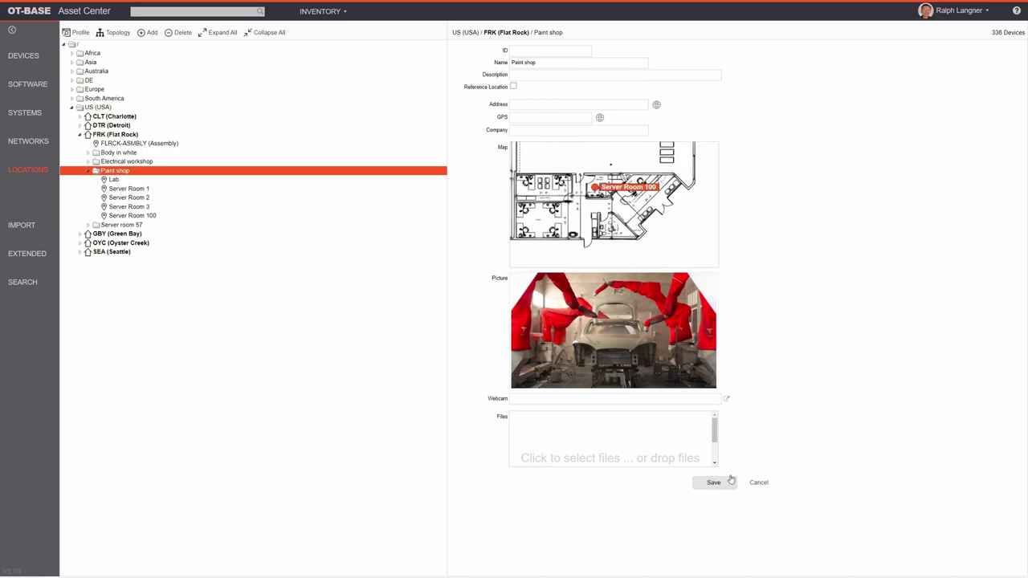
# Open the Paint shop location profile, inspect the Server Room 100 hotspot on its map up close, and close the profile.
pyautogui.doubleClick(184, 174)
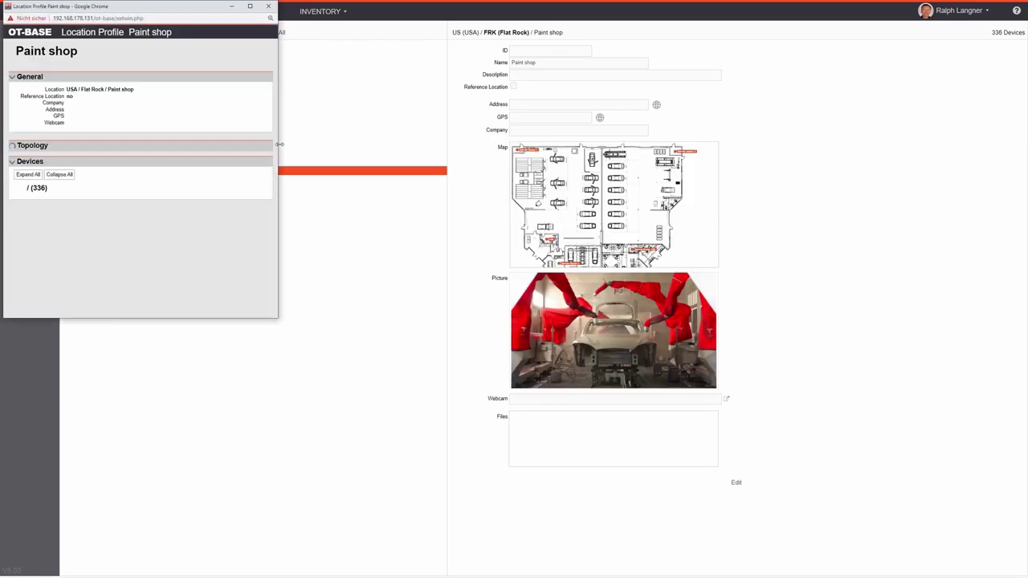
pyautogui.click(203, 175)
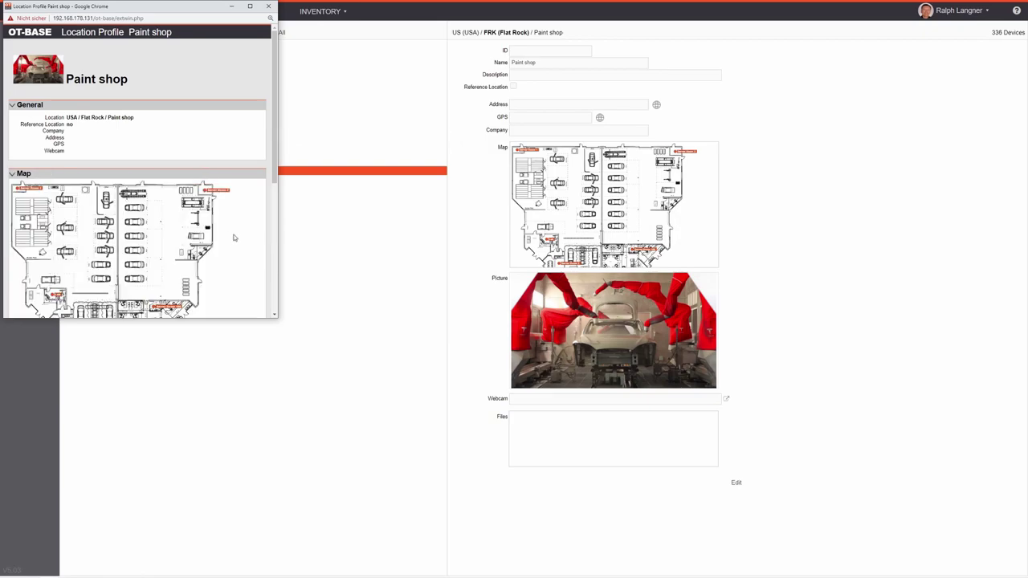
pyautogui.scroll(5, 225, 209)
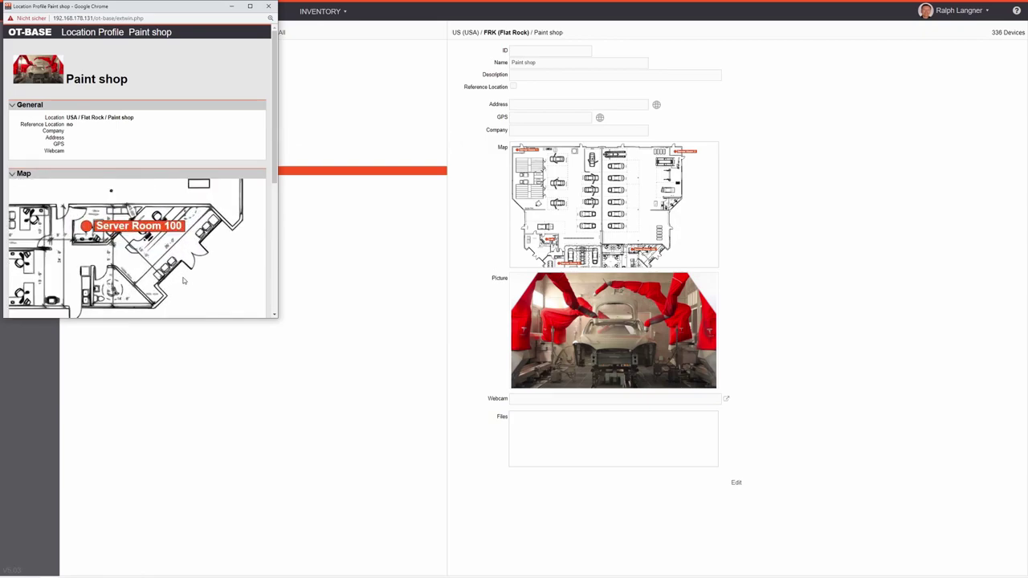
pyautogui.moveTo(154, 262); pyautogui.dragTo(171, 279)
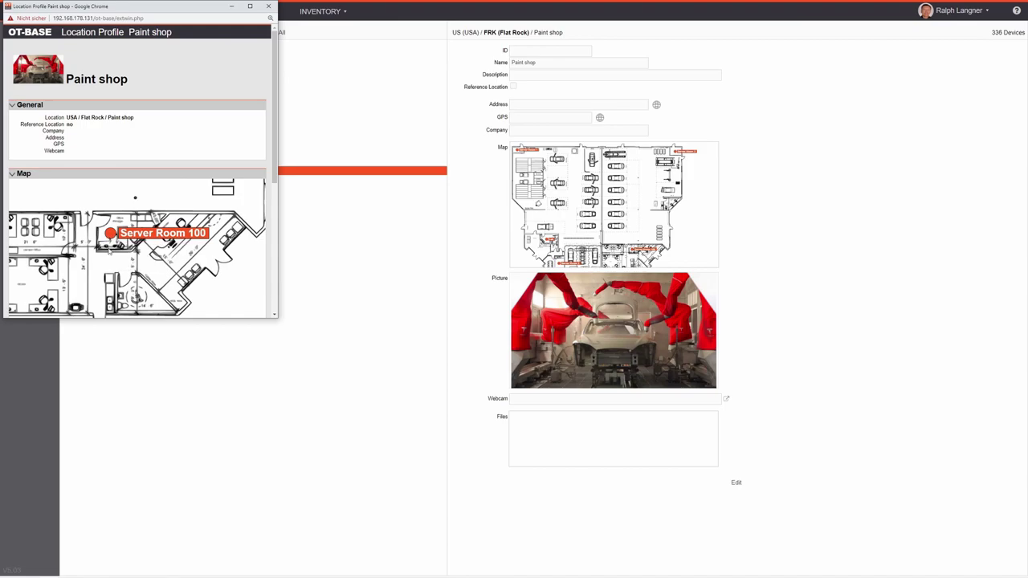
pyautogui.scroll(-3, 132, 272)
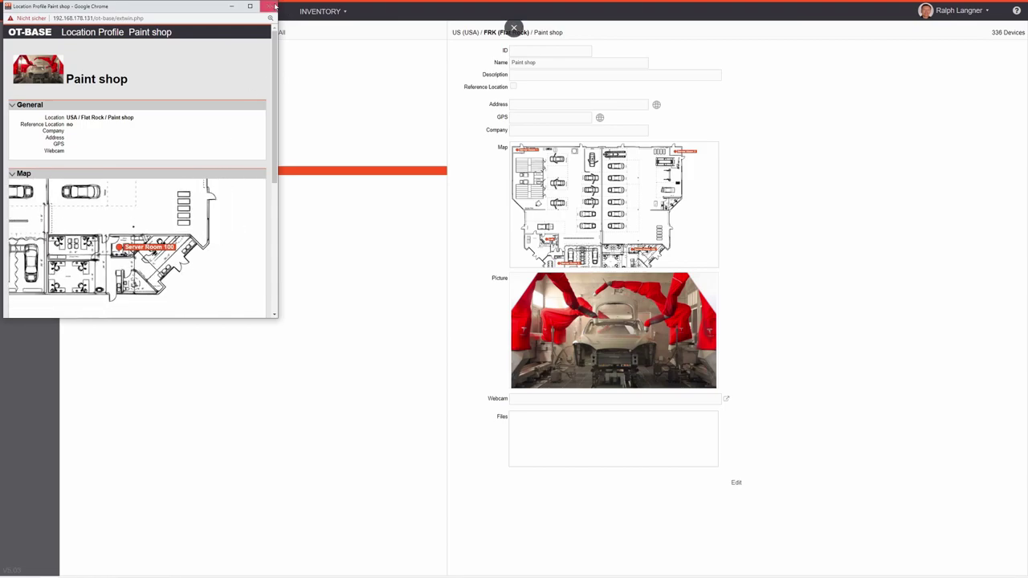
pyautogui.click(270, 7)
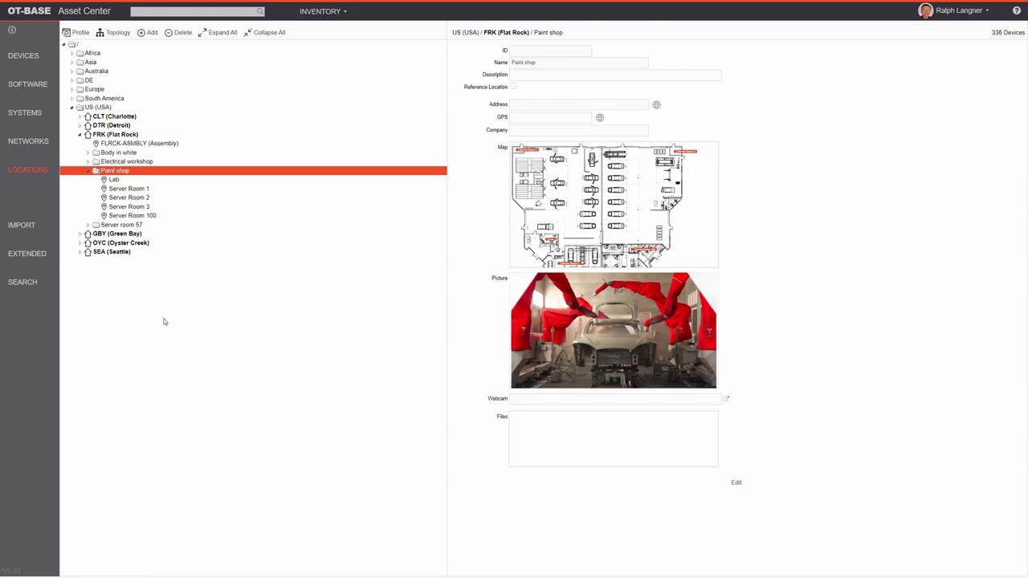
# Review the import options for asset discovery files, CVE data and GSDML files.
pyautogui.click(24, 227)
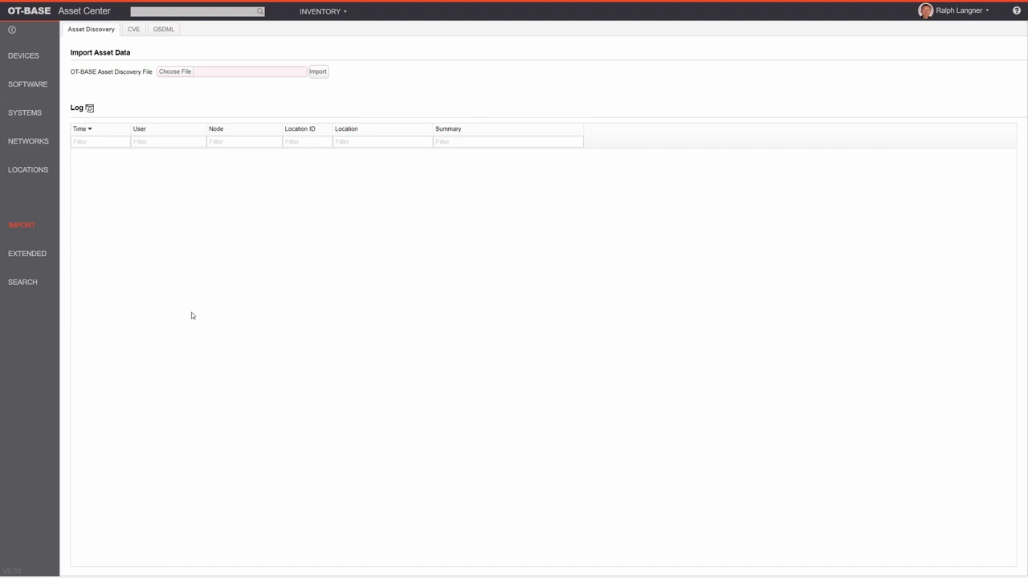
pyautogui.click(133, 29)
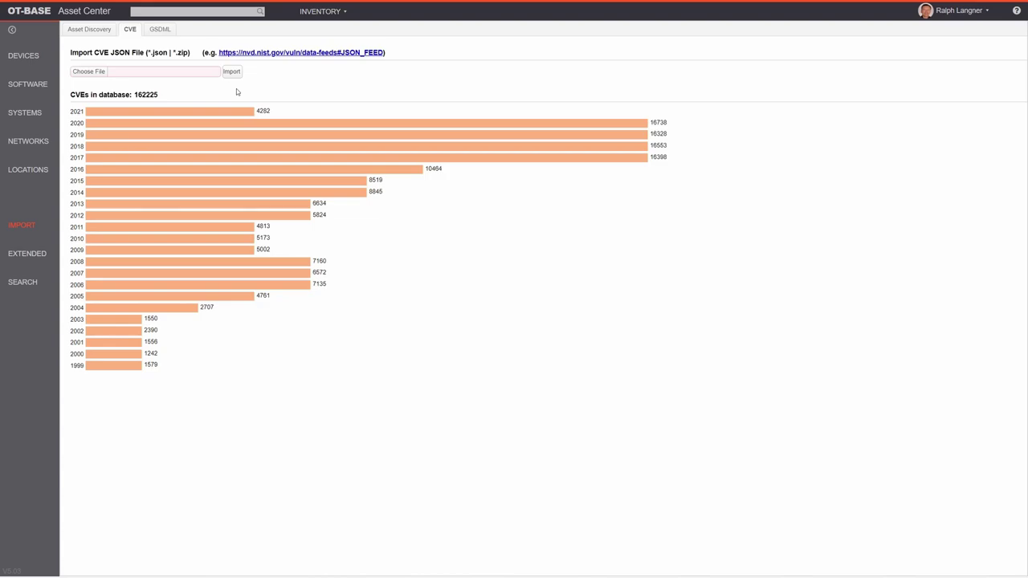
pyautogui.click(159, 29)
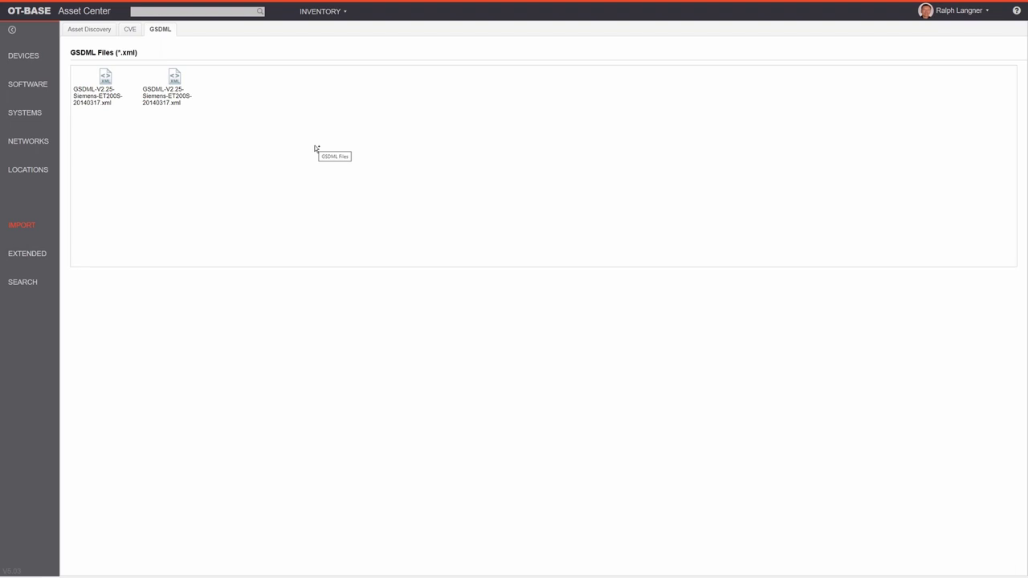
# View the extended inventory's device groups and expand the IT and OT groups.
pyautogui.click(40, 259)
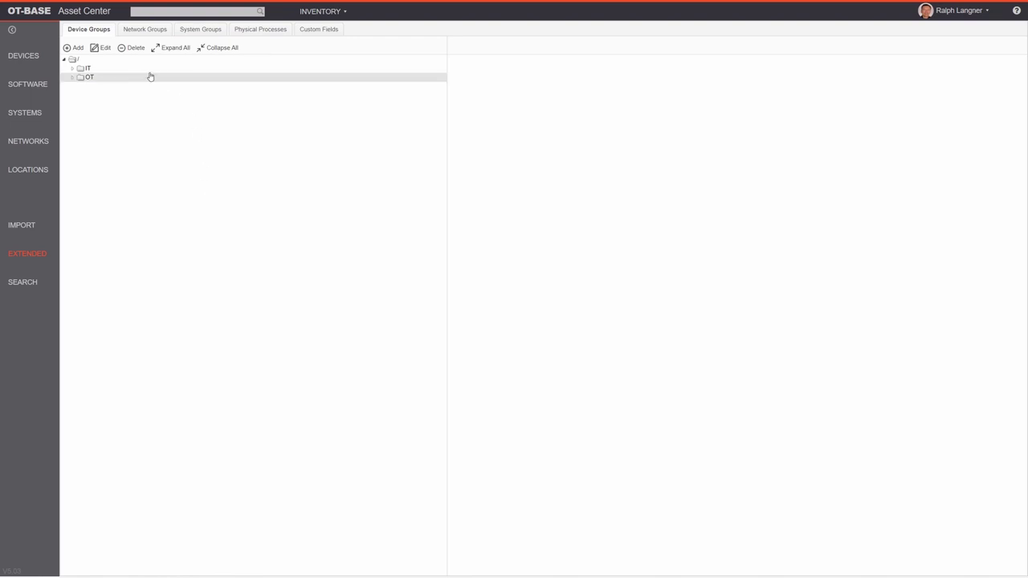
pyautogui.click(106, 59)
pyautogui.click(71, 68)
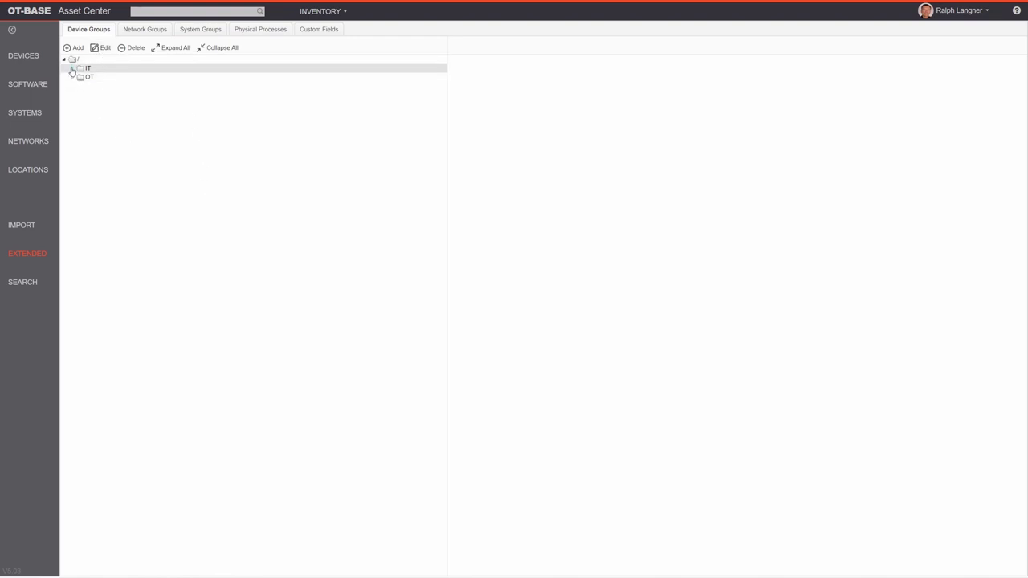
pyautogui.click(71, 96)
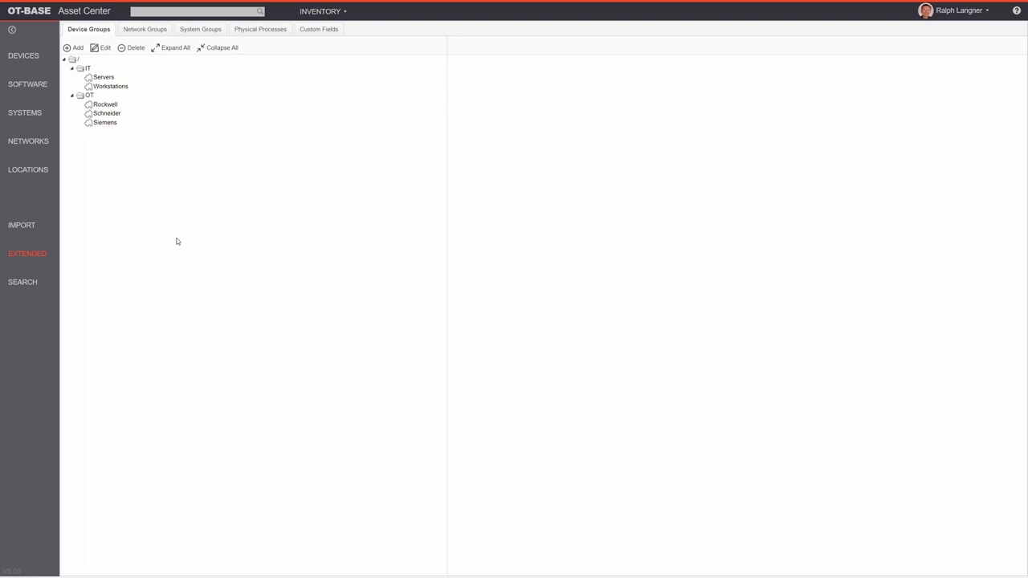
# Add and save a network group named "my new network group" with a blue color and the description "dfgsdfgsdg".
pyautogui.click(145, 29)
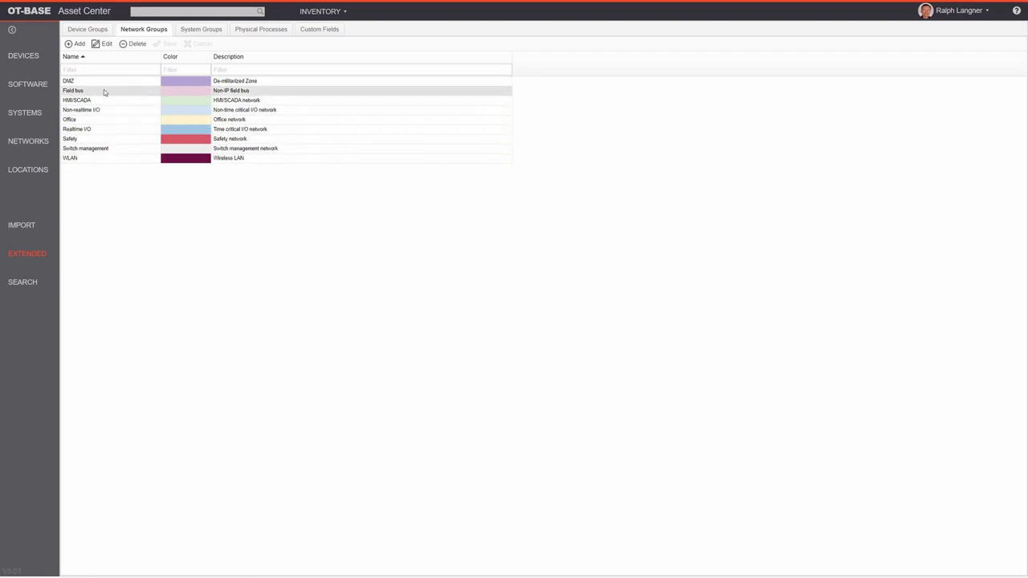
pyautogui.click(75, 45)
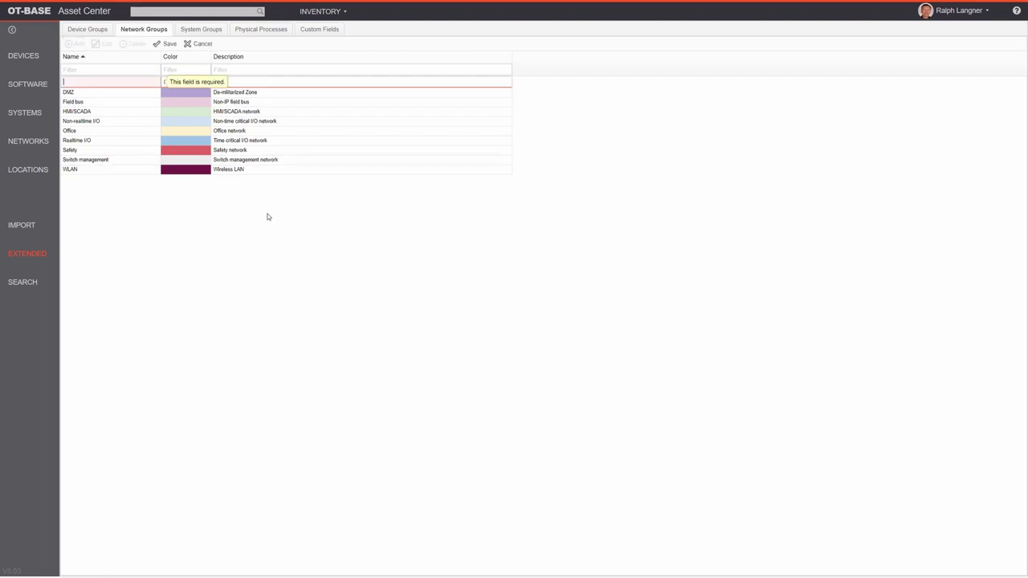
pyautogui.write('my new n')
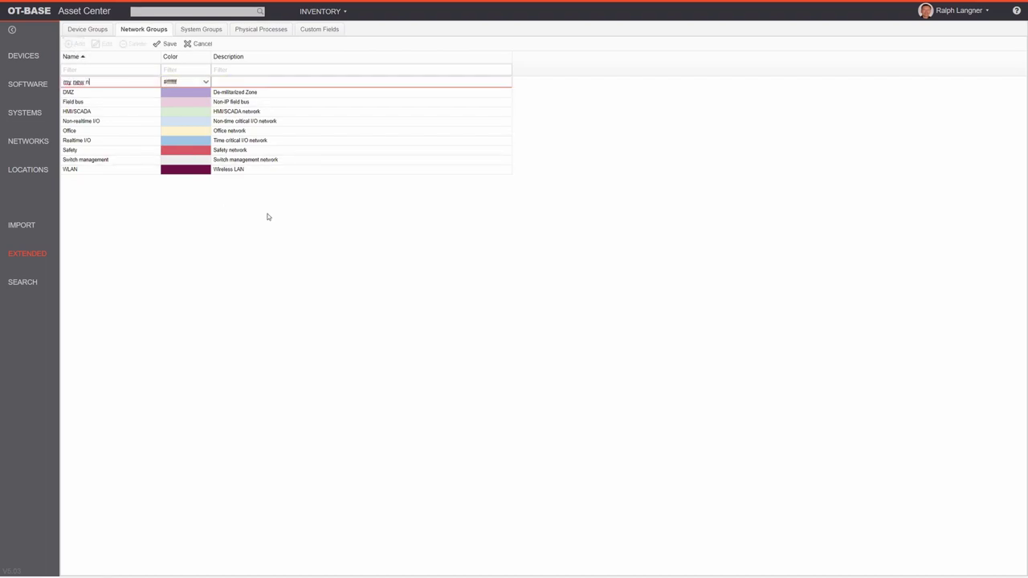
pyautogui.write('etwork group')
pyautogui.click(206, 81)
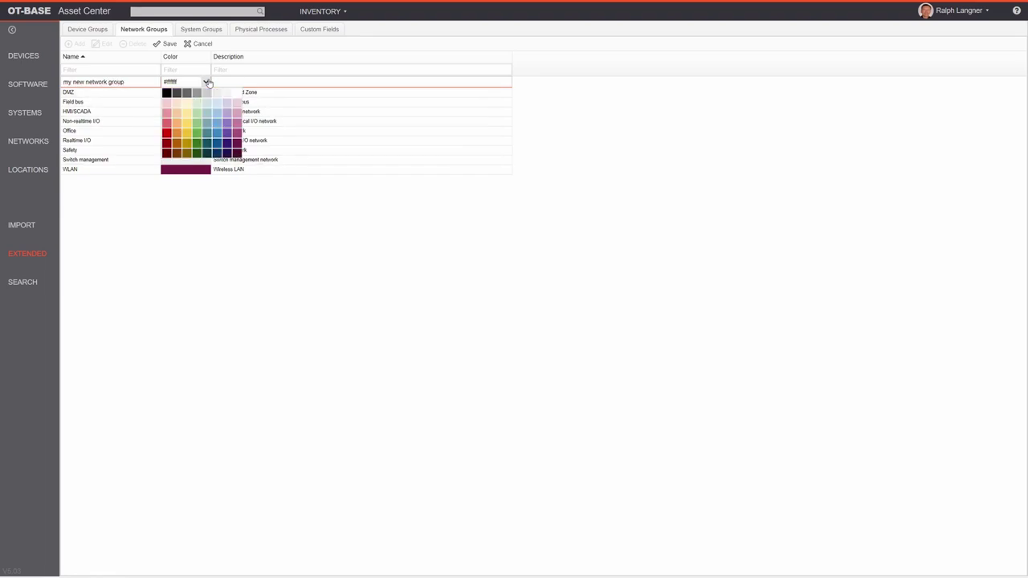
pyautogui.click(217, 123)
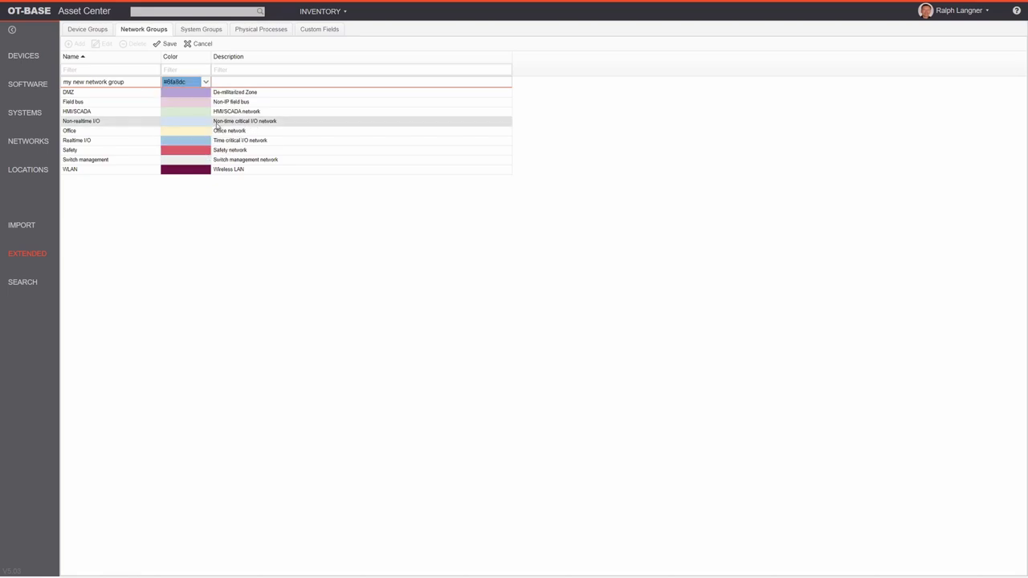
pyautogui.click(284, 83)
pyautogui.write('dfgsdfgsdg')
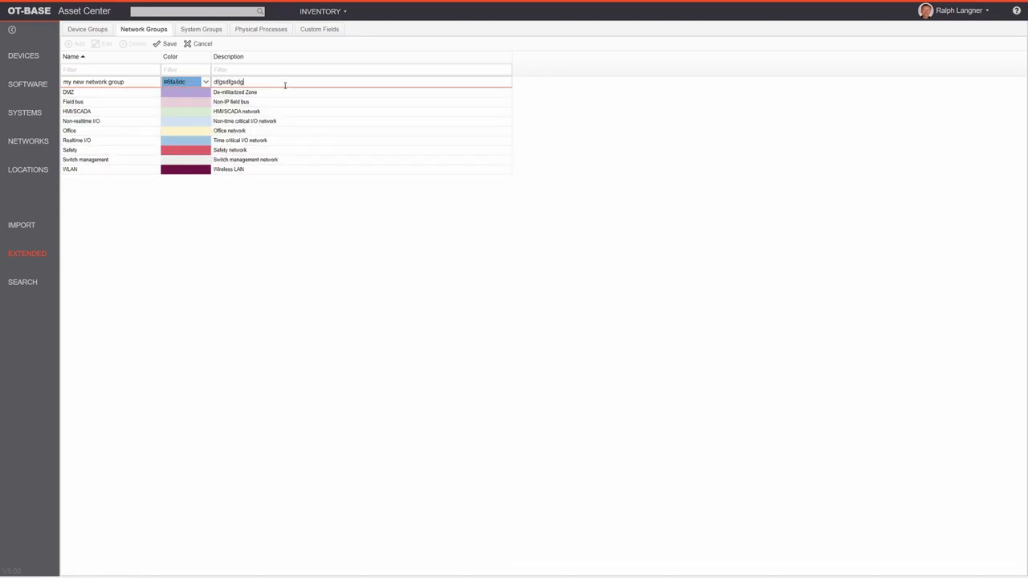
pyautogui.click(168, 45)
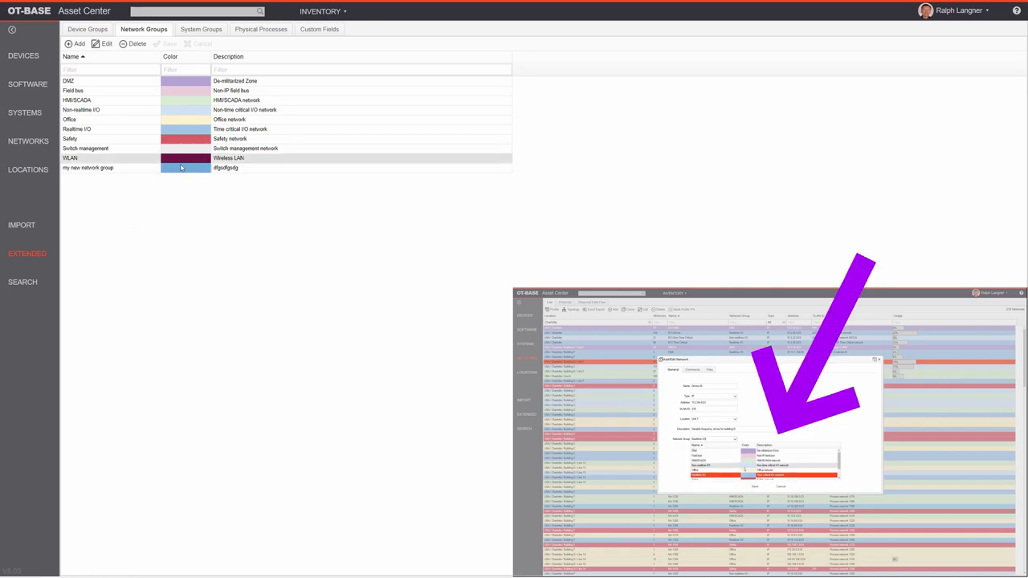
# Review the system groups and the physical processes, checking the files attached to HVAC and Ventilation under Building automation.
pyautogui.click(199, 30)
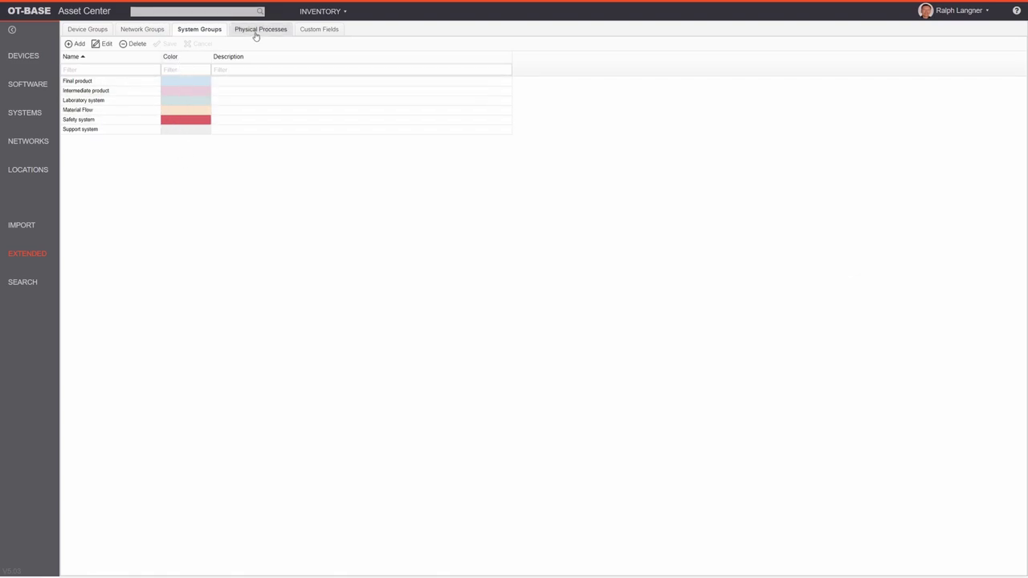
pyautogui.click(255, 30)
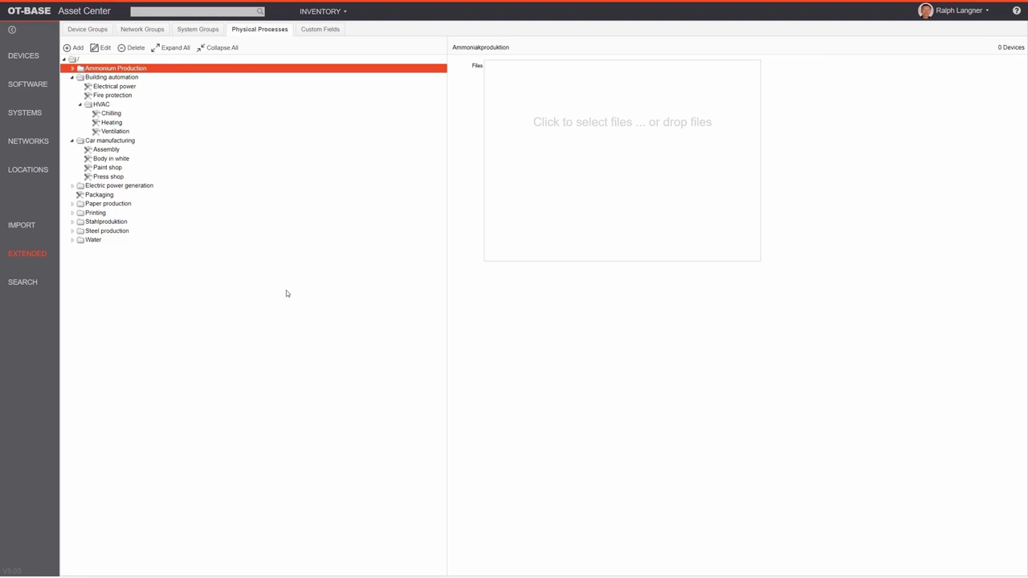
pyautogui.click(145, 105)
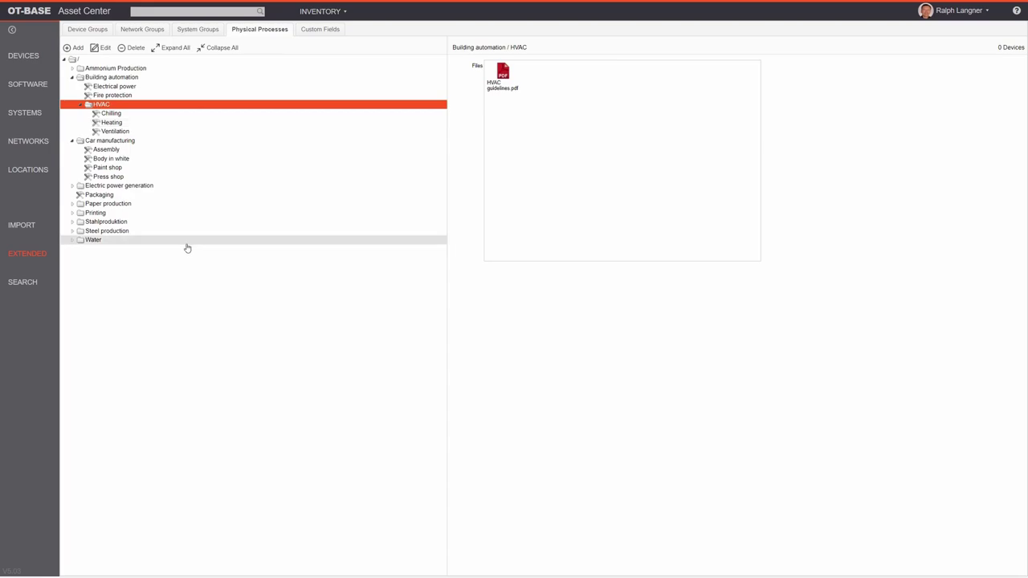
pyautogui.click(168, 133)
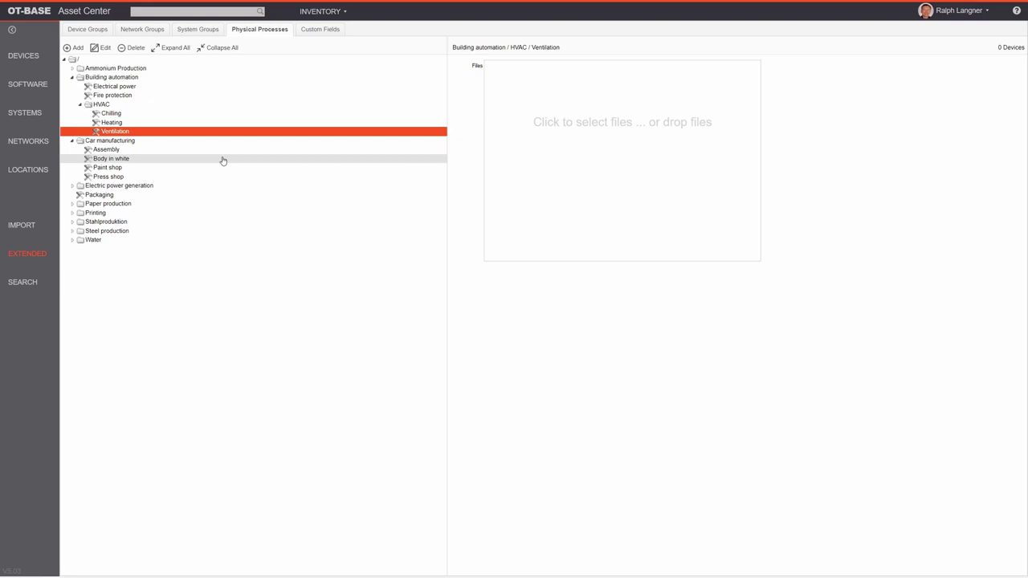
pyautogui.click(152, 106)
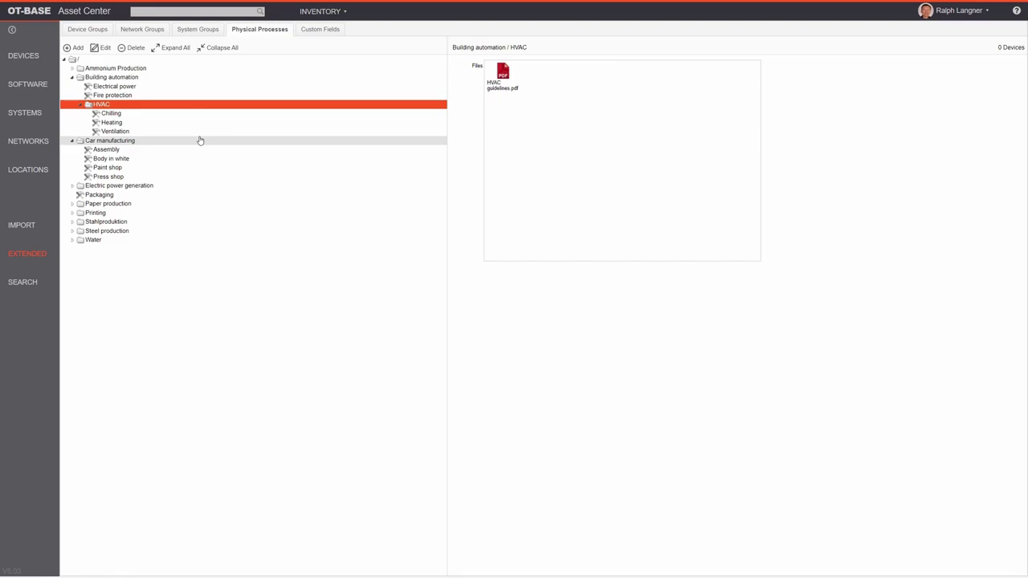
# Examine the custom fields Color code, MTBF (years) and My URL, including the area choices available for Color code.
pyautogui.click(319, 29)
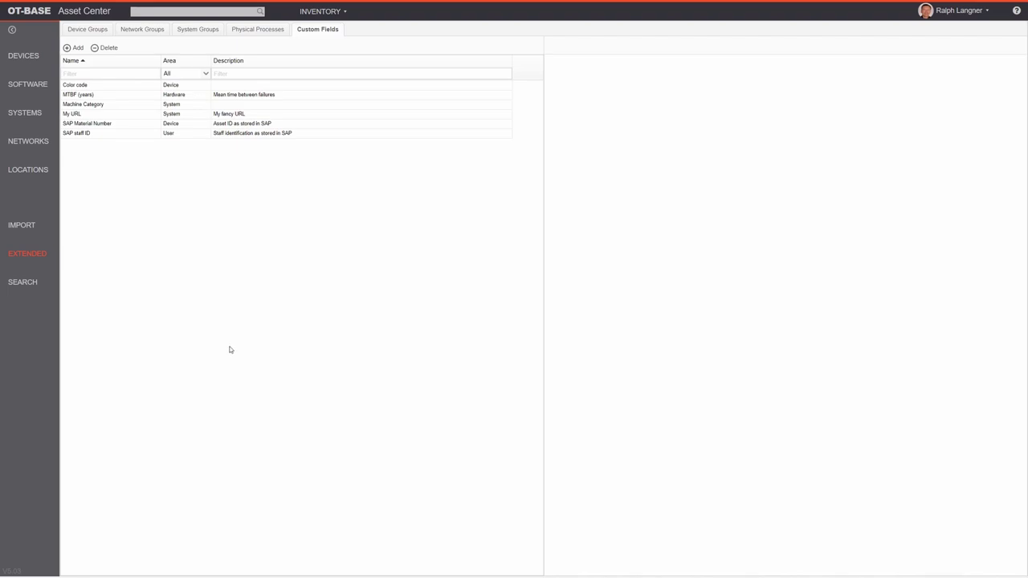
pyautogui.click(126, 86)
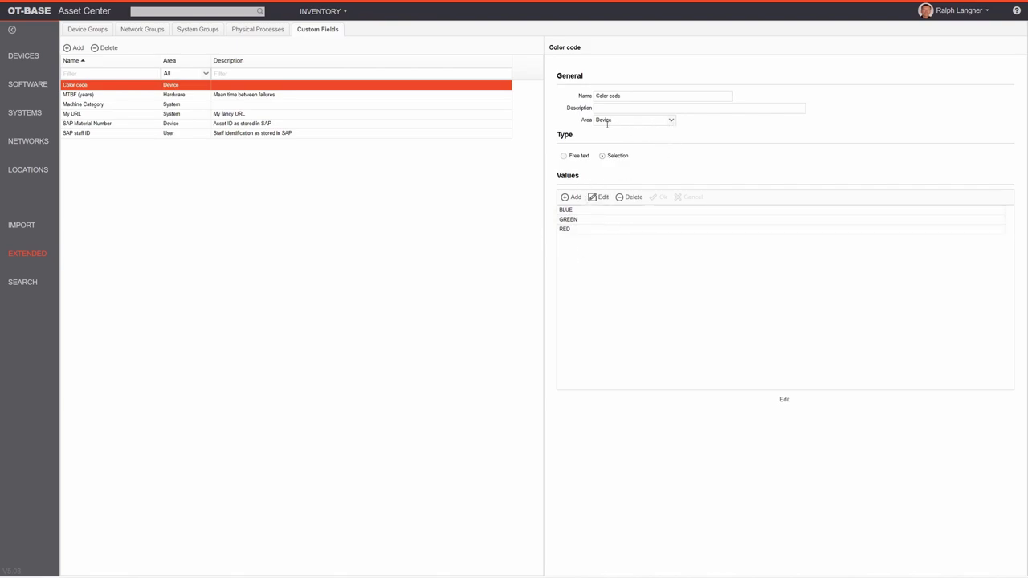
pyautogui.click(671, 121)
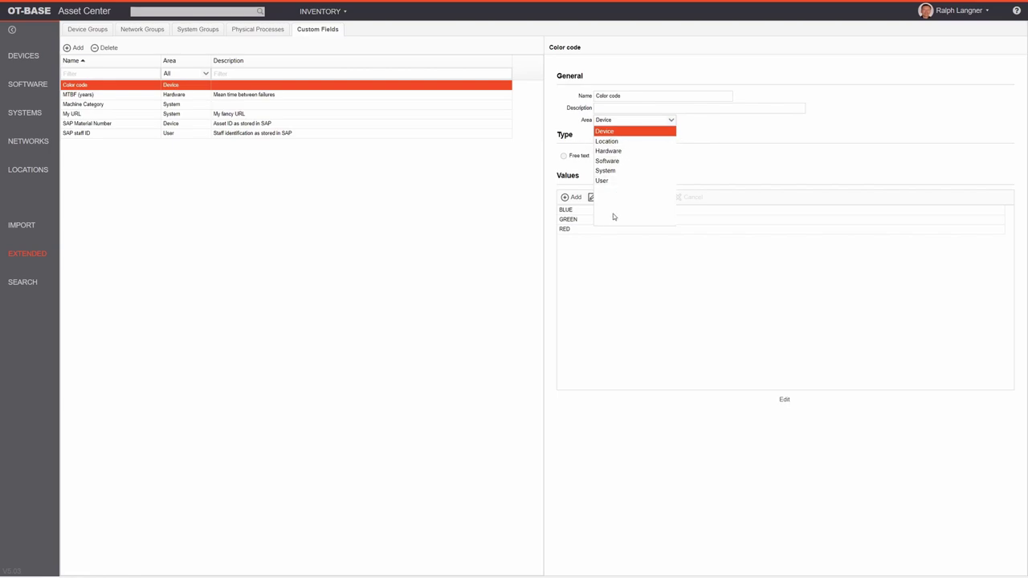
pyautogui.click(740, 120)
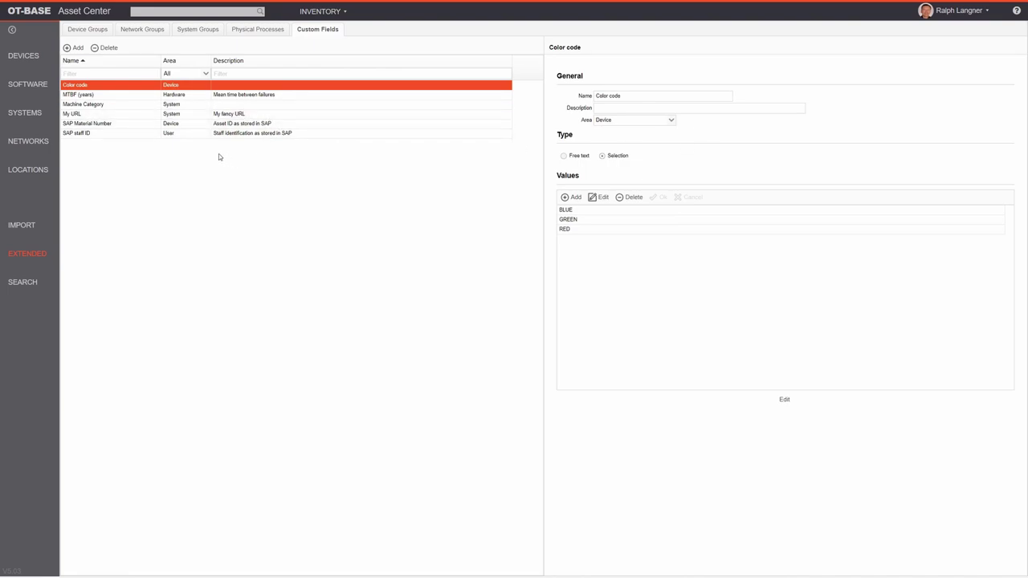
pyautogui.click(143, 97)
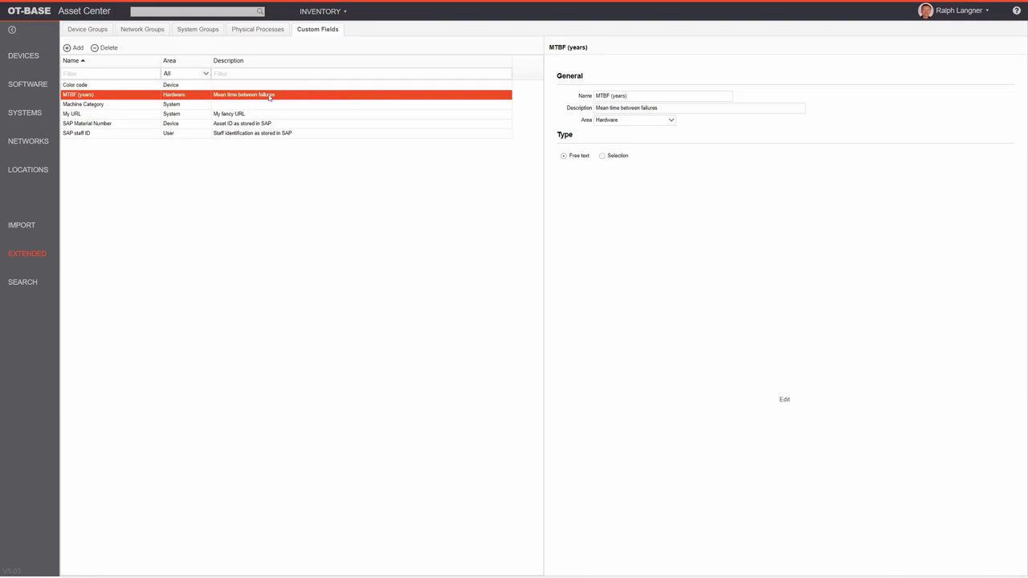
pyautogui.click(229, 118)
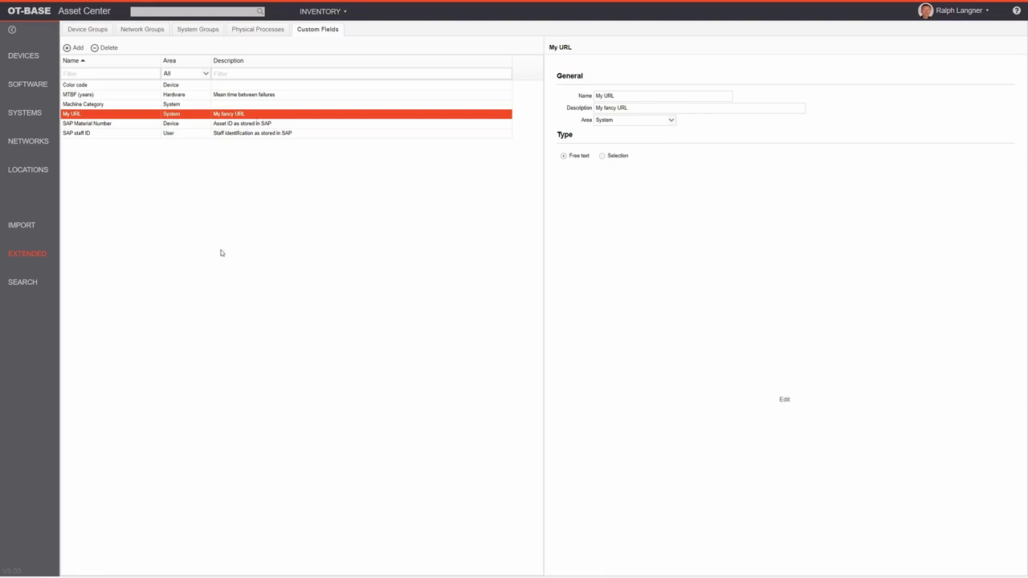
# In the device search, select the networks Management network 3 and NA-1000 and the OT system Assembly Line 4 as criteria.
pyautogui.click(24, 284)
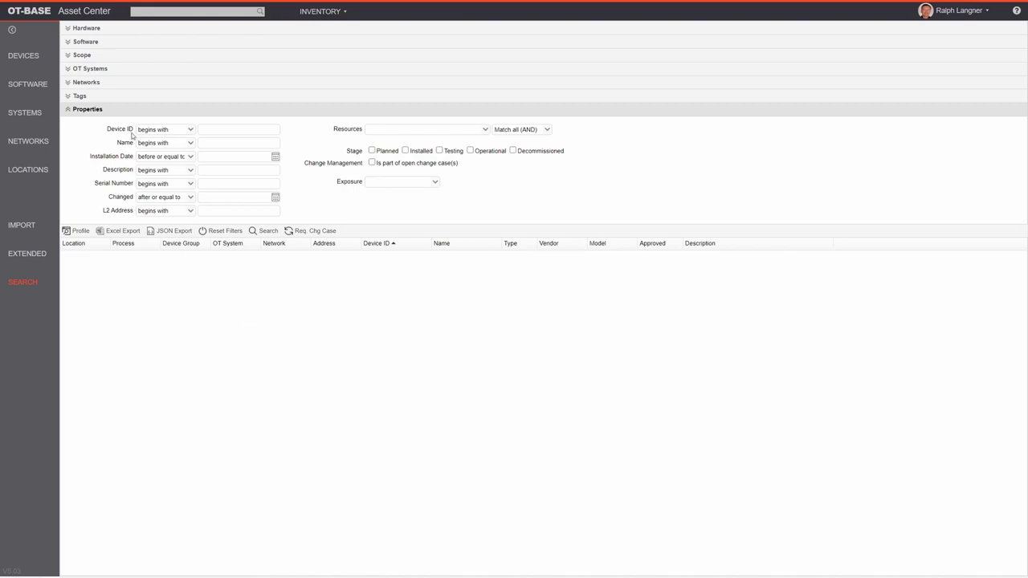
pyautogui.click(67, 97)
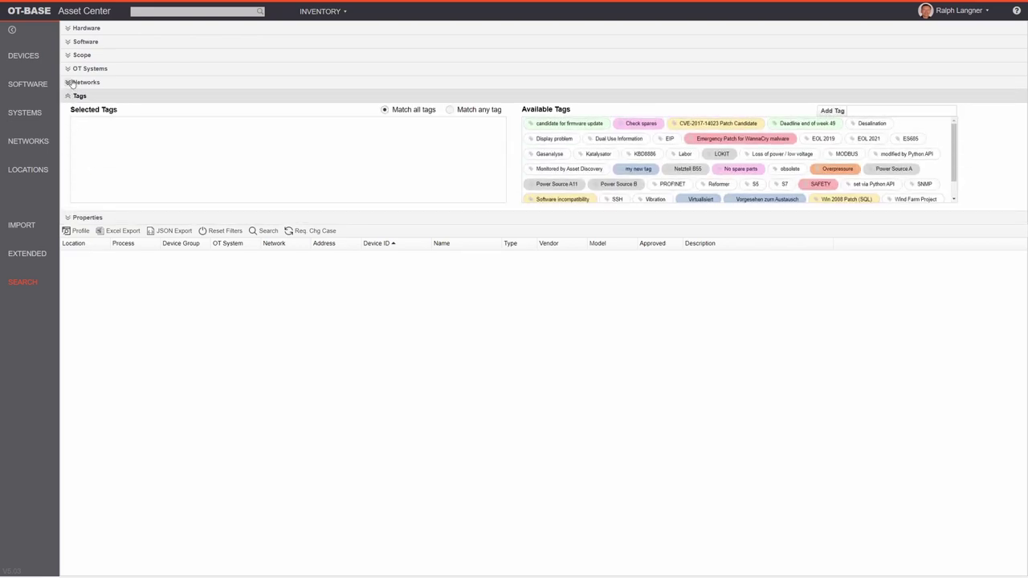
pyautogui.click(70, 83)
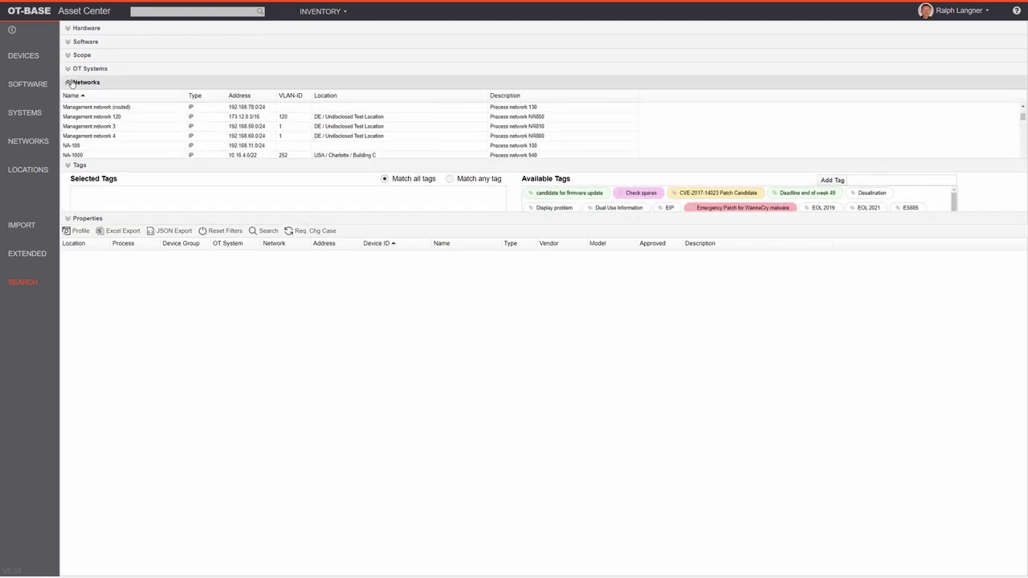
pyautogui.click(108, 127)
pyautogui.keyDown('ctrl'); pyautogui.click(122, 156); pyautogui.keyUp('ctrl')
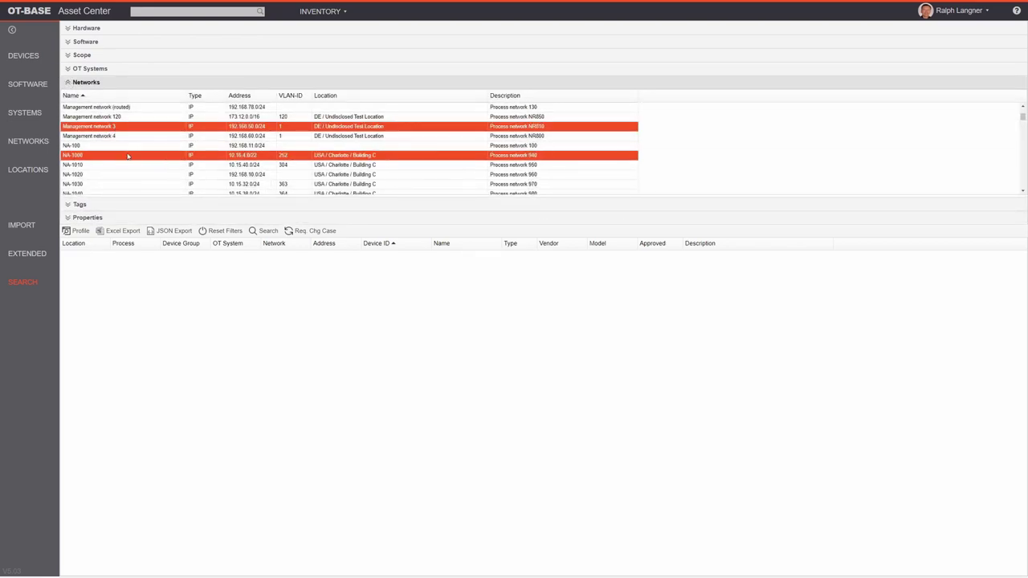
pyautogui.click(68, 69)
pyautogui.click(106, 104)
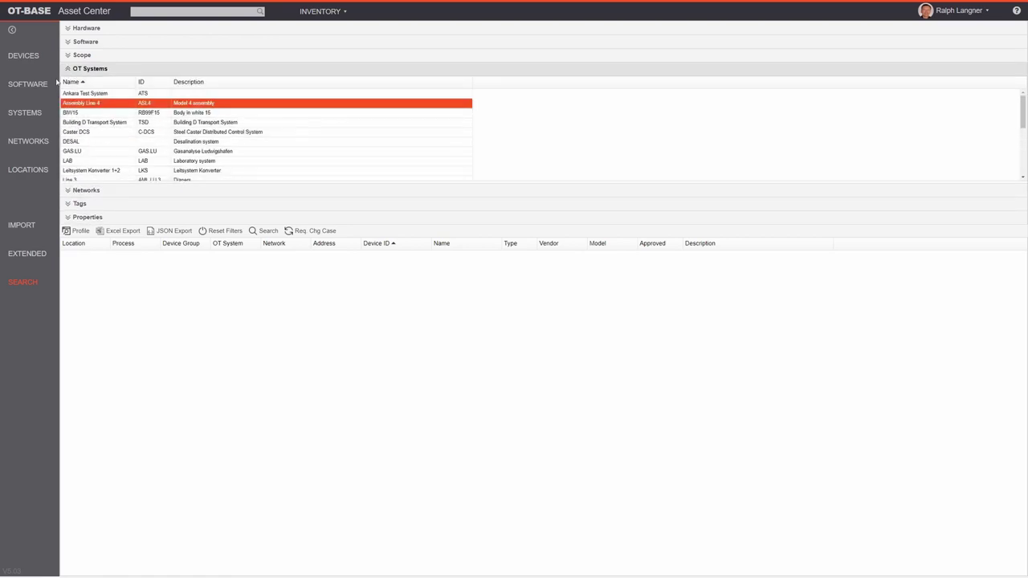
# Add the software name 11g Server and the software type Infrastructure to the device search criteria and run the search.
pyautogui.click(69, 55)
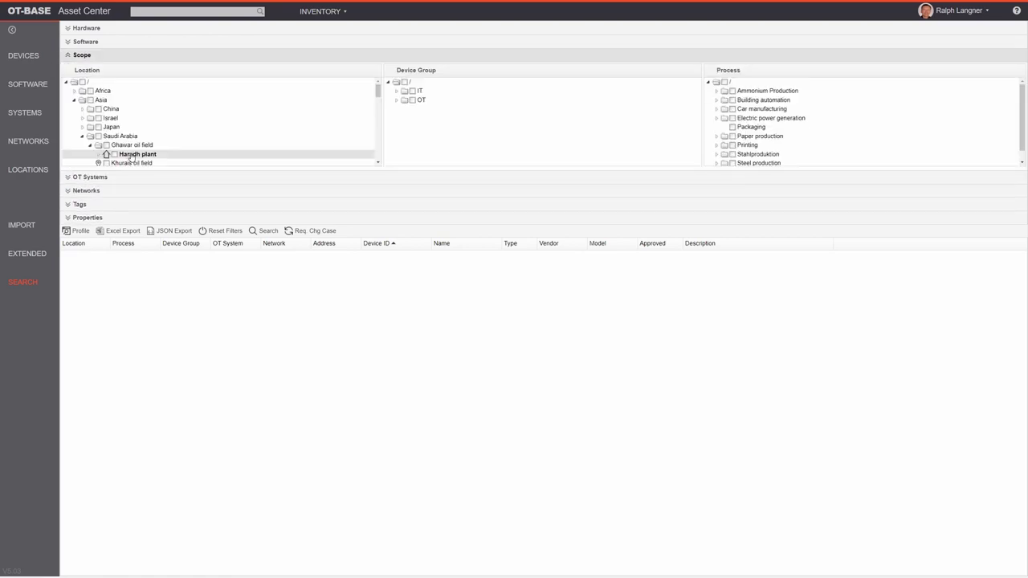
pyautogui.click(68, 41)
pyautogui.click(261, 123)
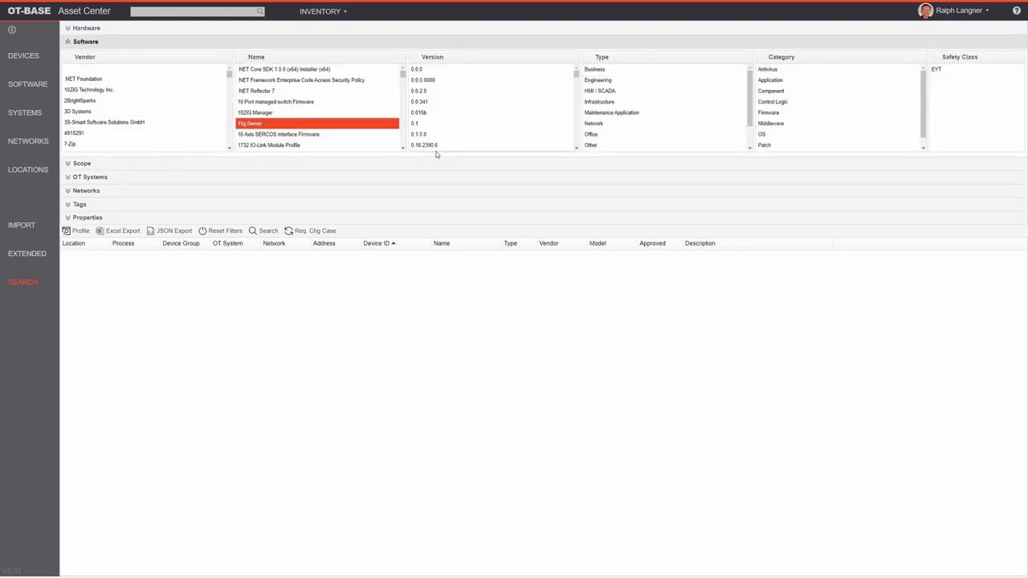
pyautogui.click(596, 101)
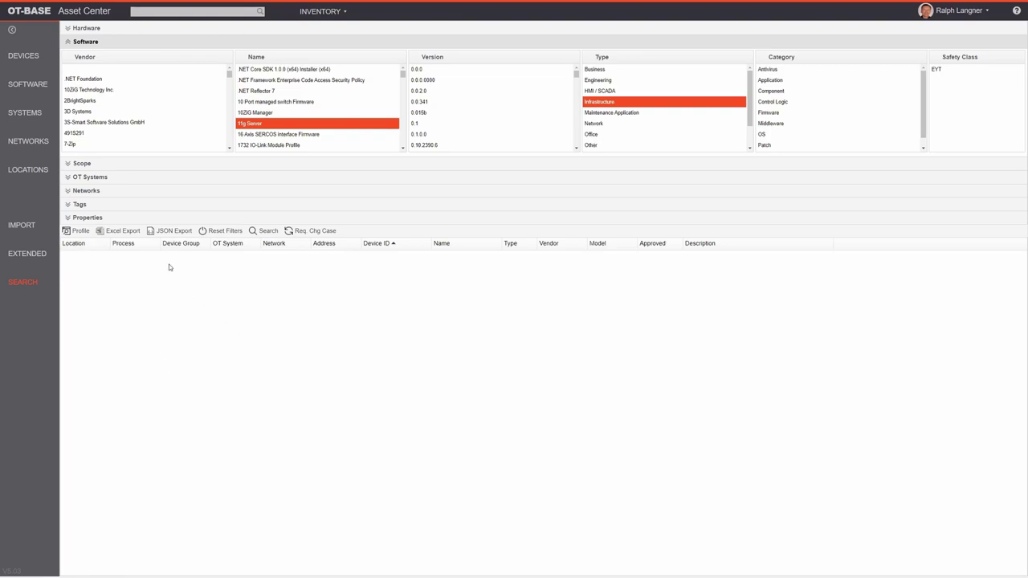
pyautogui.click(252, 232)
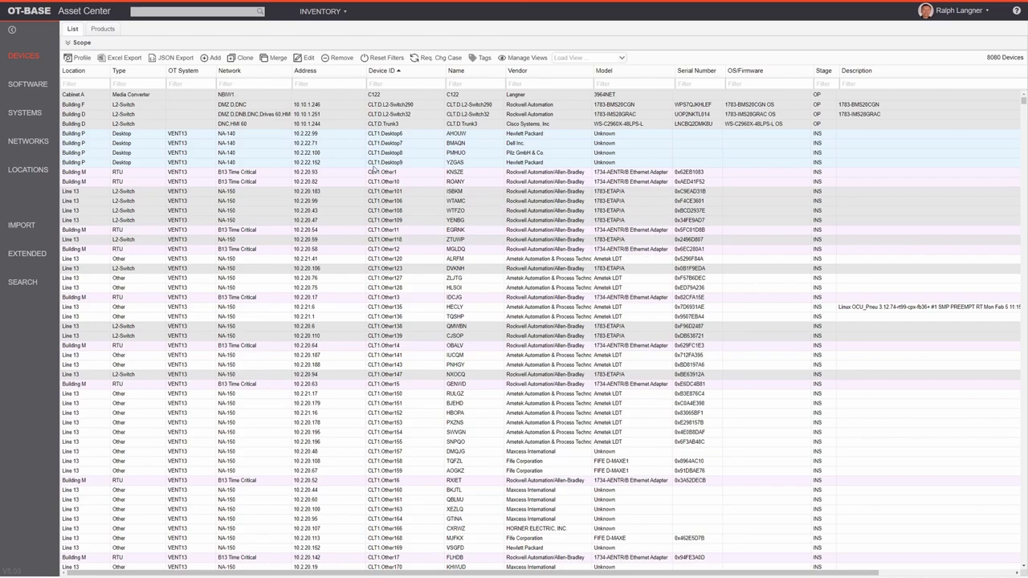
# View the device profile of the L2-Switch CLT1.Other108 from the device inventory and return to the device list.
pyautogui.doubleClick(340, 211)
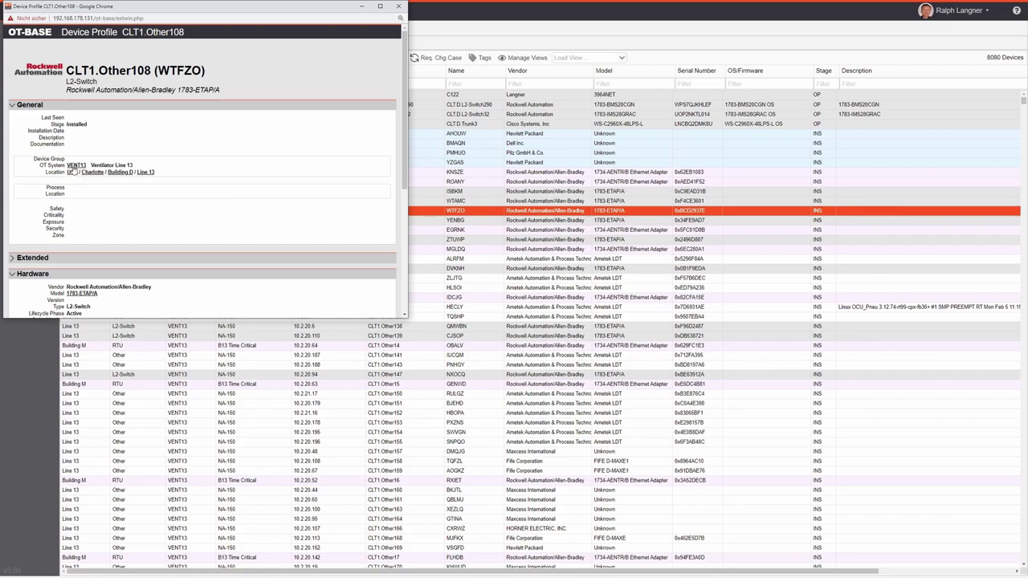
pyautogui.click(464, 214)
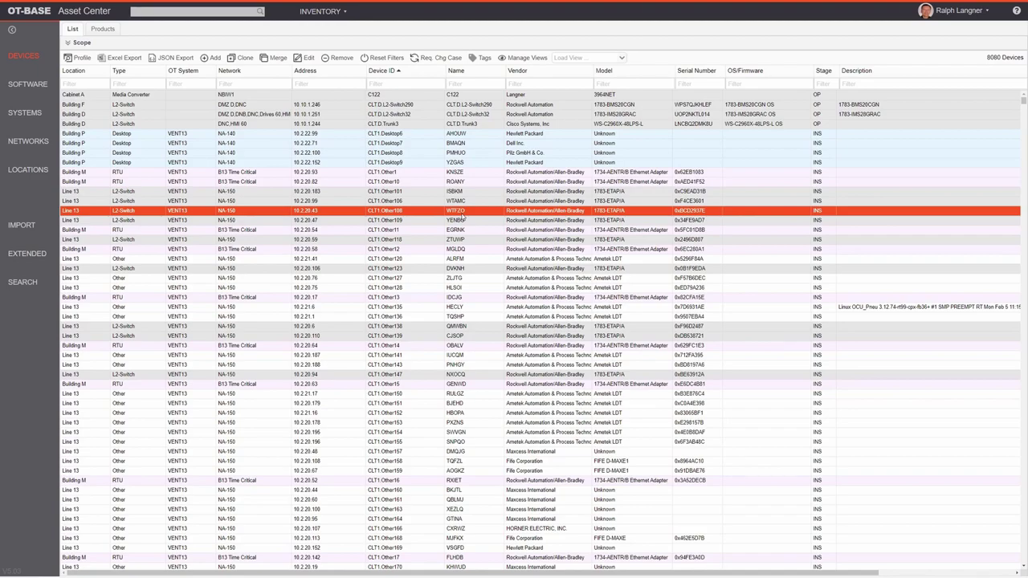